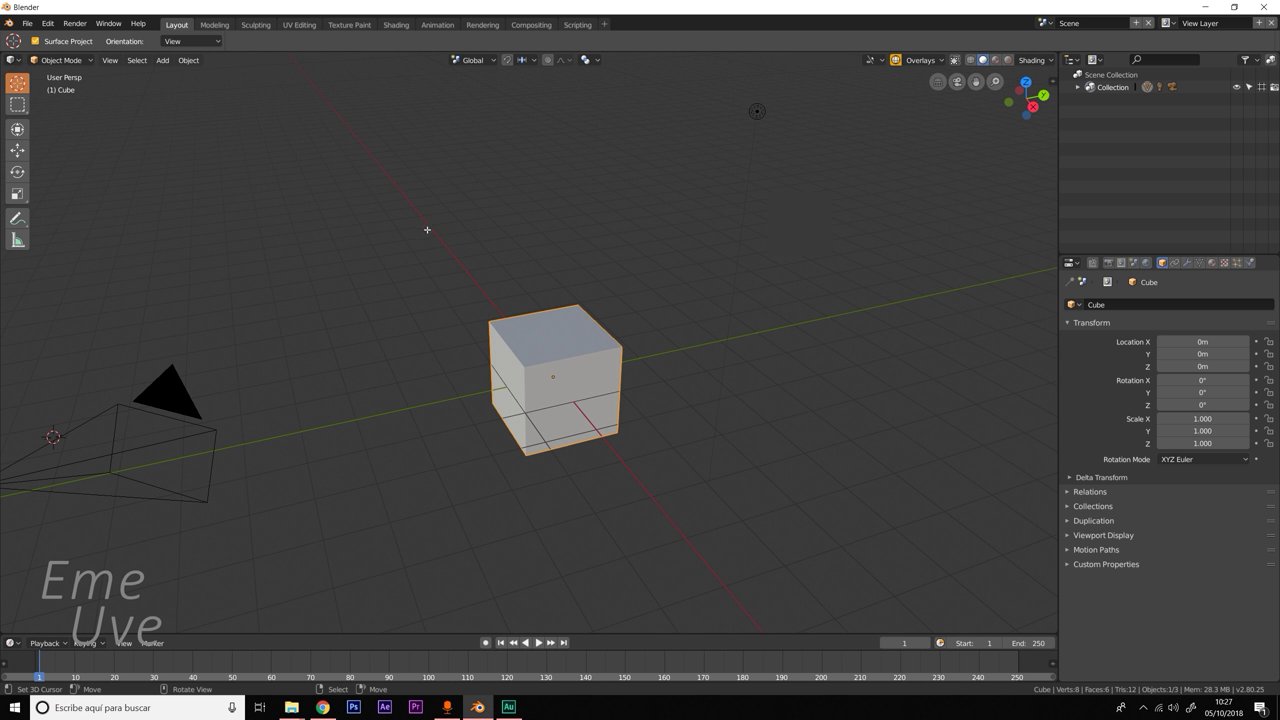
Delete the default cube and add a metaball Ball.
key("x")
left_click(578, 346)
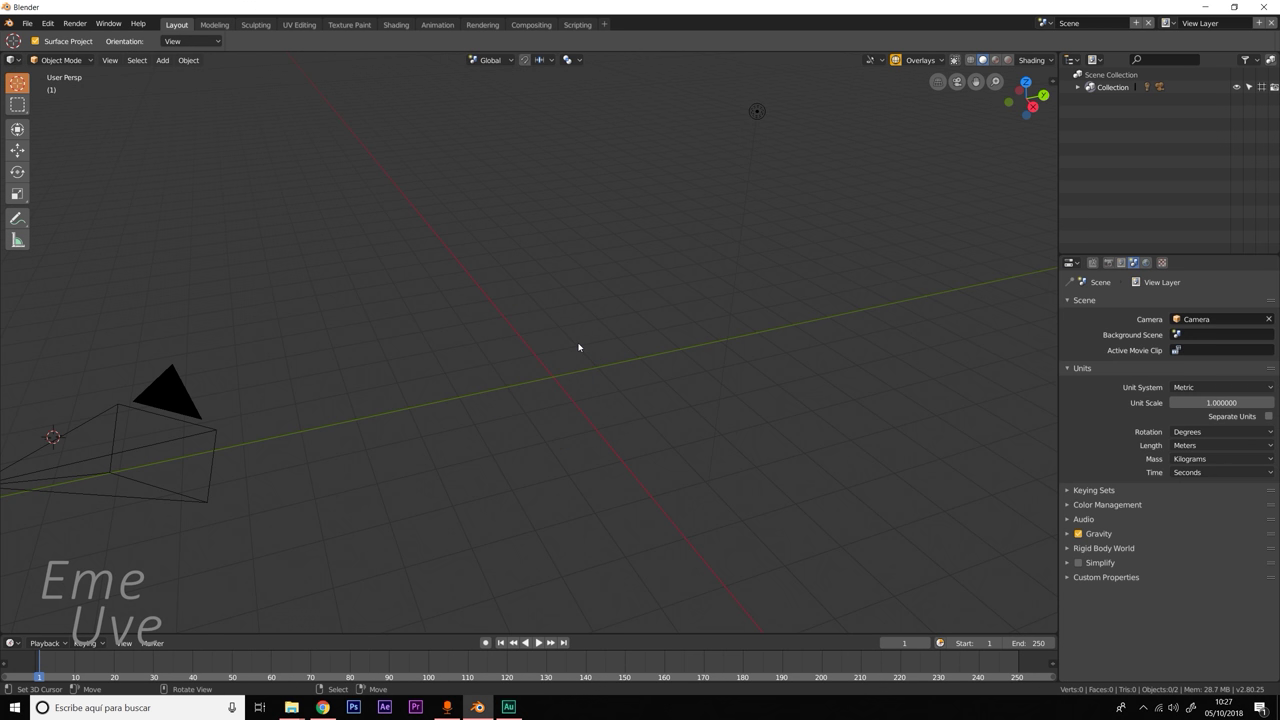
mouse_move(570, 367)
middle_mouse_down()
mouse_move(547, 343)
mouse_move(546, 357)
middle_mouse_up()
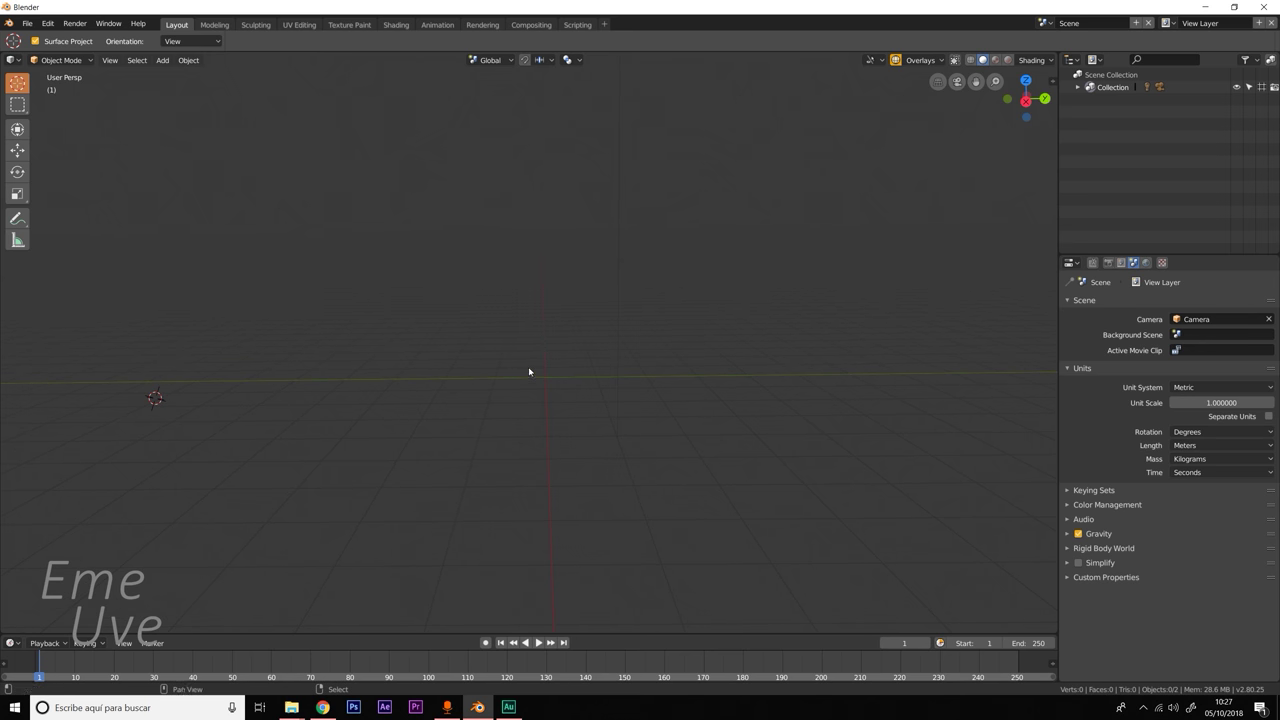
key("shift+a")
left_click(595, 370)
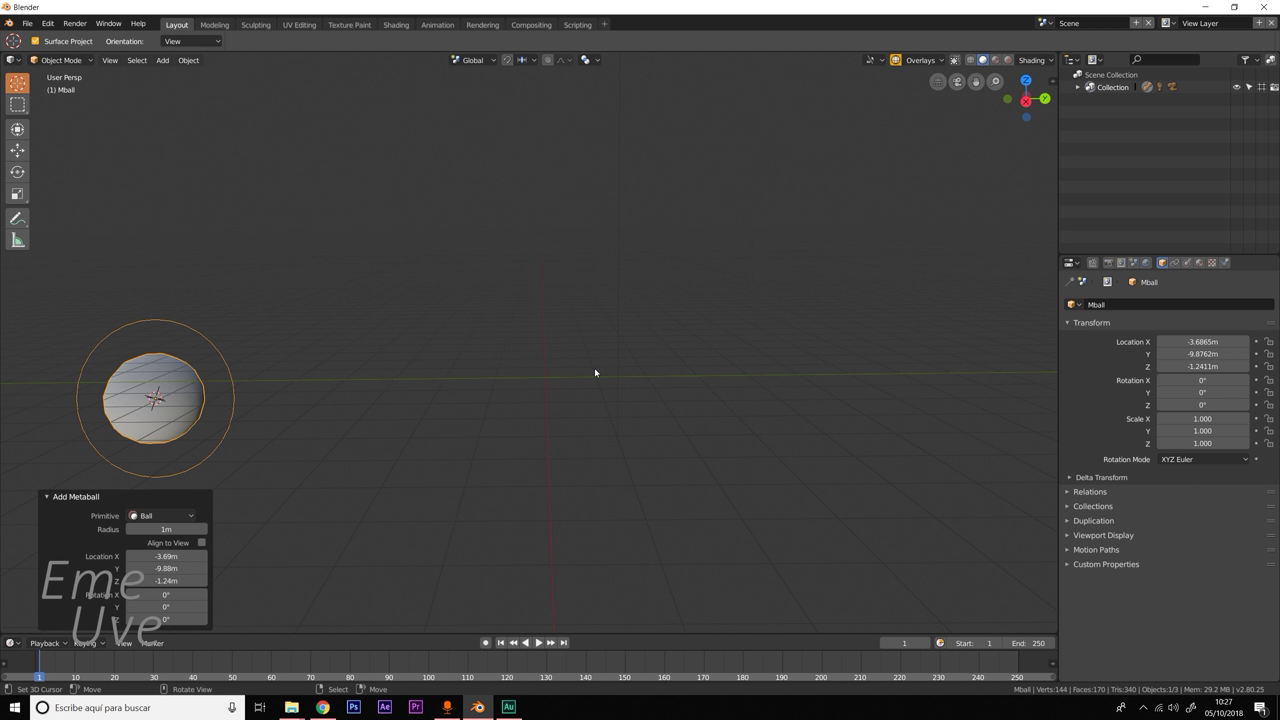
Move the metaball onto the world centre, raising it slightly.
key("shift+space")
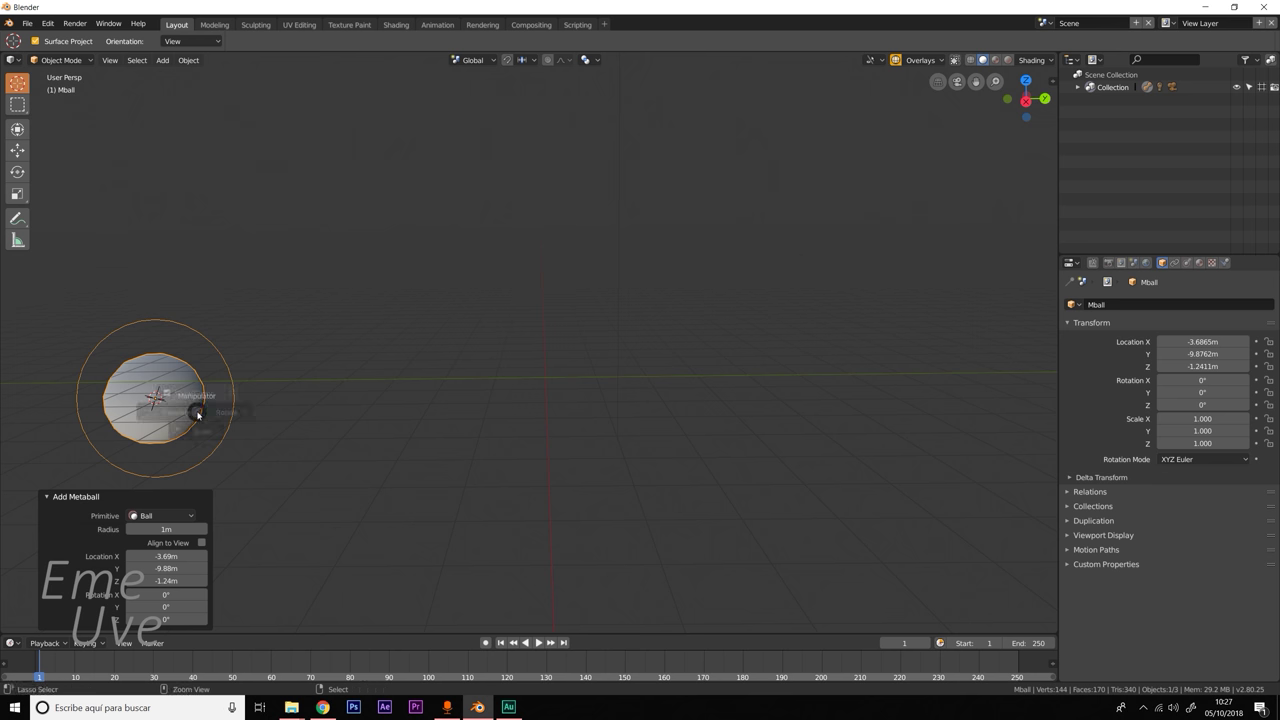
left_click(163, 407)
left_click_drag(200, 398, 570, 410)
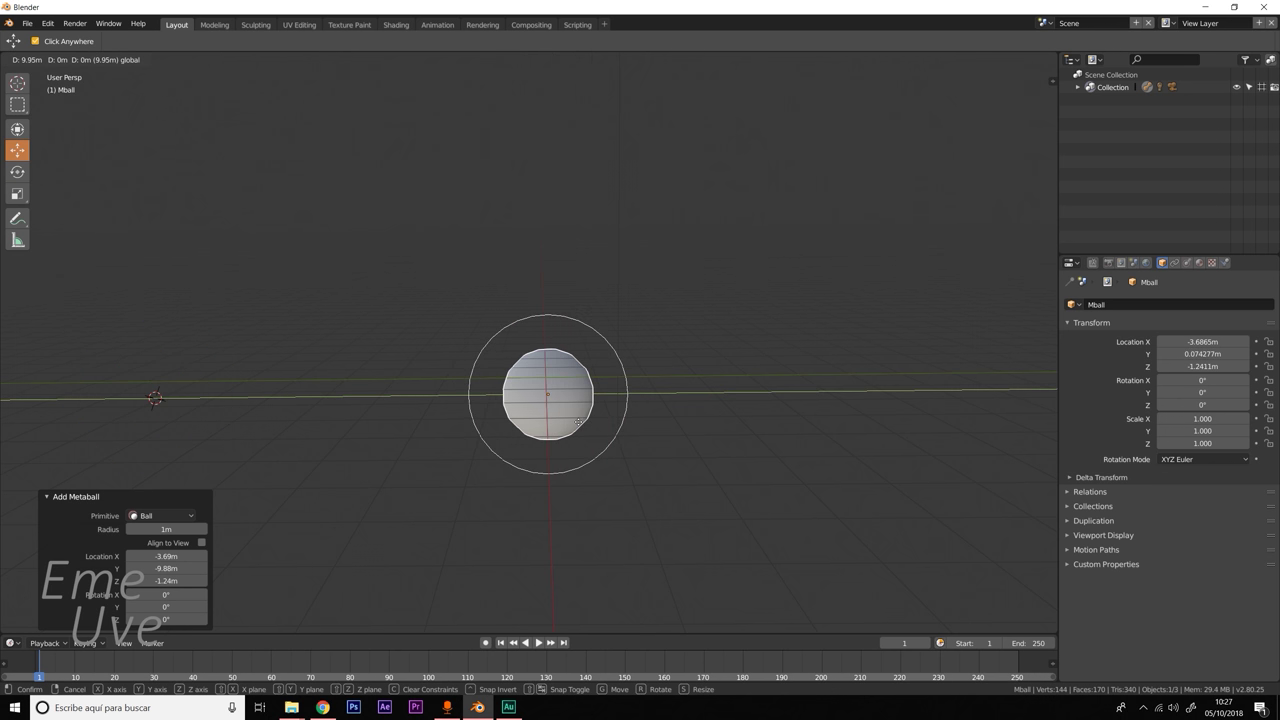
left_click_drag(545, 345, 551, 299)
left_click(551, 299)
middle_click_drag(608, 357, 466, 338)
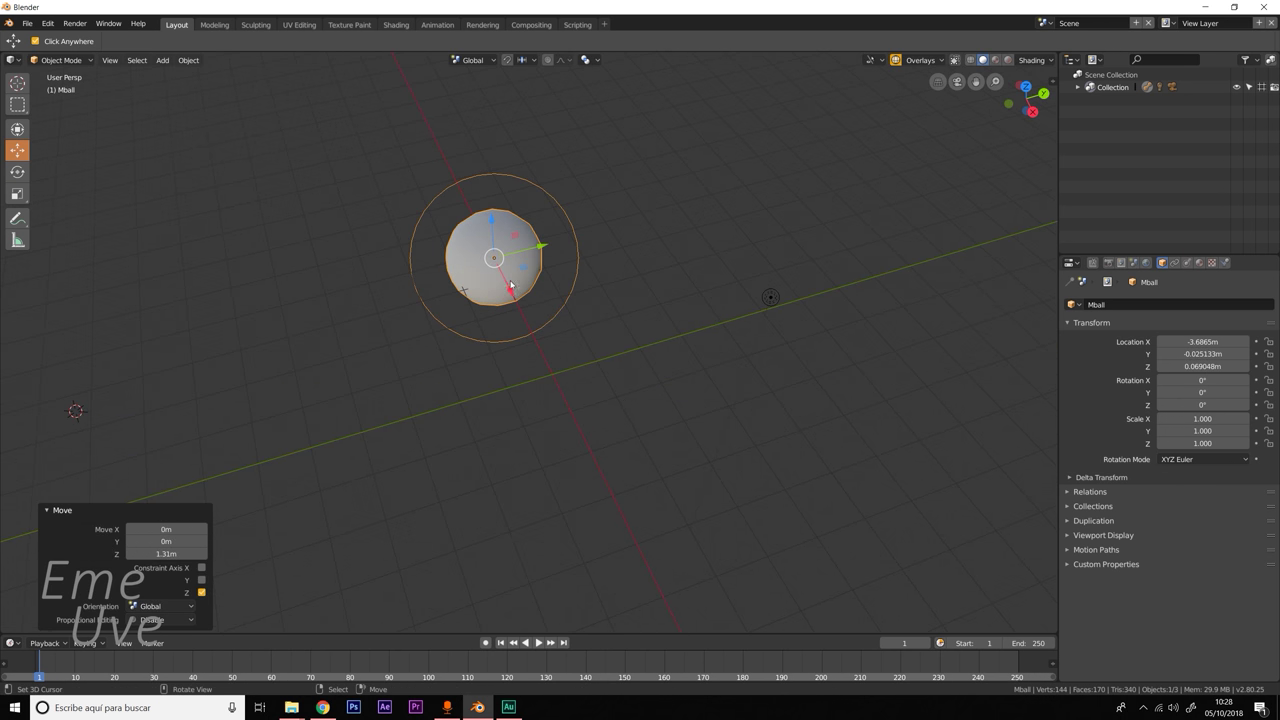
left_click(17, 83)
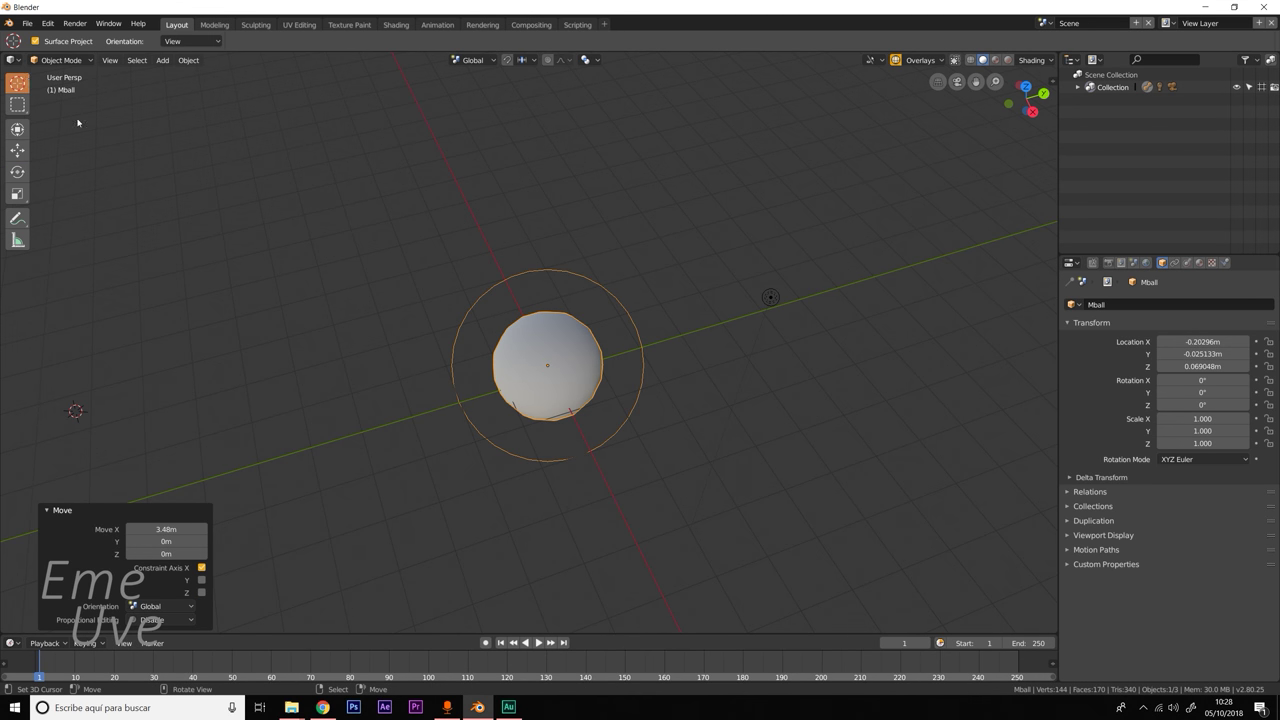
middle_click_drag(590, 412, 566, 363)
left_click(524, 328)
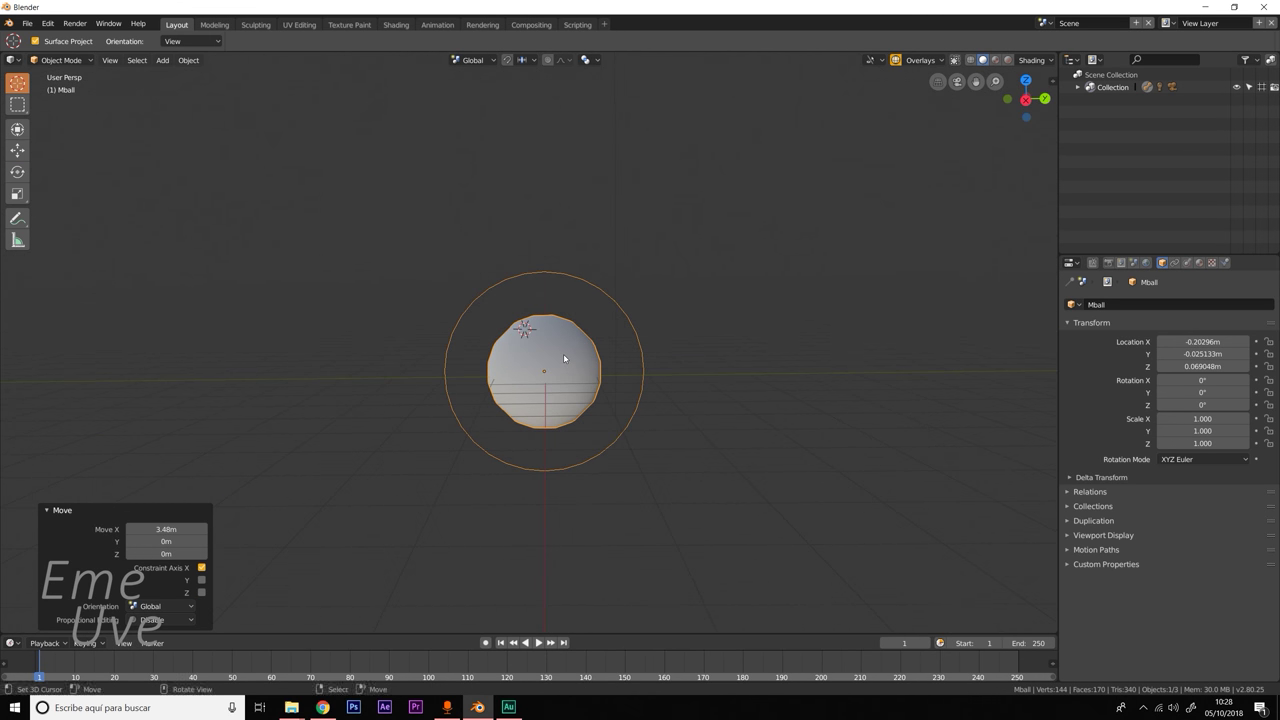
Scale the ball to 1.272, lift it to Z 1.6273 m, and duplicate it.
key("s")
left_click(628, 394)
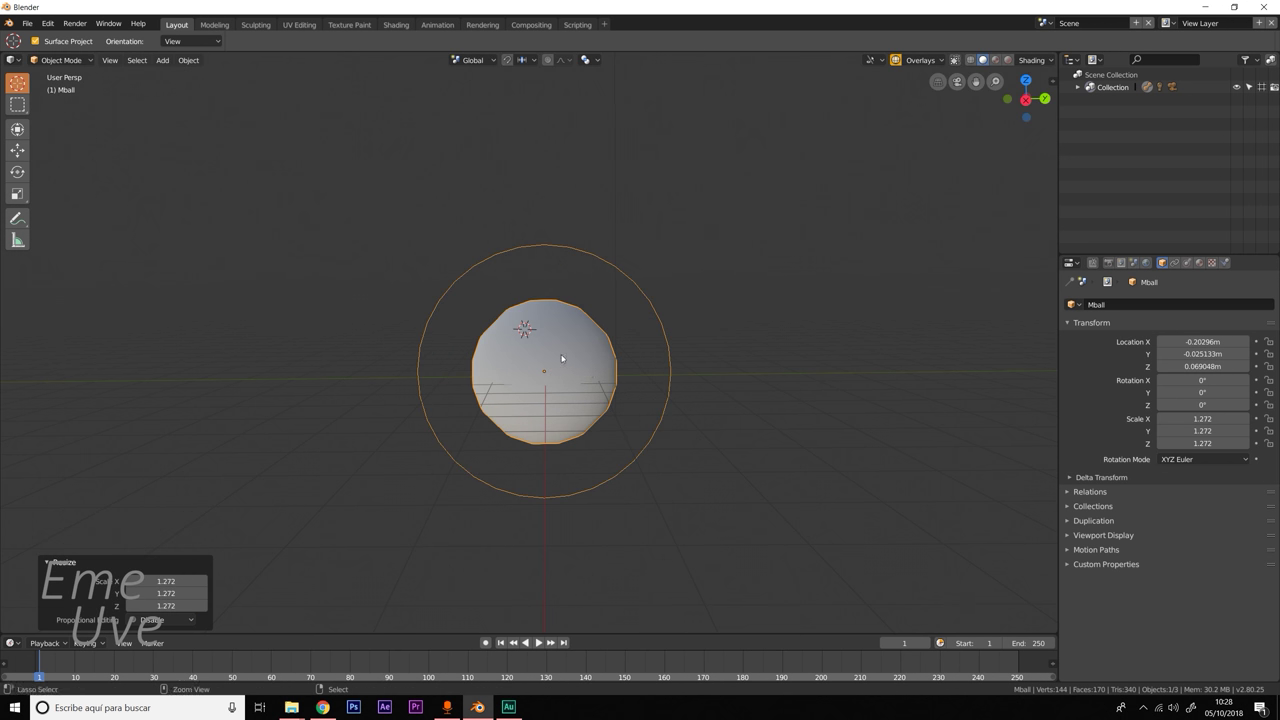
key("shift+space")
left_click_drag(562, 358, 544, 264)
mouse_move(573, 324)
middle_mouse_down()
mouse_move(680, 423)
mouse_move(720, 429)
mouse_move(629, 424)
middle_mouse_up()
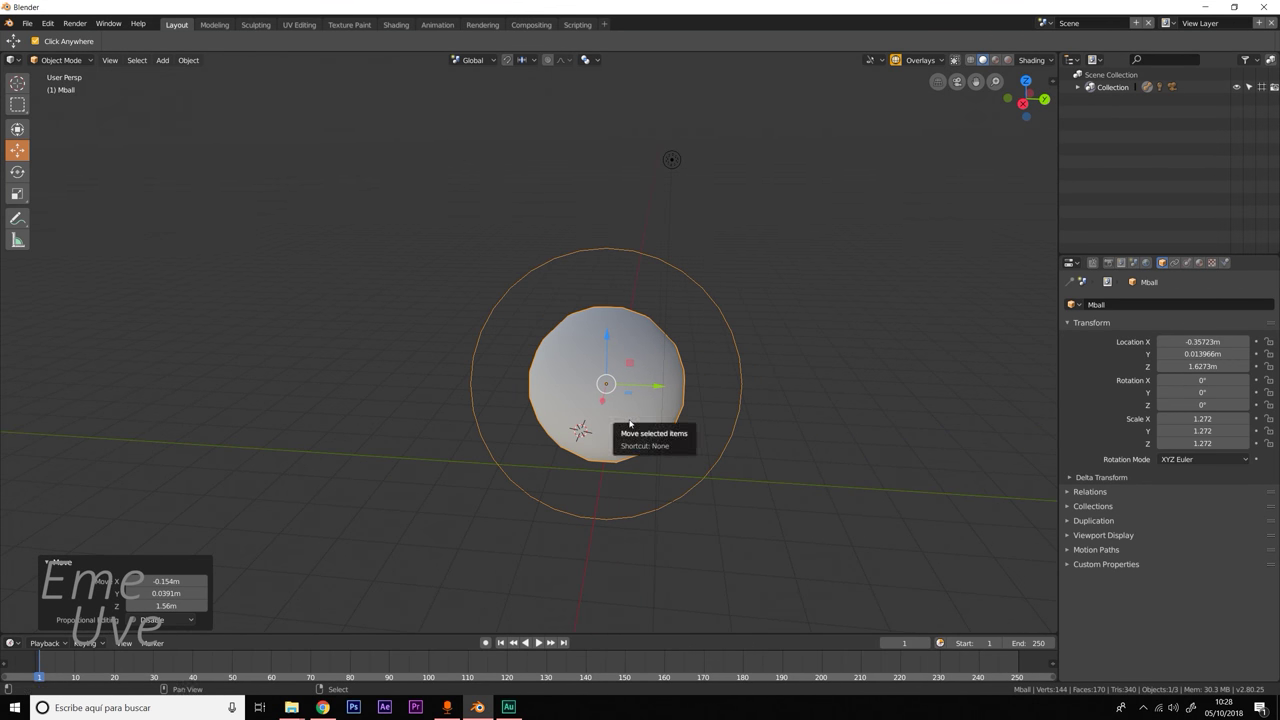
key("shift+d")
Move the duplicate upward to stretch the blob and enlarge the upper ball.
left_click(628, 421)
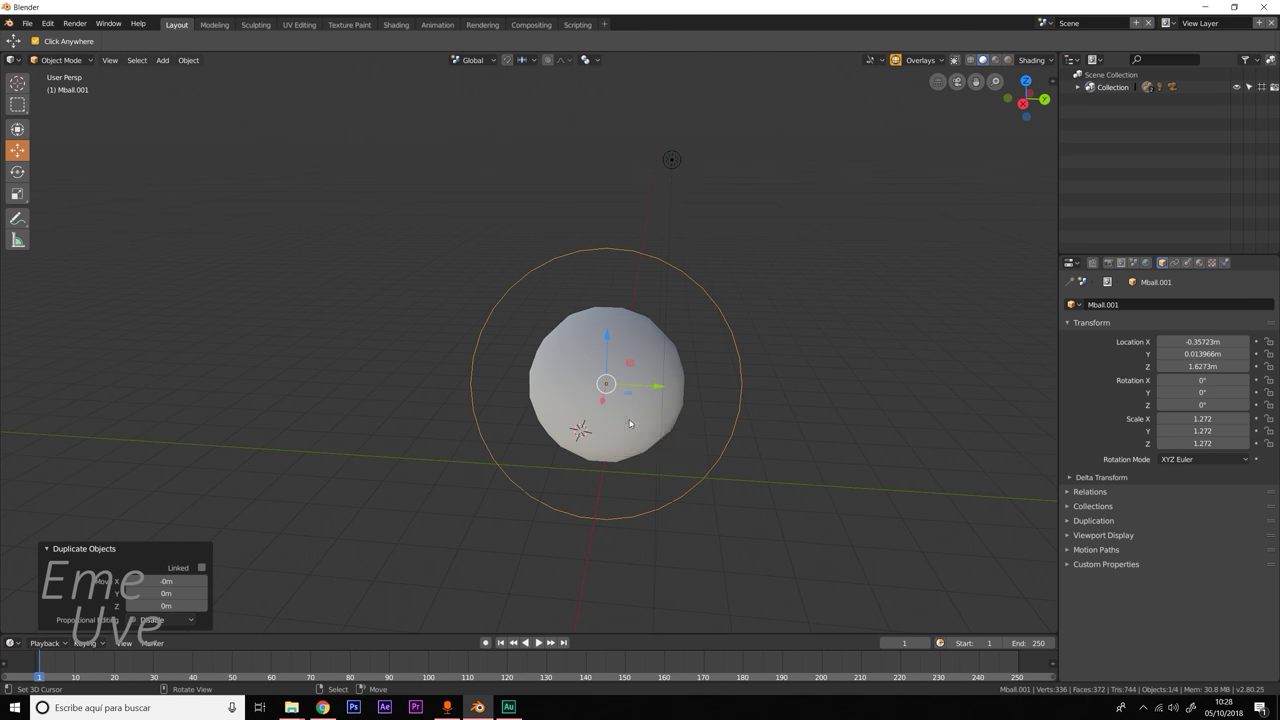
key("g")
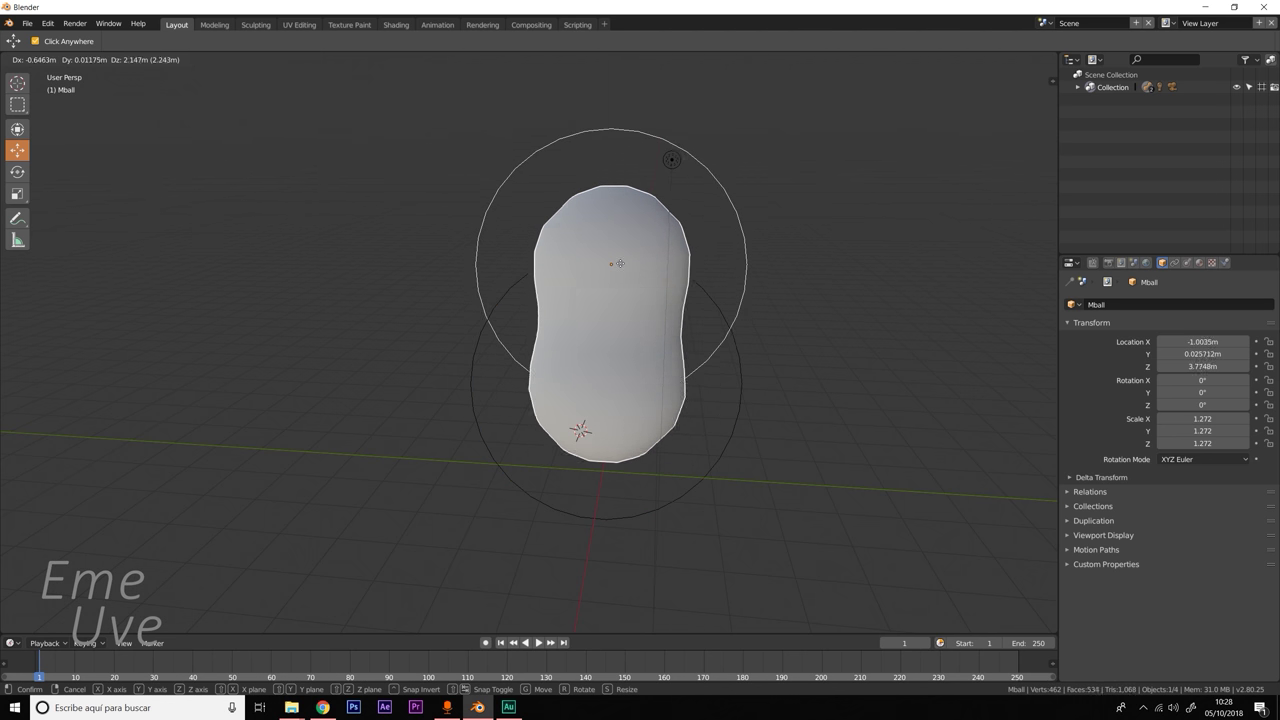
left_click(621, 262)
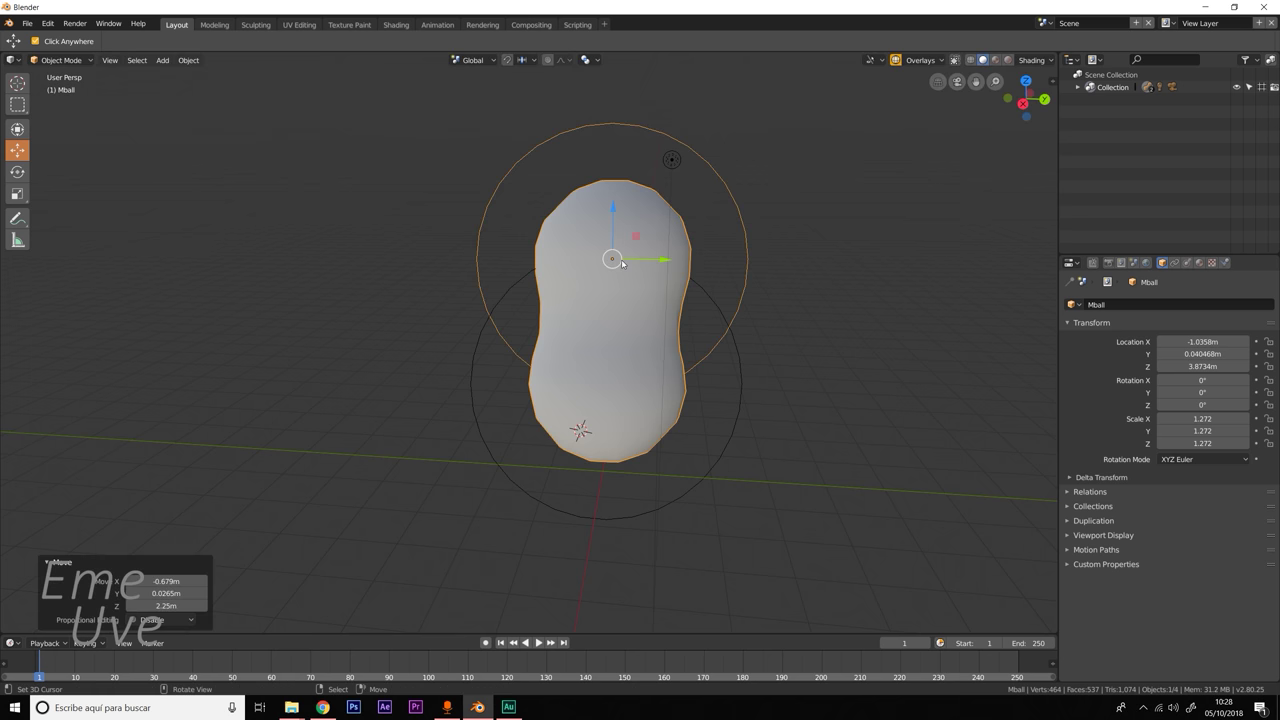
middle_click_drag(667, 338, 576, 322)
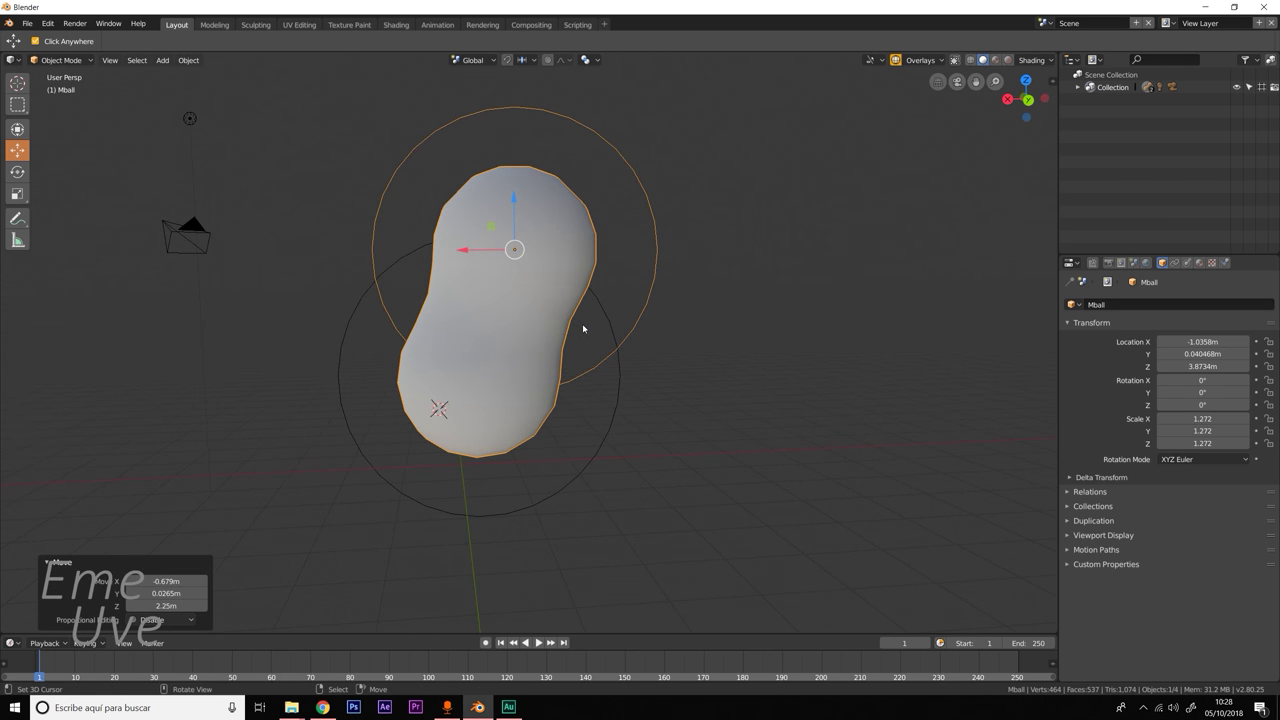
key("s")
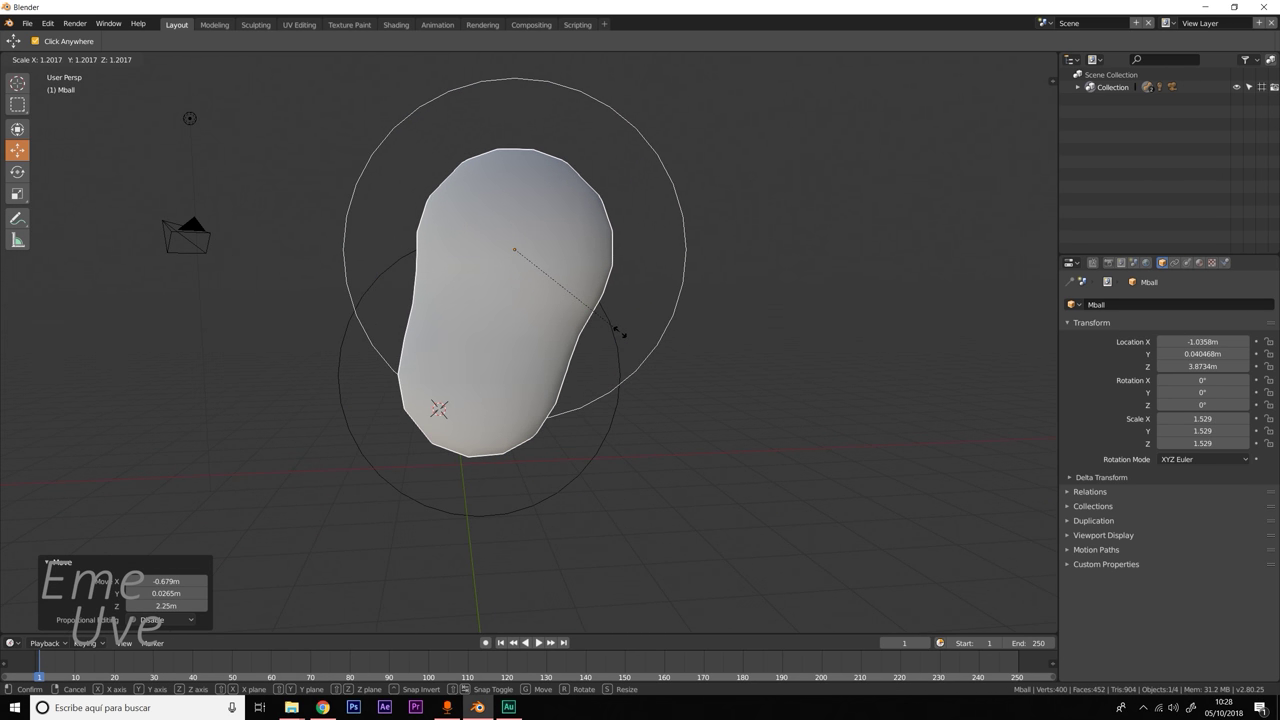
left_click(580, 373)
mouse_move(580, 373)
middle_mouse_down()
mouse_move(689, 389)
mouse_move(628, 375)
middle_mouse_up()
Add another duplicate below the head and shrink it to 0.442.
key("shift+d")
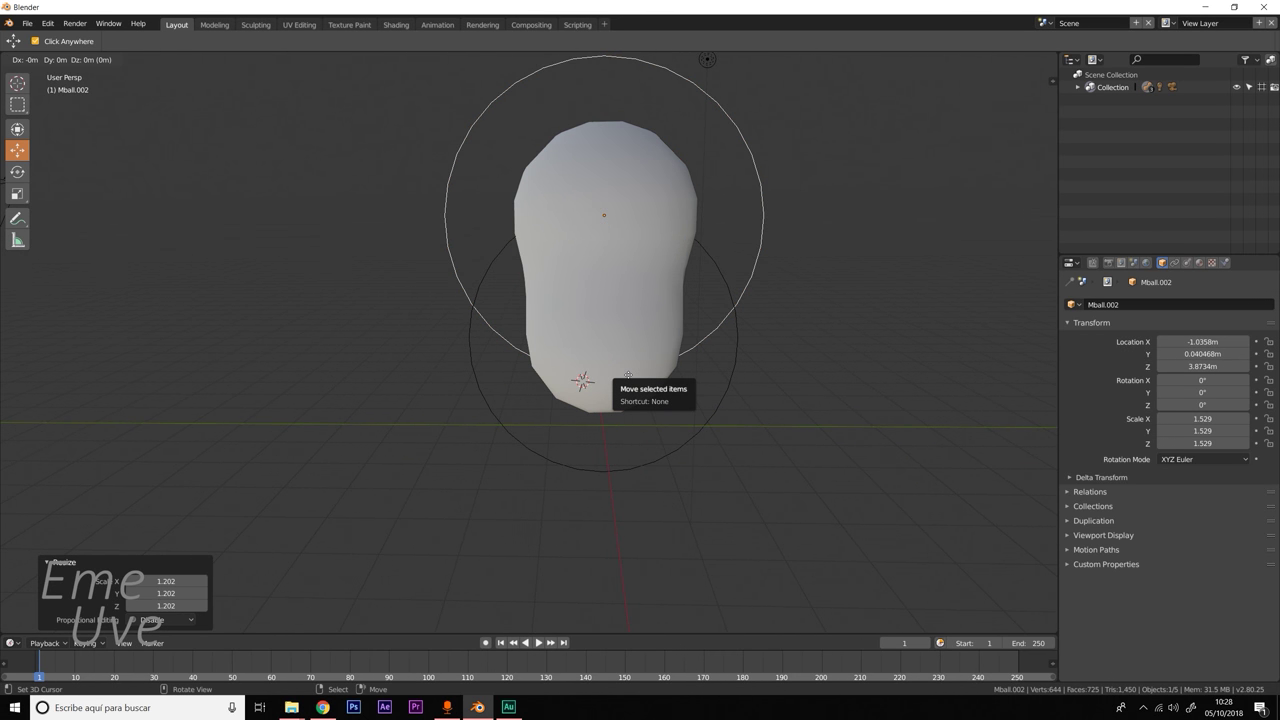
left_click(628, 378)
key("g")
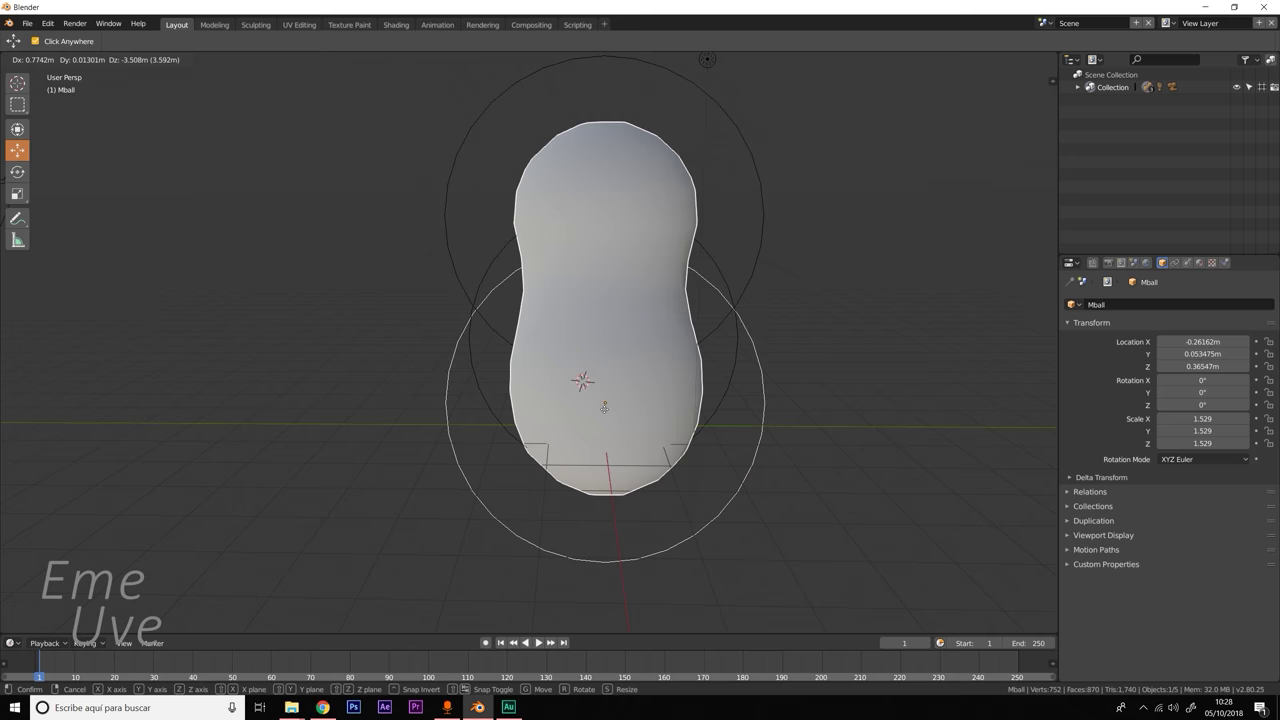
left_click(604, 451)
middle_click_drag(660, 460, 544, 432)
key("s")
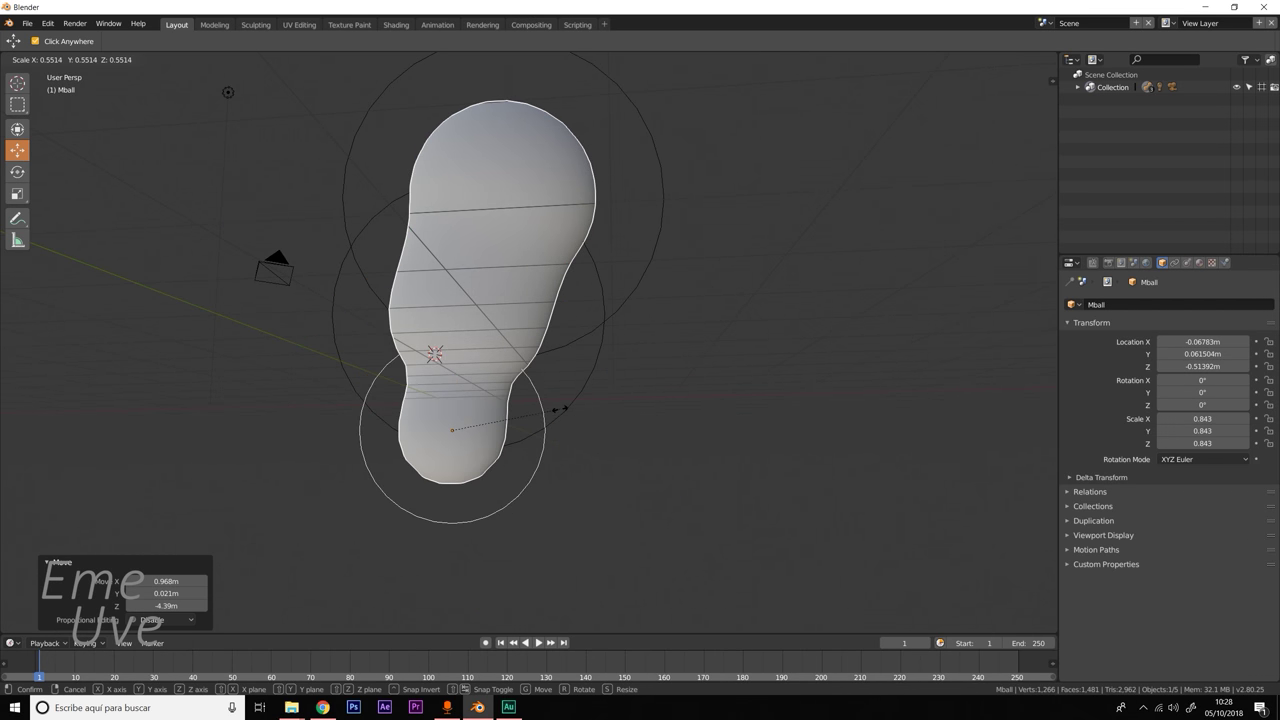
left_click(437, 431)
Centre the small ball along X, raise it along Z, and shrink it into a neck.
key("g")
key("x")
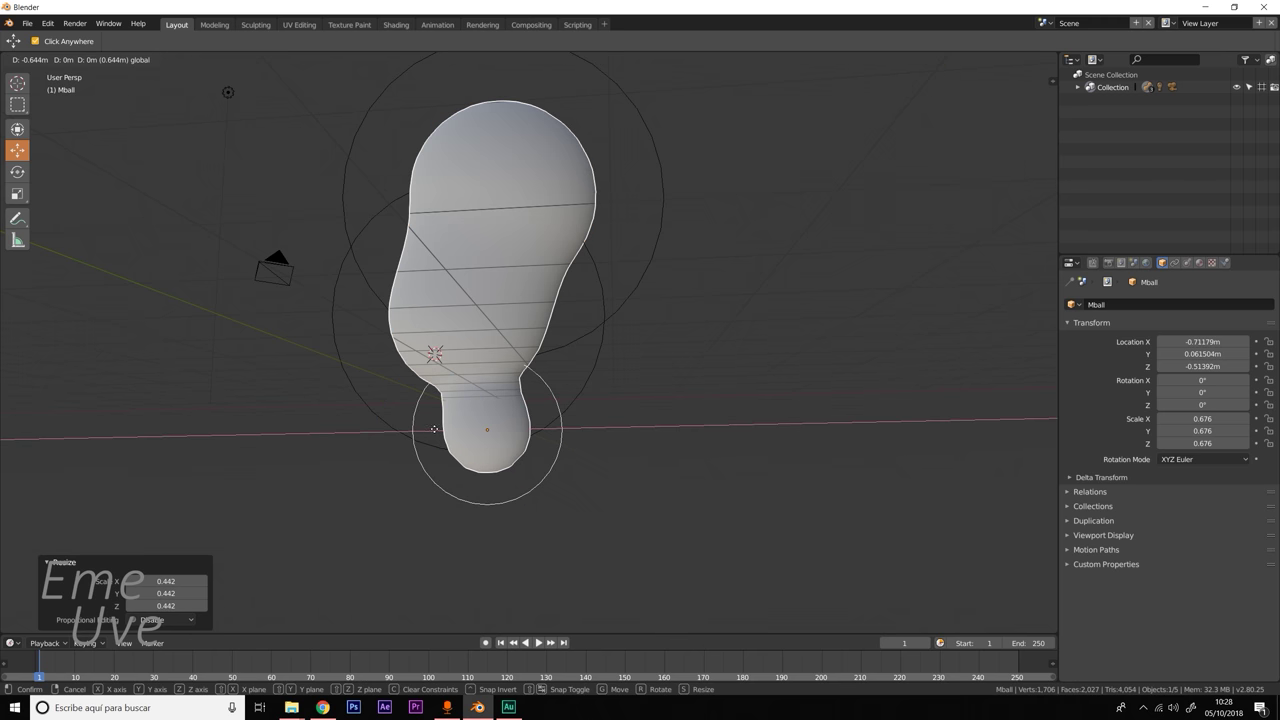
left_click(467, 435)
key("g")
key("z")
left_click(496, 394)
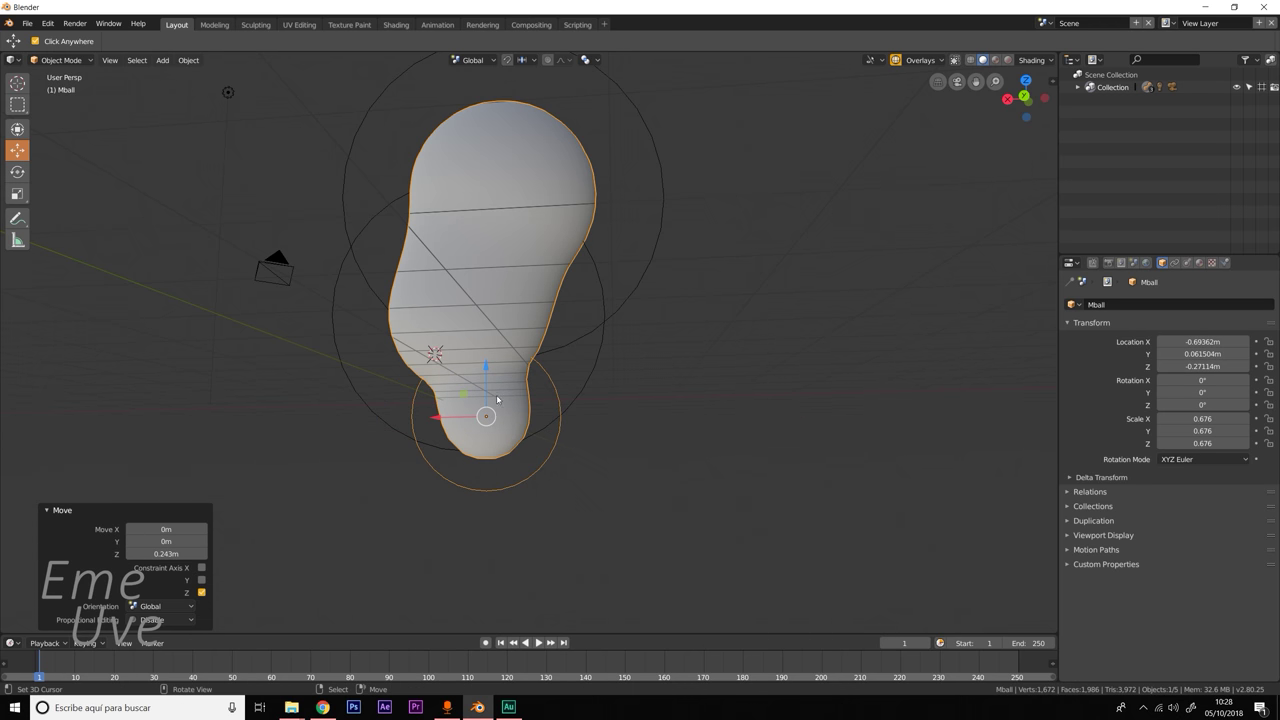
key("s")
left_click(500, 408)
Raise the whole scene above the grid along the Z axis.
key("KP_Divide")
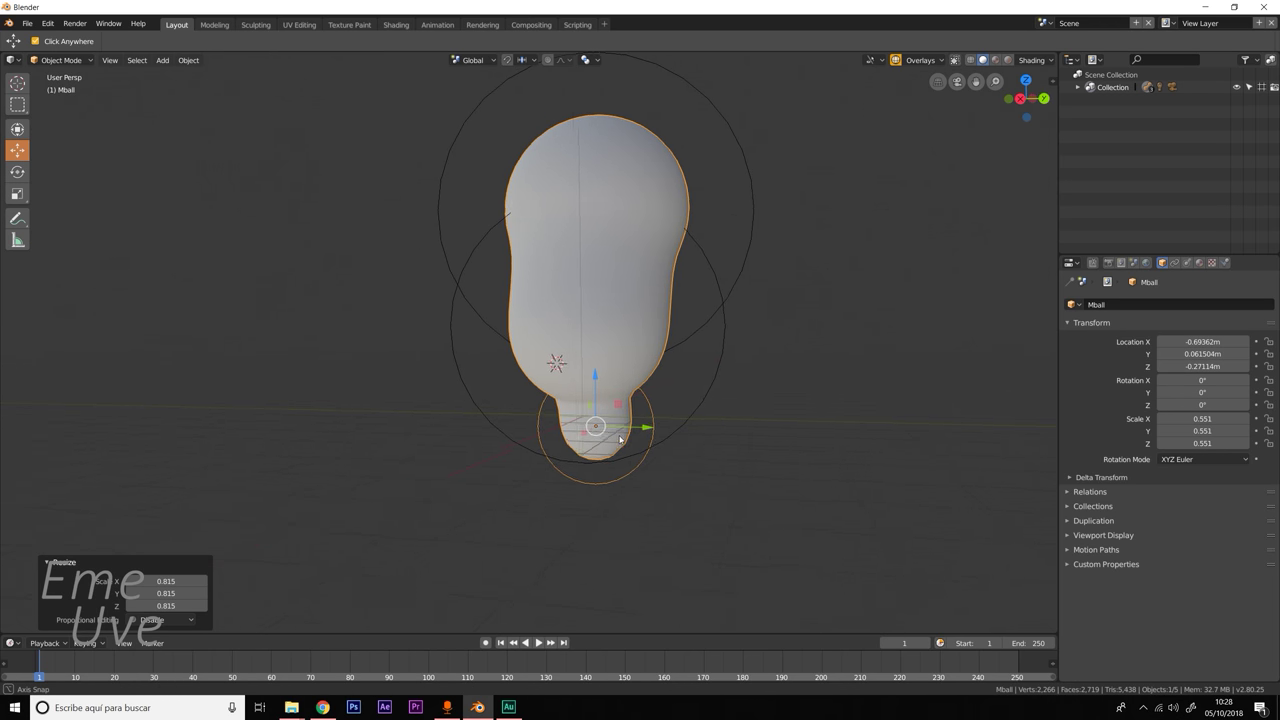
middle_click_drag(607, 434, 626, 438)
key("KP_Divide")
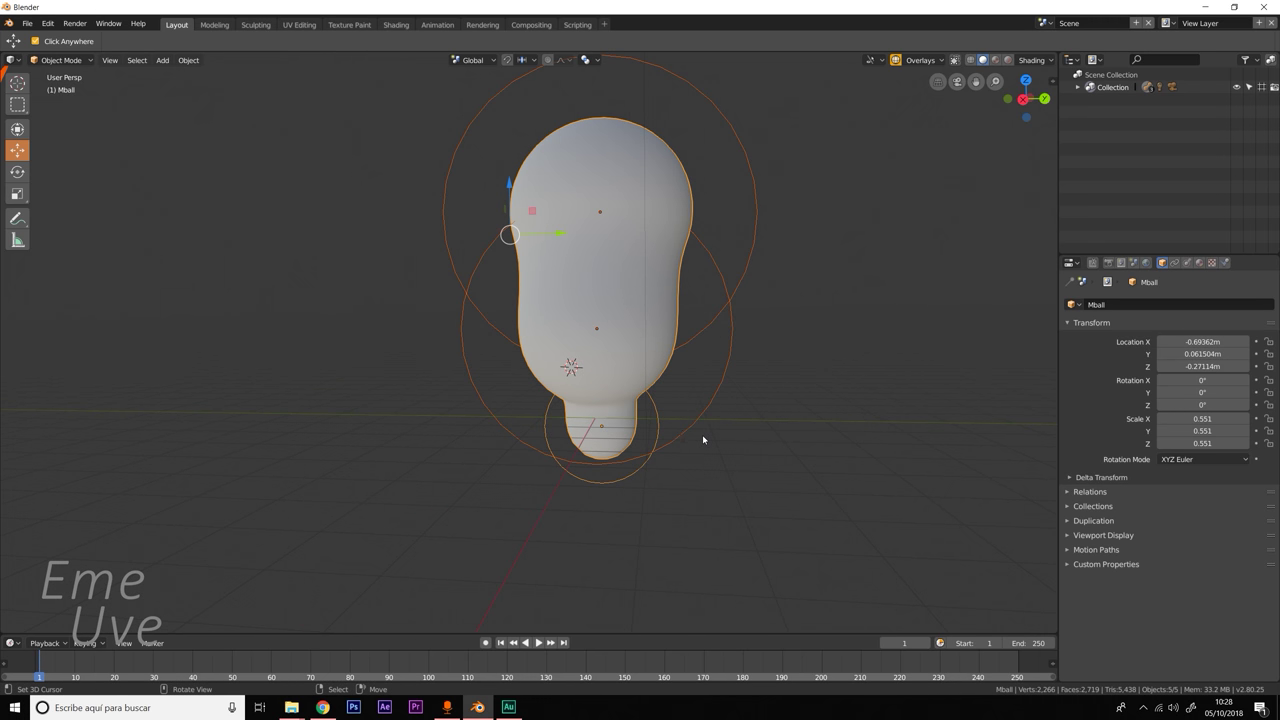
key("g")
key("z")
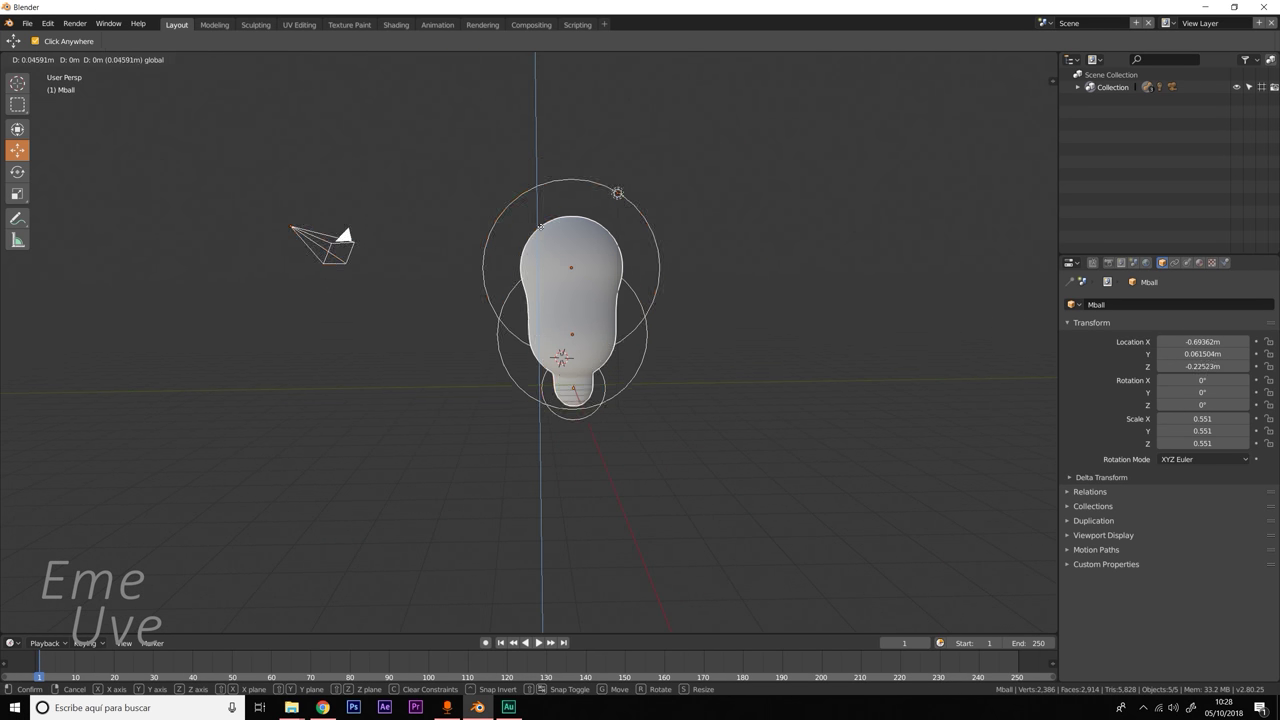
left_click(669, 324)
Select the light and then the camera.
middle_click_drag(669, 324, 591, 294)
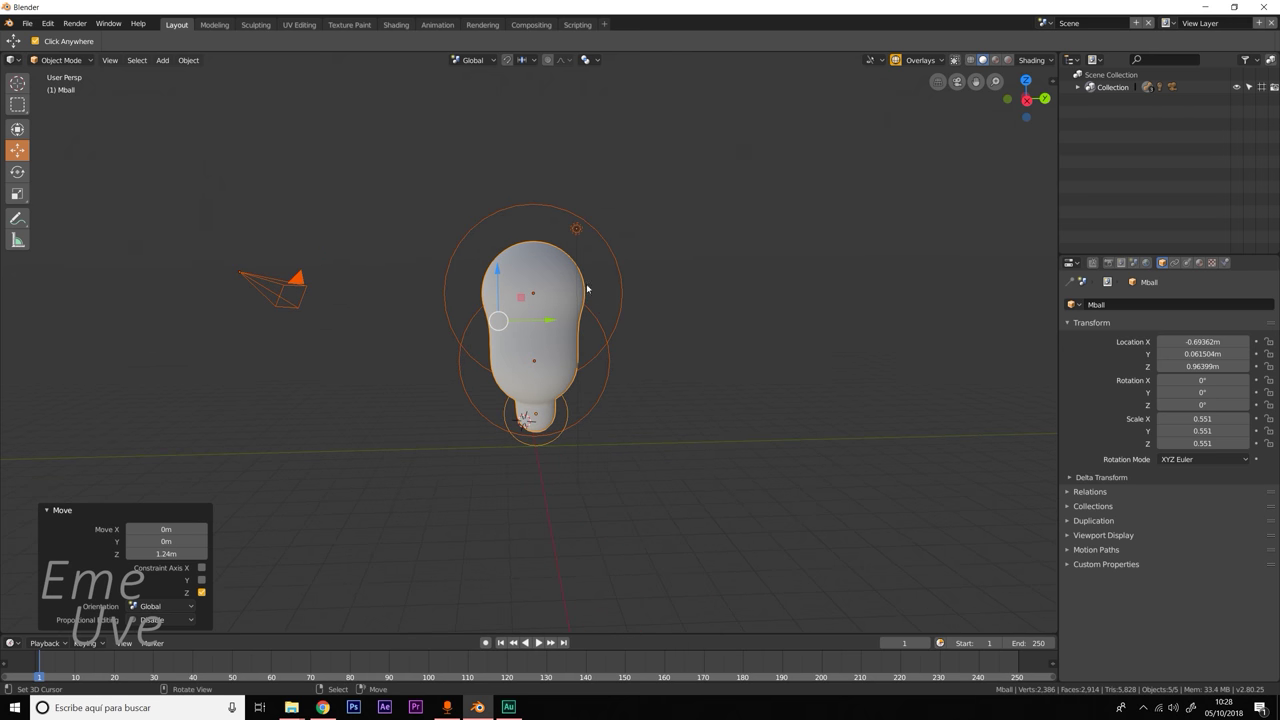
left_click(575, 229)
left_click(272, 292)
Delete the camera and zoom in to face the metaball head front-on.
key("x")
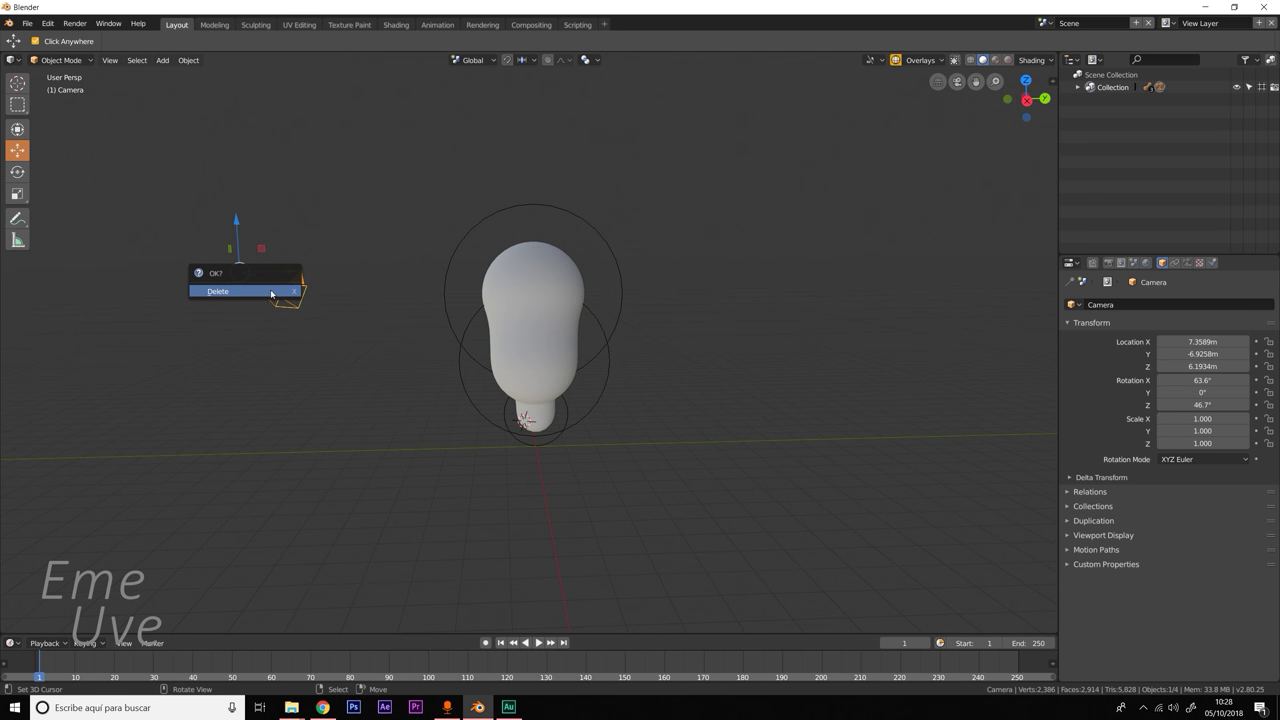
left_click(277, 288)
mouse_move(524, 391)
middle_mouse_down()
mouse_move(669, 380)
mouse_move(603, 371)
mouse_move(520, 385)
mouse_move(457, 371)
mouse_move(414, 391)
mouse_move(512, 380)
middle_mouse_up()
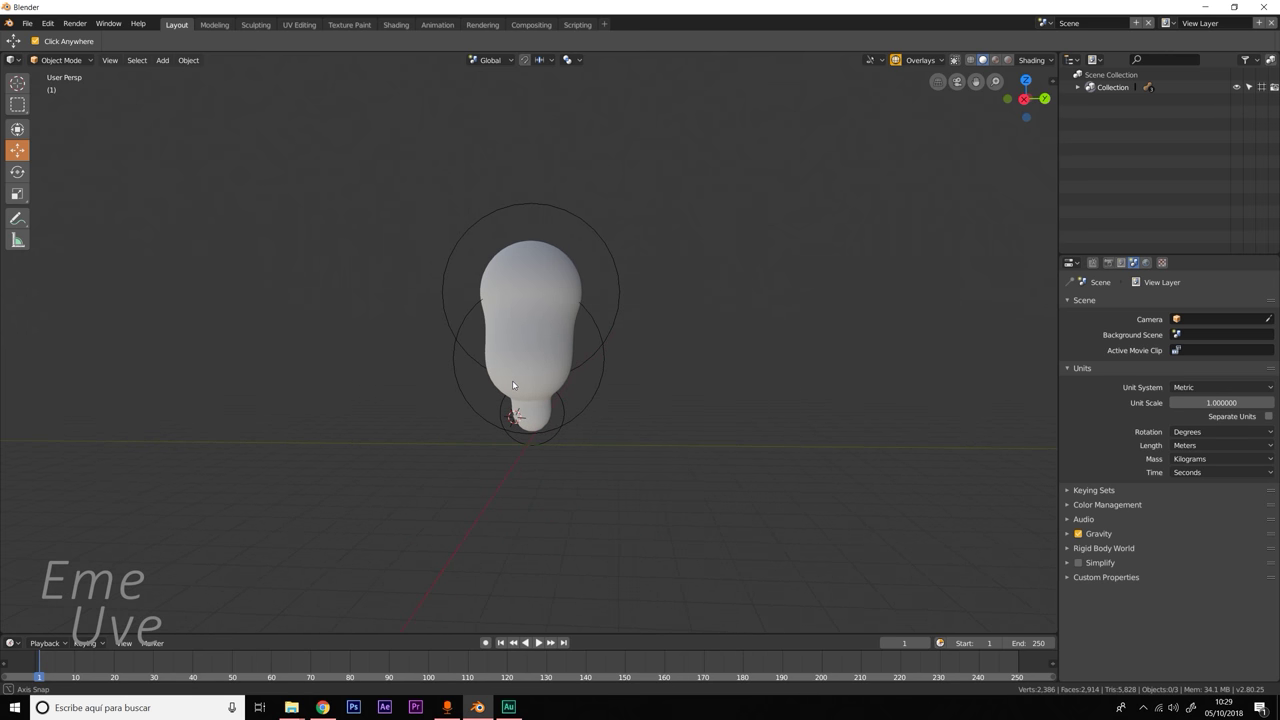
scroll(512, 380, "up", 2)
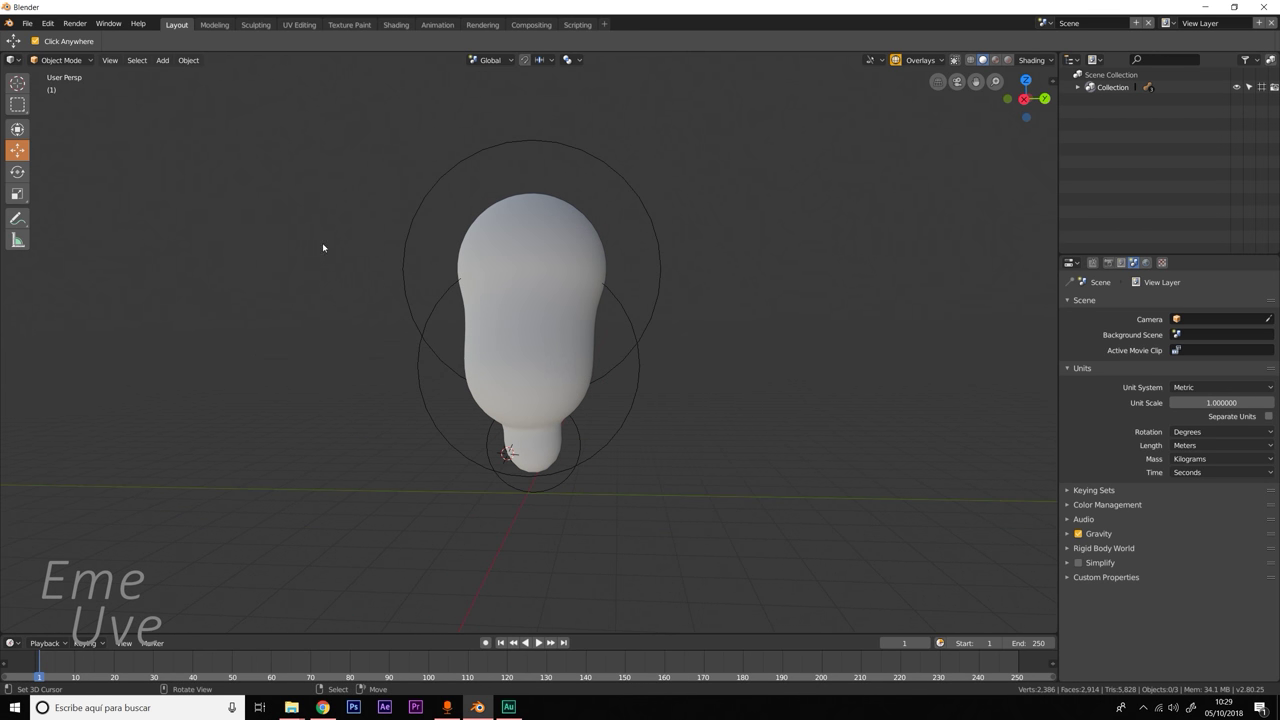
middle_click_drag(413, 250, 446, 279)
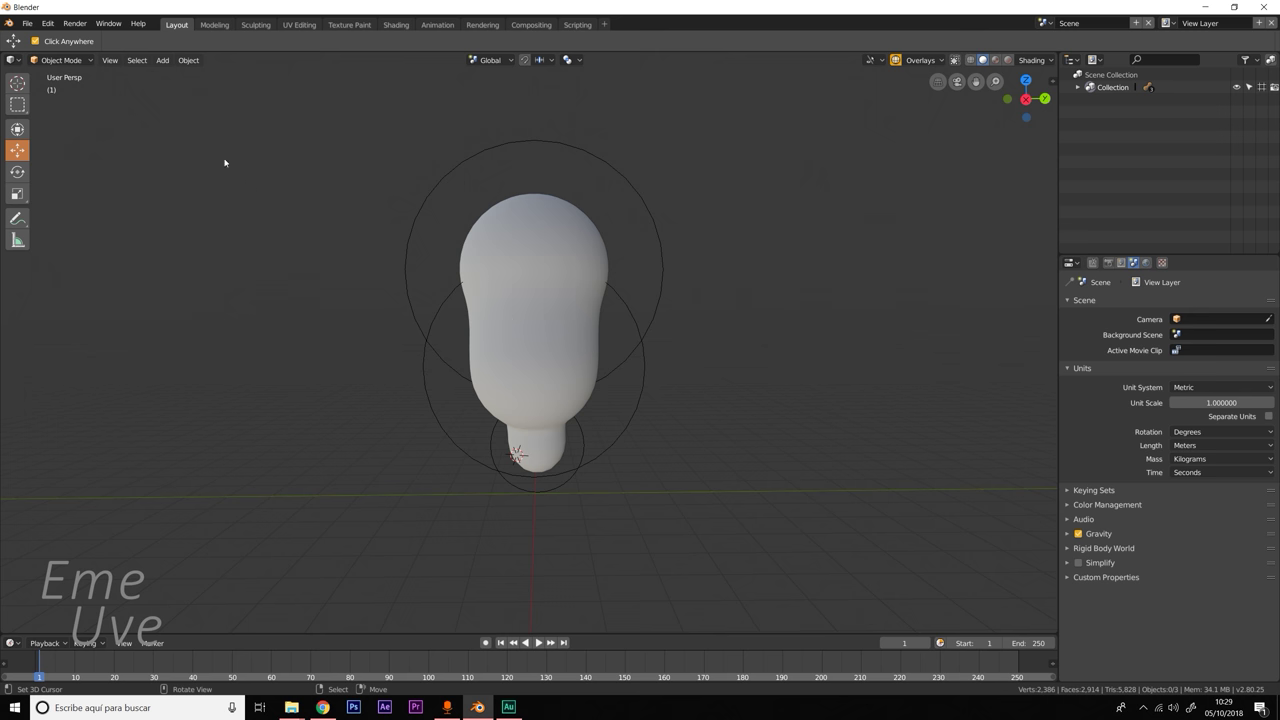
Switch to the Sculpting workspace and zoom in around the head.
left_click(261, 27)
mouse_move(590, 285)
middle_mouse_down()
mouse_move(563, 297)
mouse_move(540, 288)
mouse_move(563, 417)
mouse_move(714, 403)
mouse_move(549, 412)
middle_mouse_up()
scroll(569, 409, "up", 2)
scroll(589, 414, "up", 1)
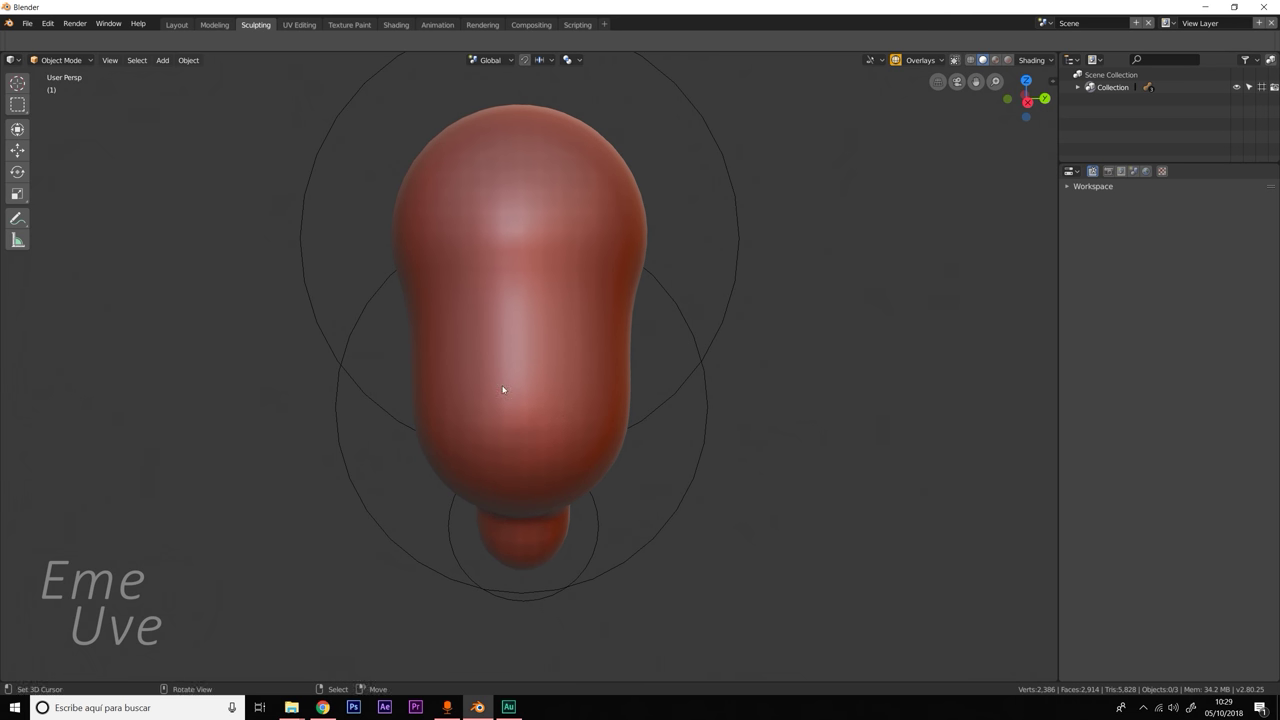
middle_click_drag(556, 377, 551, 374)
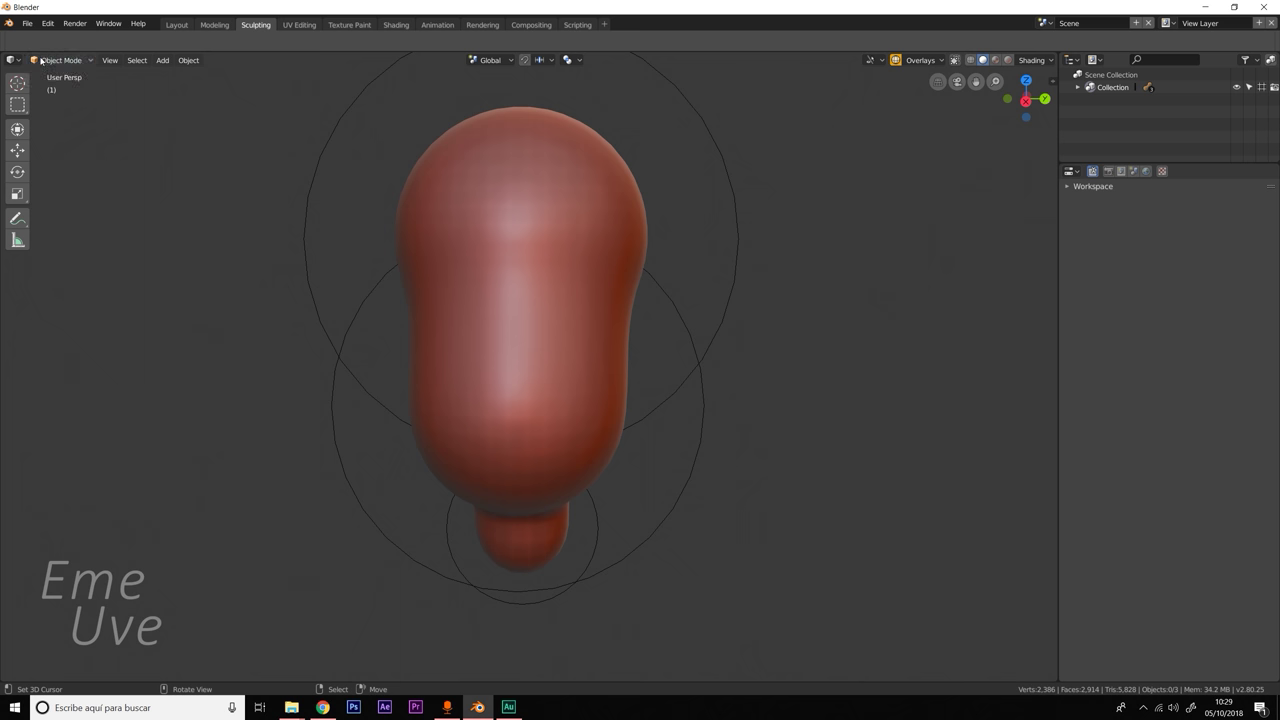
left_click(176, 25)
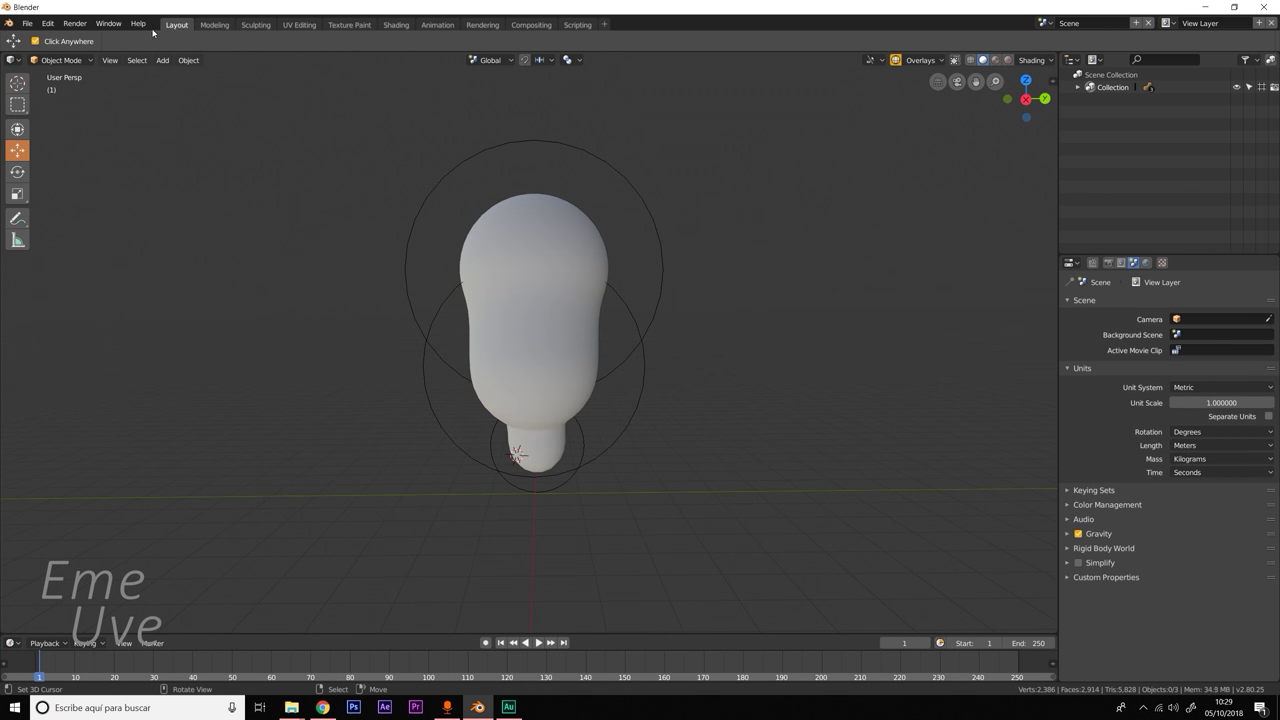
left_click(259, 25)
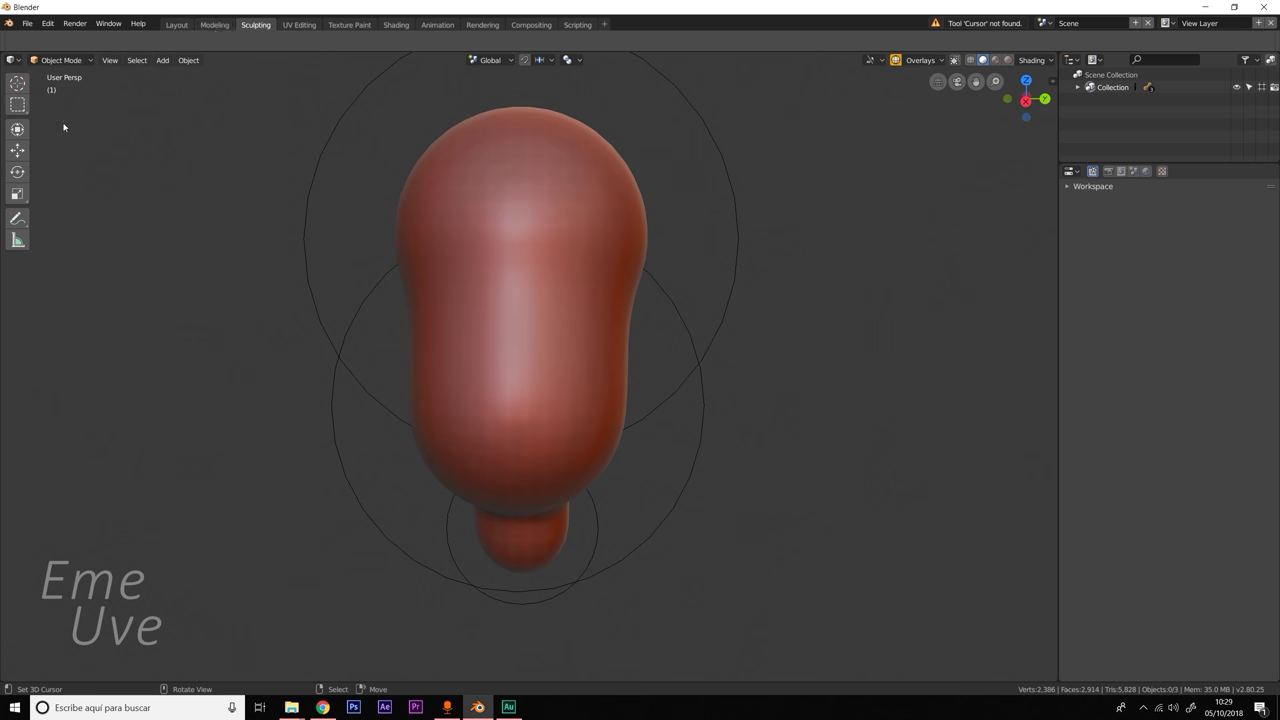
Select the metaball head, check its available modes, and return to Sculpting.
left_click(84, 61)
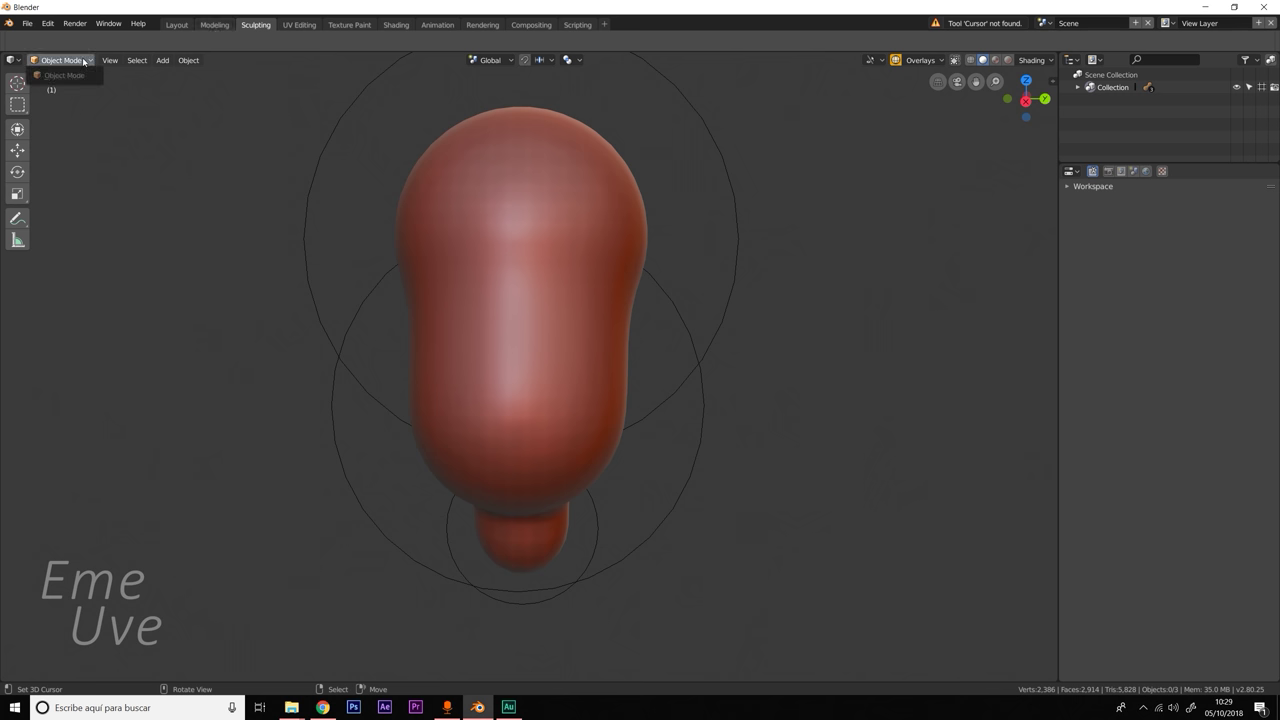
left_click(421, 215)
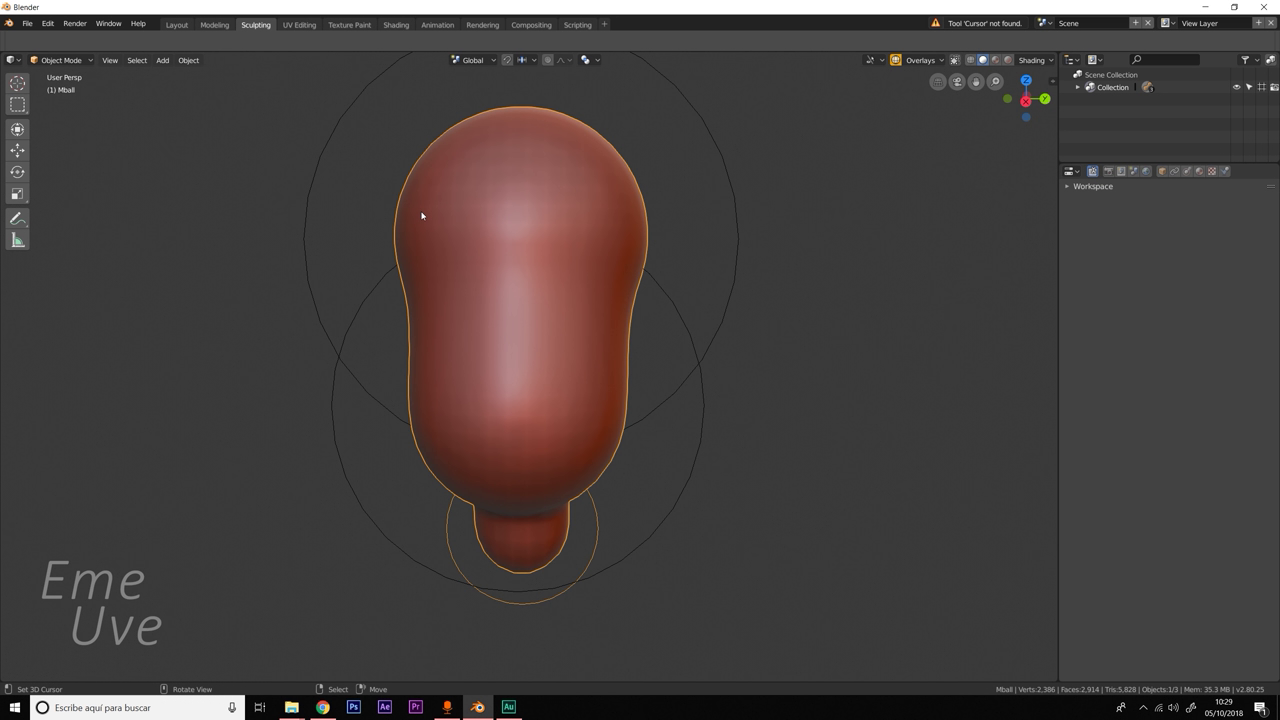
left_click(72, 60)
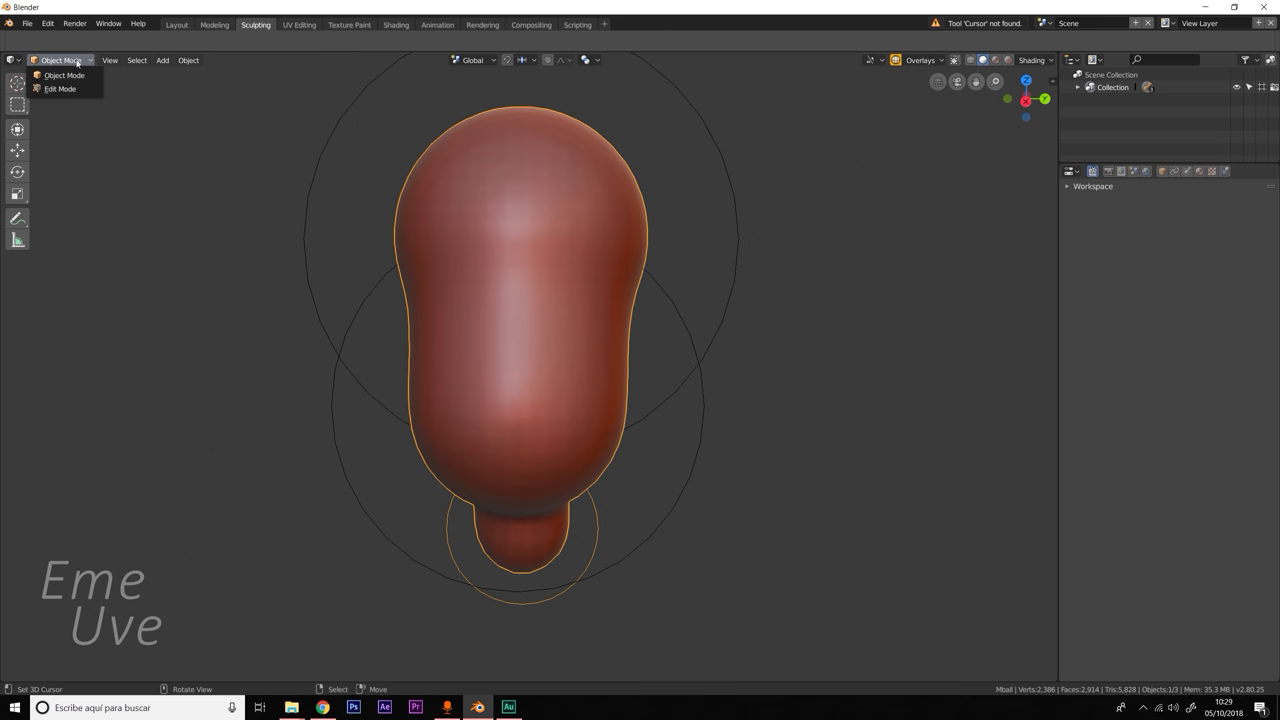
left_click(77, 61)
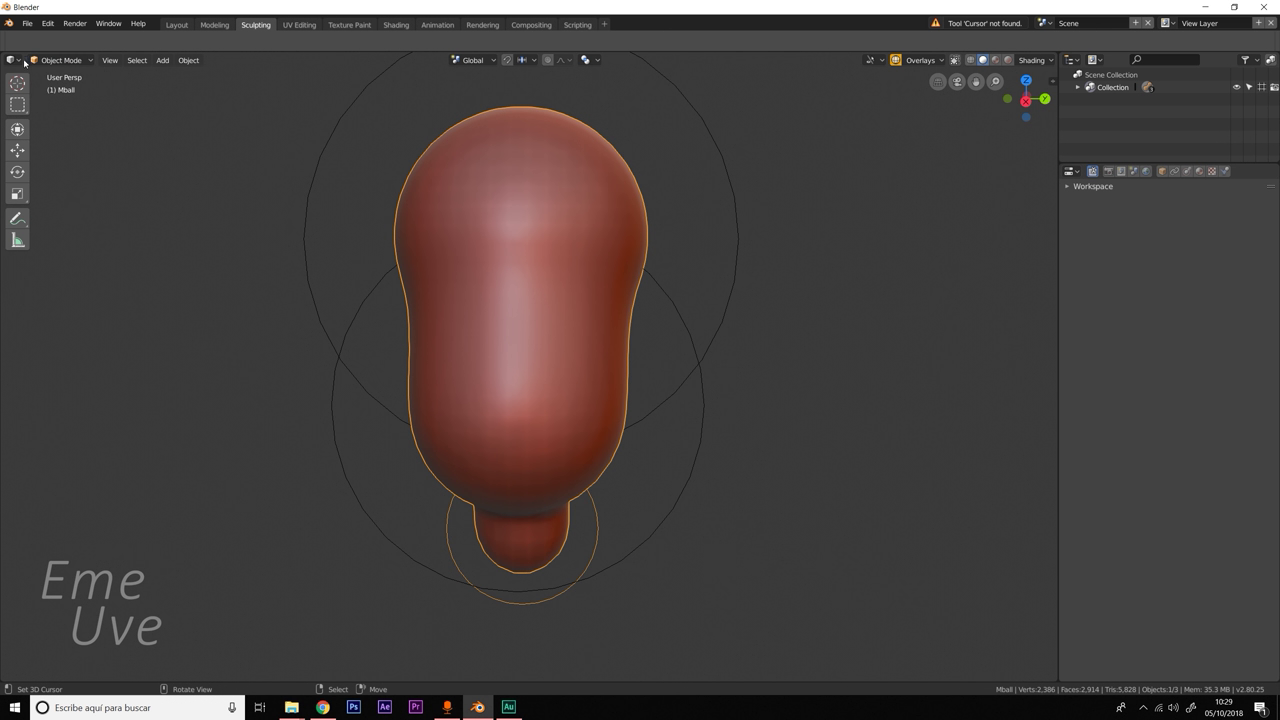
left_click(300, 25)
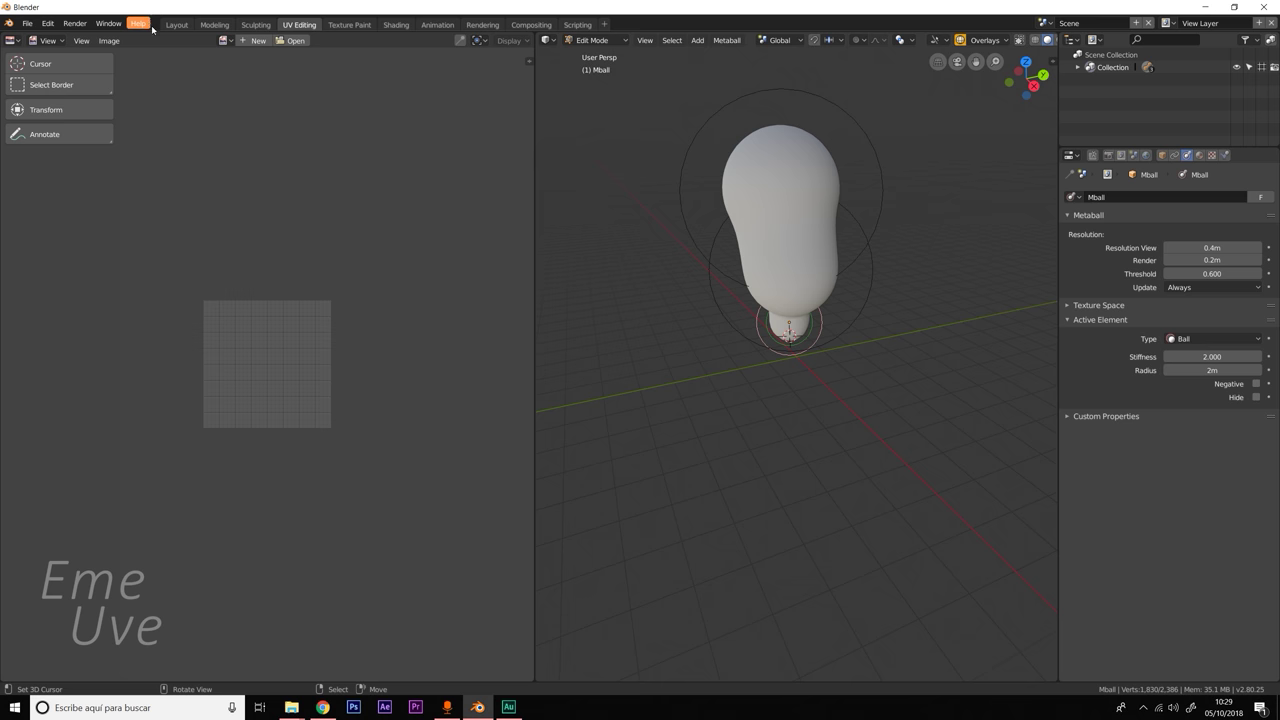
left_click(182, 25)
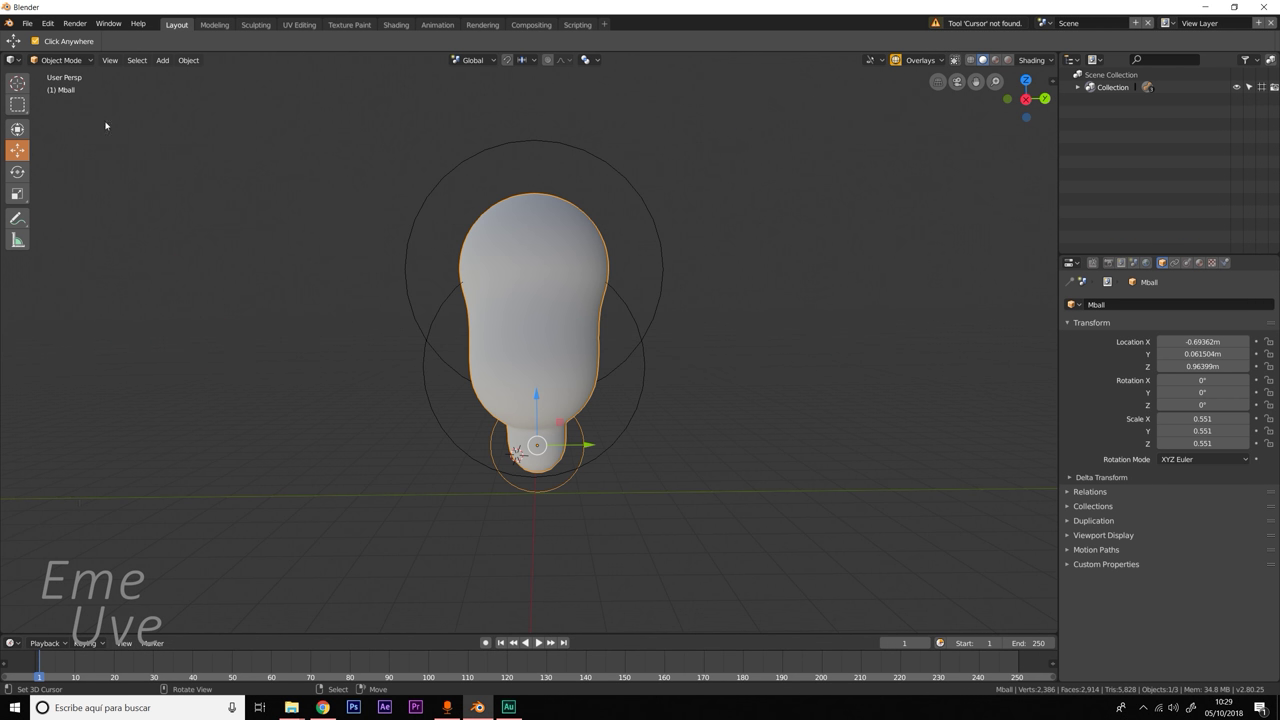
left_click(74, 61)
left_click(243, 235)
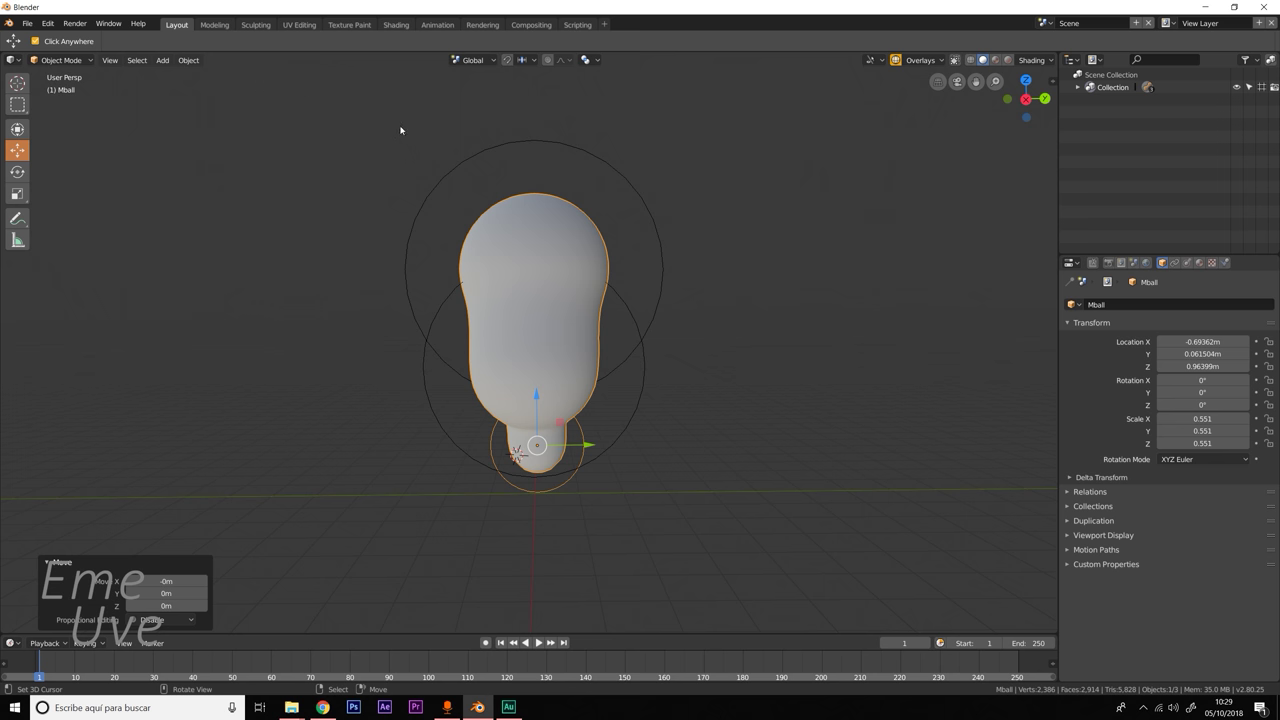
left_click(256, 25)
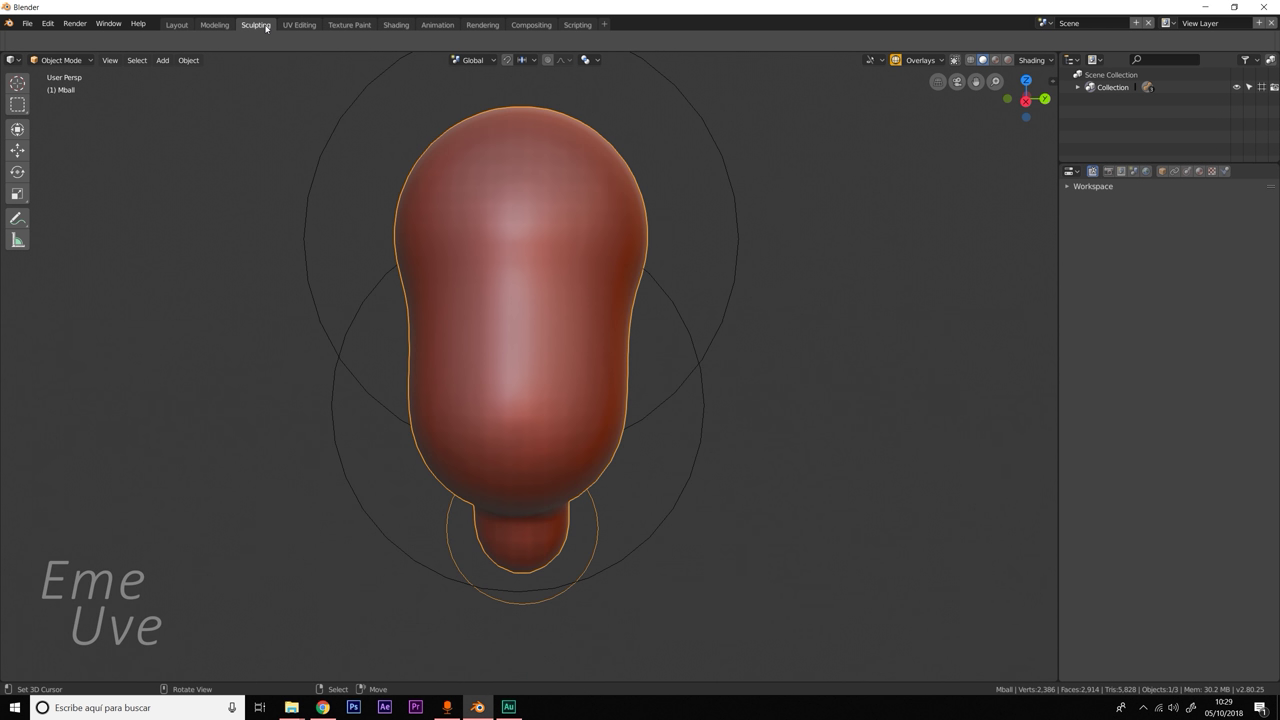
Convert the metaball head to a mesh via the 'convert' search and select Mball.003.
right_click(510, 316)
key("F3")
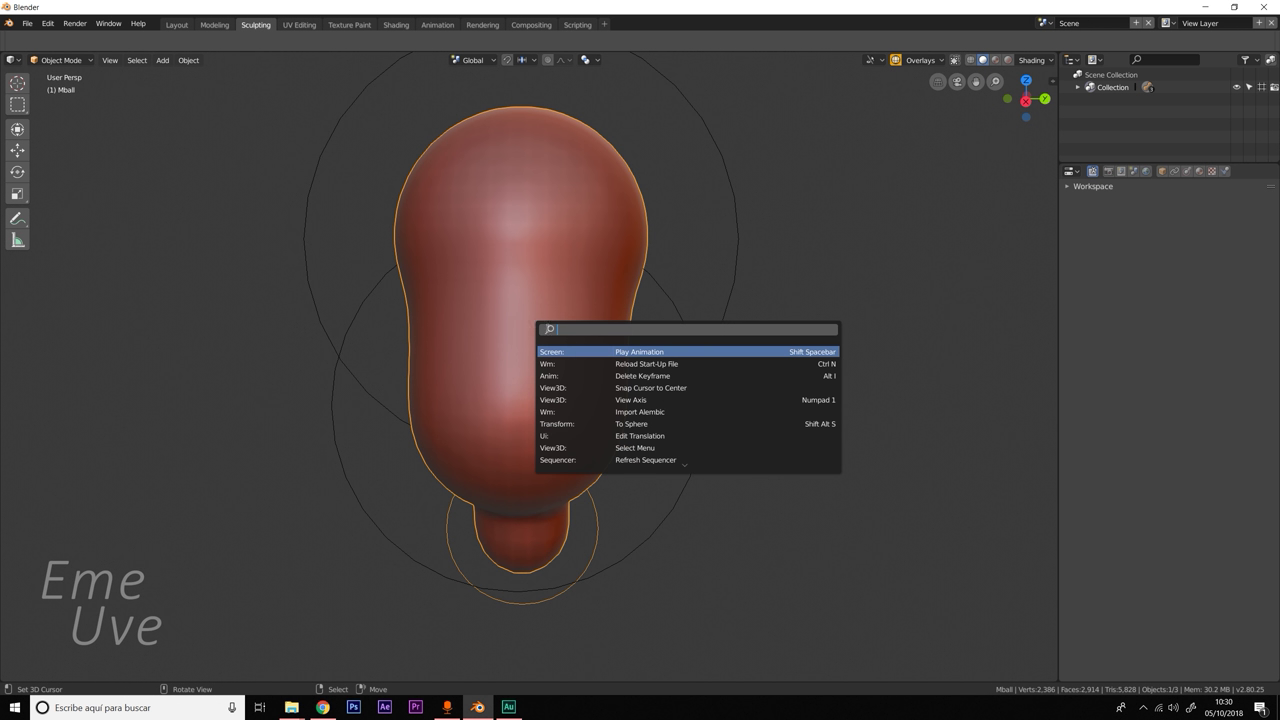
type("convert")
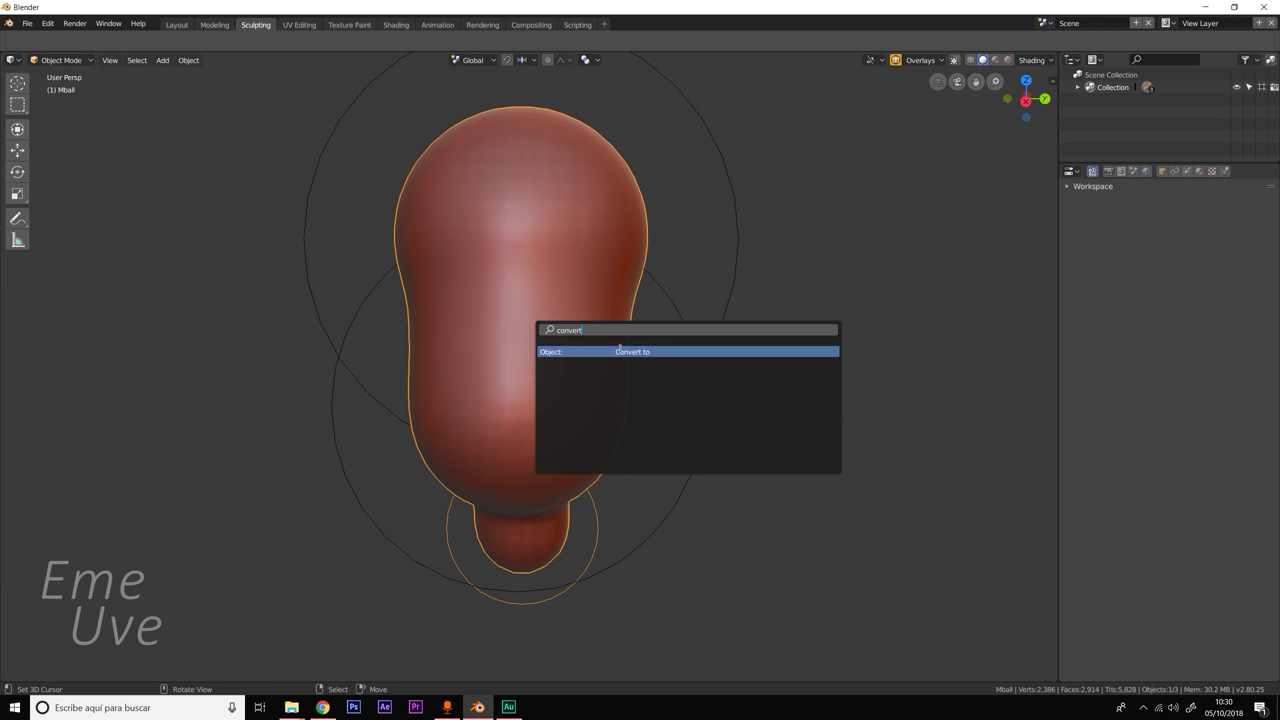
left_click(619, 350)
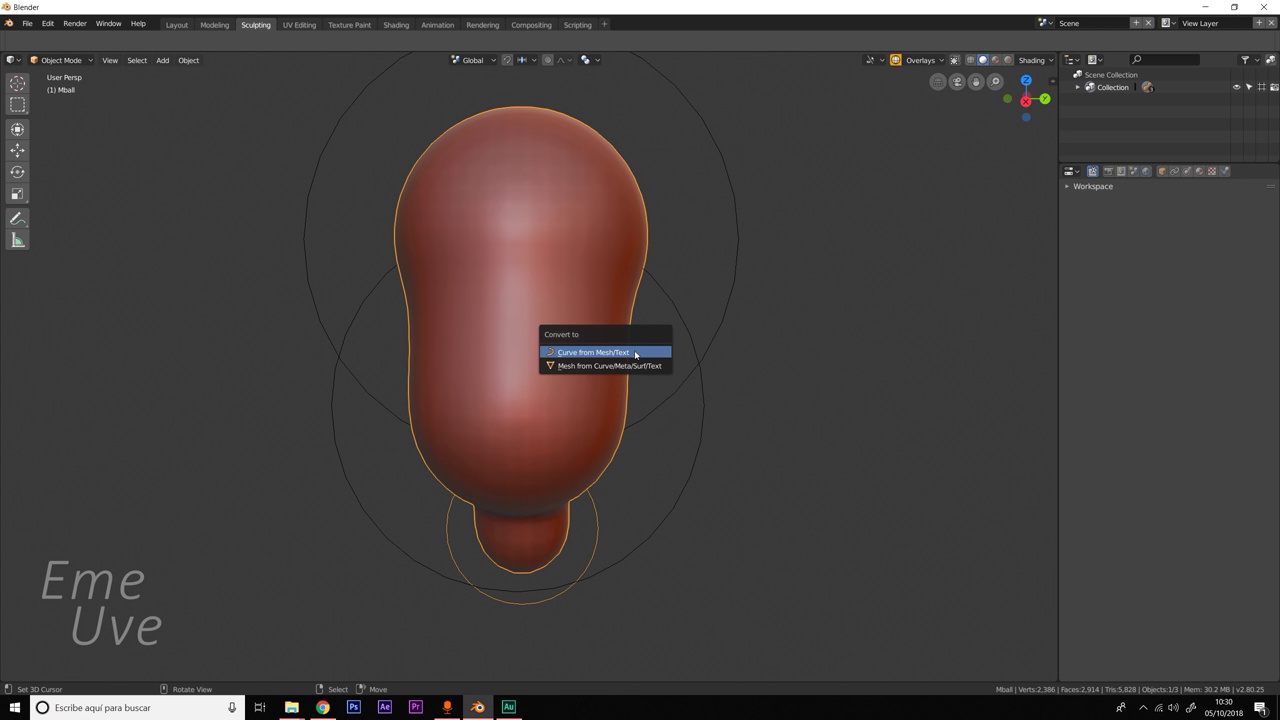
left_click(619, 367)
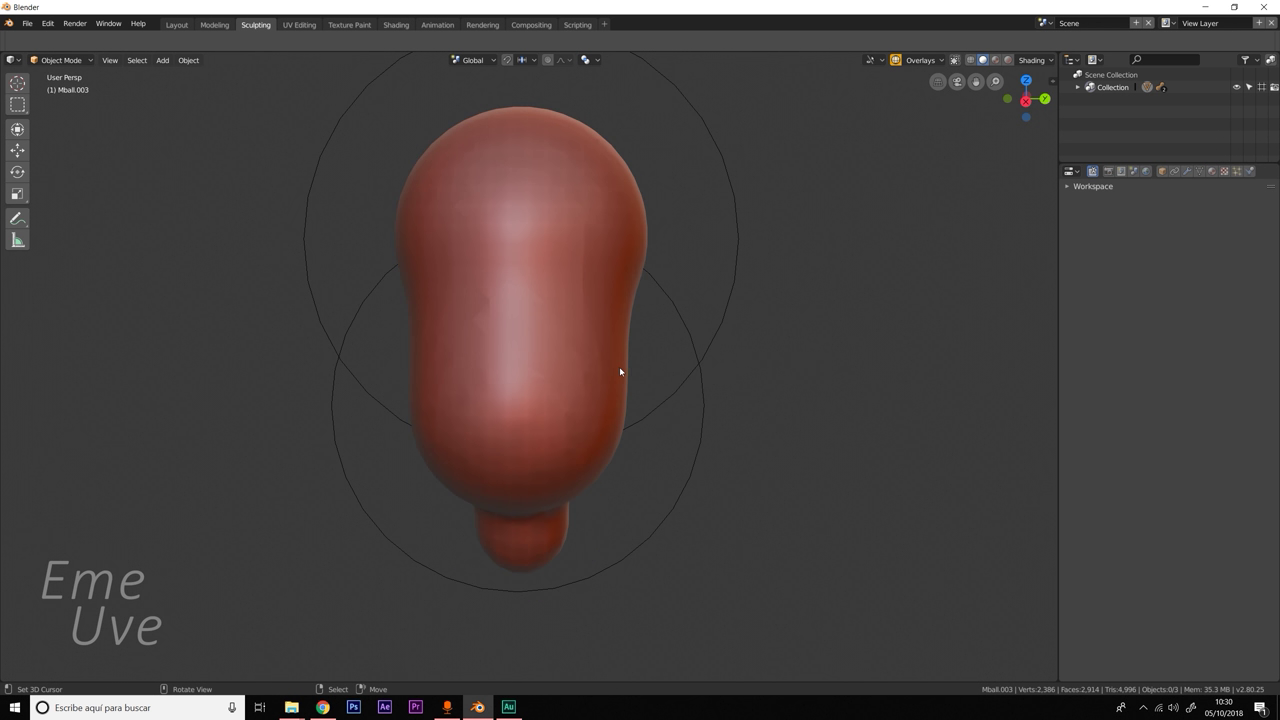
left_click(508, 267)
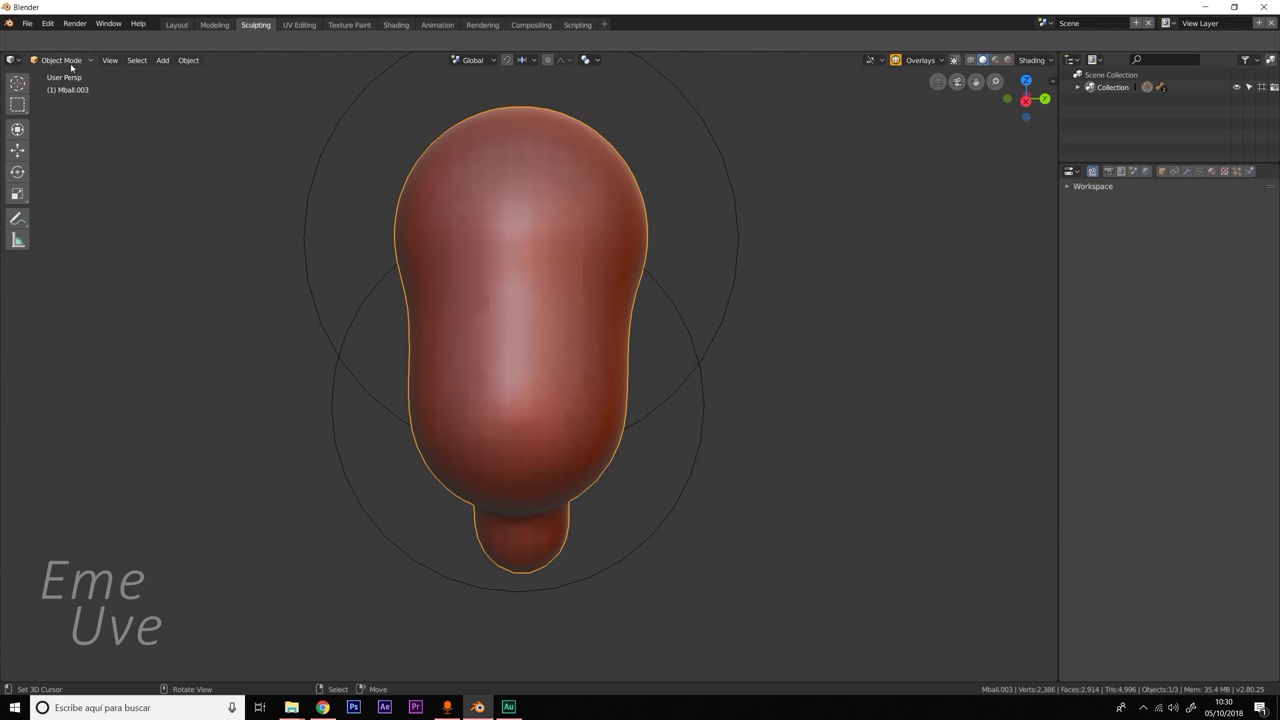
Delete the small and large leftover metaballs.
left_click(58, 60)
left_click(362, 308)
key("x")
left_click(365, 305)
left_click(339, 336)
key("x")
left_click(337, 343)
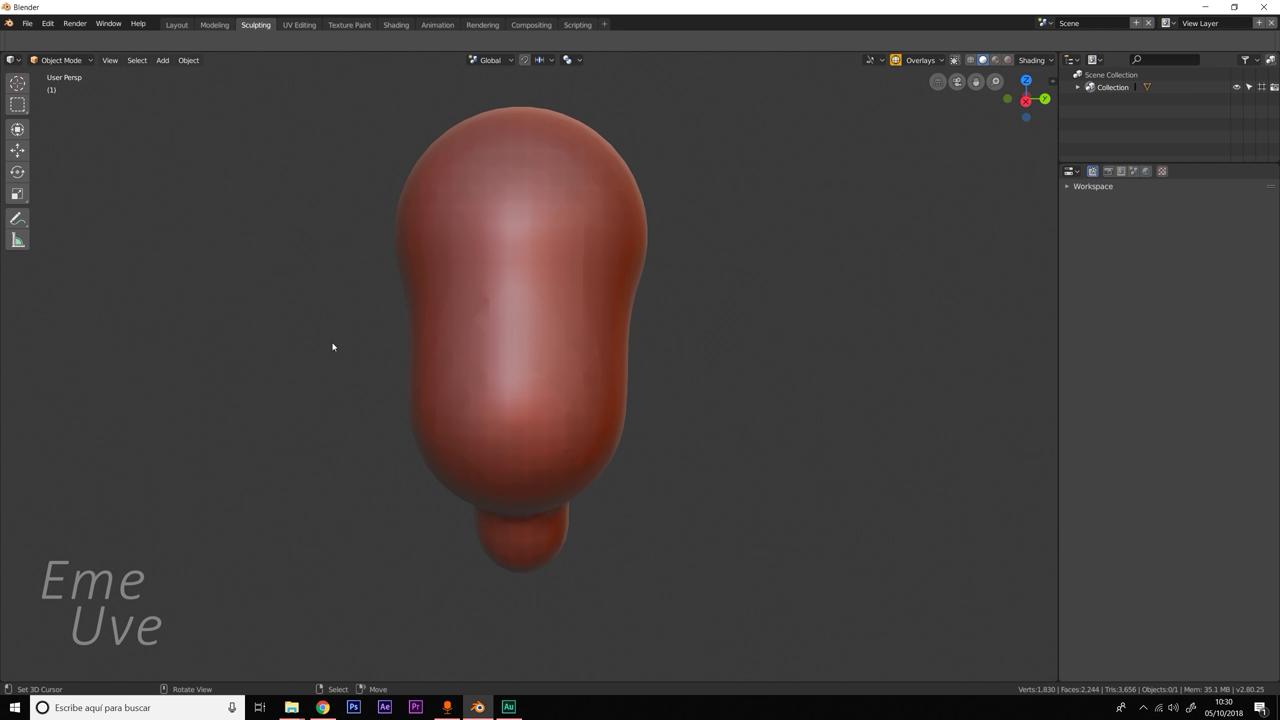
Check the remaining mesh head from a few angles and select Mball.003.
scroll(333, 347, "down", 4)
mouse_move(352, 349)
middle_mouse_down()
mouse_move(529, 360)
mouse_move(441, 354)
mouse_move(417, 374)
mouse_move(406, 366)
middle_mouse_up()
scroll(543, 419, "up", 3)
mouse_move(544, 425)
middle_mouse_down()
mouse_move(594, 429)
mouse_move(540, 429)
middle_mouse_up()
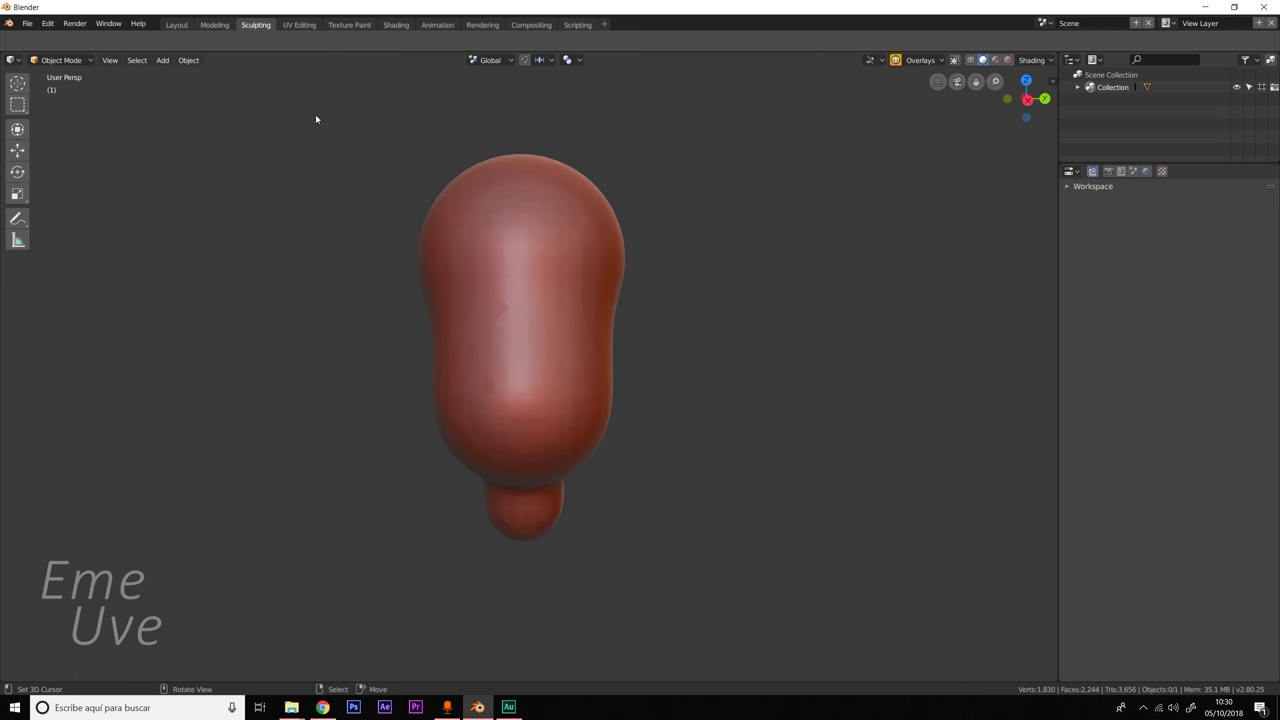
left_click(472, 213)
left_click(62, 60)
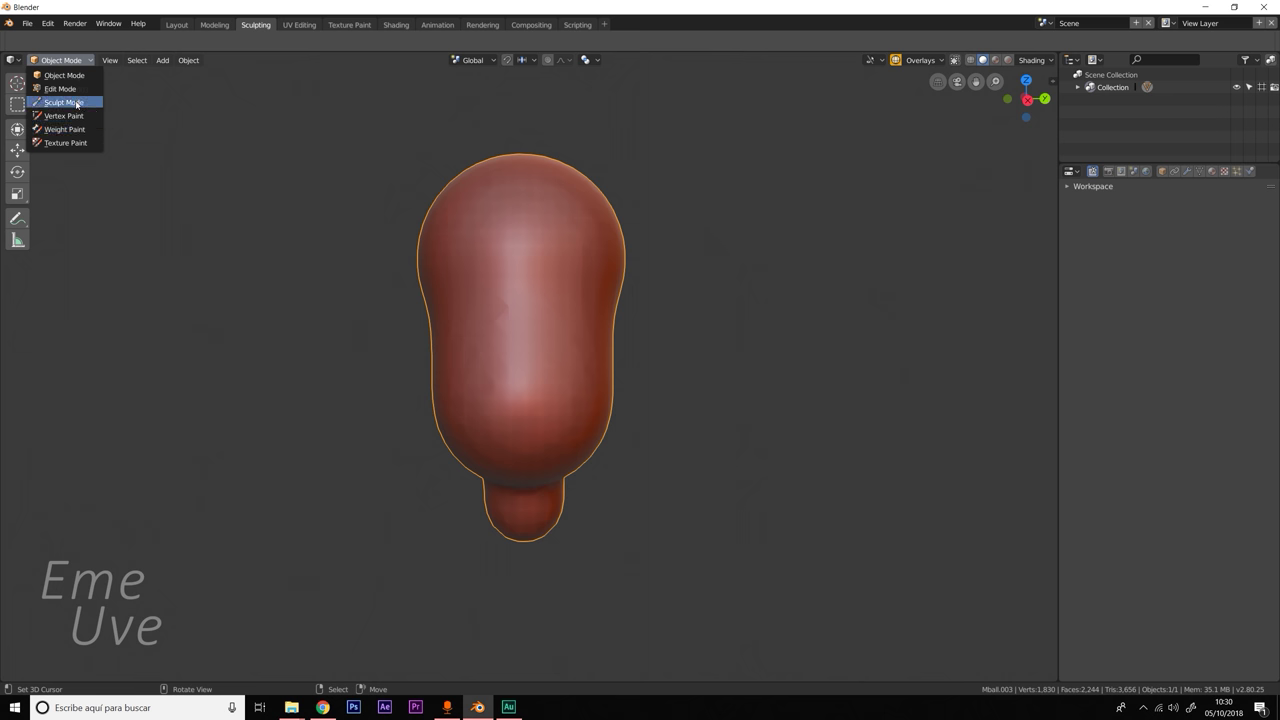
Put Mball.003 into Sculpt Mode, zoom in, and expand the Dyntopo panel.
left_click(77, 103)
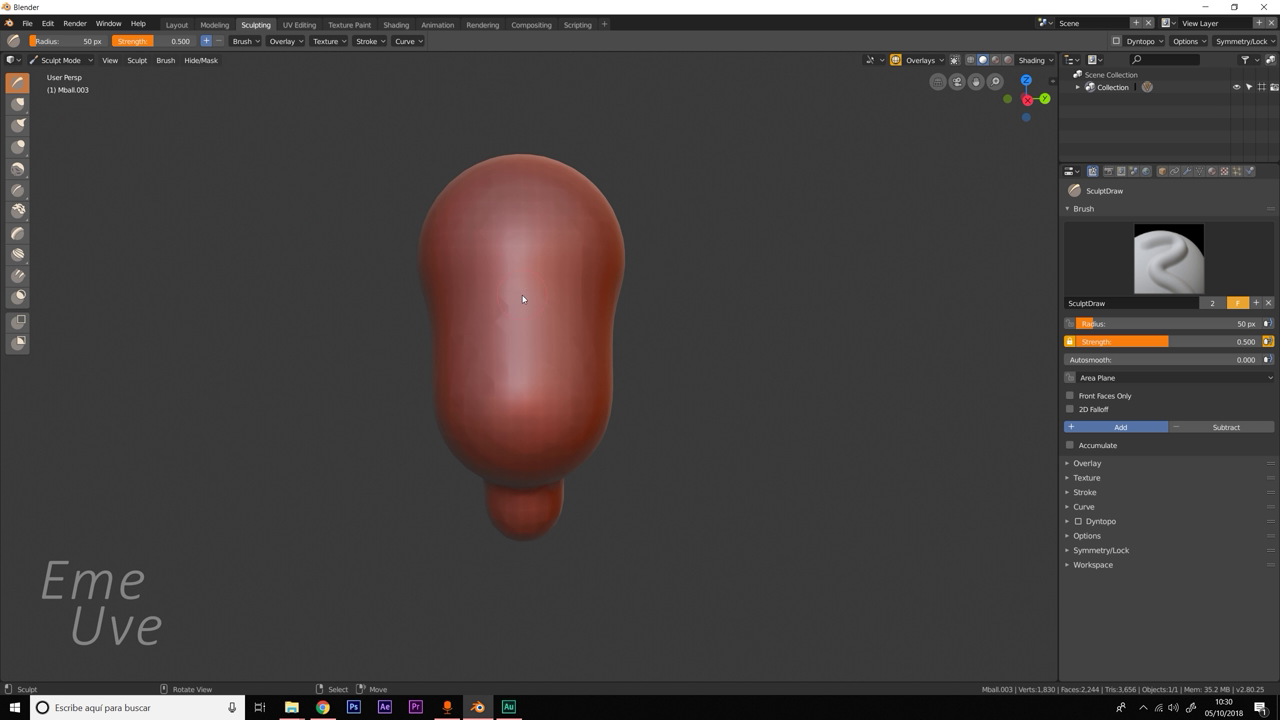
scroll(522, 296, "up", 1)
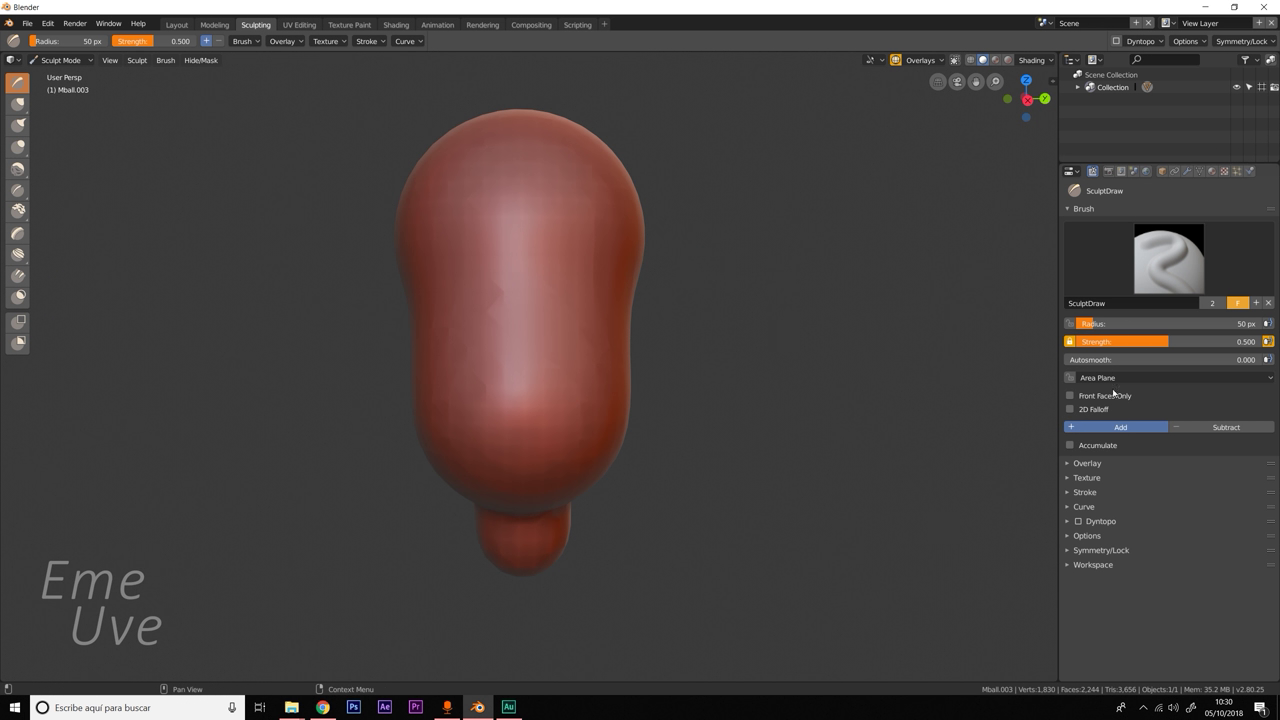
left_click(1066, 521)
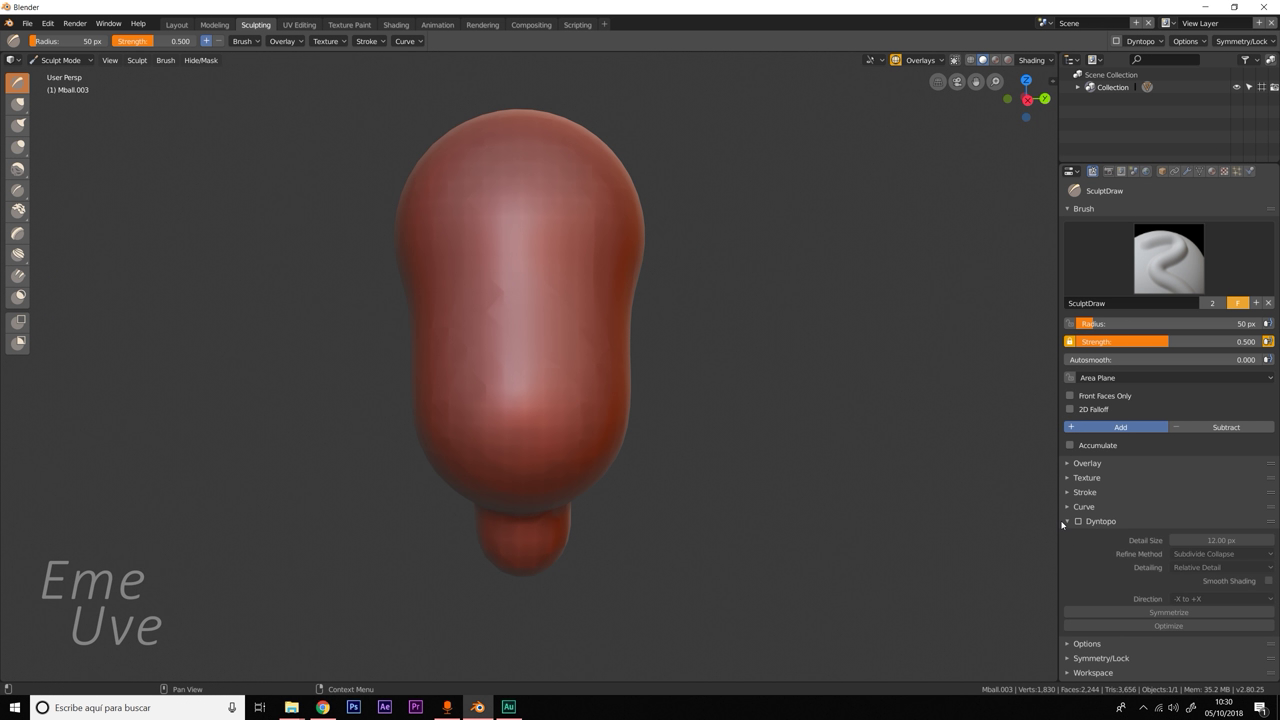
Enable Dyntopo and set the viewport shading to Wireframe.
left_click(1078, 521)
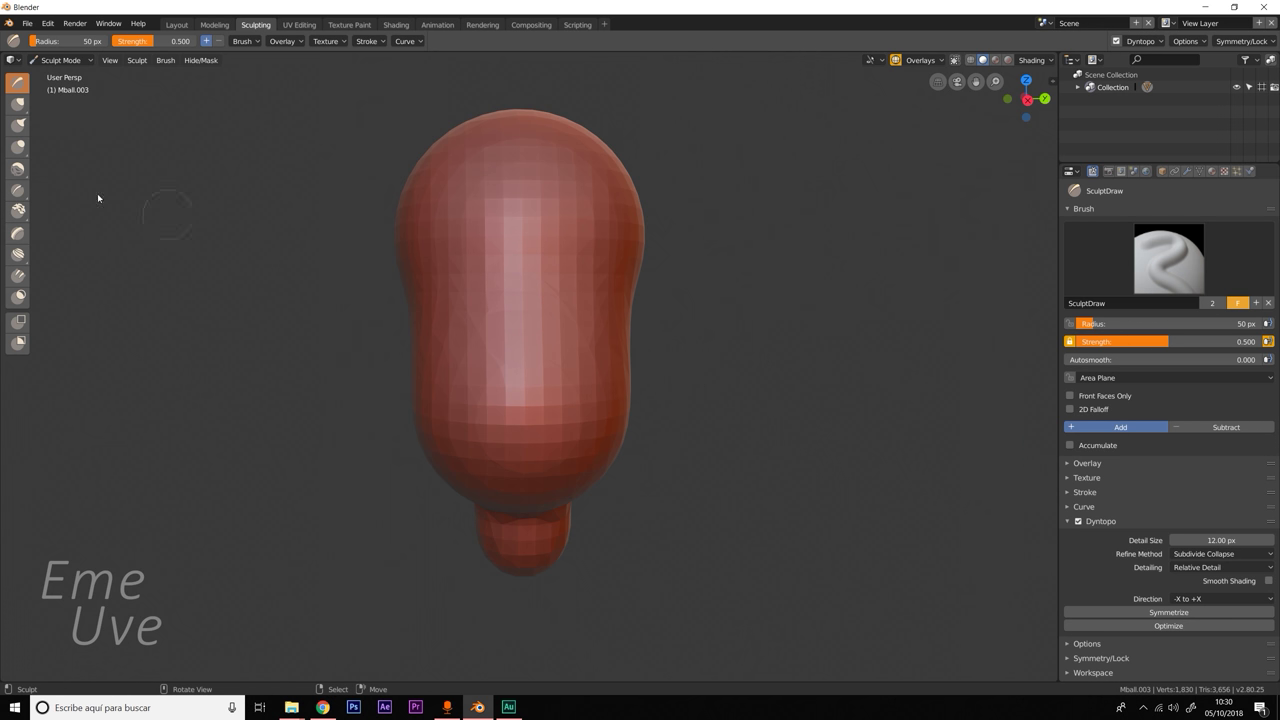
left_click(76, 65)
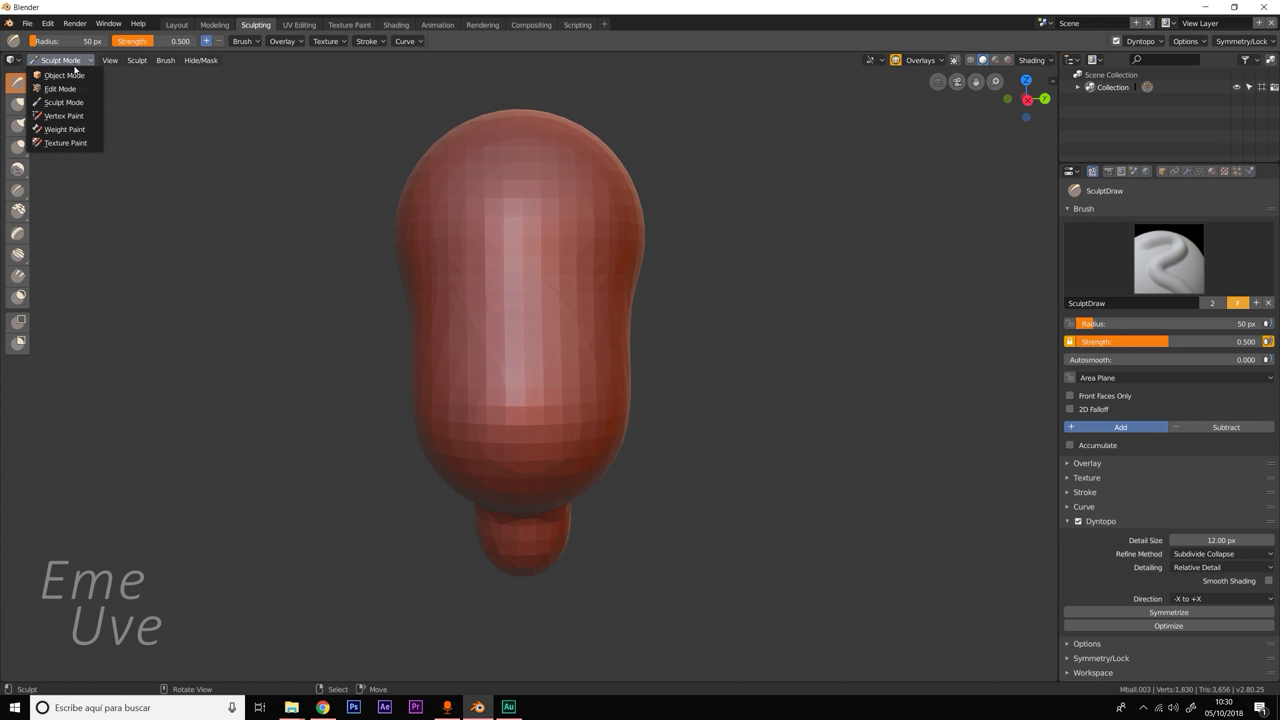
left_click(80, 65)
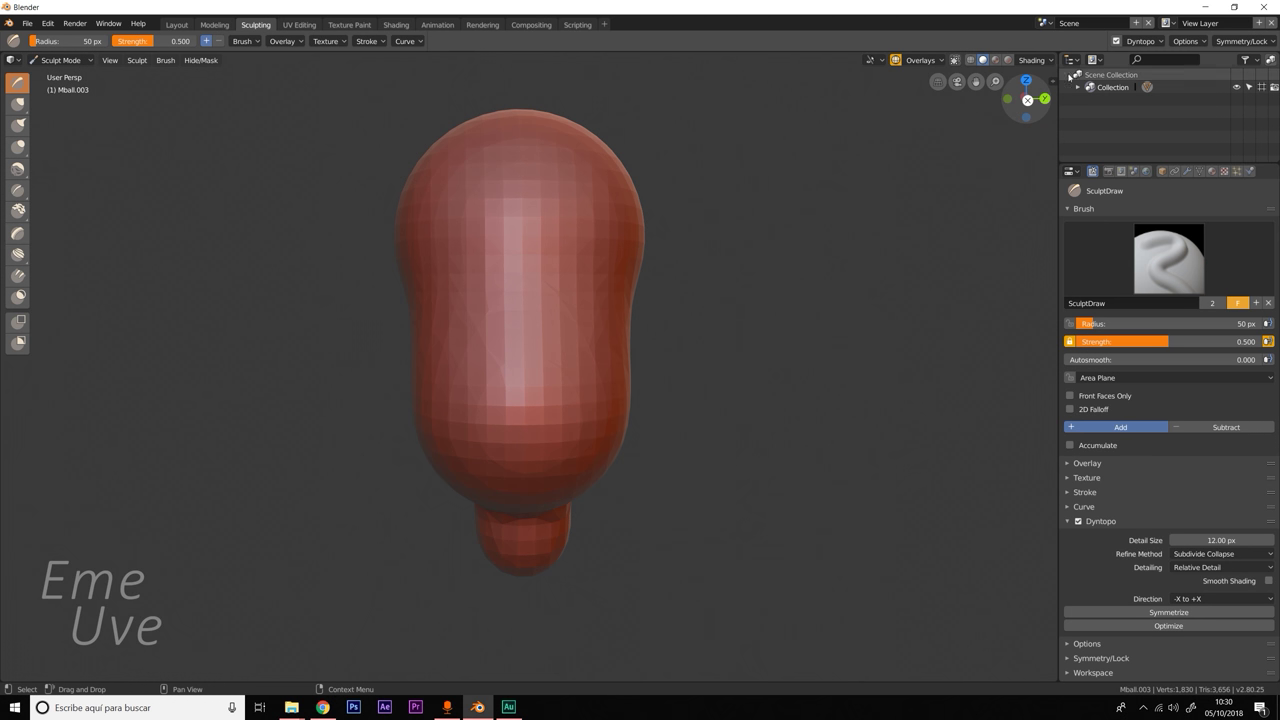
left_click(970, 60)
left_click(982, 60)
left_click(970, 60)
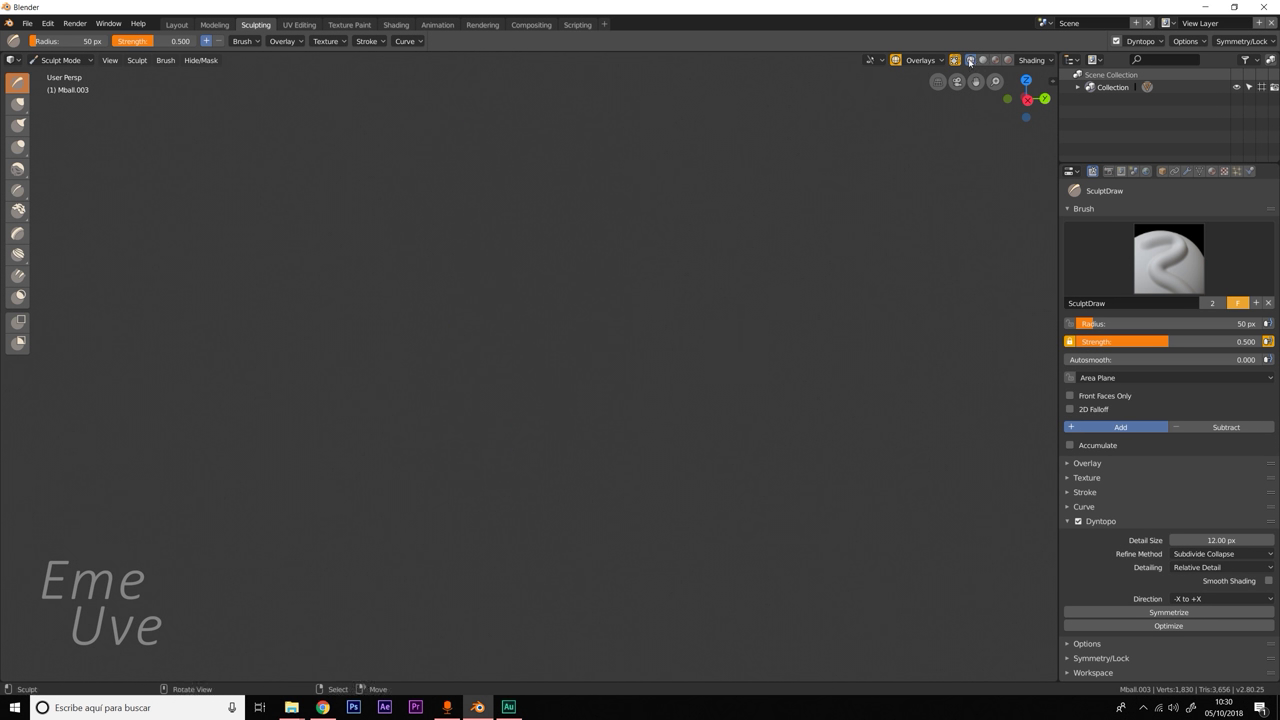
Show the head as wireframe in Layout, inspect its triangle mesh, then return to Sculpting.
left_click(176, 24)
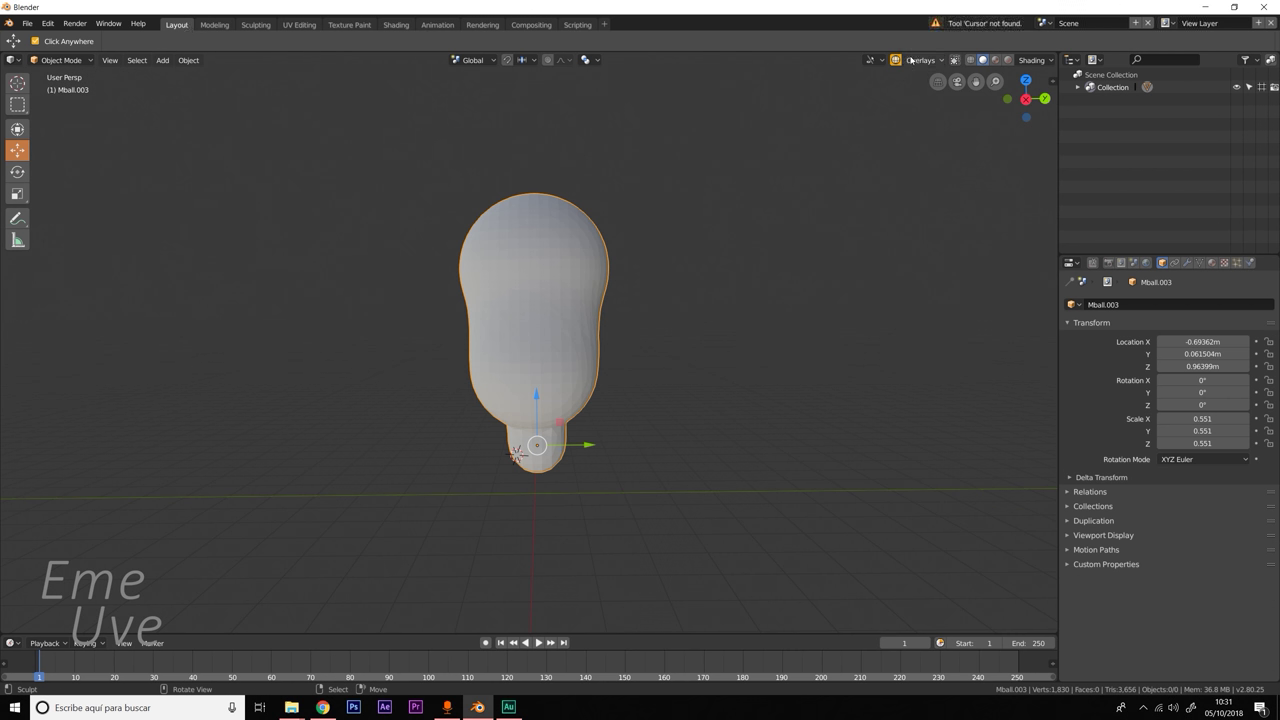
left_click(970, 60)
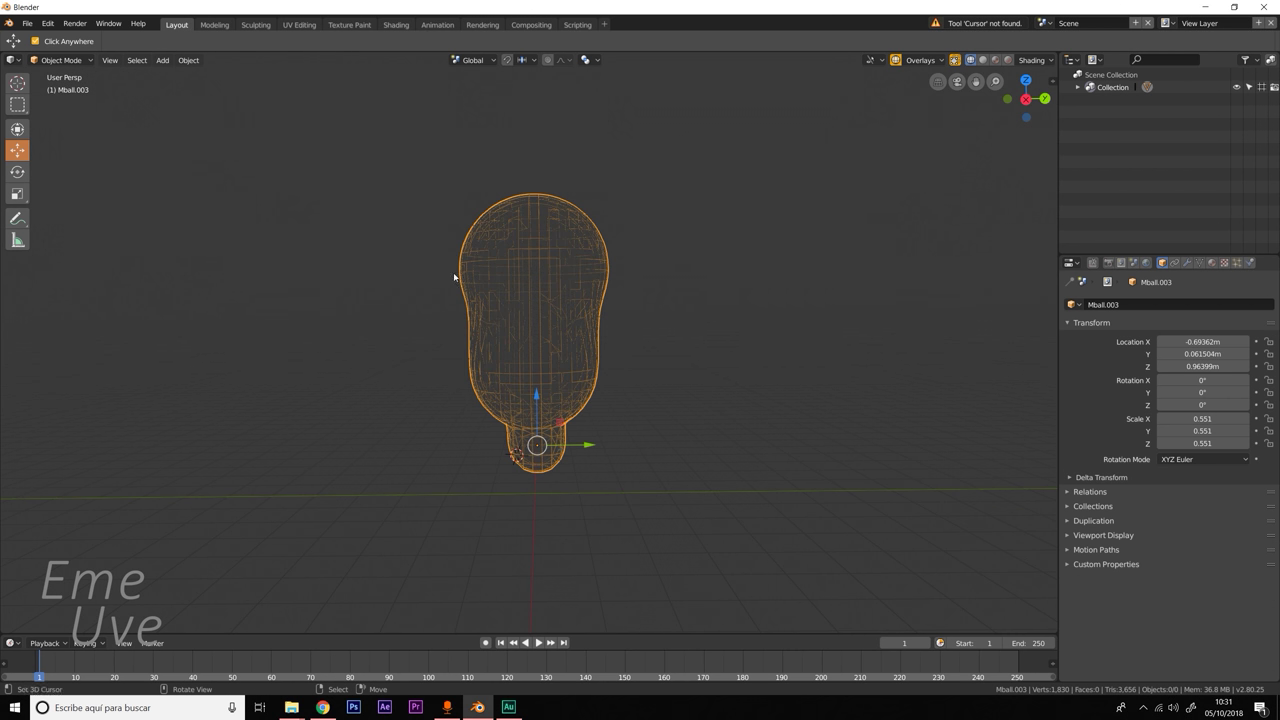
scroll(466, 360, "up", 5)
mouse_move(511, 327)
middle_mouse_down()
mouse_move(586, 349)
mouse_move(517, 351)
middle_mouse_up()
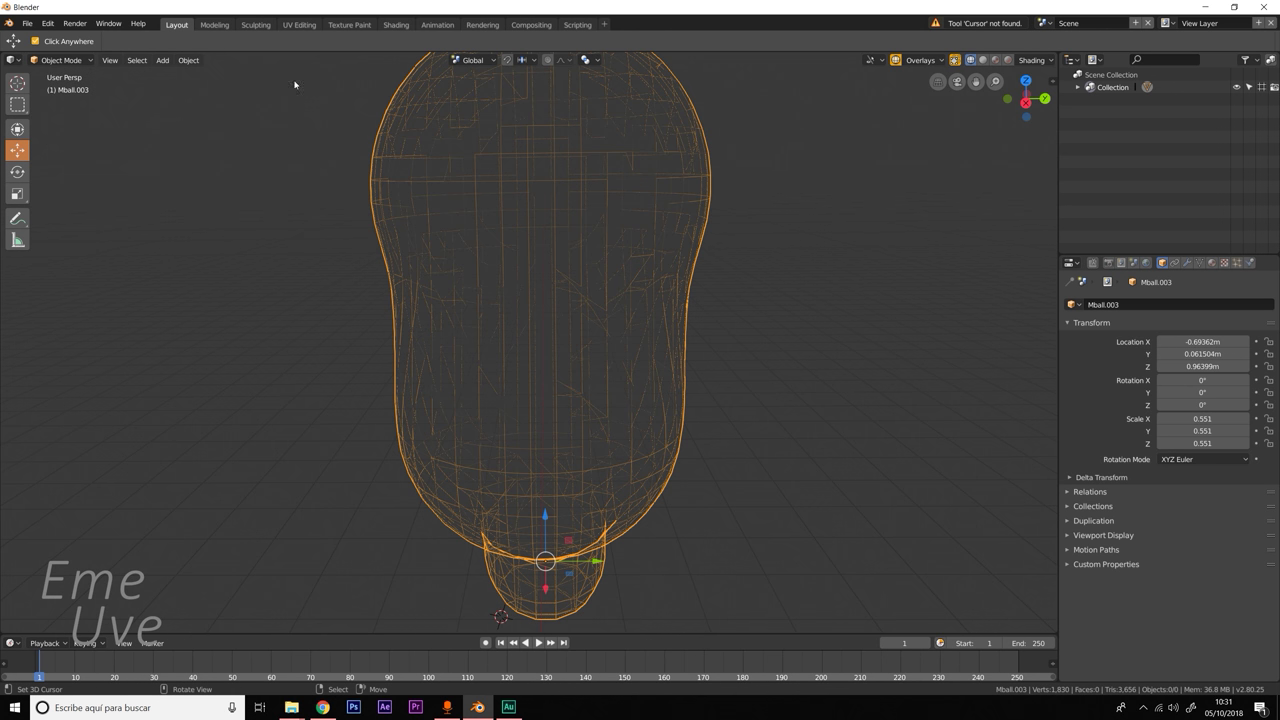
left_click(257, 26)
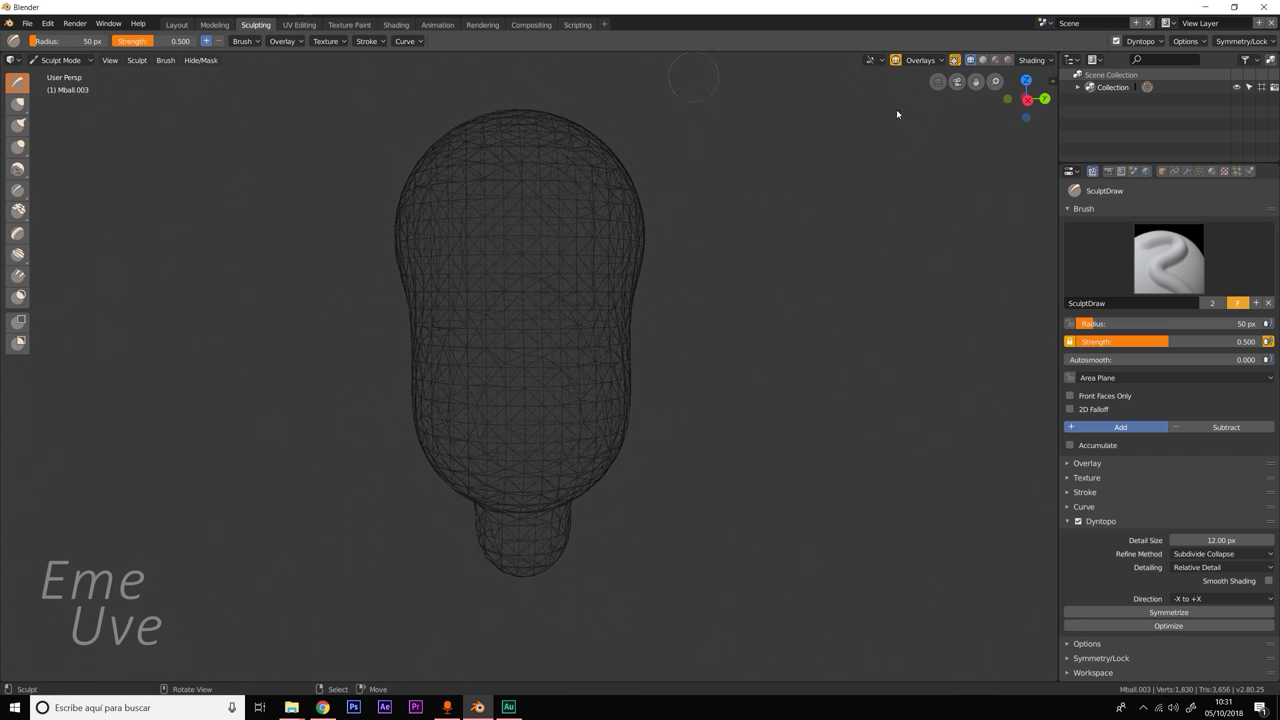
Hide overlays, set Dyntopo detail size to 5 px, and switch to Material Preview shading.
mouse_move(640, 405)
middle_mouse_down()
mouse_move(608, 403)
mouse_move(552, 354)
middle_mouse_up()
left_click(954, 61)
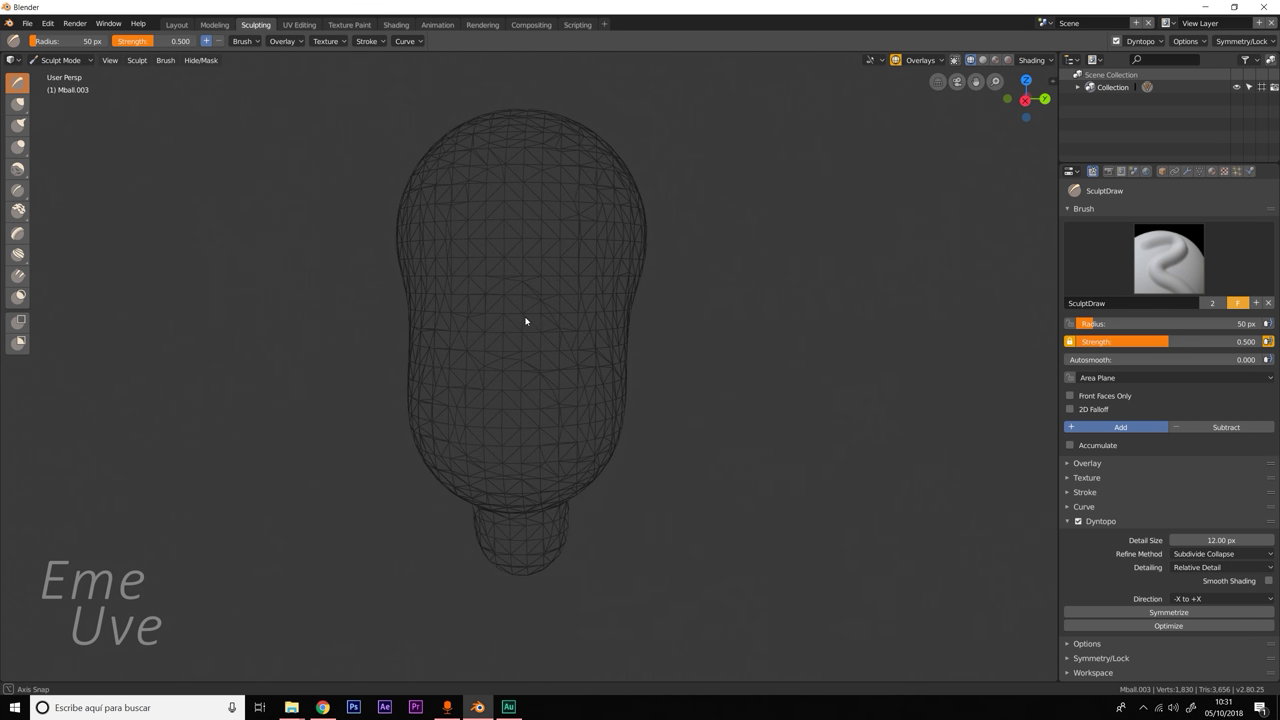
middle_click_drag(552, 354, 534, 326)
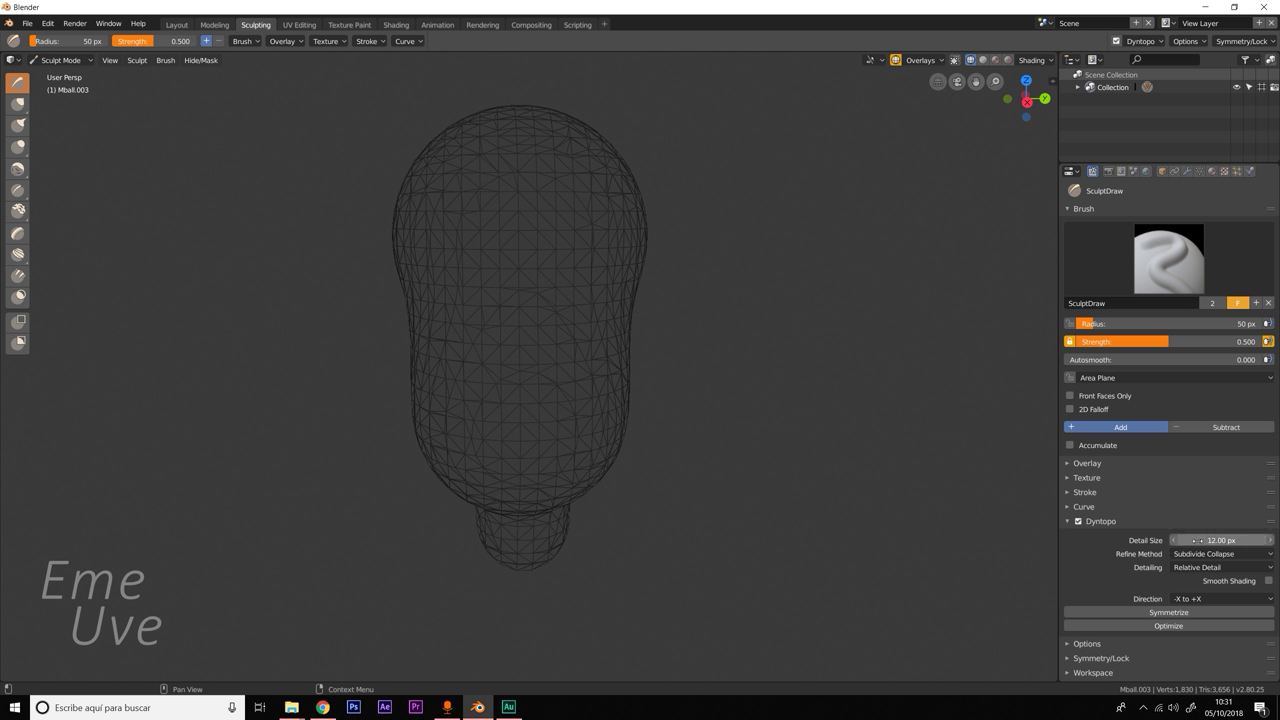
left_click_drag(1202, 540, 1180, 540)
left_click(1208, 542)
type("5")
key("Return")
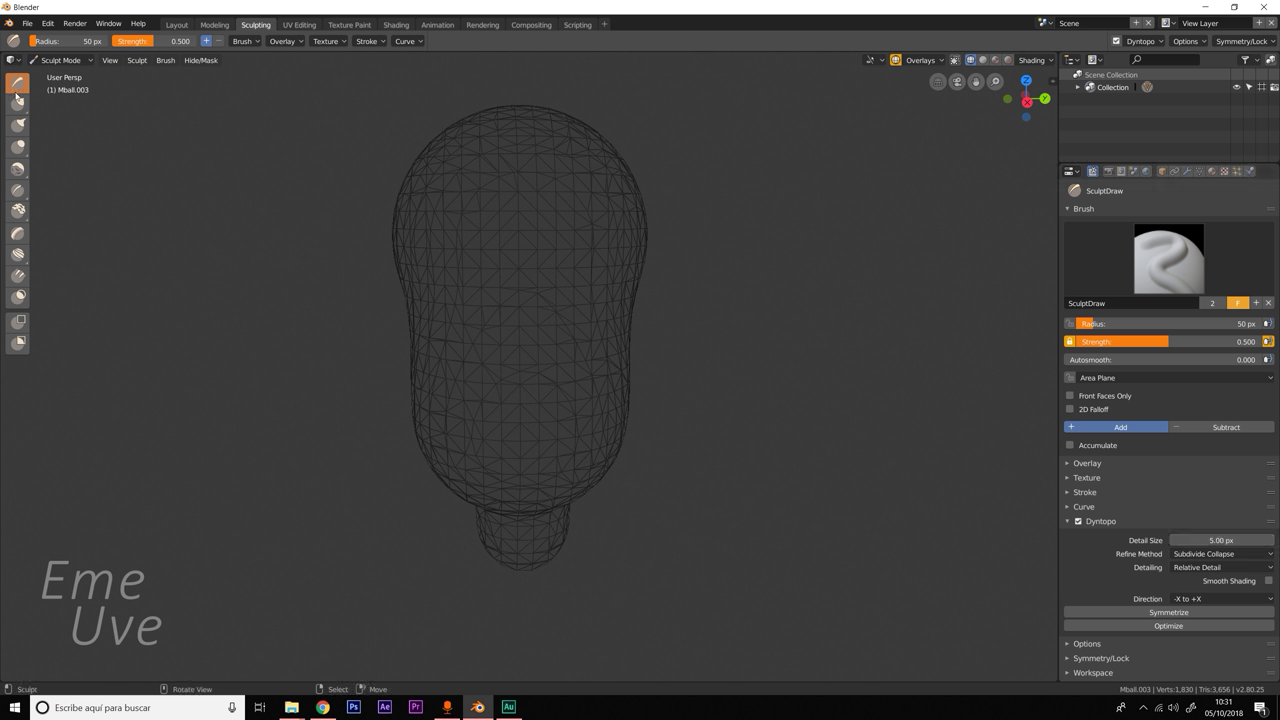
left_click(983, 60)
left_click(995, 60)
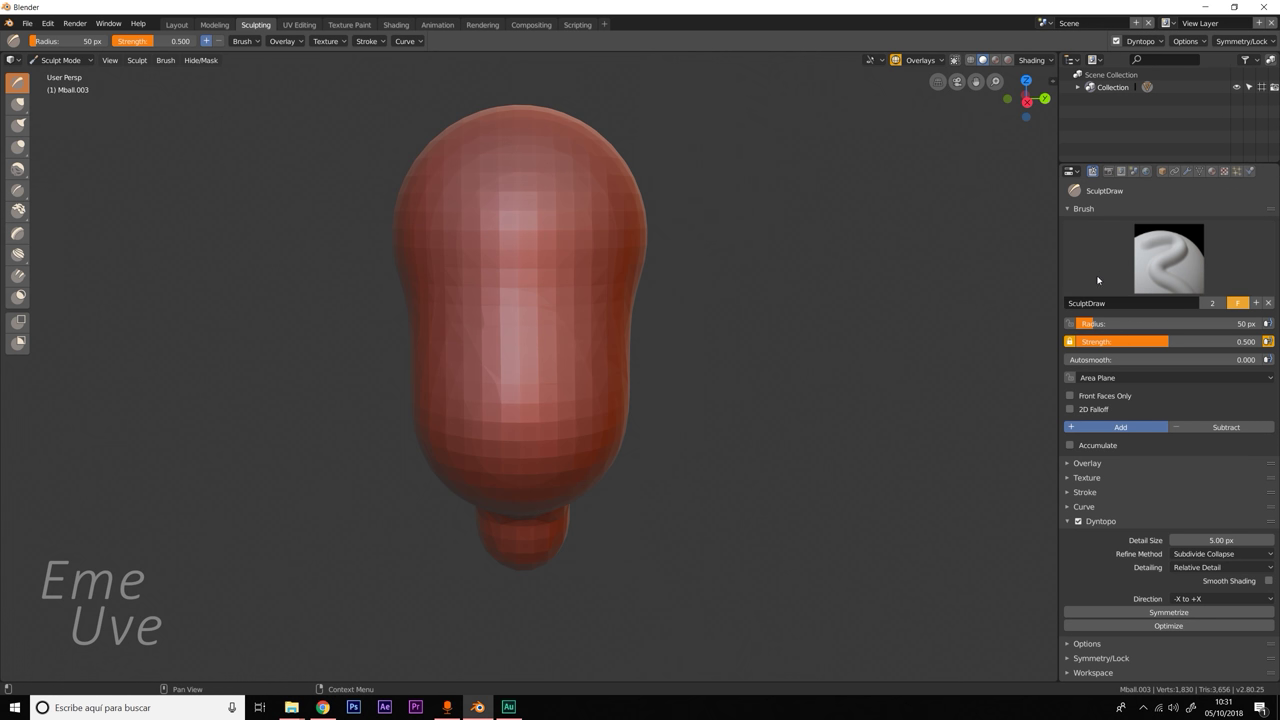
Set the sculpt brush radius to 43 px.
mouse_move(1095, 325)
left_mouse_down()
mouse_move(1114, 328)
mouse_move(1098, 326)
left_mouse_up()
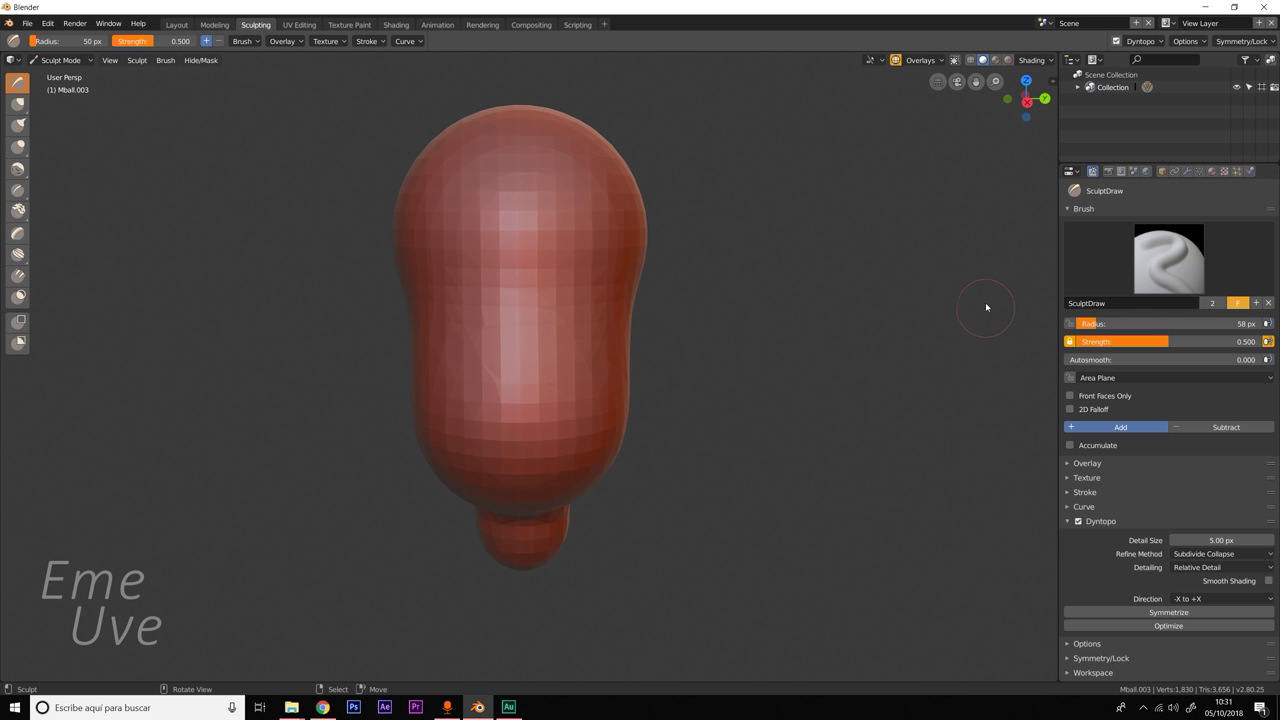
left_click_drag(1089, 324, 1160, 326)
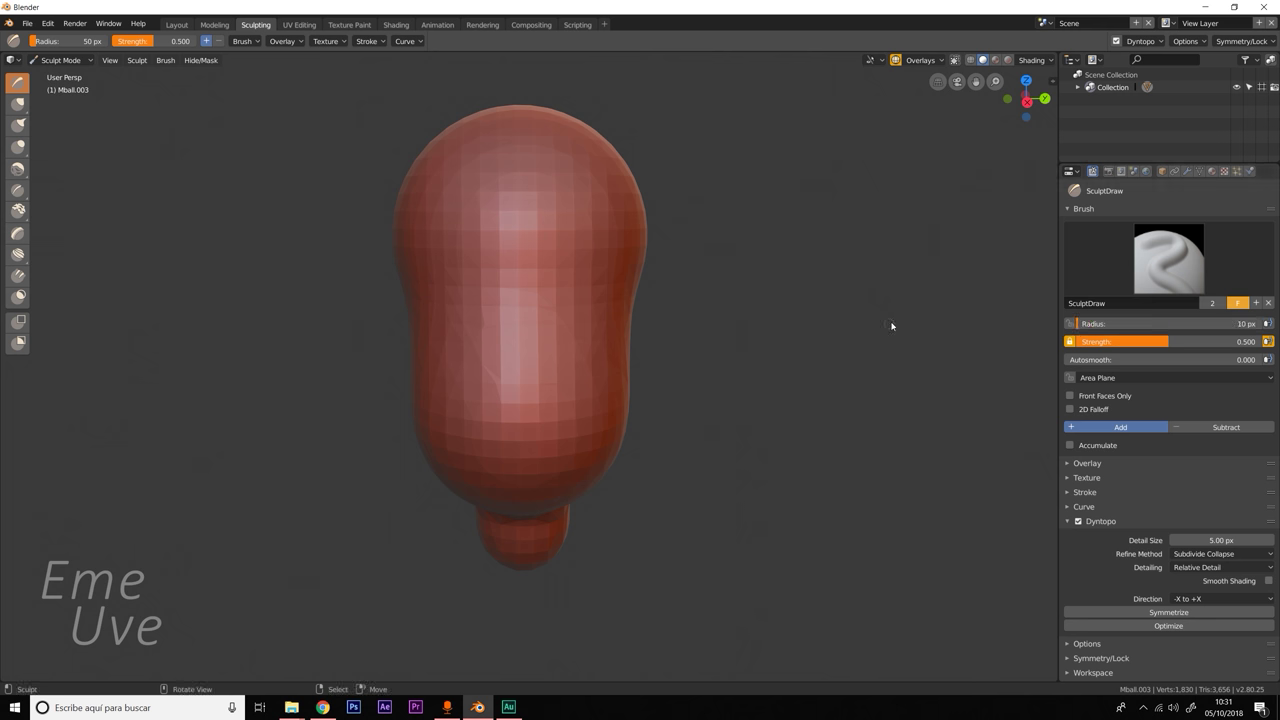
left_click(1087, 323)
type("9")
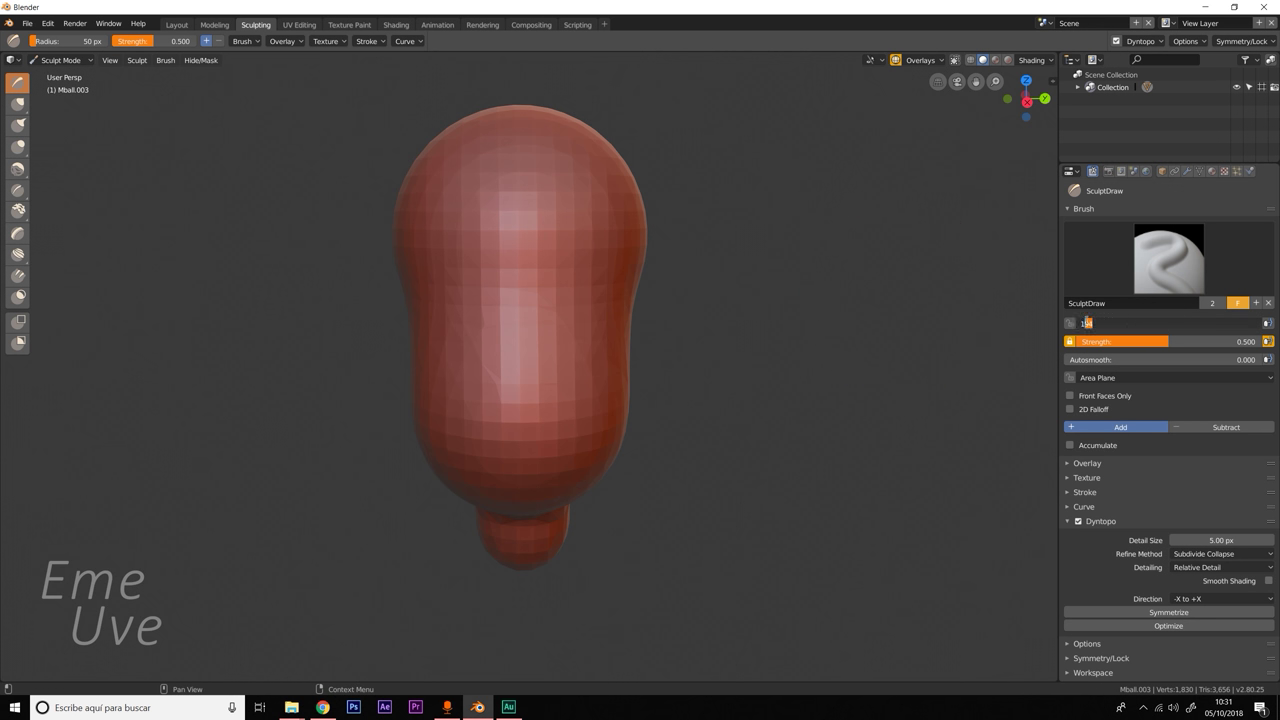
type("43")
key("Return")
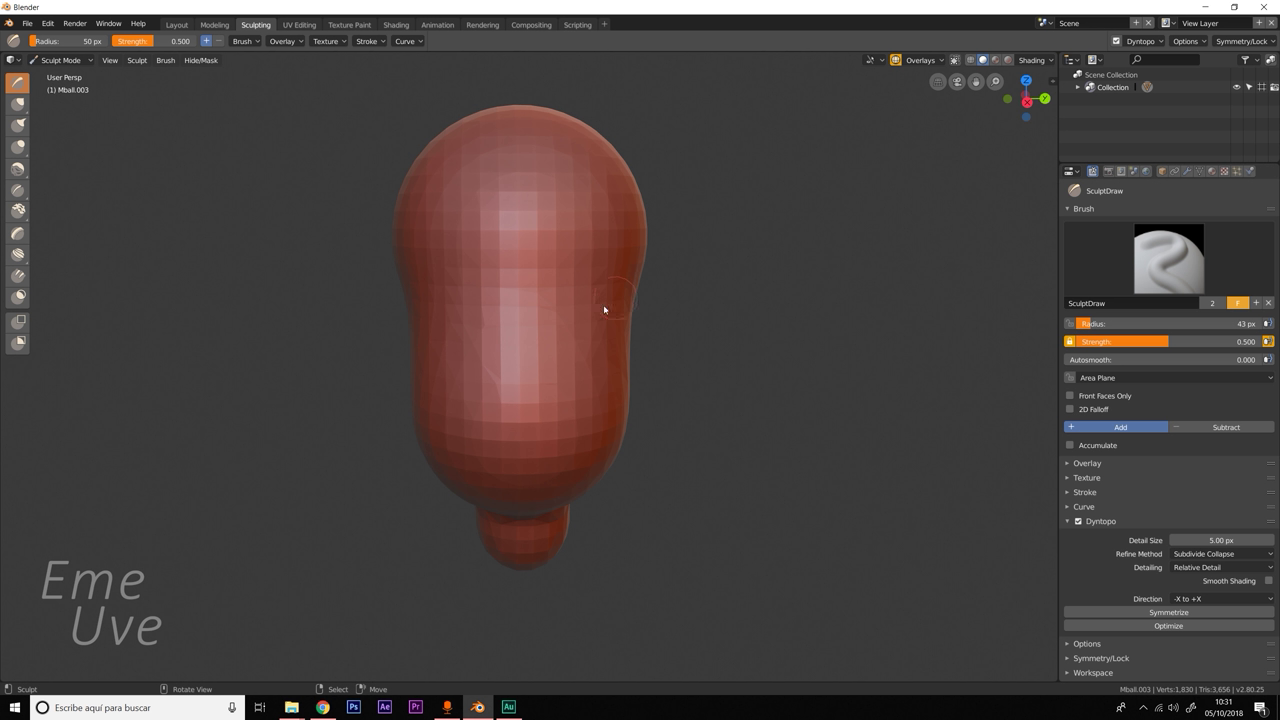
Sculpt a trial ridge on the head, orbit to check it, then undo it.
mouse_move(557, 240)
left_mouse_down()
mouse_move(618, 242)
mouse_move(586, 237)
left_mouse_up()
mouse_move(586, 237)
middle_mouse_down()
mouse_move(787, 308)
mouse_move(559, 280)
mouse_move(534, 290)
middle_mouse_up()
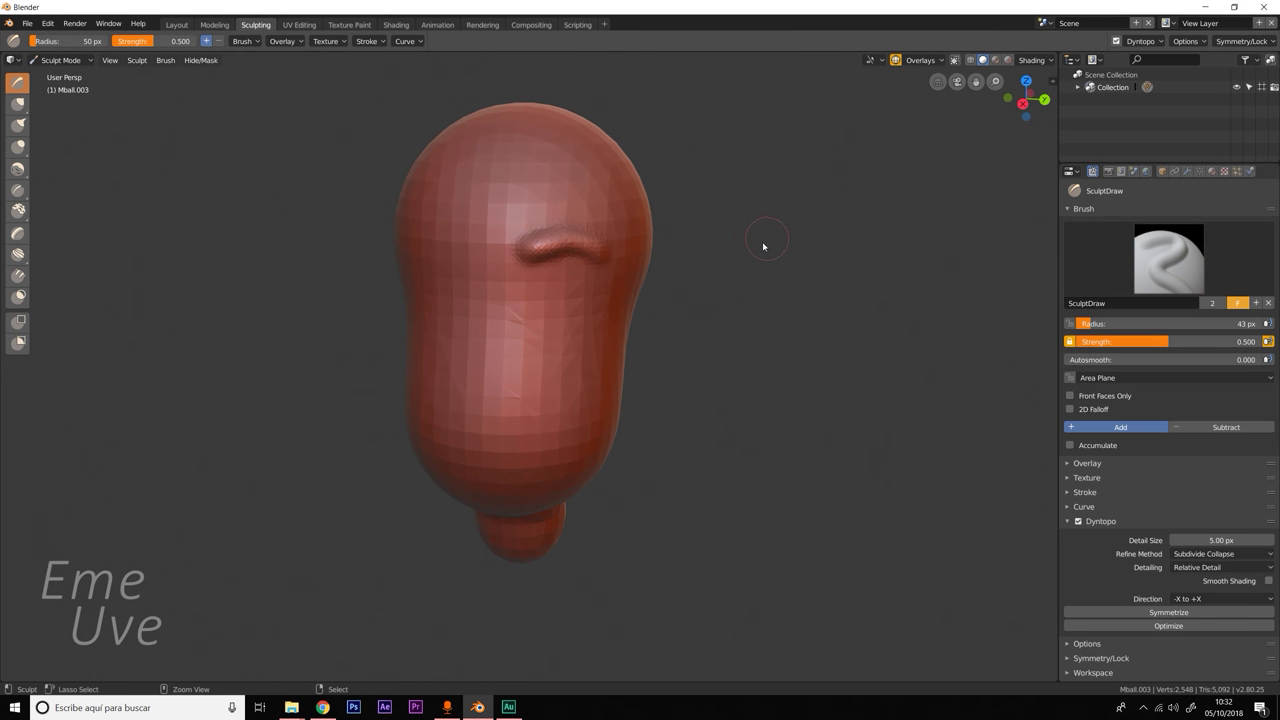
key("ctrl+z")
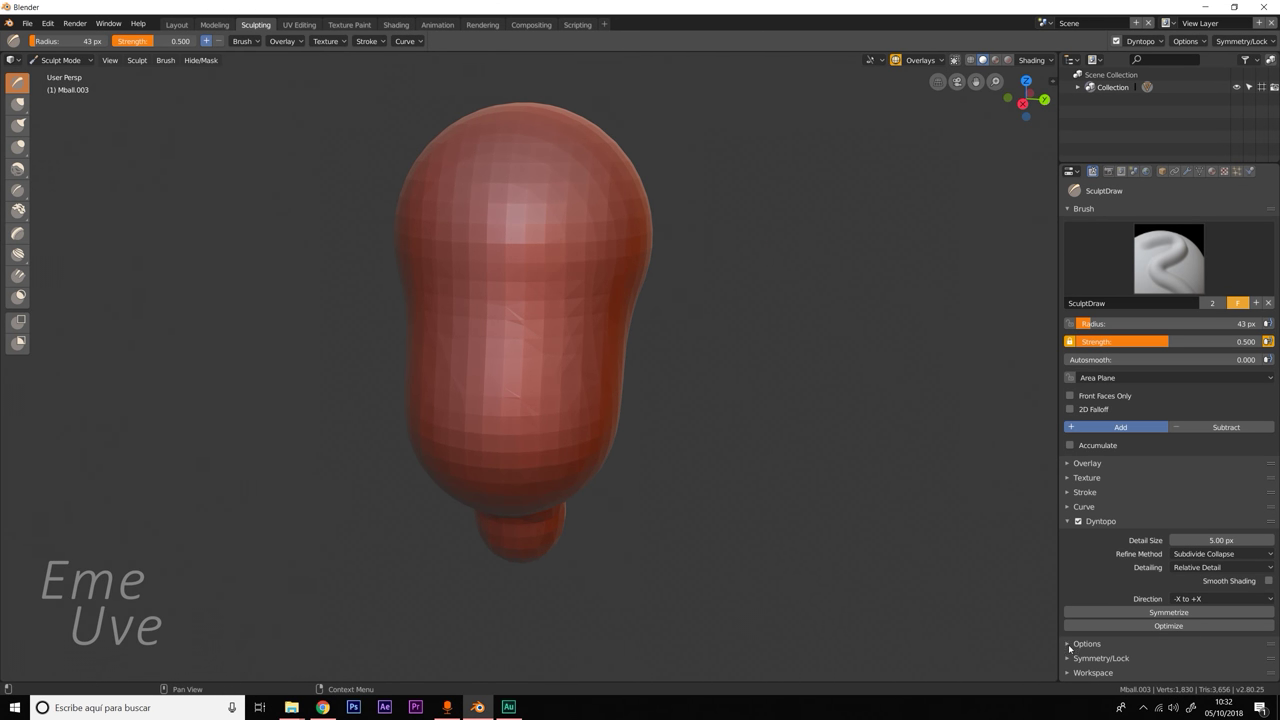
Switch sculpt symmetry to mirror across the Y axis instead of X.
left_click(1085, 658)
scroll(1150, 600, "down", 3)
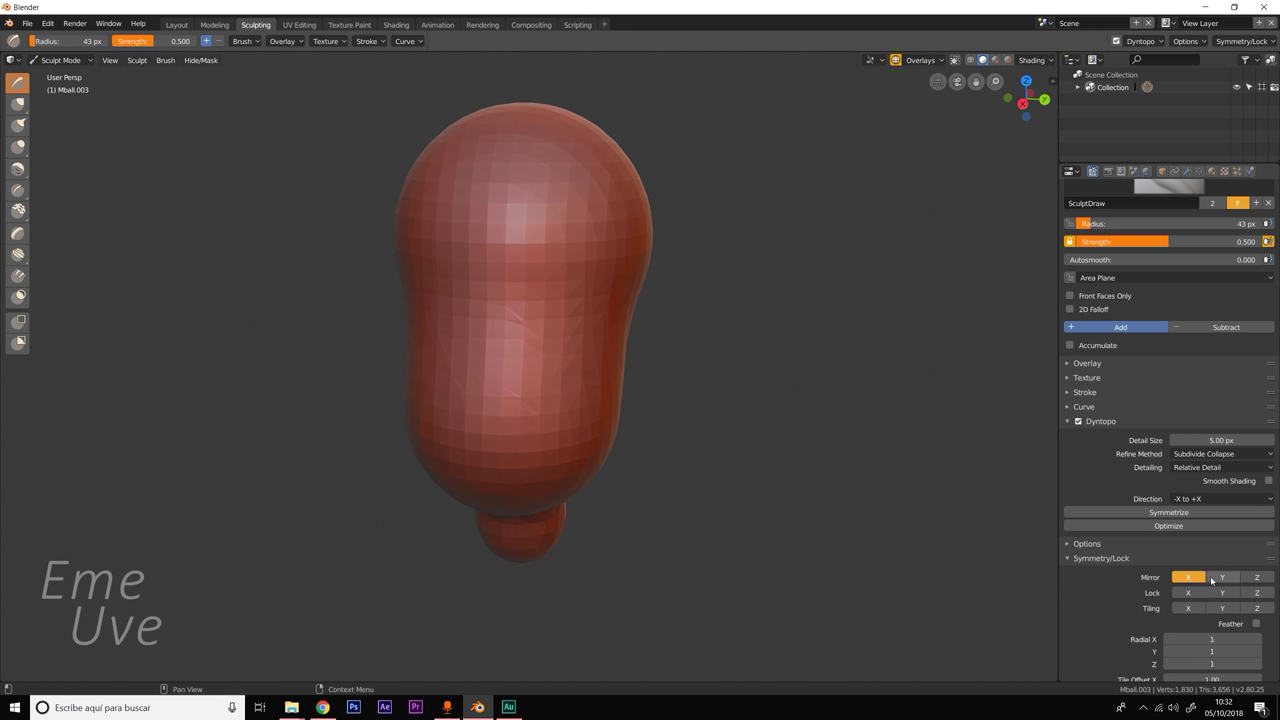
left_click(1222, 577)
left_click(1188, 577)
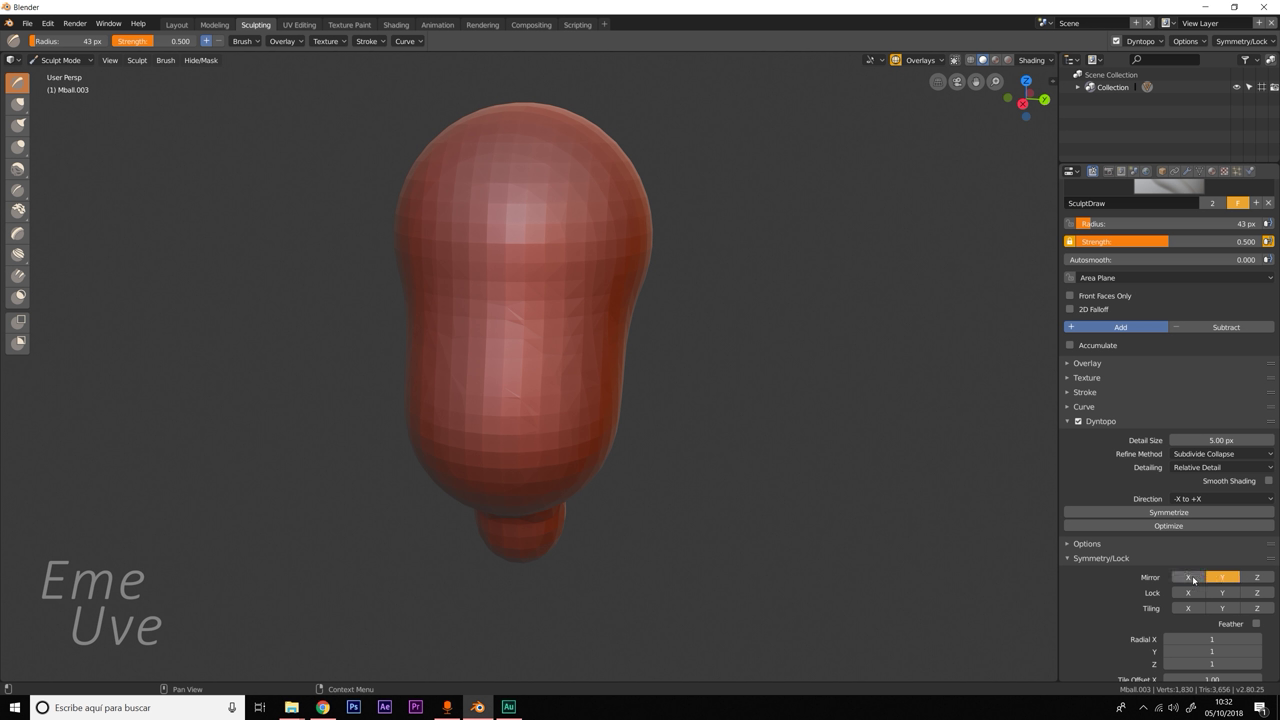
Sculpt test mirrored eyebrow ridges, inspect them from above, then undo them.
mouse_move(545, 248)
left_mouse_down()
mouse_move(614, 234)
mouse_move(533, 241)
left_mouse_up()
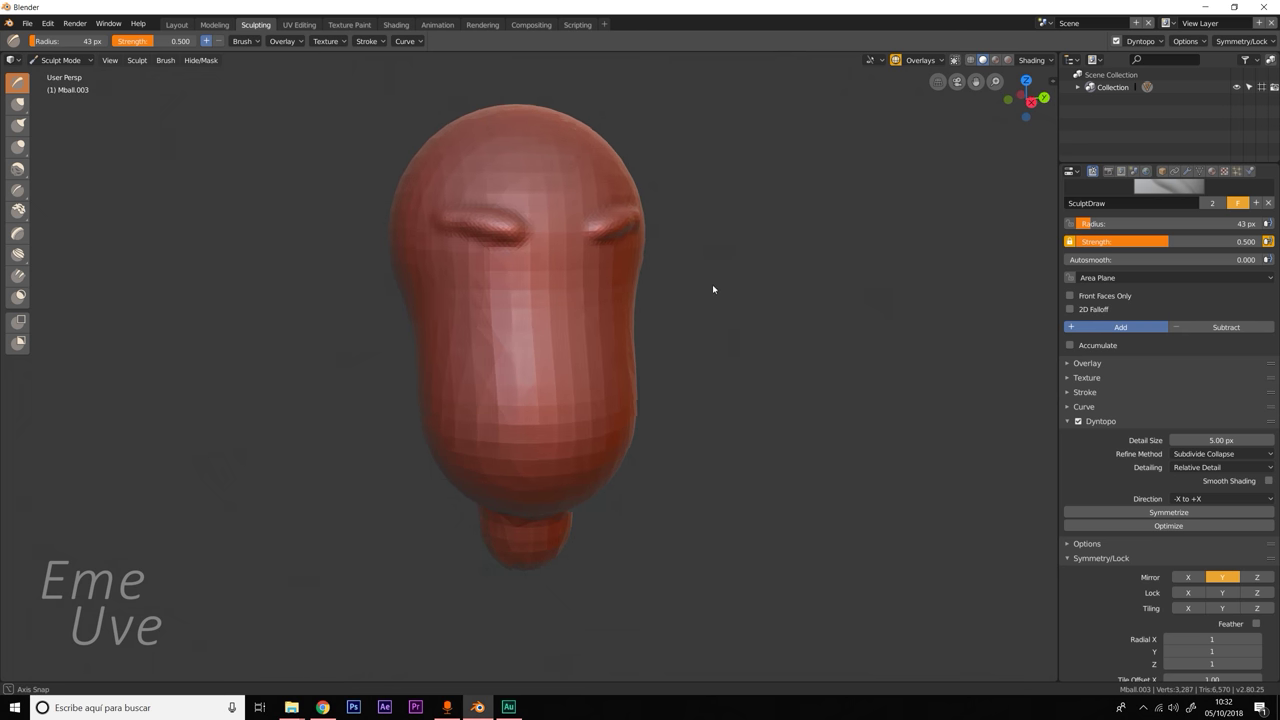
left_click_drag(1028, 108, 1041, 130)
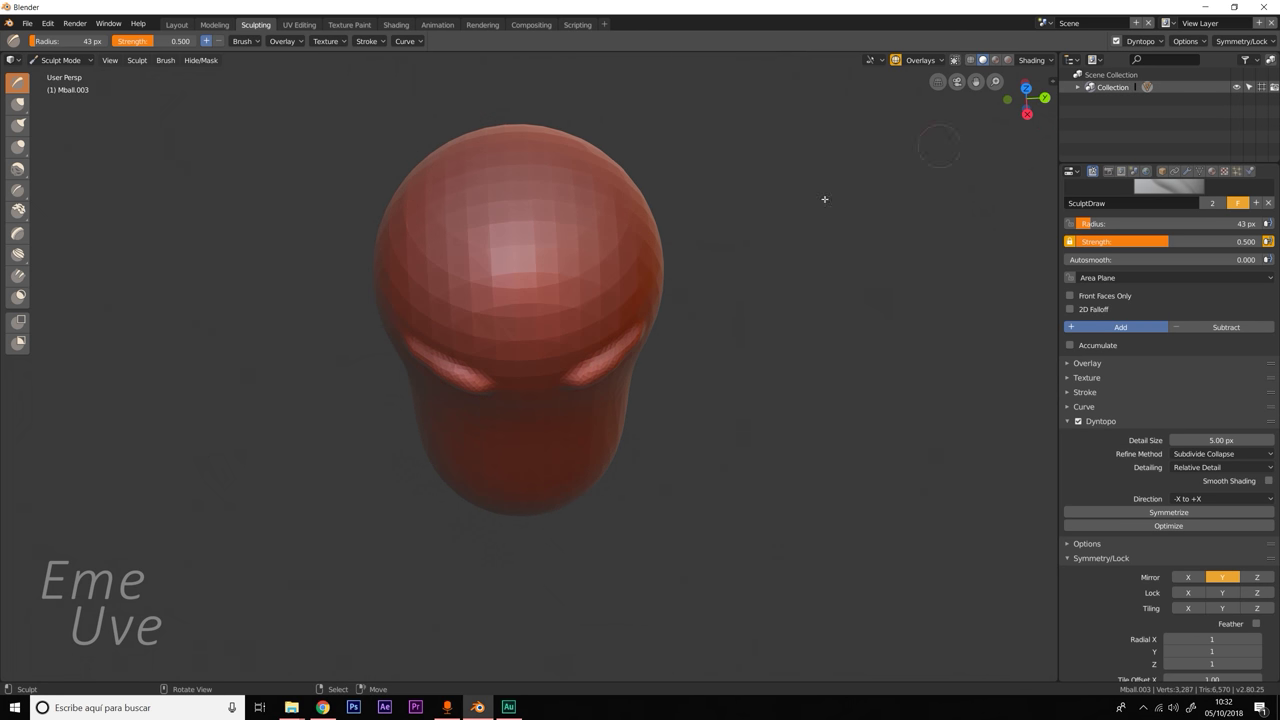
middle_click_drag(880, 180, 777, 177)
key("ctrl+z")
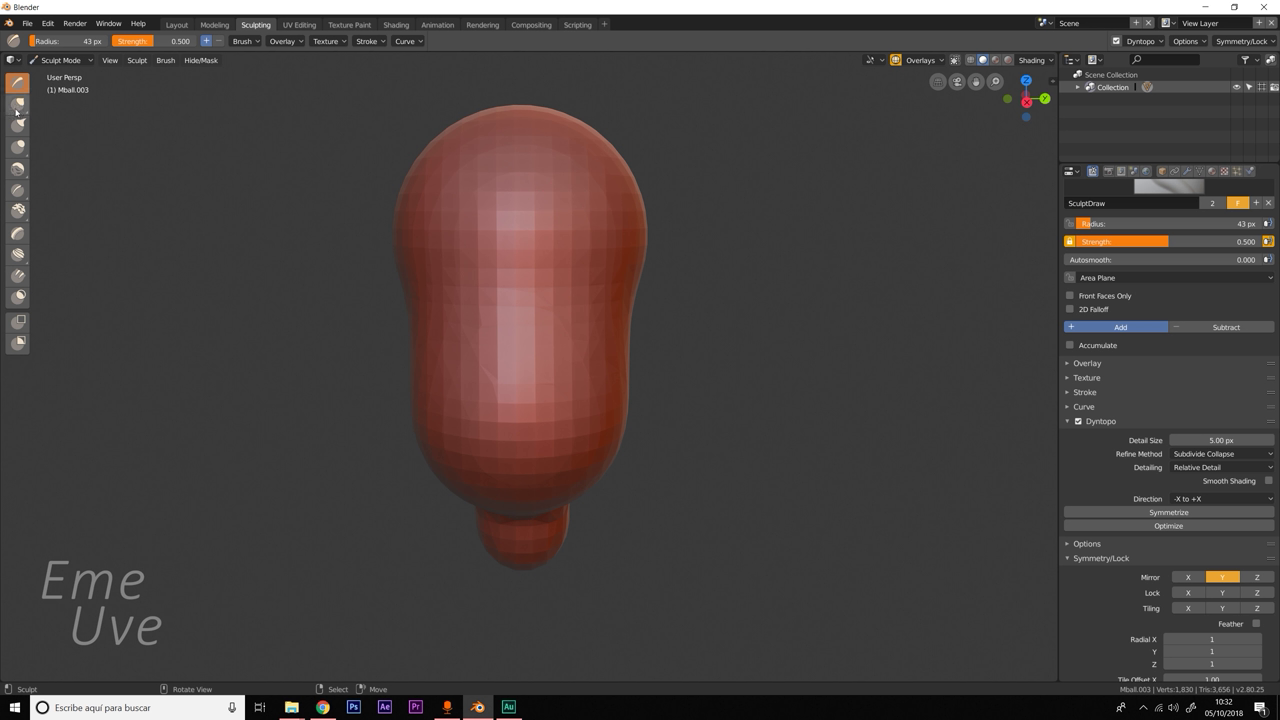
left_click(18, 103)
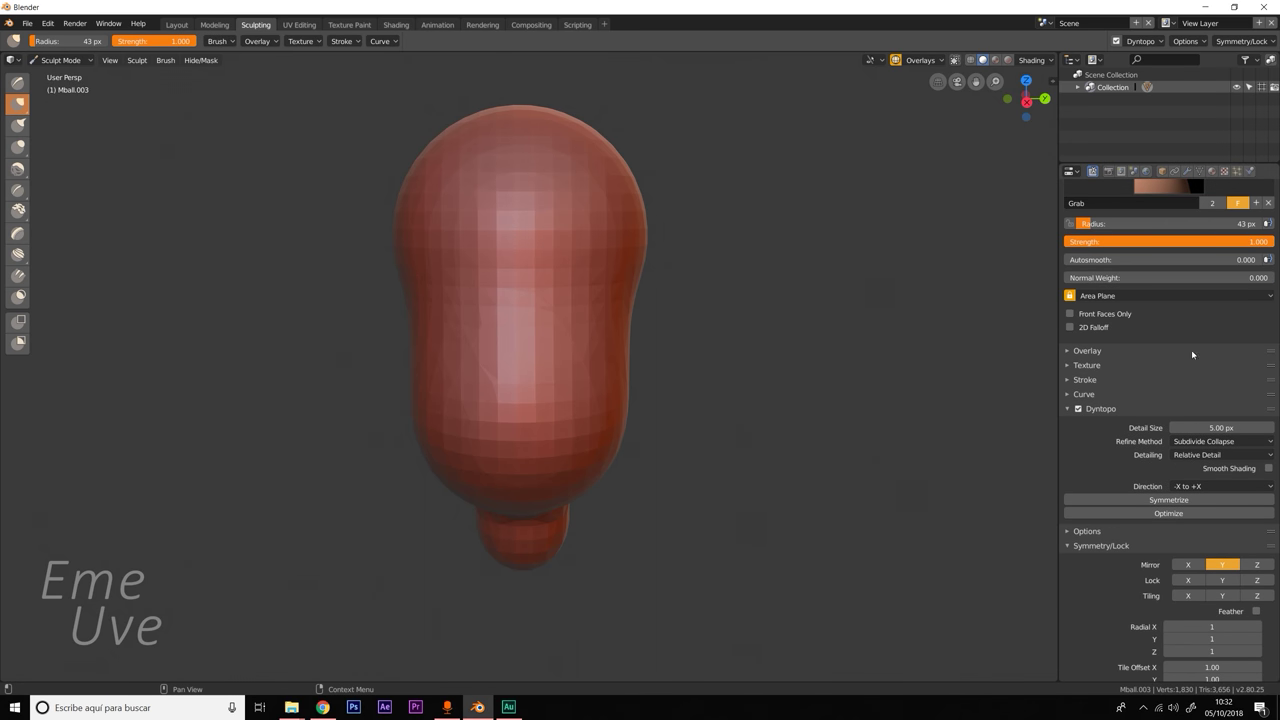
scroll(1181, 345, "up", 2)
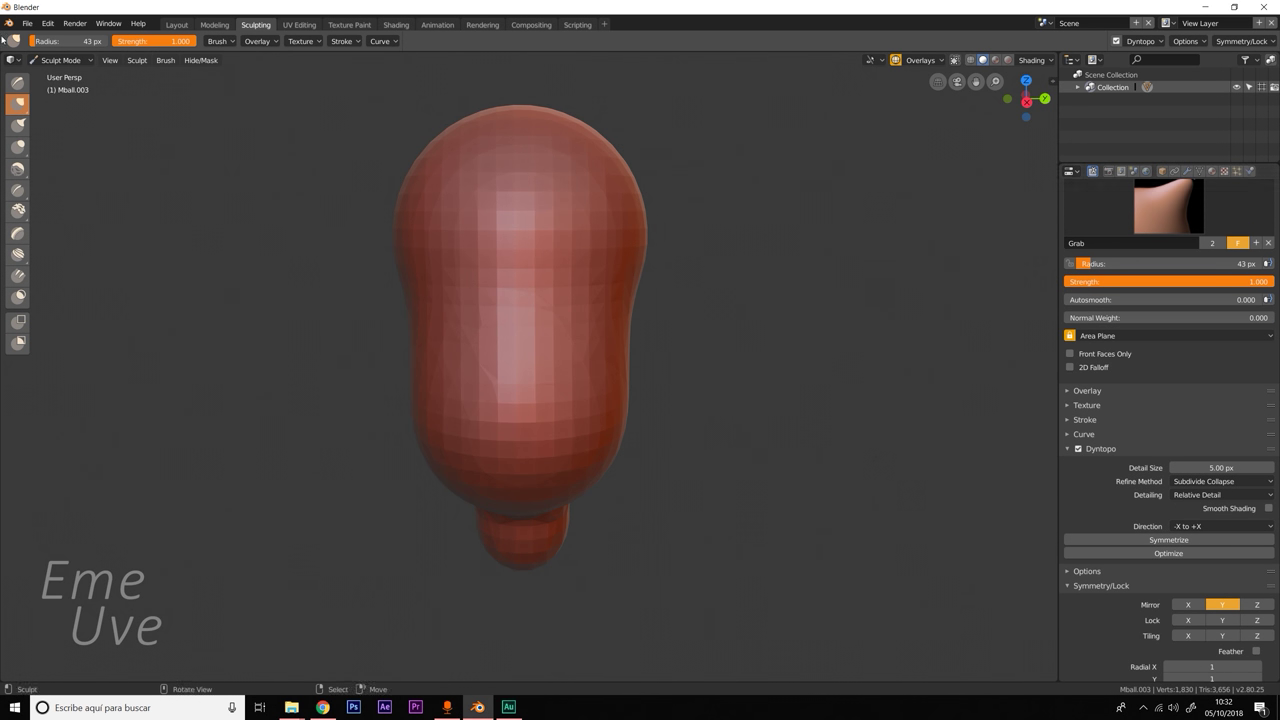
left_click(17, 300)
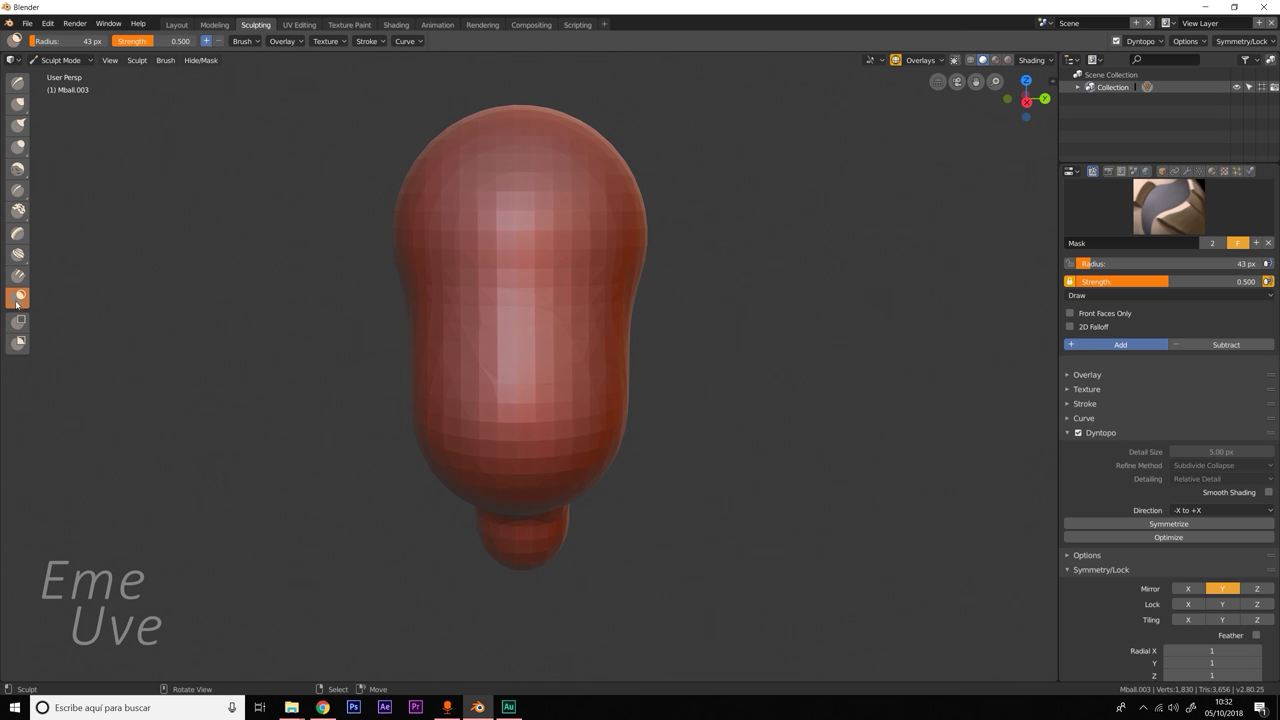
left_click_drag(530, 209, 537, 213)
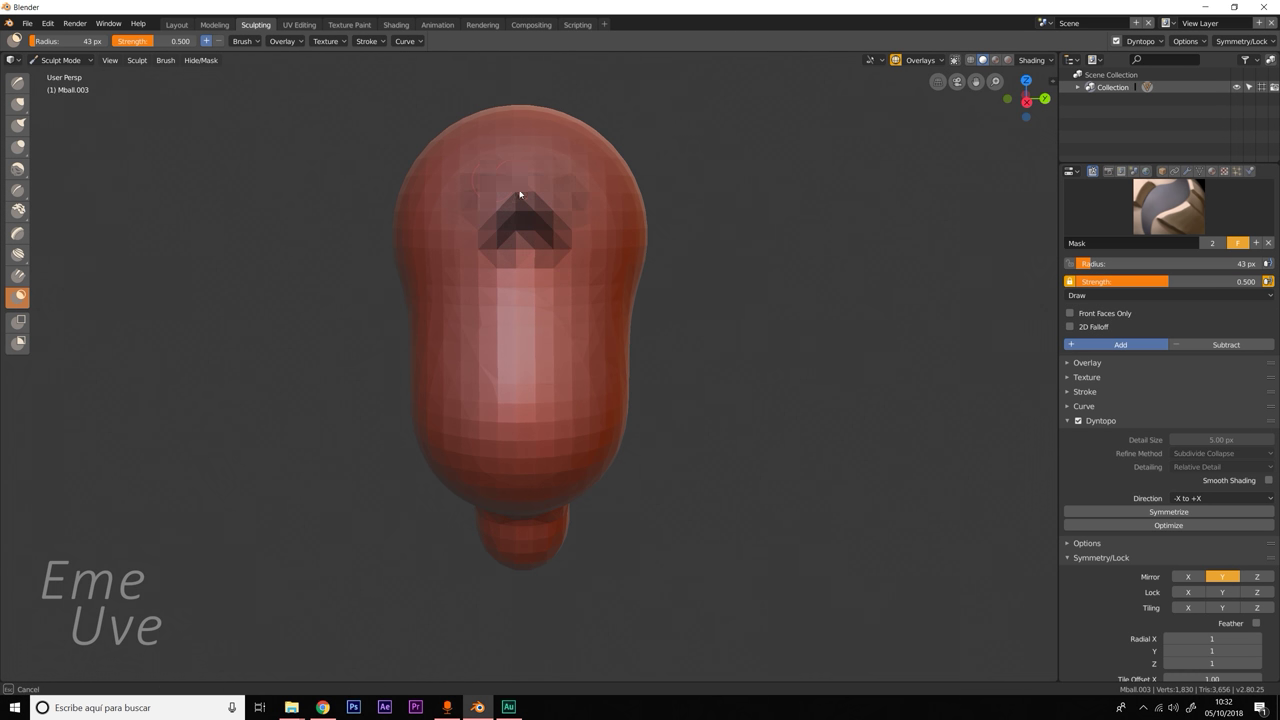
key("ctrl+z")
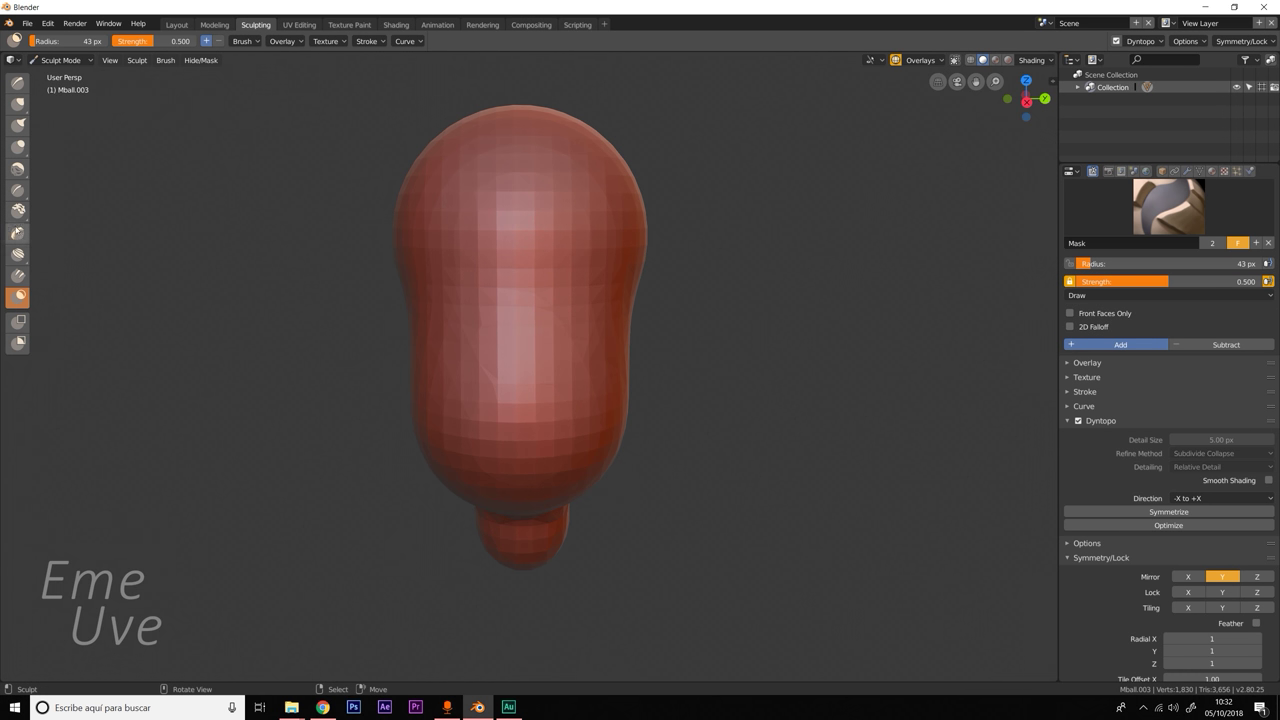
left_click(17, 147)
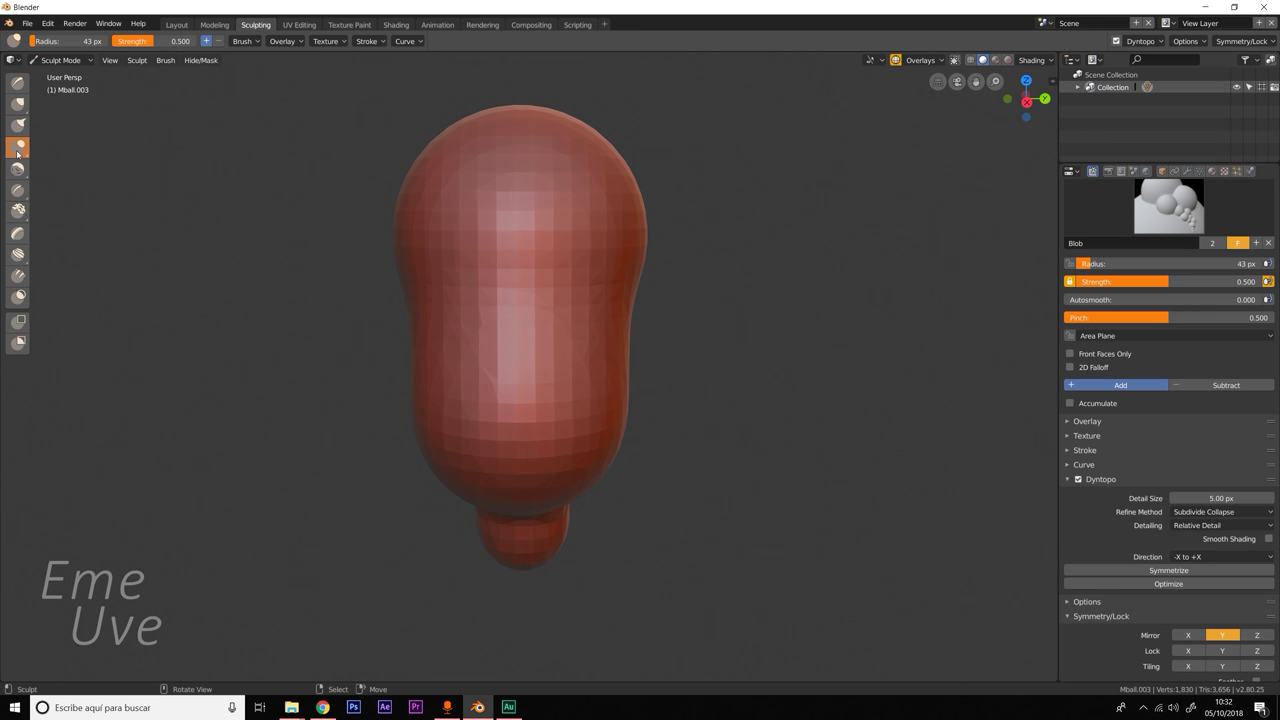
left_click(18, 169)
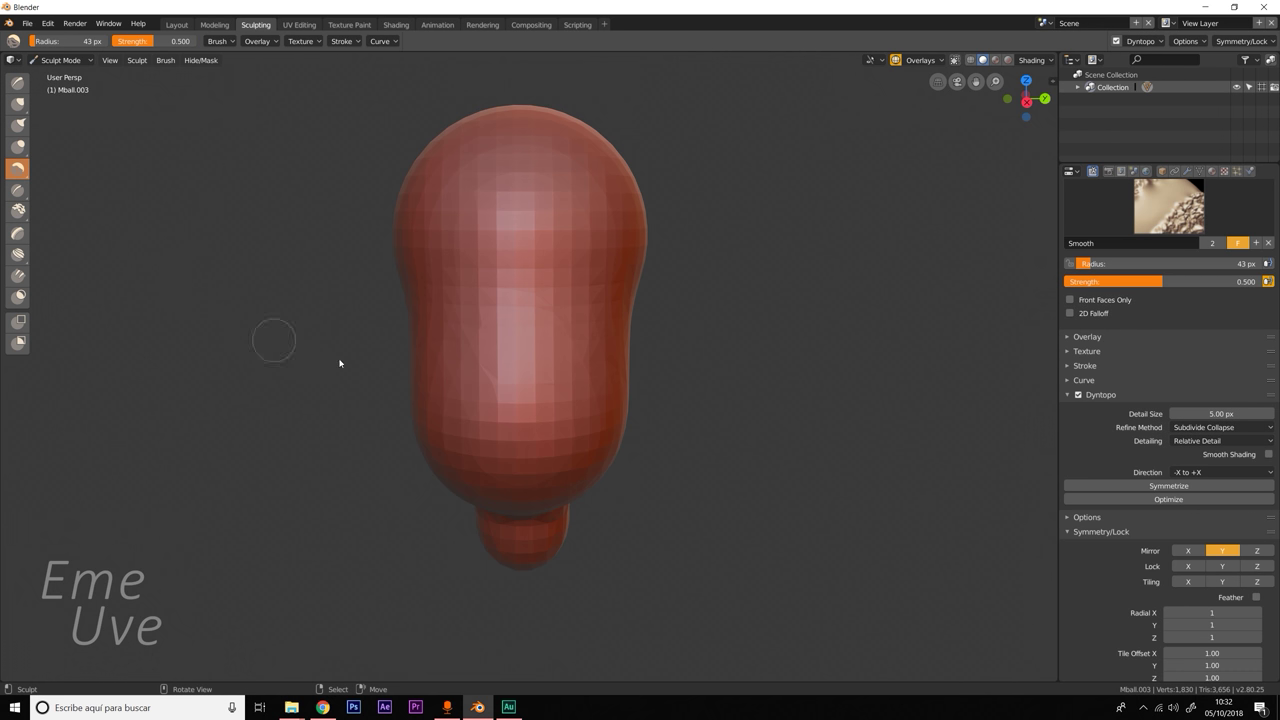
scroll(326, 347, "up", 3)
scroll(350, 315, "down", 1)
scroll(365, 303, "down", 1)
scroll(1165, 400, "up", 2)
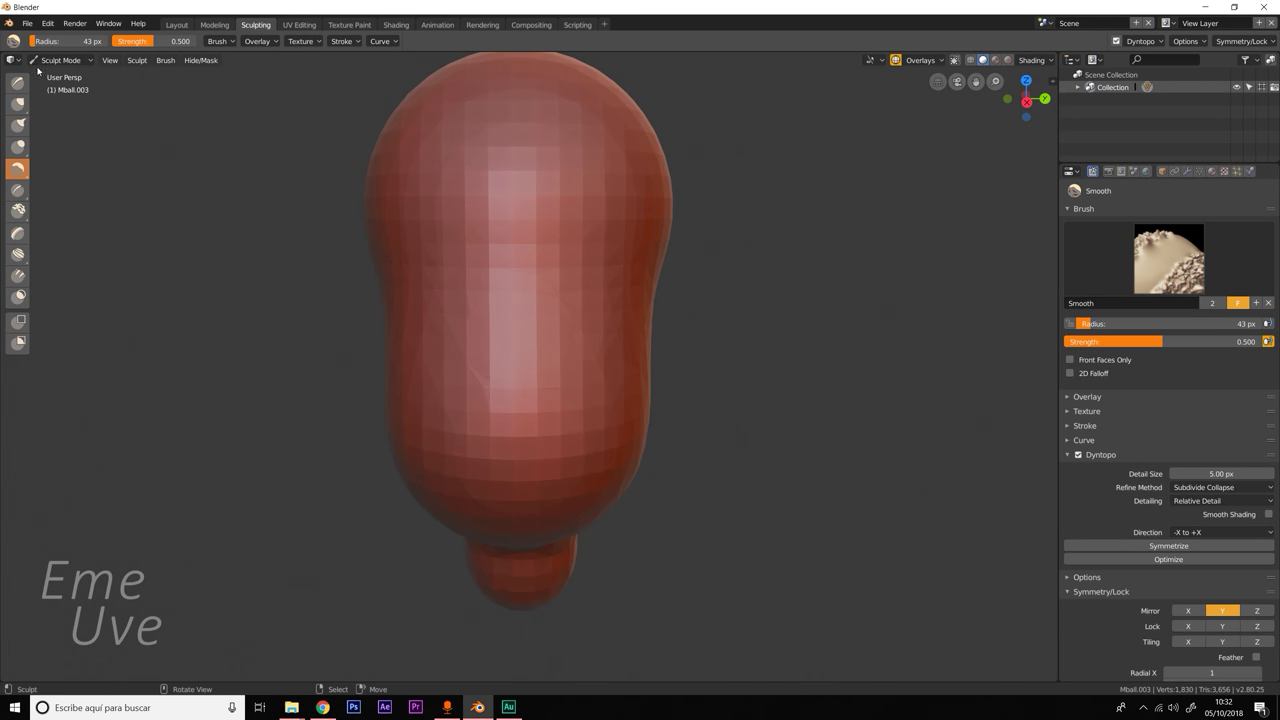
left_click(17, 103)
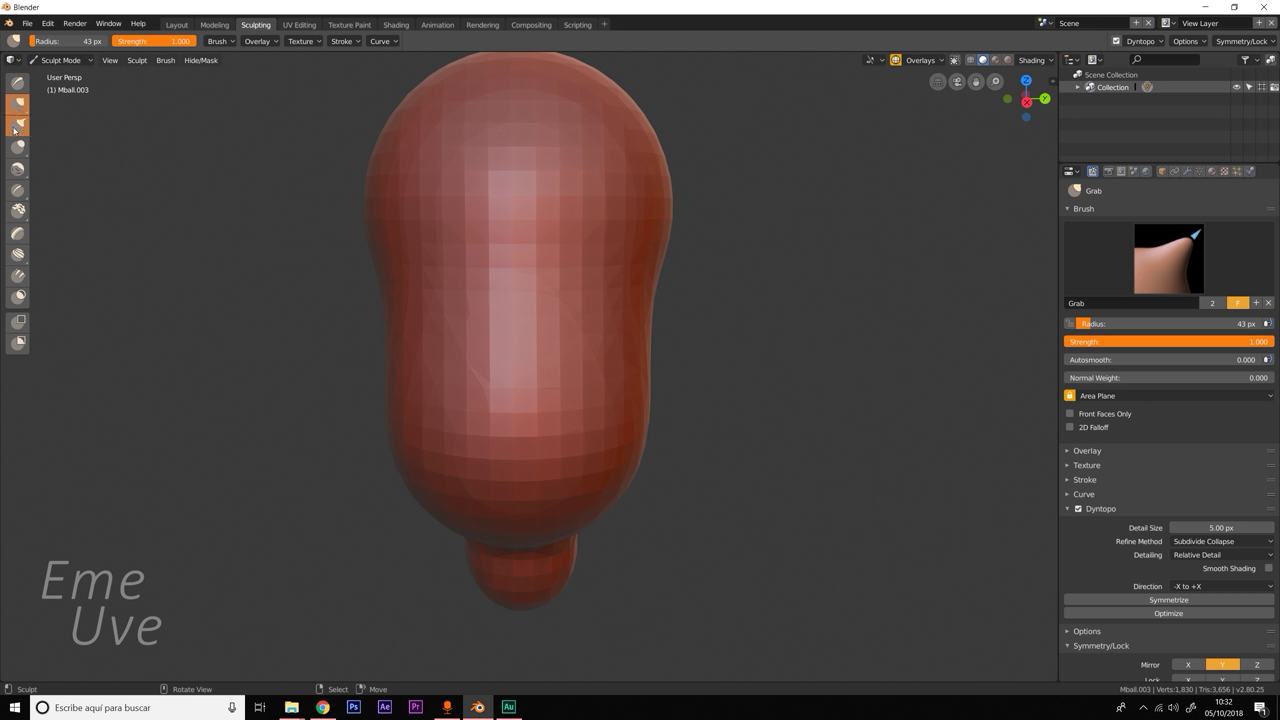
left_click(15, 128)
left_click(18, 147)
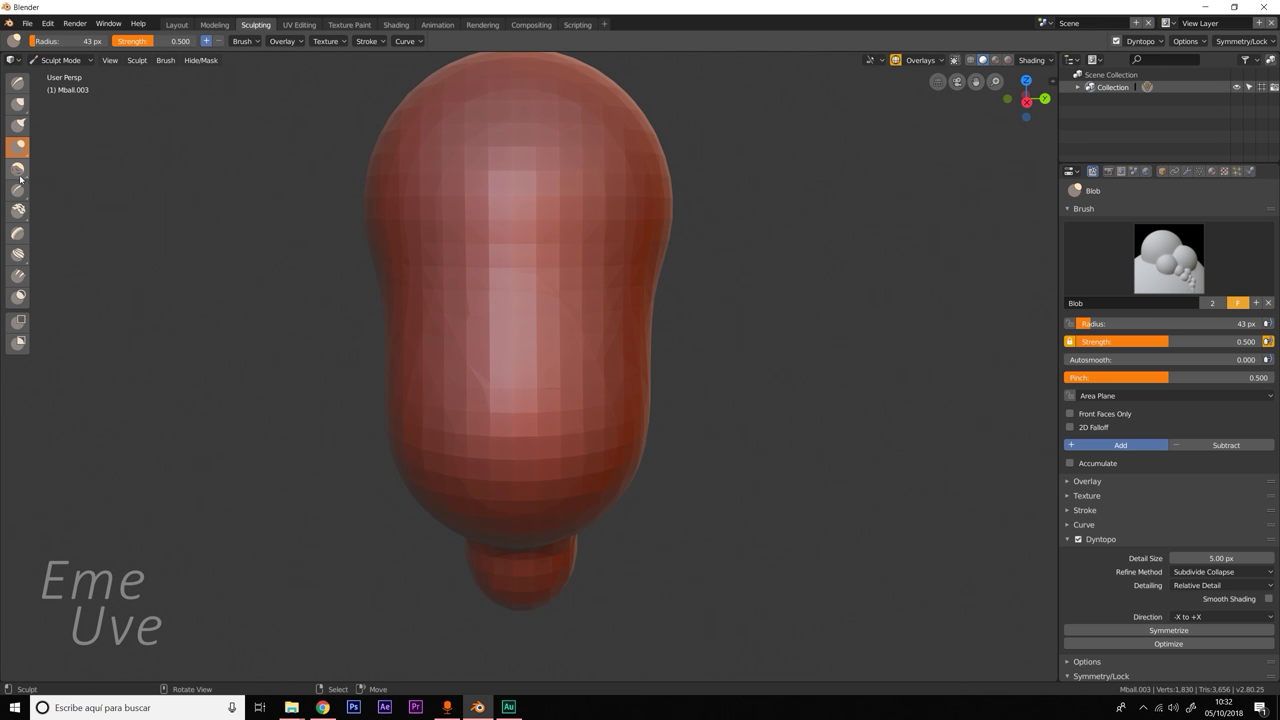
left_click(17, 168)
mouse_move(570, 180)
left_mouse_down()
mouse_move(497, 170)
mouse_move(491, 137)
mouse_move(524, 392)
mouse_move(627, 345)
left_mouse_up()
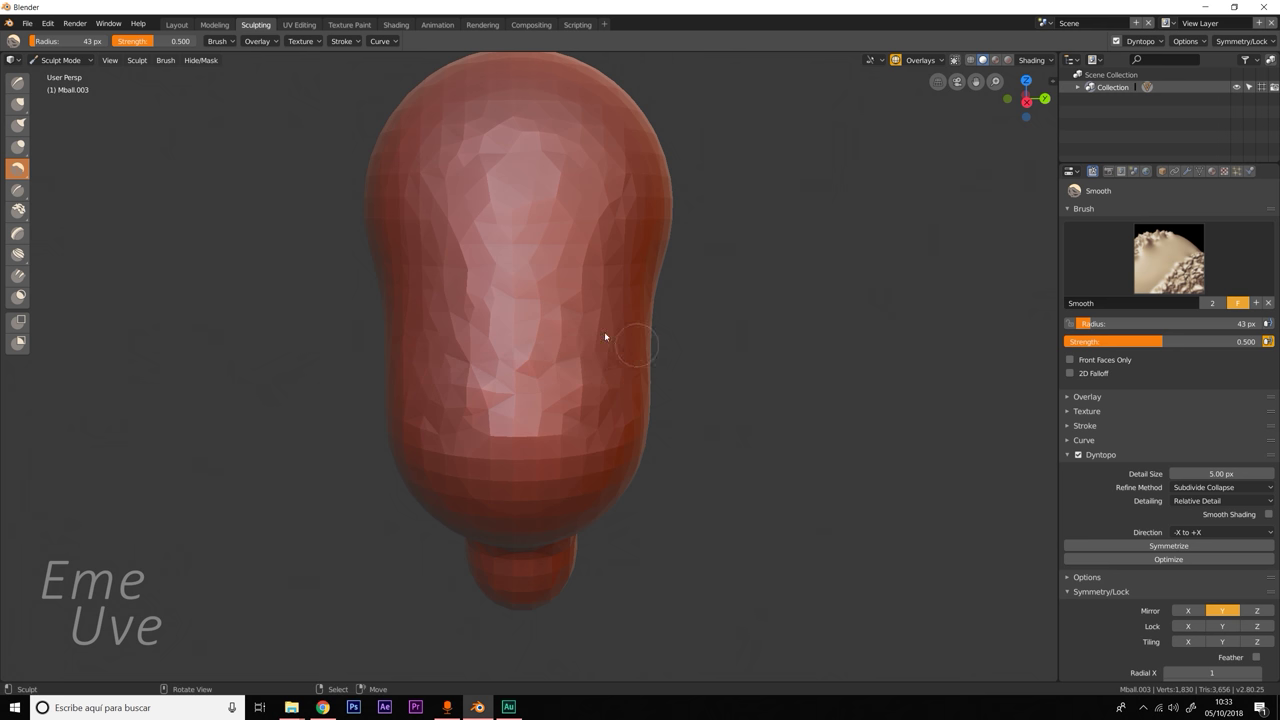
left_click_drag(537, 289, 507, 263)
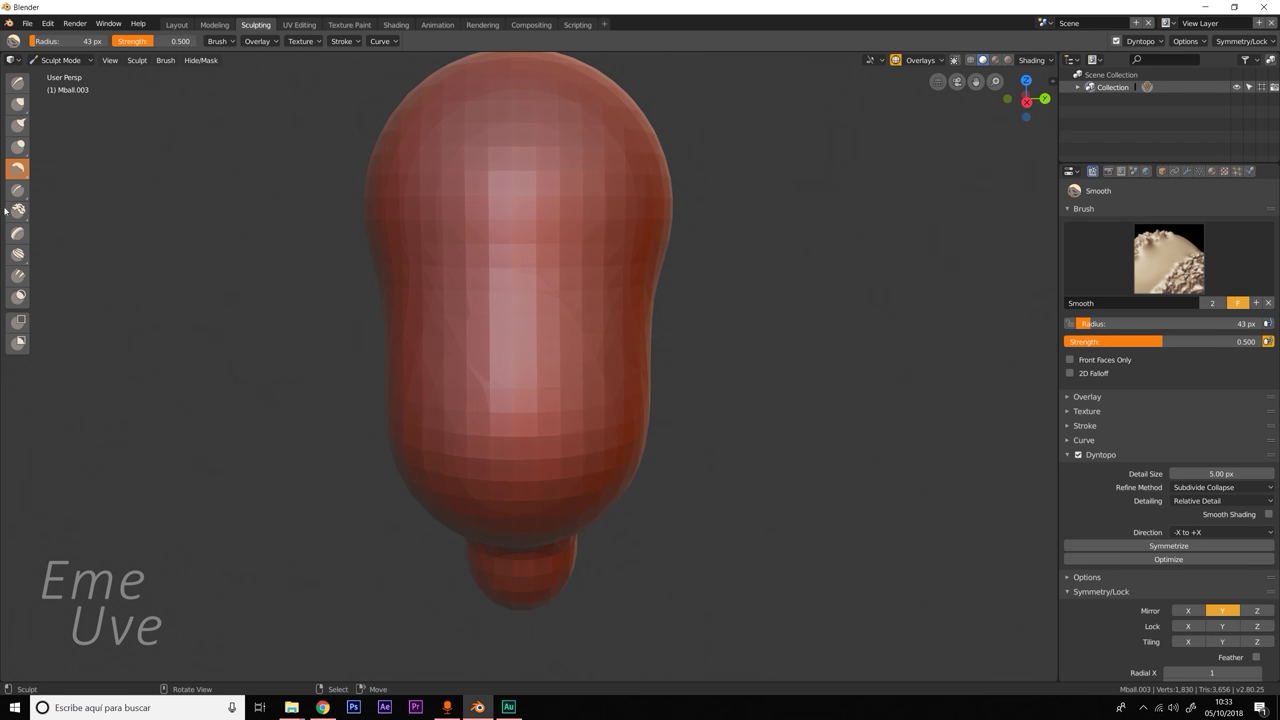
left_click(17, 254)
left_click(17, 232)
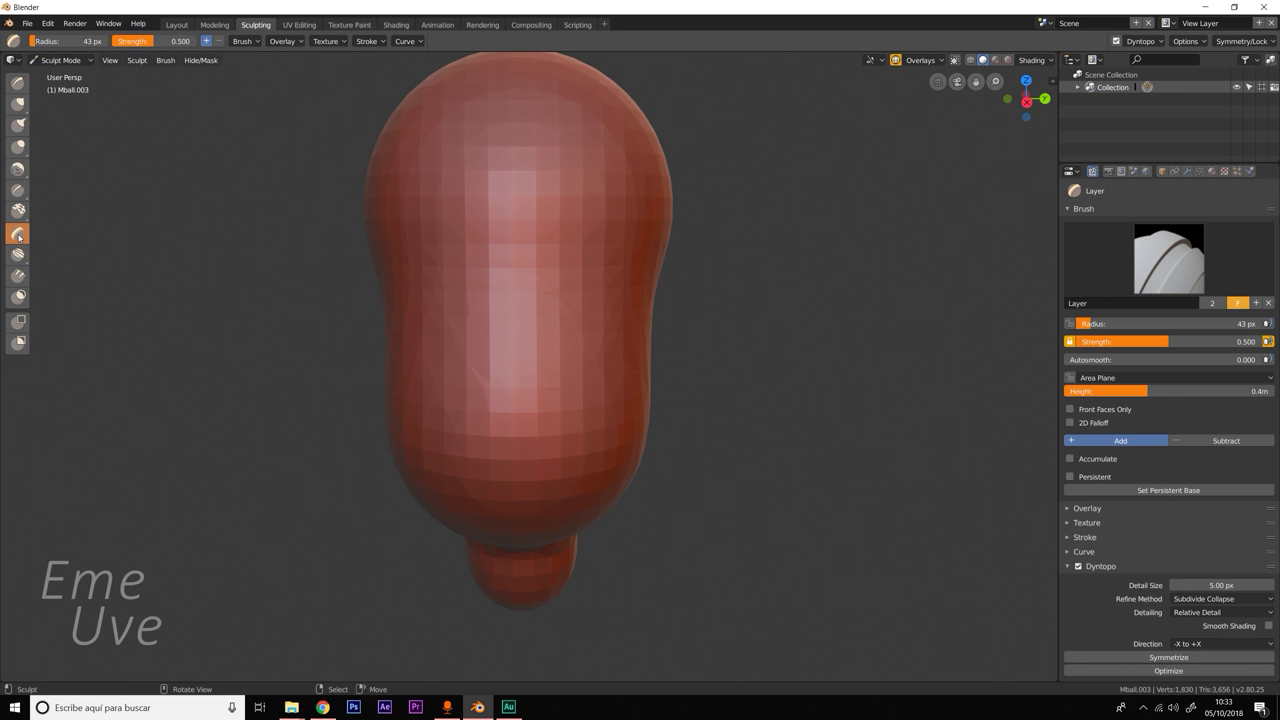
left_click(17, 275)
left_click(17, 296)
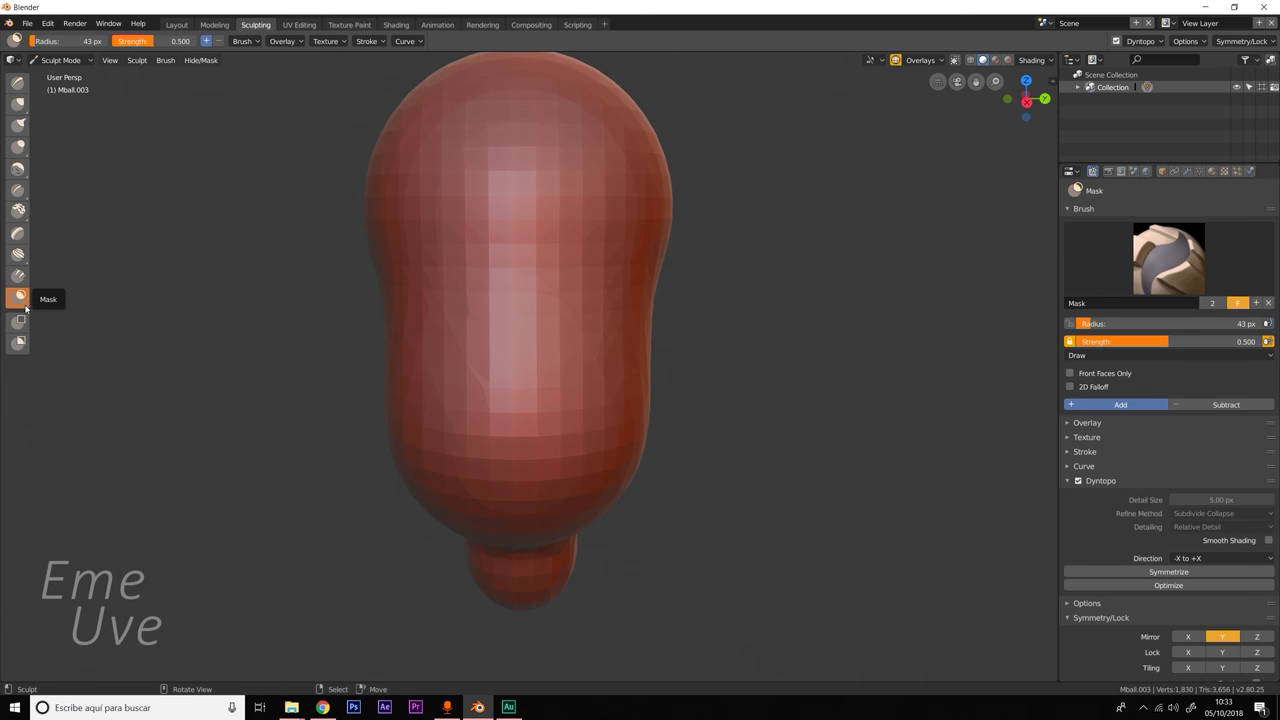
left_click(20, 322)
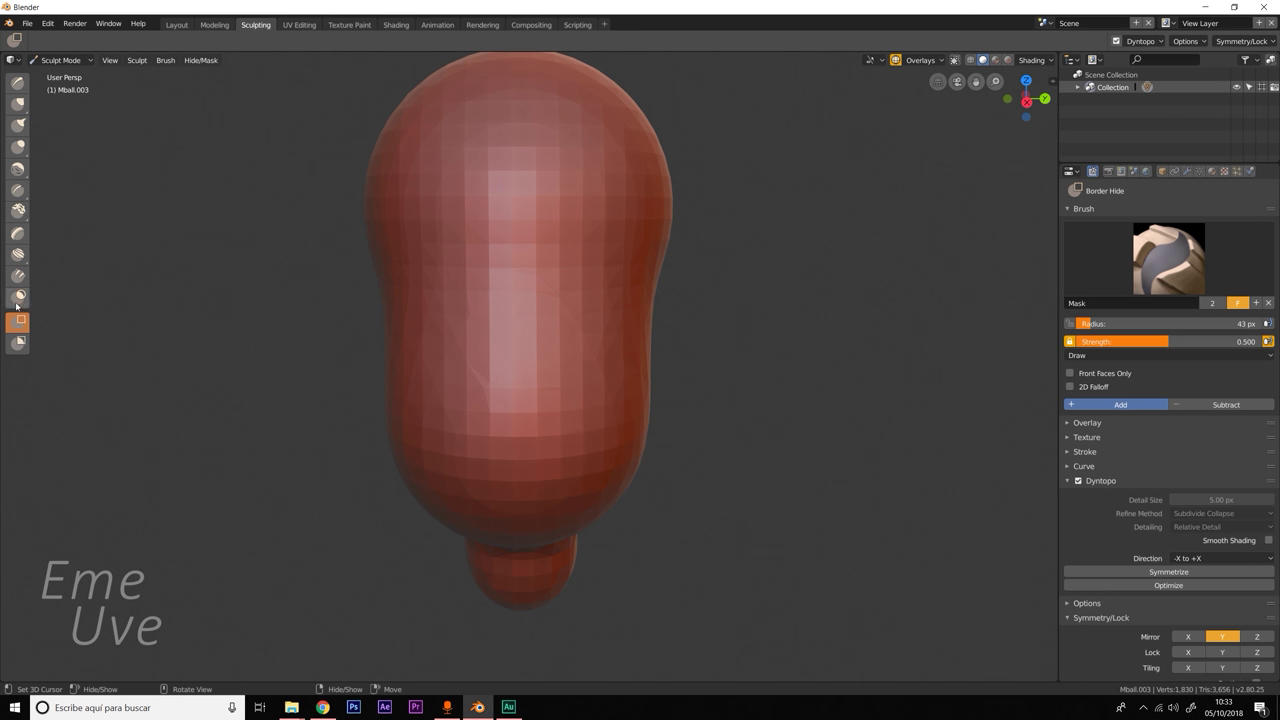
left_click(17, 296)
left_click(17, 82)
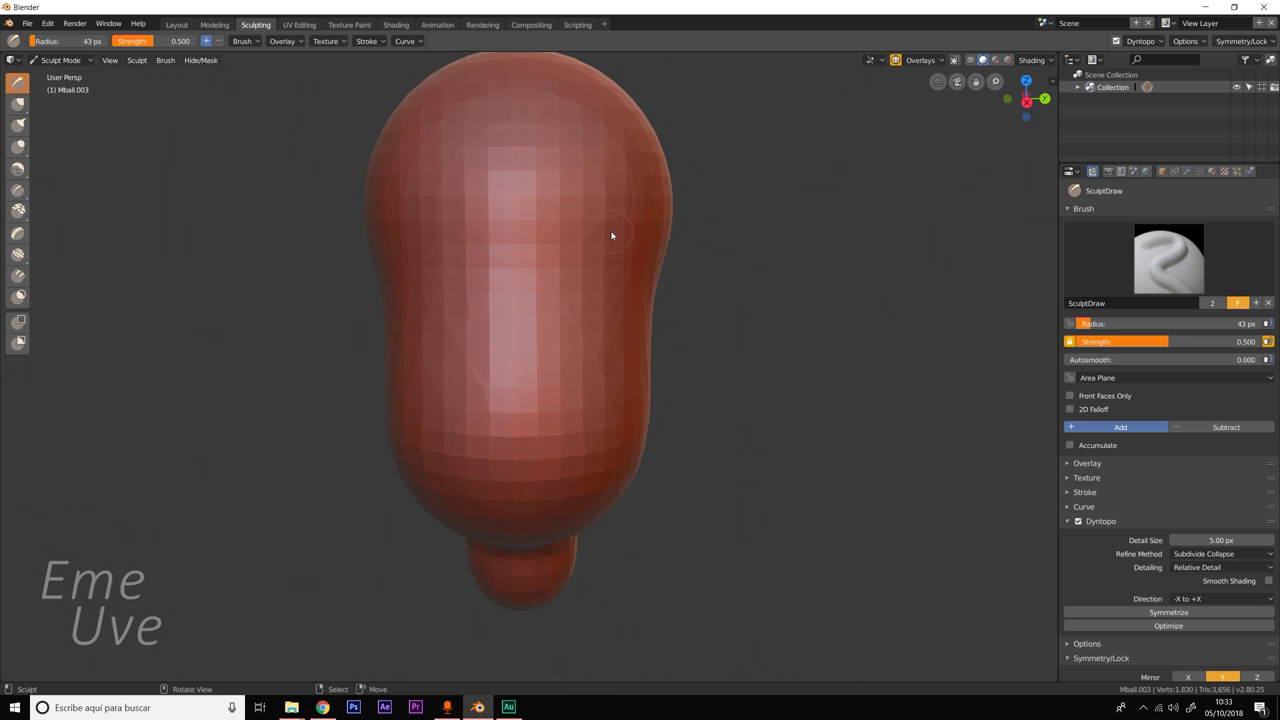
Sculpt trial mirrored eyebrow ridges on the head and undo them.
scroll(1185, 389, "down", 1)
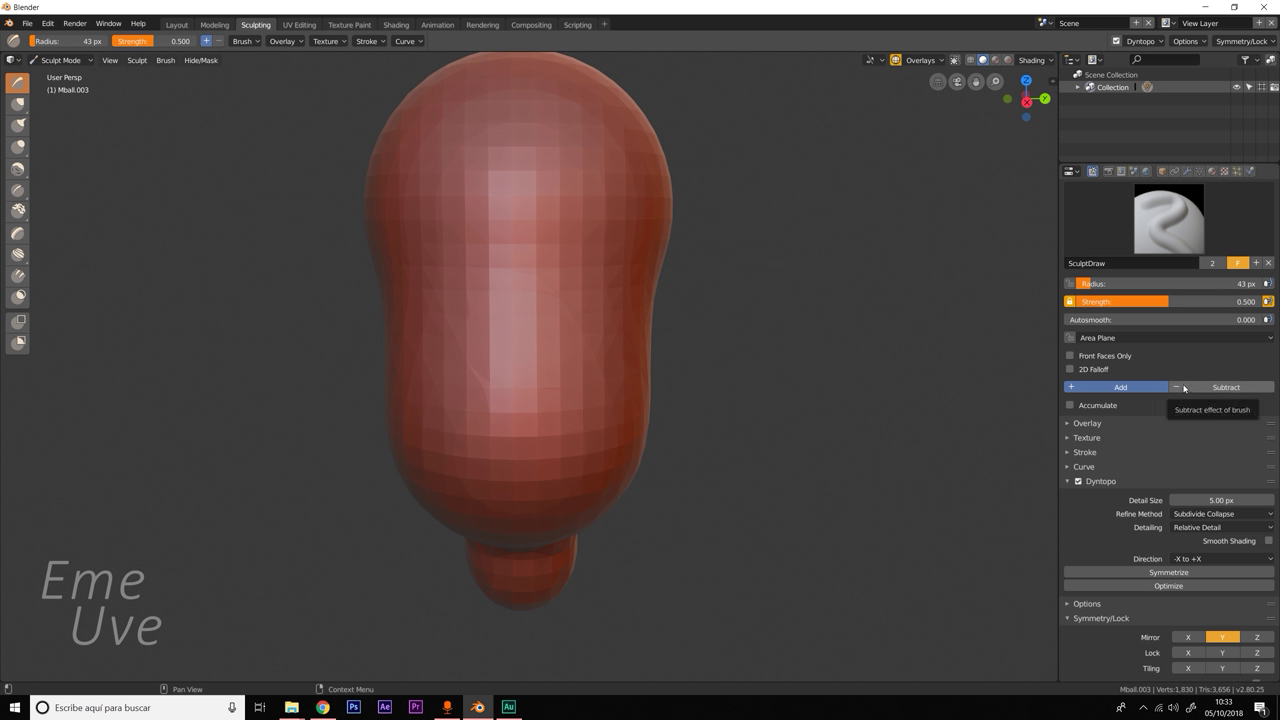
scroll(1184, 388, "up", 1)
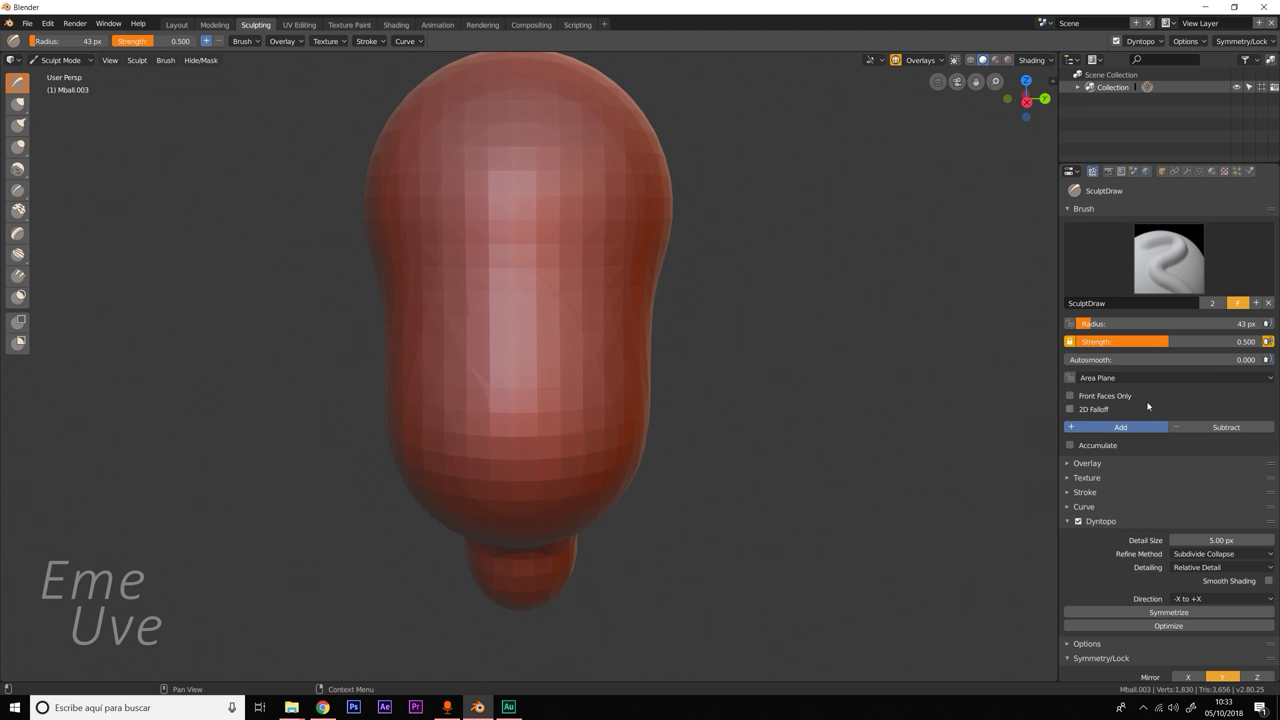
mouse_move(549, 205)
left_mouse_down()
mouse_move(631, 203)
mouse_move(611, 200)
mouse_move(603, 297)
mouse_move(598, 245)
left_mouse_up()
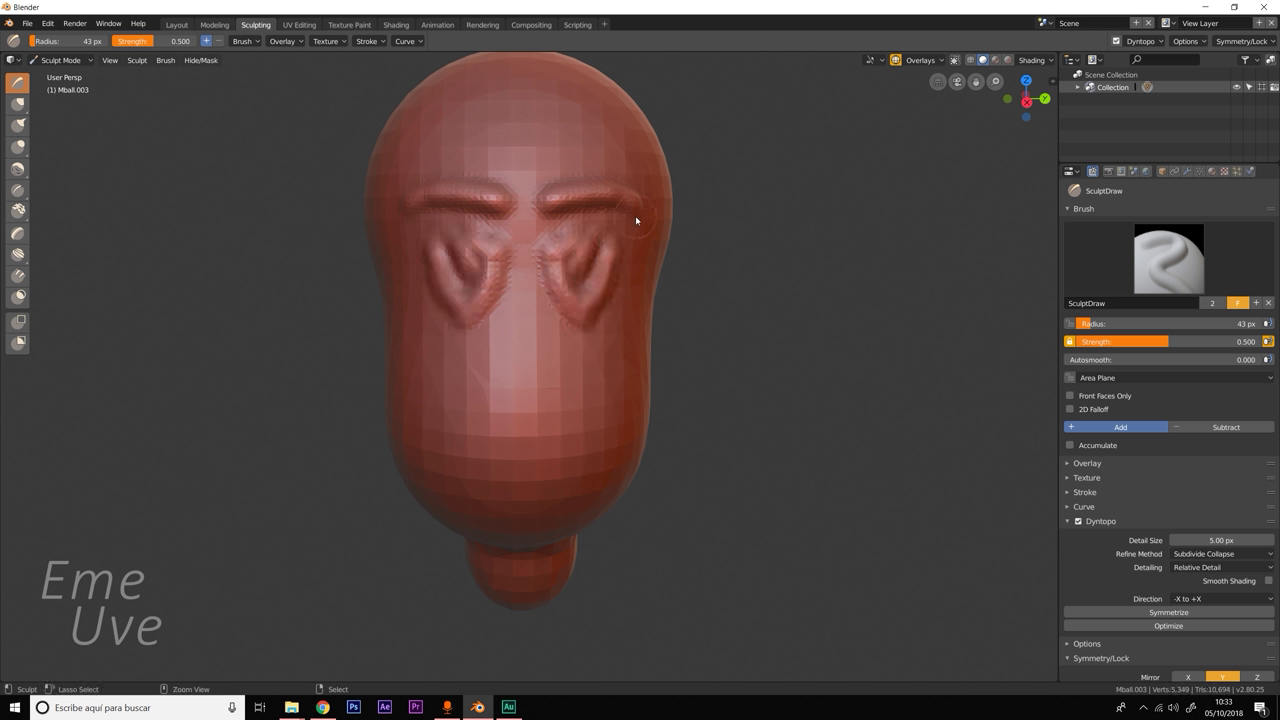
key("ctrl+z")
key("ctrl+z")
Set the brush to Subtract and carve mirrored eye sockets, redoing the first attempt.
left_click(1213, 428)
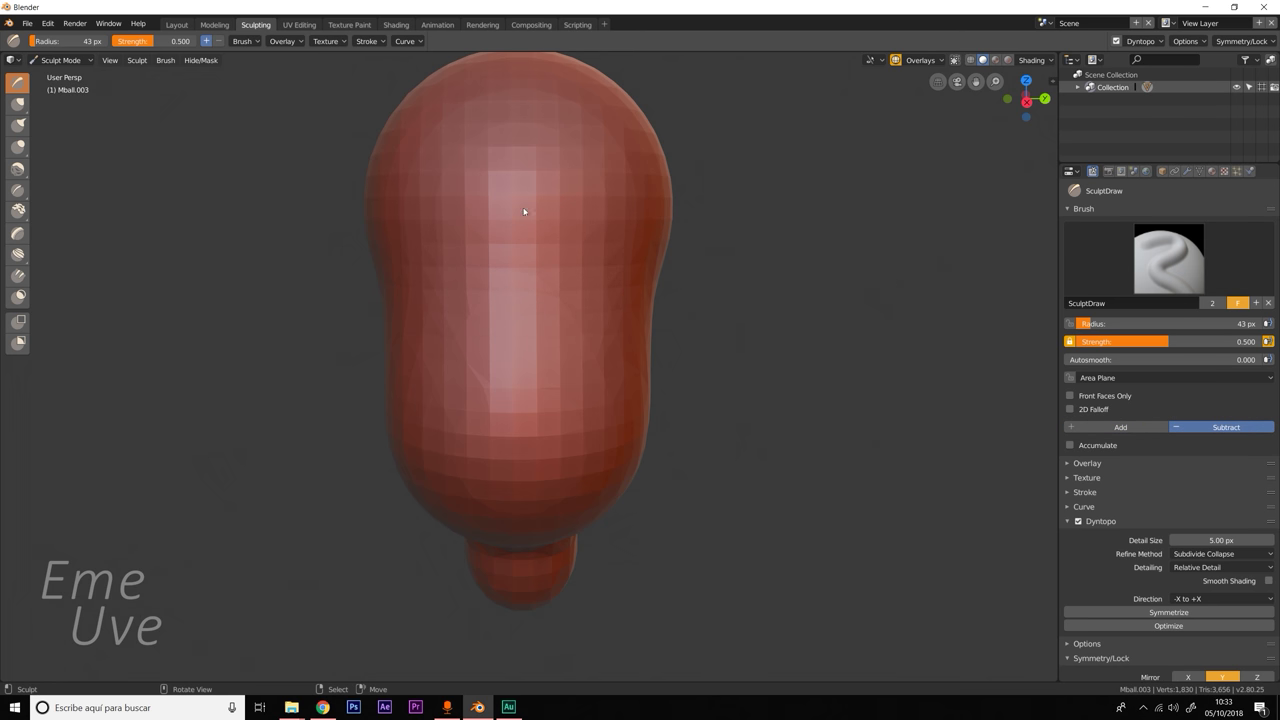
mouse_move(584, 242)
left_mouse_down()
mouse_move(585, 222)
mouse_move(634, 243)
mouse_move(569, 238)
mouse_move(557, 215)
left_mouse_up()
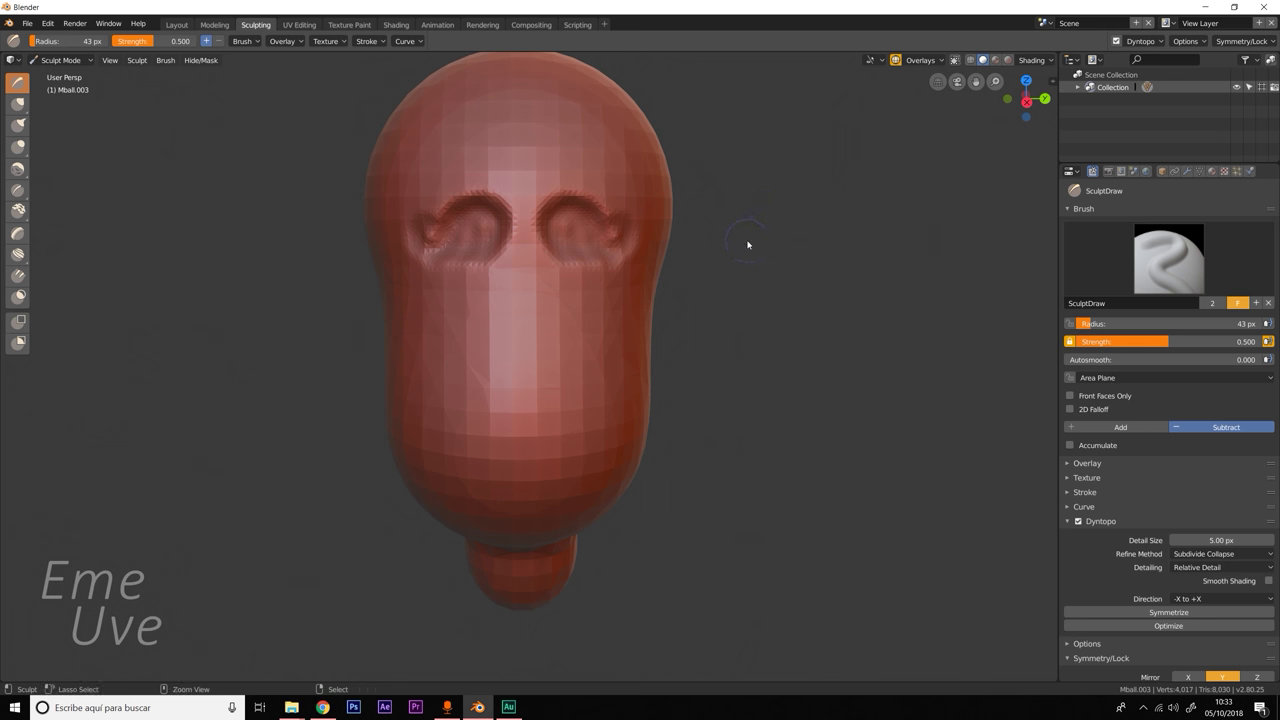
key("ctrl+z")
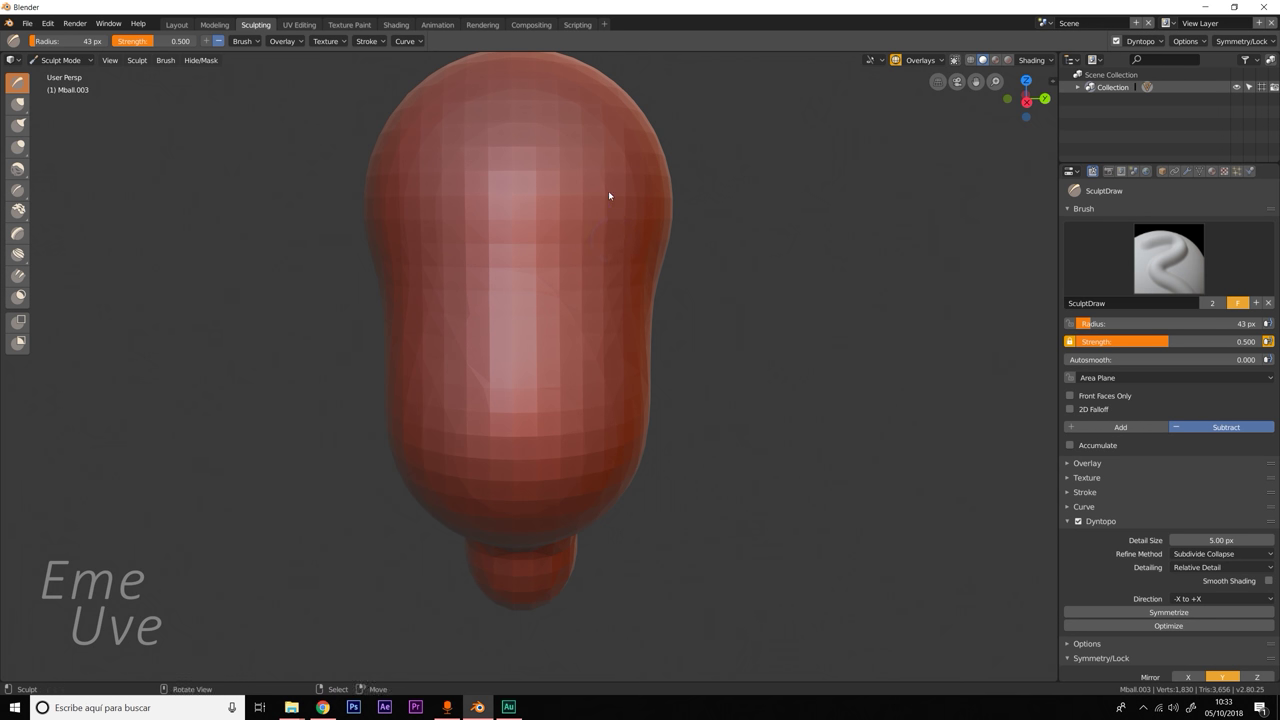
mouse_move(586, 247)
left_mouse_down()
mouse_move(631, 243)
mouse_move(583, 277)
mouse_move(565, 236)
mouse_move(593, 228)
mouse_move(608, 197)
mouse_move(623, 220)
mouse_move(618, 204)
mouse_move(614, 237)
mouse_move(580, 259)
mouse_move(609, 243)
mouse_move(625, 254)
mouse_move(620, 200)
mouse_move(652, 222)
mouse_move(578, 229)
mouse_move(625, 218)
mouse_move(581, 259)
mouse_move(567, 229)
mouse_move(594, 212)
mouse_move(564, 249)
mouse_move(592, 252)
mouse_move(564, 241)
mouse_move(612, 222)
mouse_move(567, 263)
left_mouse_up()
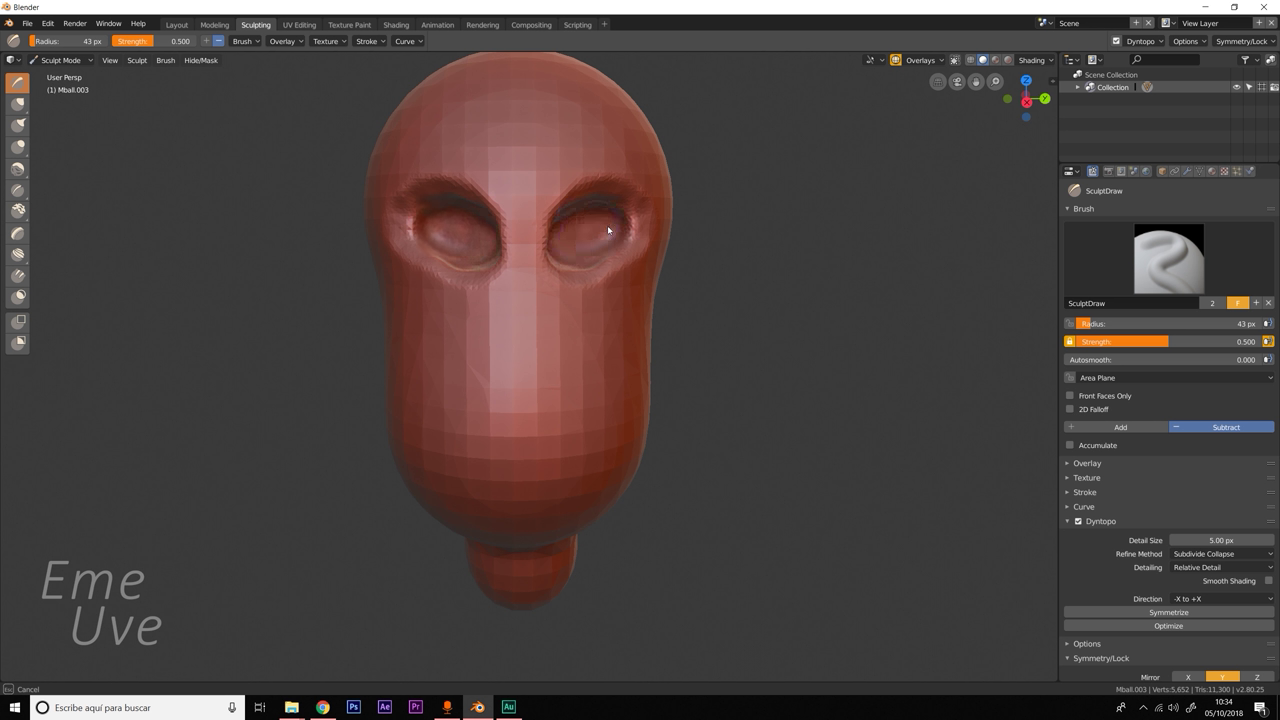
Reshape the inner edges of both eye sockets and orbit to a three-quarter view.
mouse_move(607, 225)
left_mouse_down()
mouse_move(574, 248)
mouse_move(571, 232)
mouse_move(564, 251)
mouse_move(600, 272)
left_mouse_up()
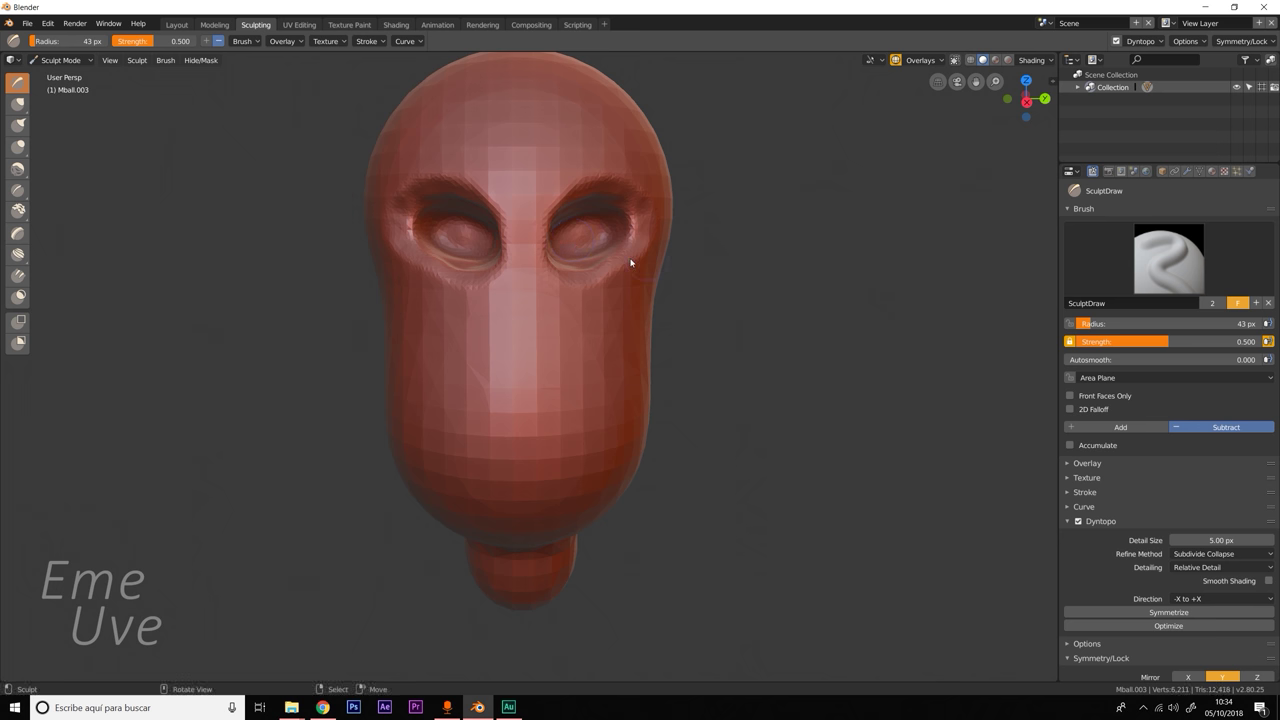
mouse_move(423, 280)
middle_mouse_down()
mouse_move(500, 289)
mouse_move(431, 283)
mouse_move(494, 302)
mouse_move(429, 283)
mouse_move(436, 298)
middle_mouse_up()
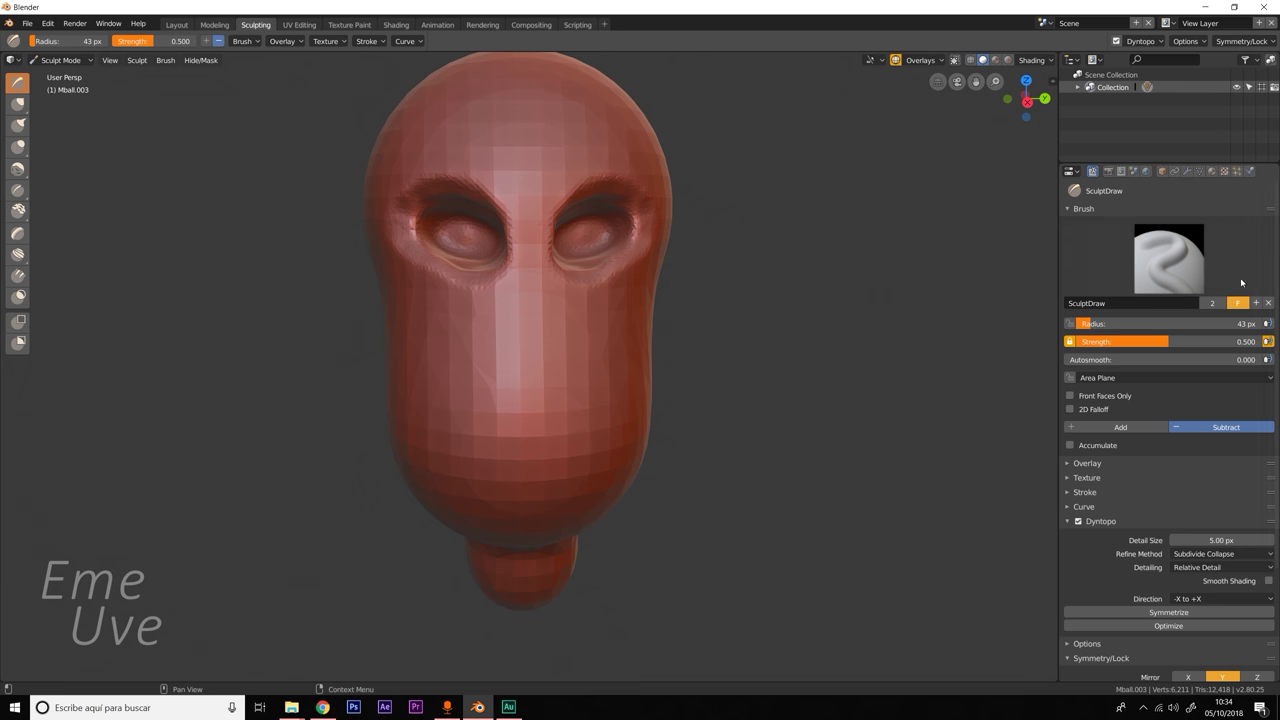
Switch the brush to Add and set sculpt strength to 0.306.
left_click(1122, 427)
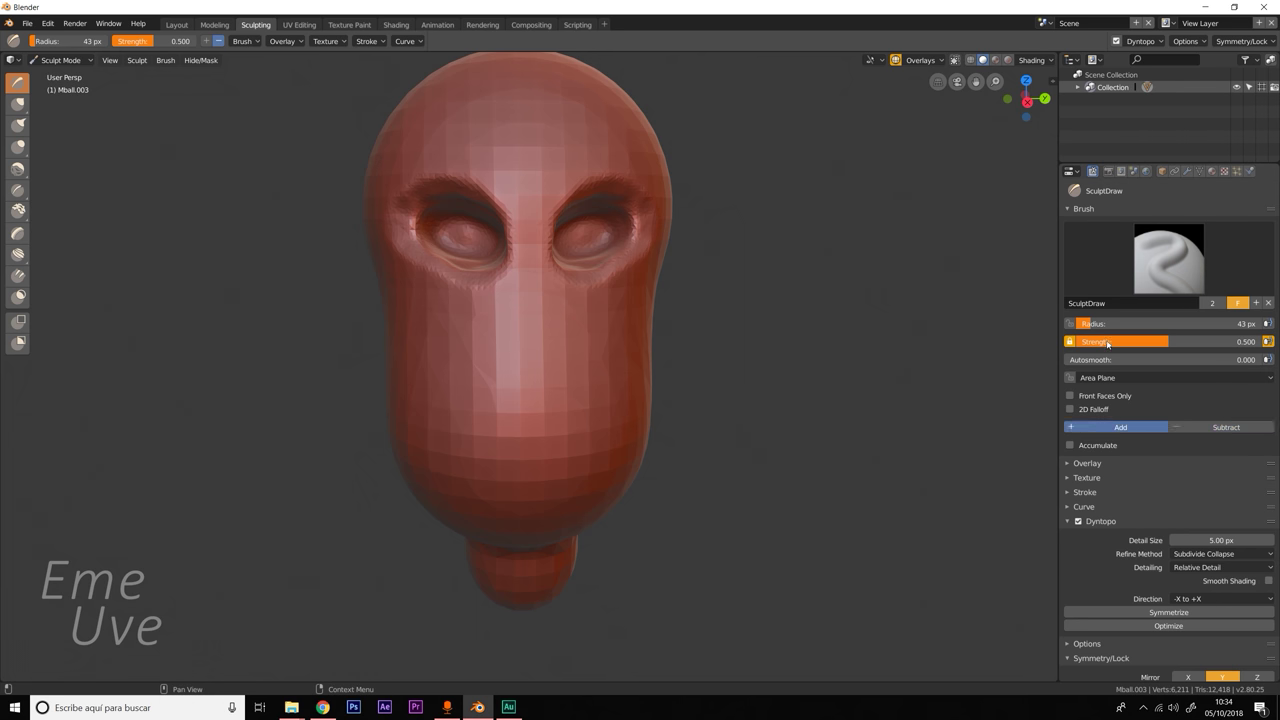
mouse_move(1107, 343)
left_mouse_down()
mouse_move(1125, 344)
mouse_move(1096, 343)
left_mouse_up()
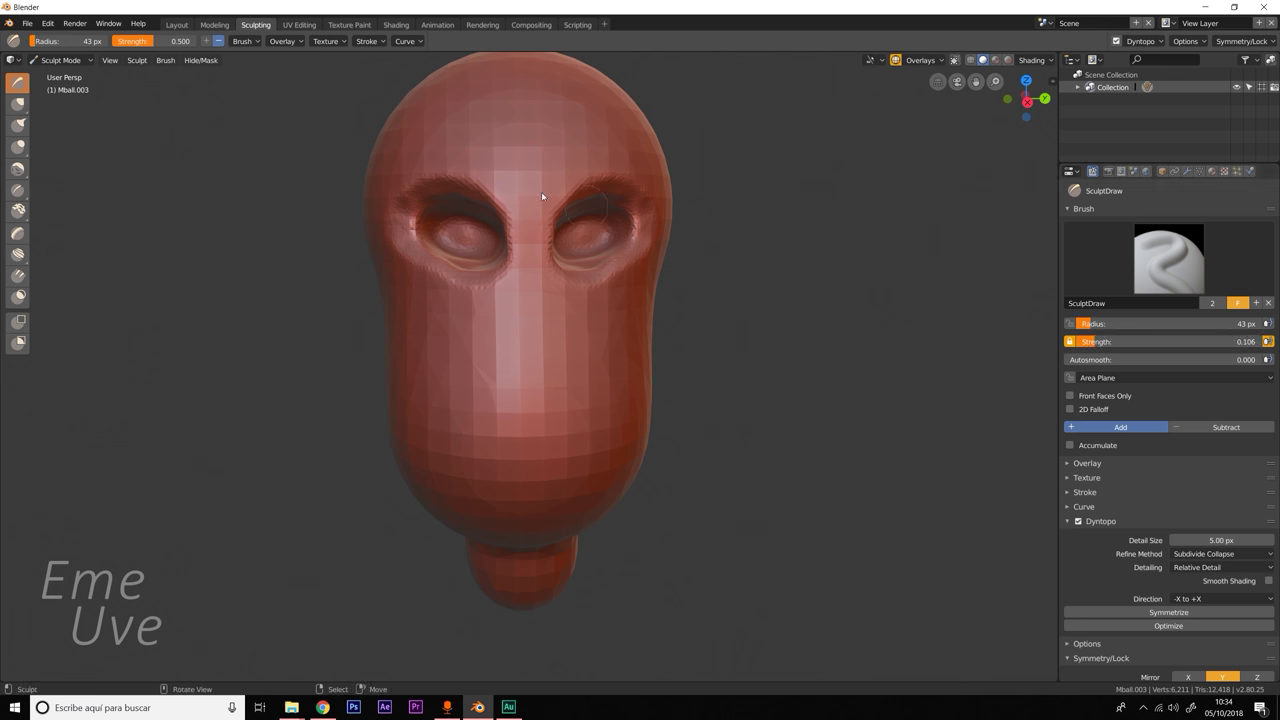
left_click_drag(537, 208, 537, 210)
left_click_drag(1117, 341, 1160, 340)
left_click_drag(543, 214, 634, 173)
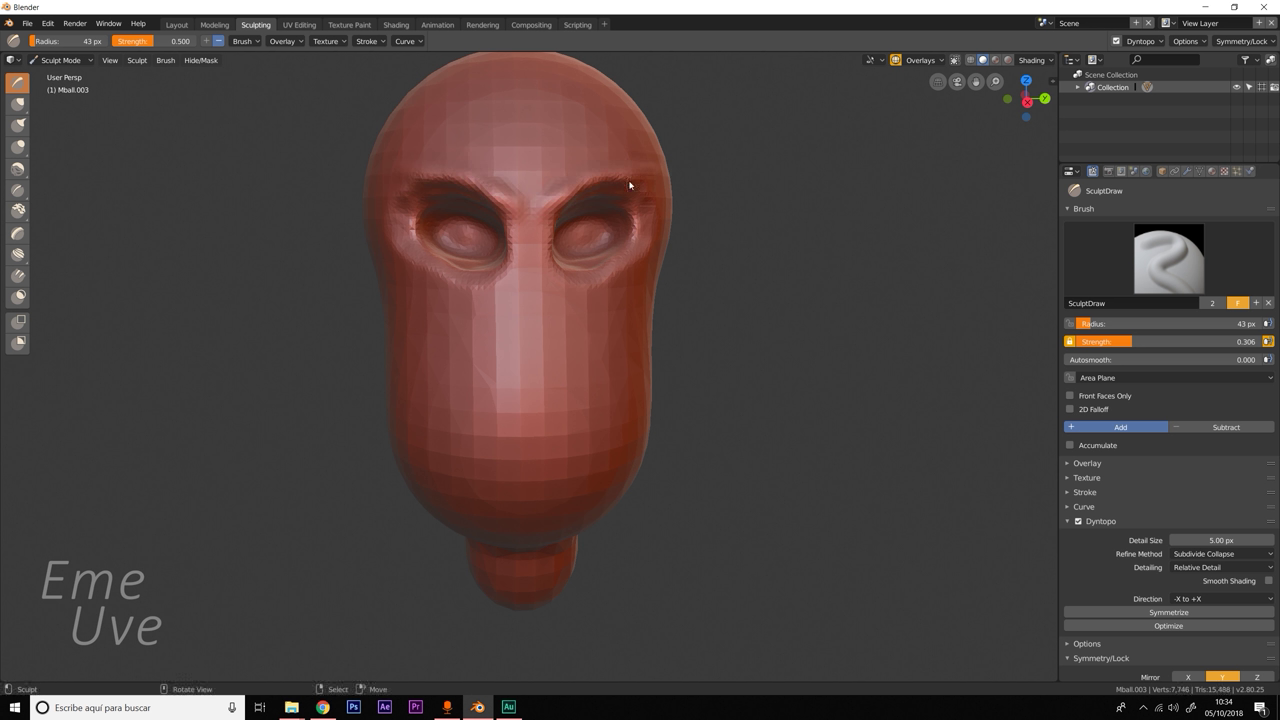
Build up ridges between the brows, beside the nose bridge and near the left eye.
mouse_move(550, 200)
left_mouse_down()
mouse_move(560, 267)
mouse_move(634, 271)
mouse_move(563, 289)
mouse_move(651, 302)
mouse_move(587, 302)
mouse_move(646, 273)
left_mouse_up()
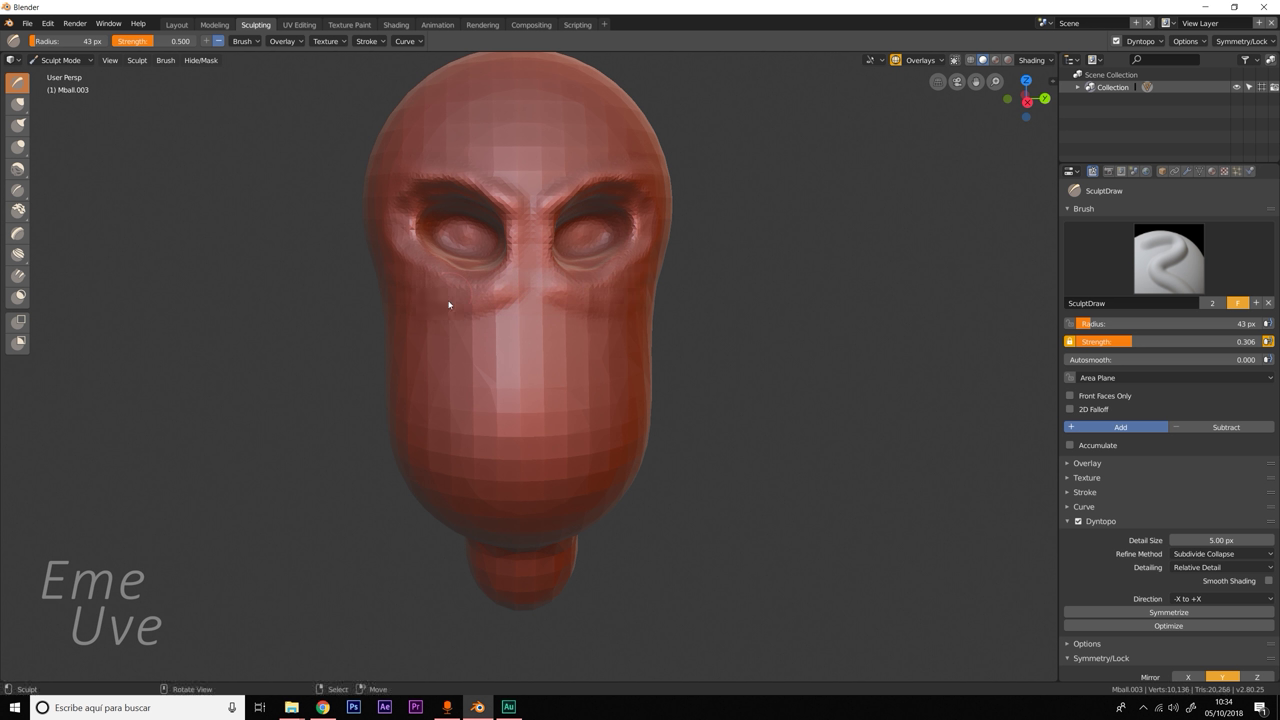
left_click_drag(549, 266, 517, 257)
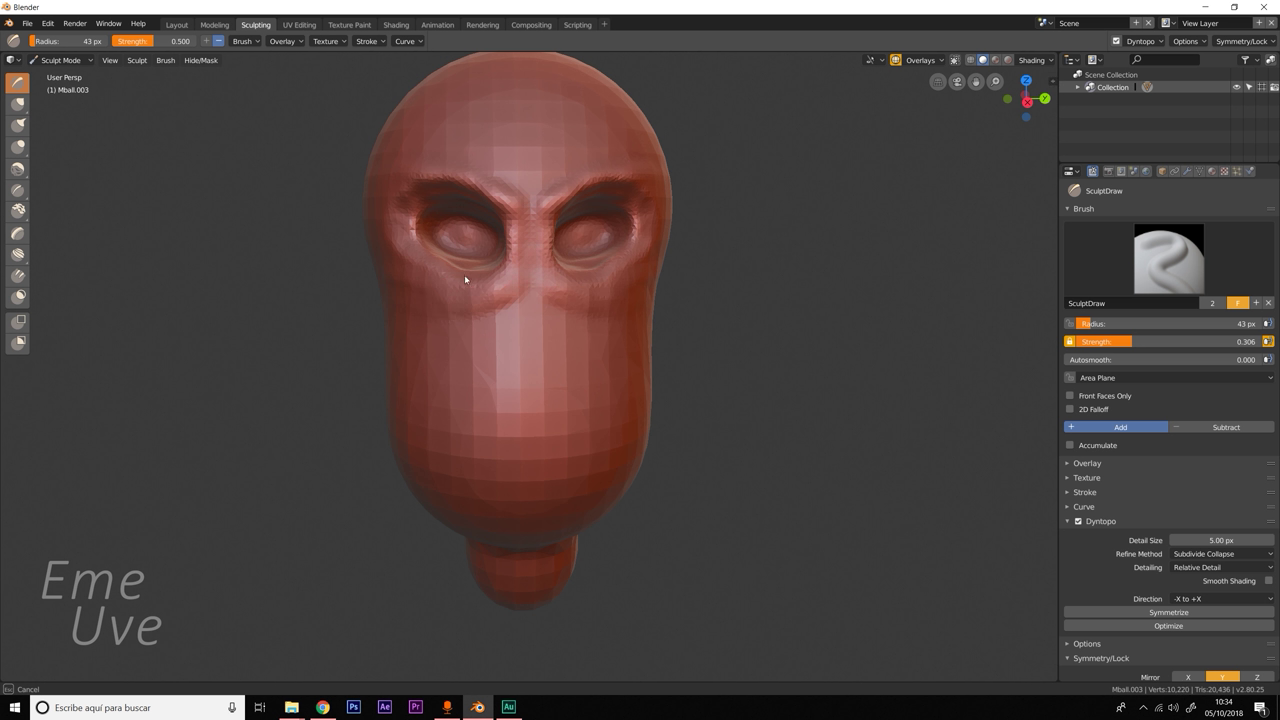
left_click_drag(437, 271, 430, 264)
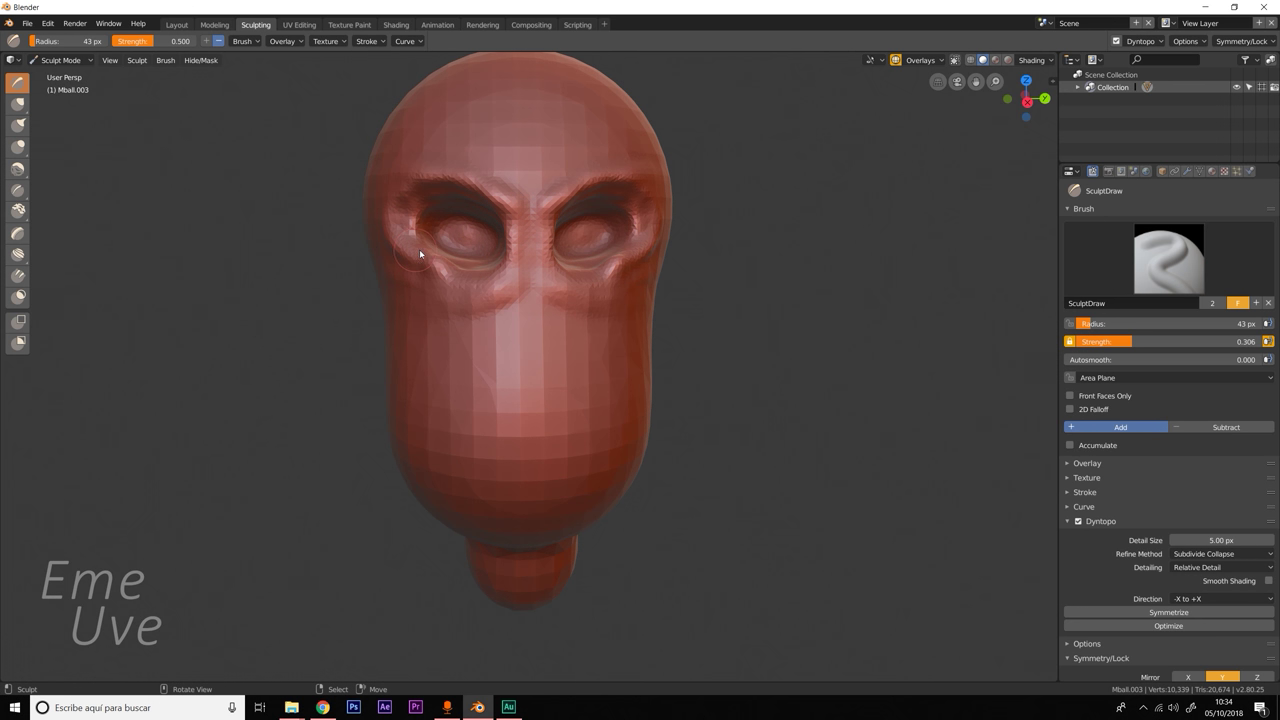
mouse_move(431, 289)
middle_mouse_down()
mouse_move(505, 284)
mouse_move(500, 272)
middle_mouse_up()
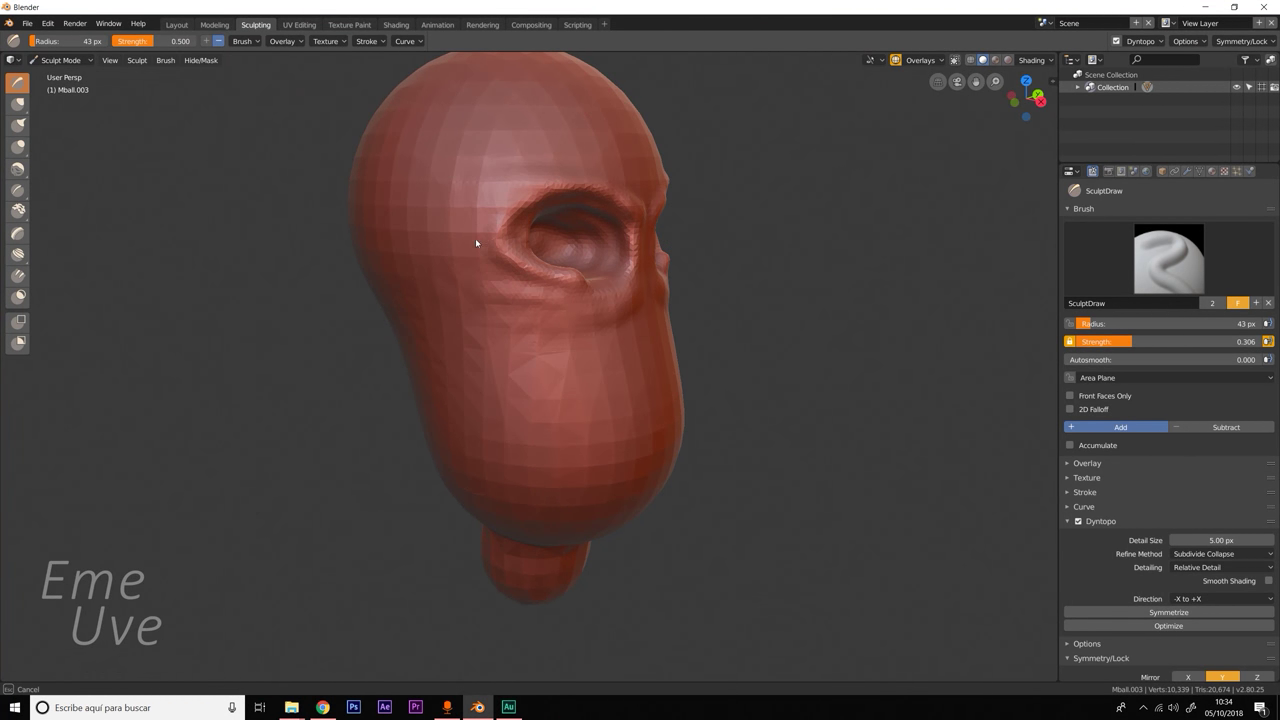
Sculpt and deepen a crease along the brow, building up the ridge above the left eye.
left_click_drag(482, 244, 502, 217)
mouse_move(408, 218)
left_mouse_down()
mouse_move(490, 209)
mouse_move(471, 240)
mouse_move(567, 185)
mouse_move(629, 215)
mouse_move(614, 206)
left_mouse_up()
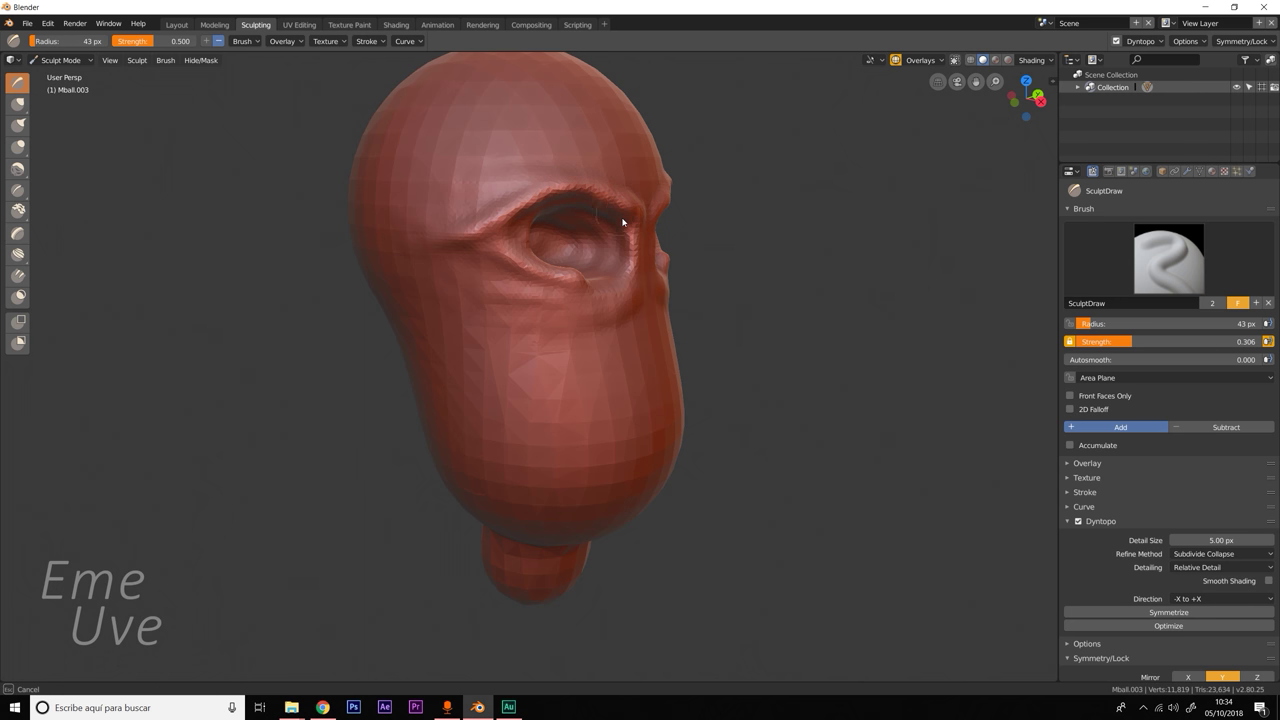
middle_click_drag(590, 225, 516, 204)
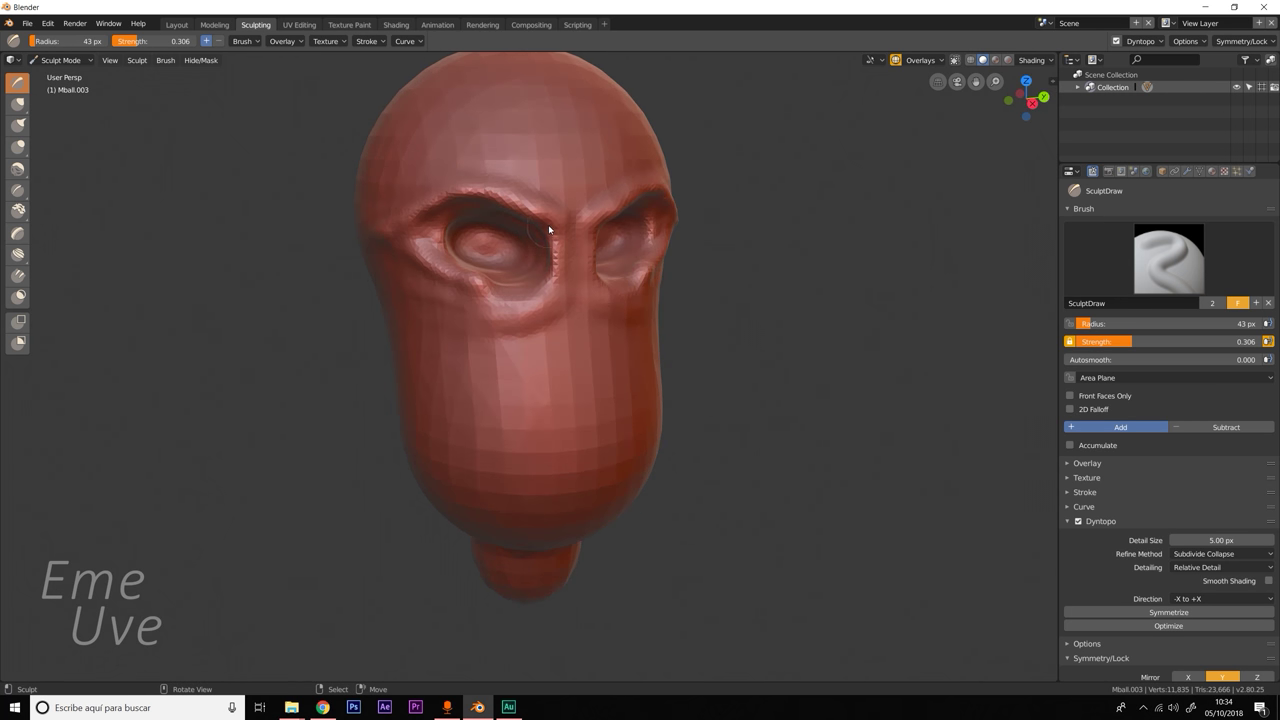
mouse_move(553, 232)
left_mouse_down()
mouse_move(500, 214)
mouse_move(539, 225)
mouse_move(512, 208)
left_mouse_up()
middle_click_drag(540, 232, 504, 240)
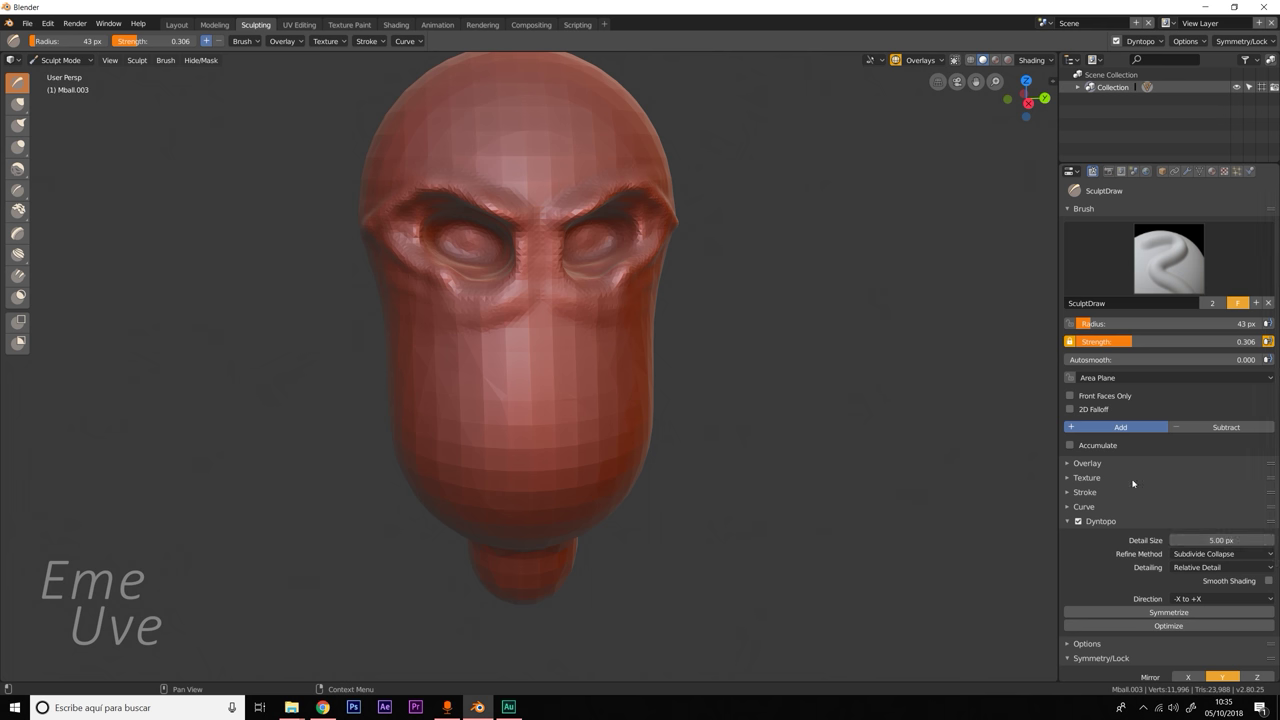
Refine the brows and lower eye rims, then sculpt strokes on the upper head.
mouse_move(549, 301)
left_mouse_down()
mouse_move(526, 291)
mouse_move(630, 301)
mouse_move(642, 267)
left_mouse_up()
mouse_move(591, 323)
middle_mouse_down()
mouse_move(659, 321)
mouse_move(591, 310)
middle_mouse_up()
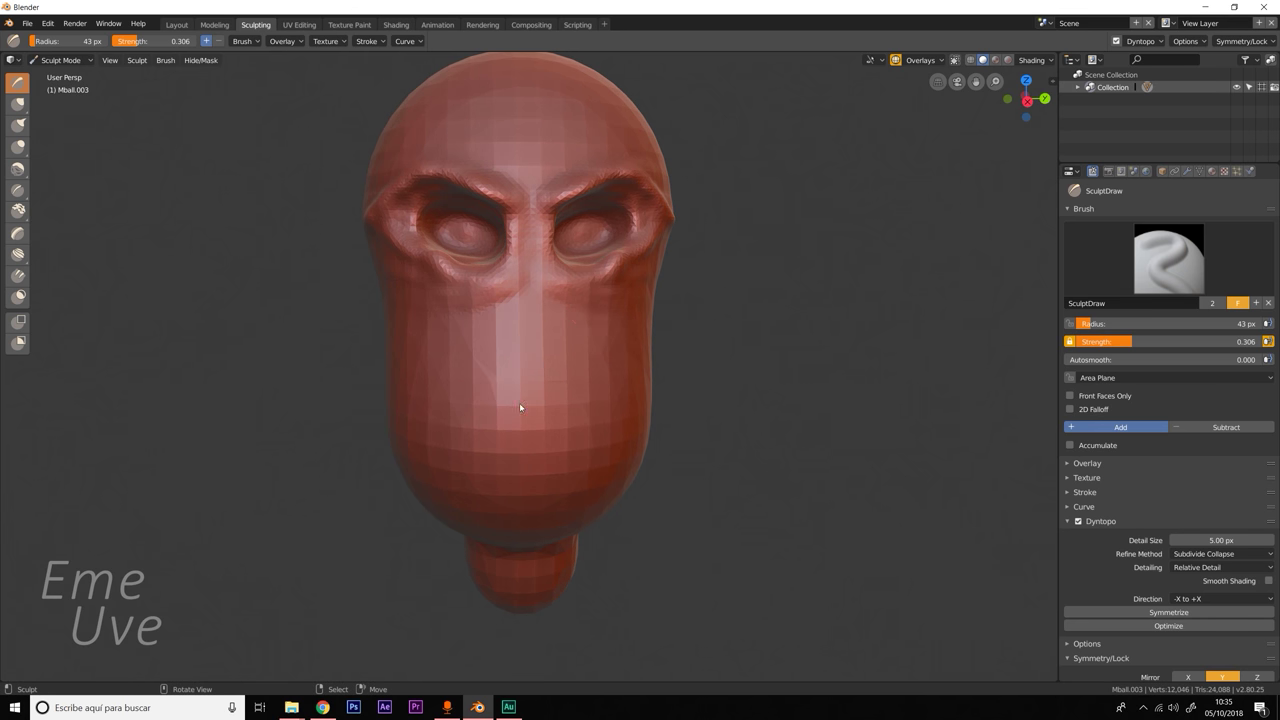
mouse_move(534, 322)
middle_mouse_down()
mouse_move(571, 329)
mouse_move(557, 350)
middle_mouse_up()
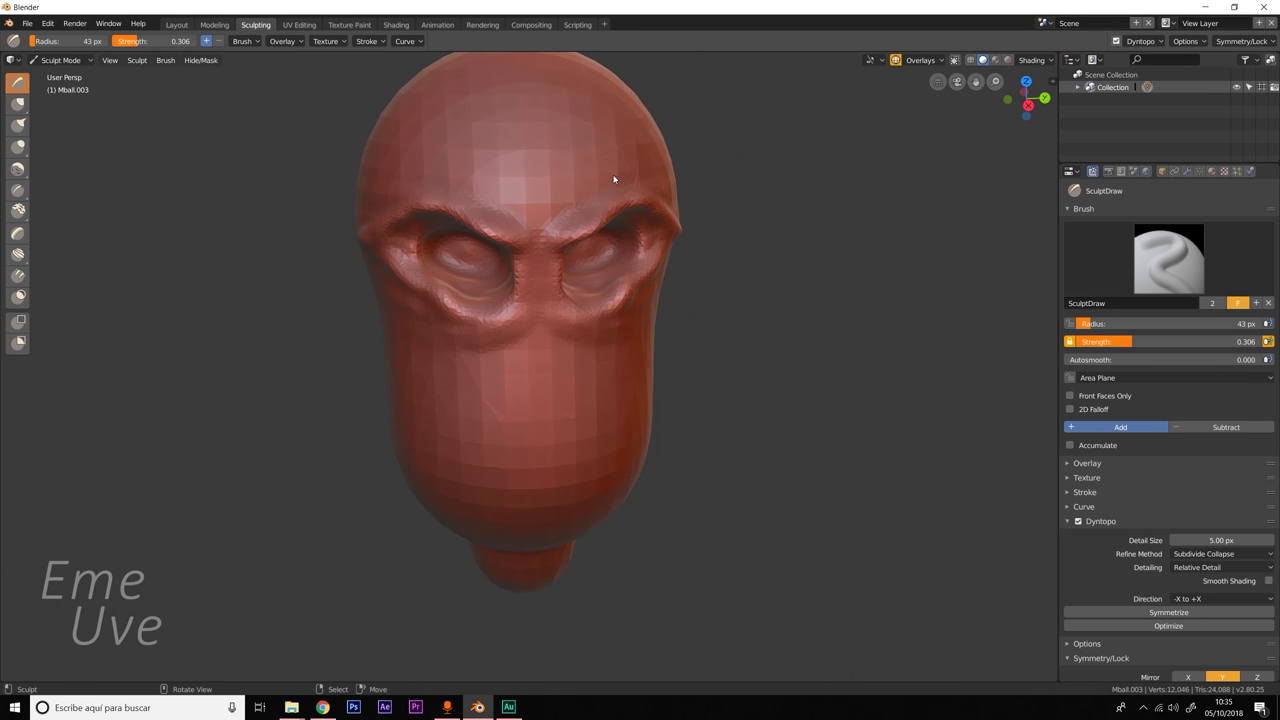
mouse_move(625, 185)
left_mouse_down()
mouse_move(625, 165)
mouse_move(540, 162)
mouse_move(552, 150)
mouse_move(411, 156)
mouse_move(429, 123)
mouse_move(421, 144)
mouse_move(610, 100)
left_mouse_up()
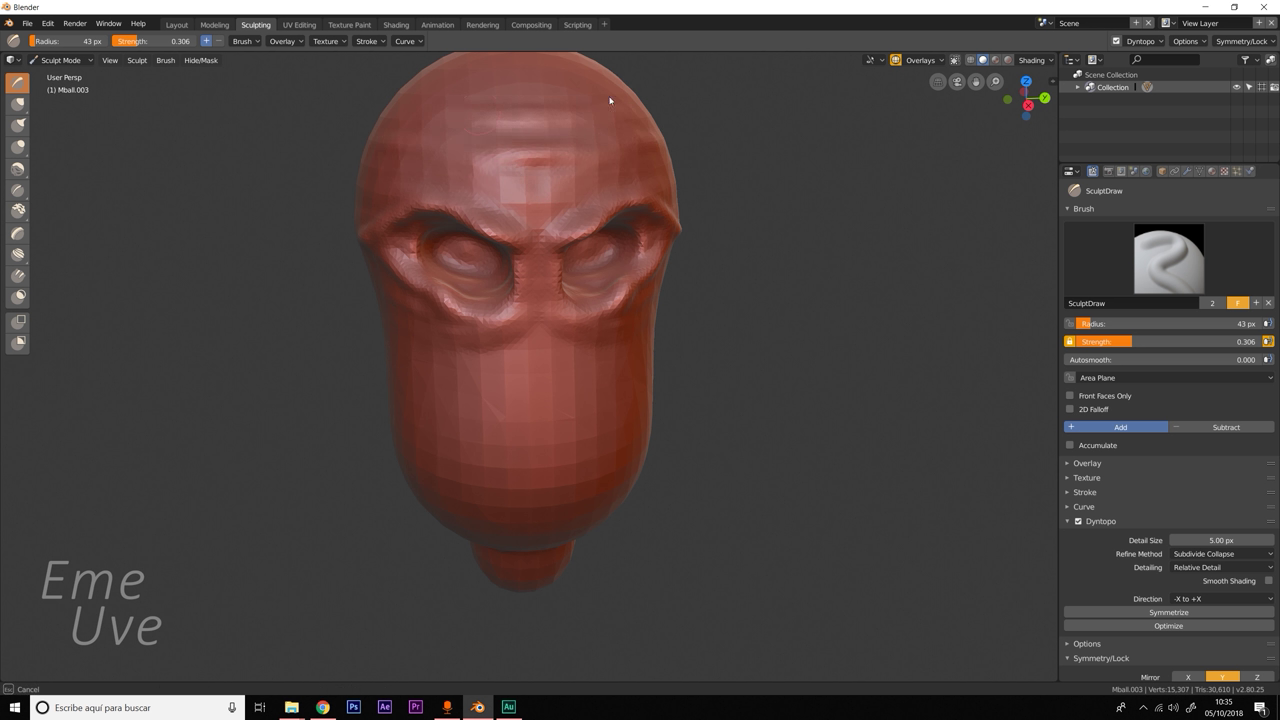
left_click_drag(505, 98, 474, 126)
mouse_move(474, 126)
middle_mouse_down()
mouse_move(480, 187)
mouse_move(543, 143)
middle_mouse_up()
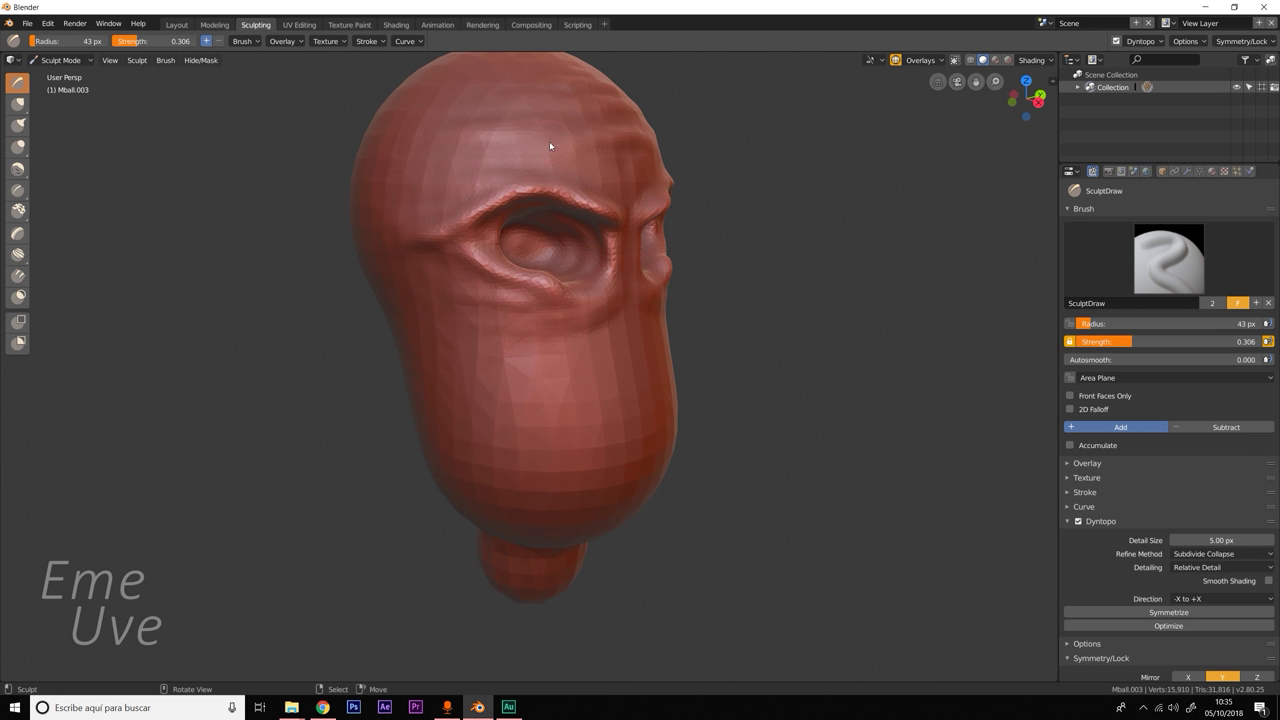
Sculpt horizontal wrinkle ridges across the forehead.
left_click_drag(548, 146, 486, 147)
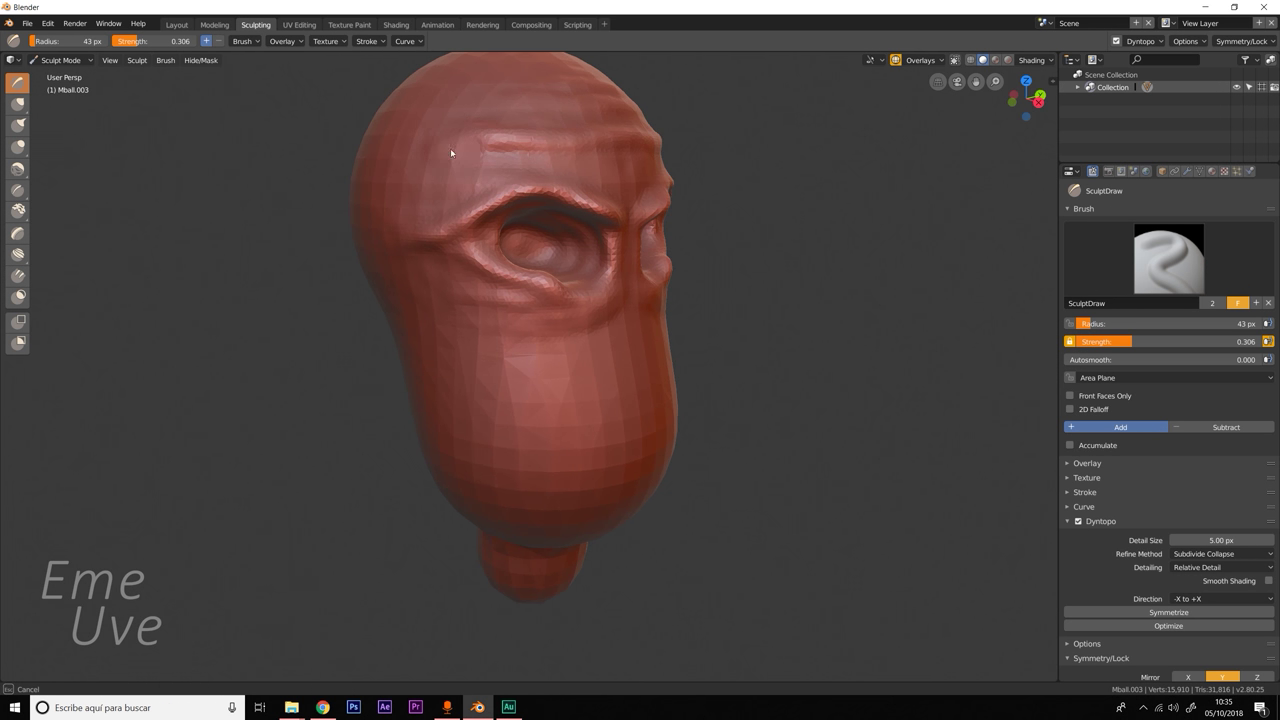
middle_click_drag(513, 194, 622, 143)
mouse_move(622, 143)
left_mouse_down()
mouse_move(515, 138)
mouse_move(395, 157)
mouse_move(481, 136)
mouse_move(634, 137)
mouse_move(566, 186)
mouse_move(406, 194)
left_mouse_up()
left_click_drag(611, 207, 601, 225)
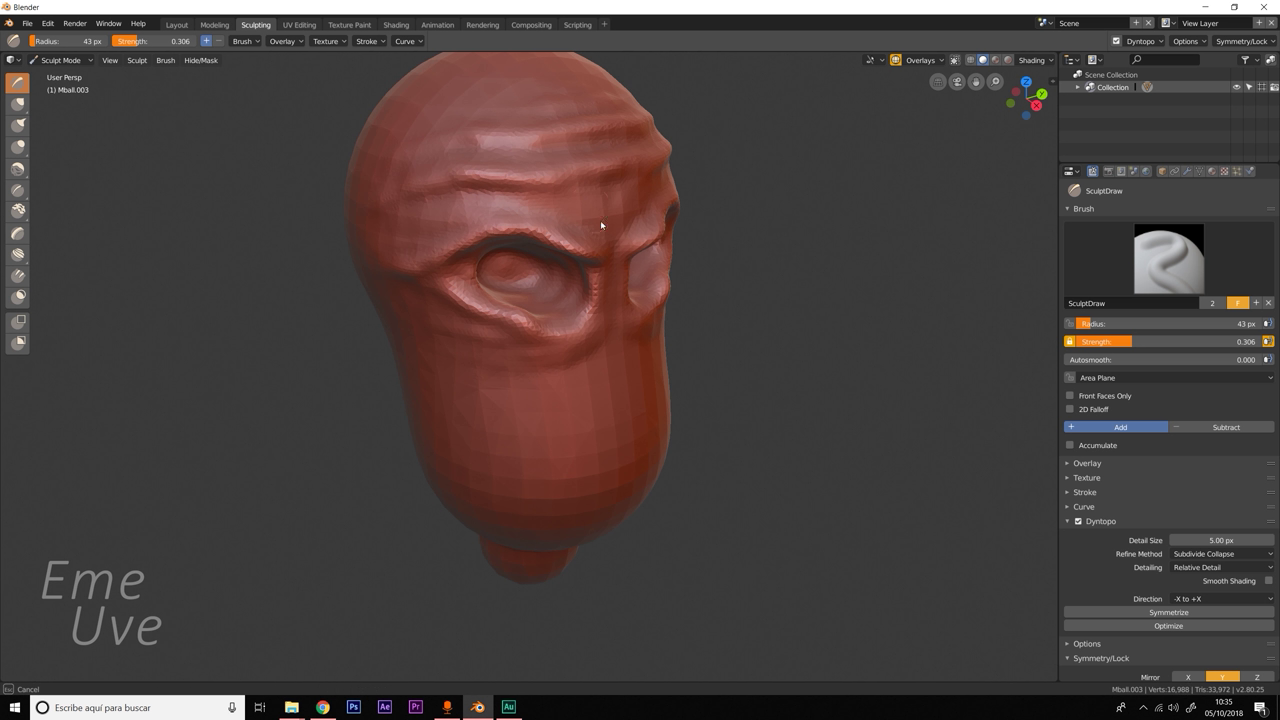
mouse_move(604, 190)
left_mouse_down()
mouse_move(616, 158)
mouse_move(383, 186)
left_mouse_up()
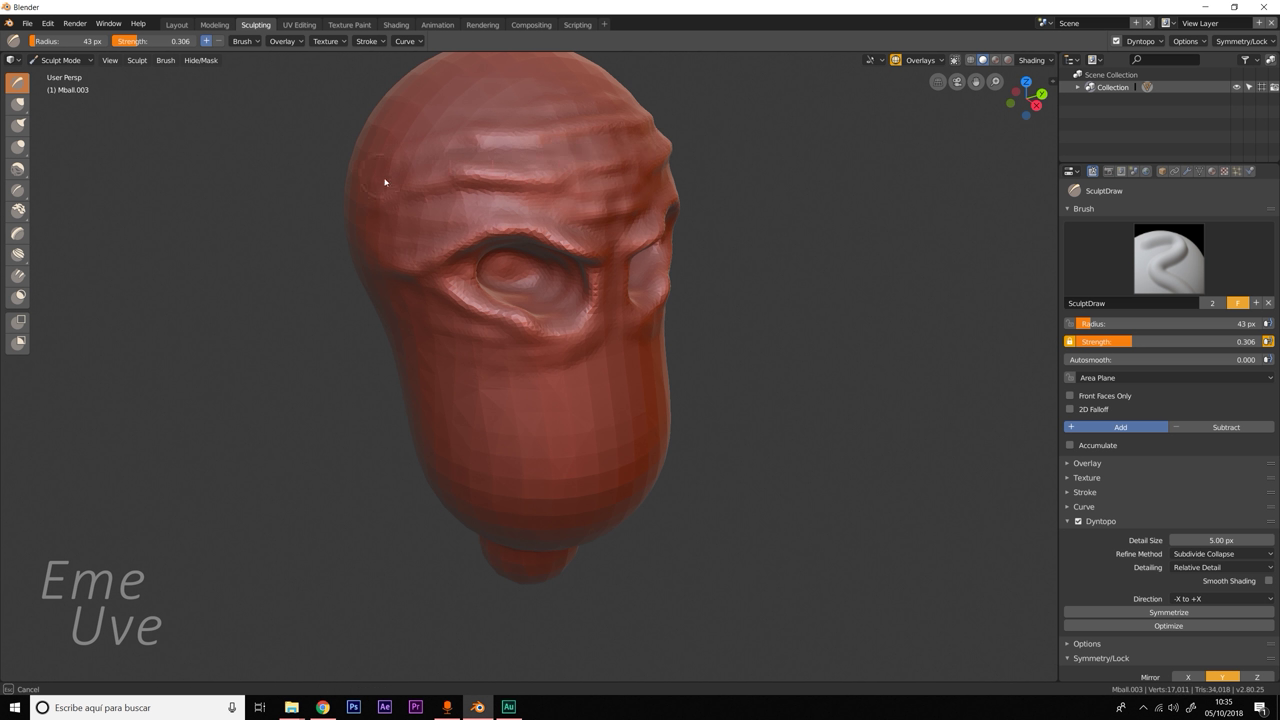
middle_click_drag(551, 203, 623, 131)
left_click_drag(623, 131, 423, 189)
Add further forehead wrinkles and check the head from the back and front.
mouse_move(626, 123)
left_mouse_down()
mouse_move(542, 120)
mouse_move(414, 163)
left_mouse_up()
left_click_drag(545, 103, 468, 168)
mouse_move(468, 168)
middle_mouse_down()
mouse_move(537, 194)
mouse_move(583, 178)
middle_mouse_up()
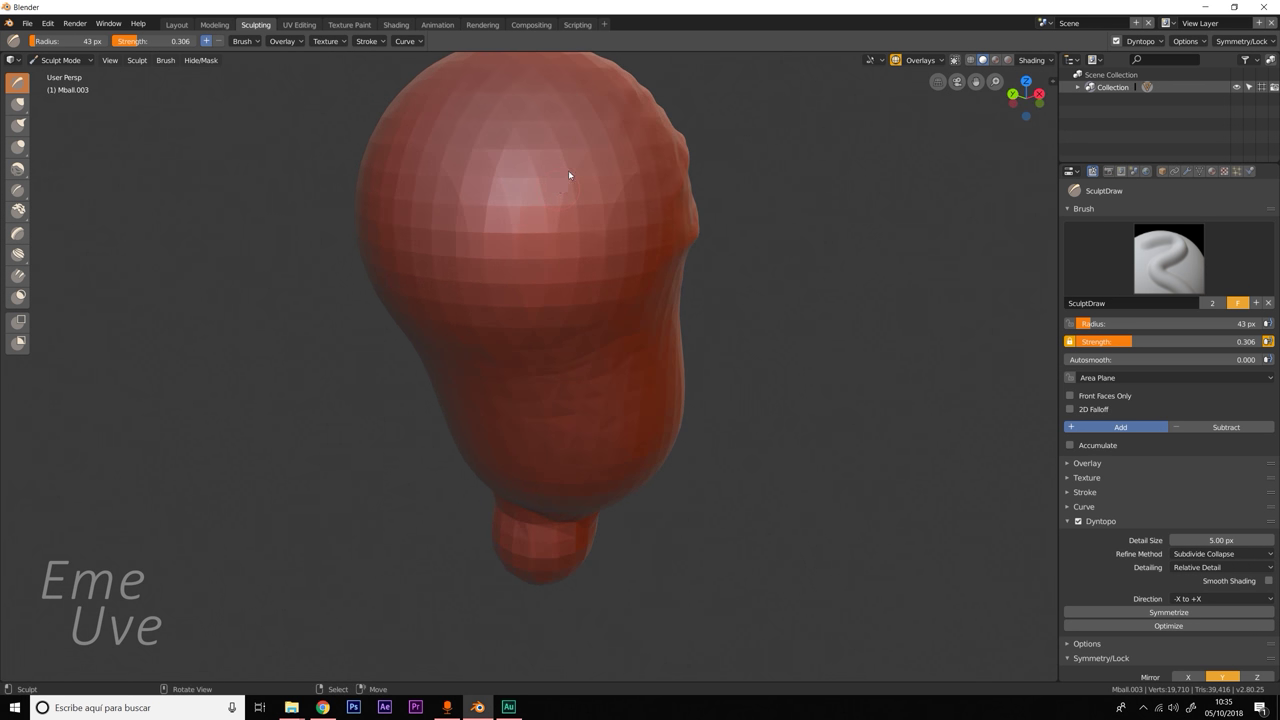
mouse_move(636, 251)
middle_mouse_down()
mouse_move(491, 243)
mouse_move(510, 240)
middle_mouse_up()
mouse_move(675, 325)
middle_mouse_down()
mouse_move(597, 323)
mouse_move(606, 300)
mouse_move(599, 308)
middle_mouse_up()
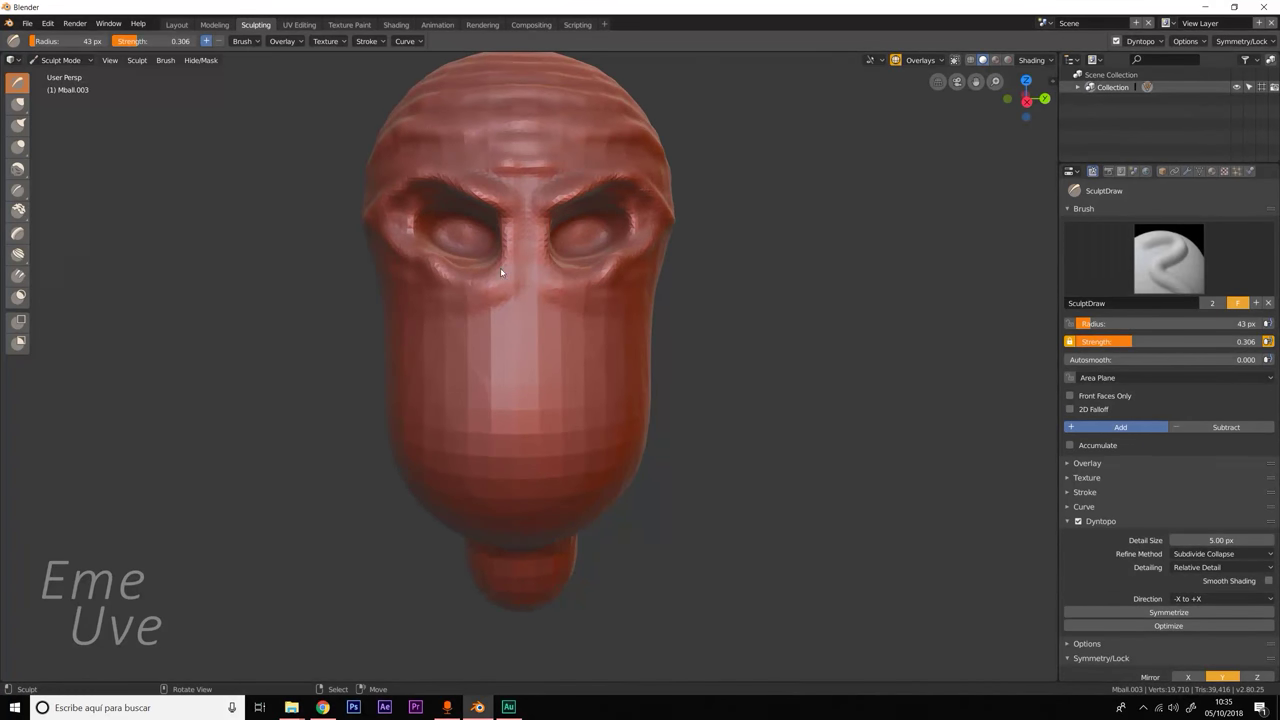
left_click_drag(455, 427, 537, 420)
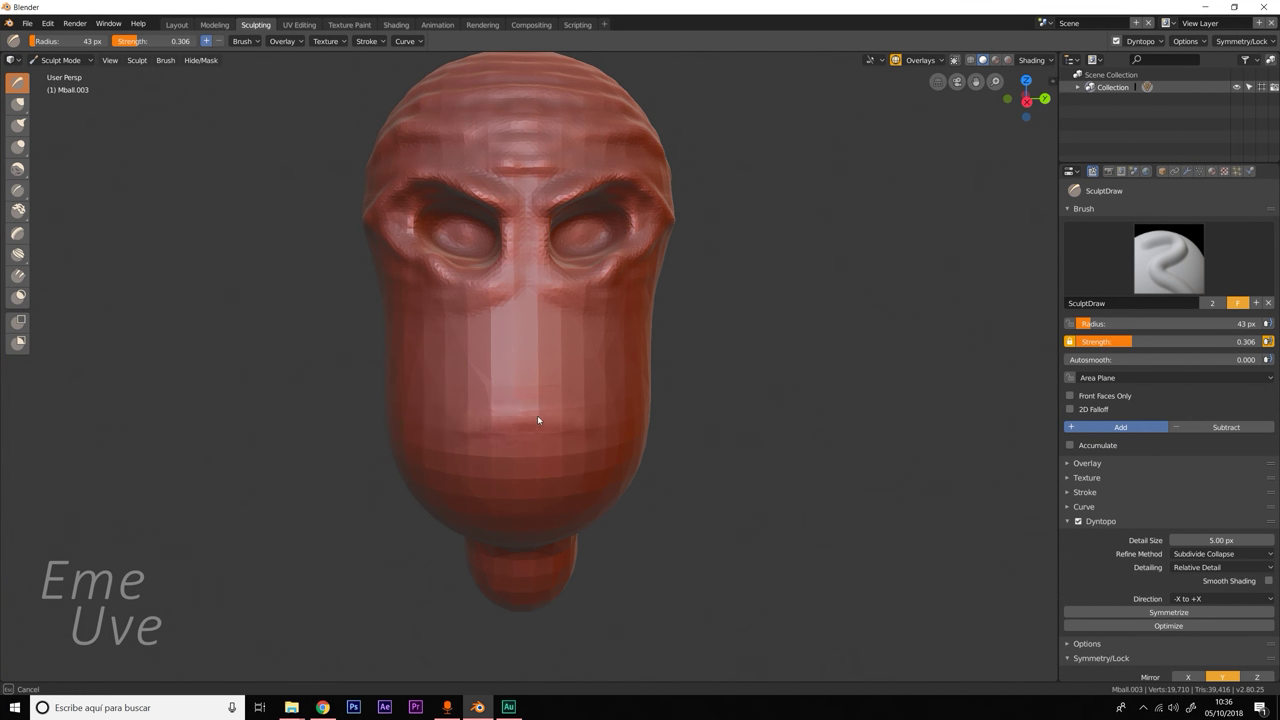
left_click_drag(614, 424, 400, 420)
mouse_move(457, 449)
left_mouse_down()
mouse_move(554, 443)
mouse_move(414, 443)
mouse_move(529, 443)
mouse_move(471, 457)
mouse_move(580, 447)
left_mouse_up()
middle_click_drag(486, 423, 578, 455)
middle_click_drag(637, 423, 604, 421)
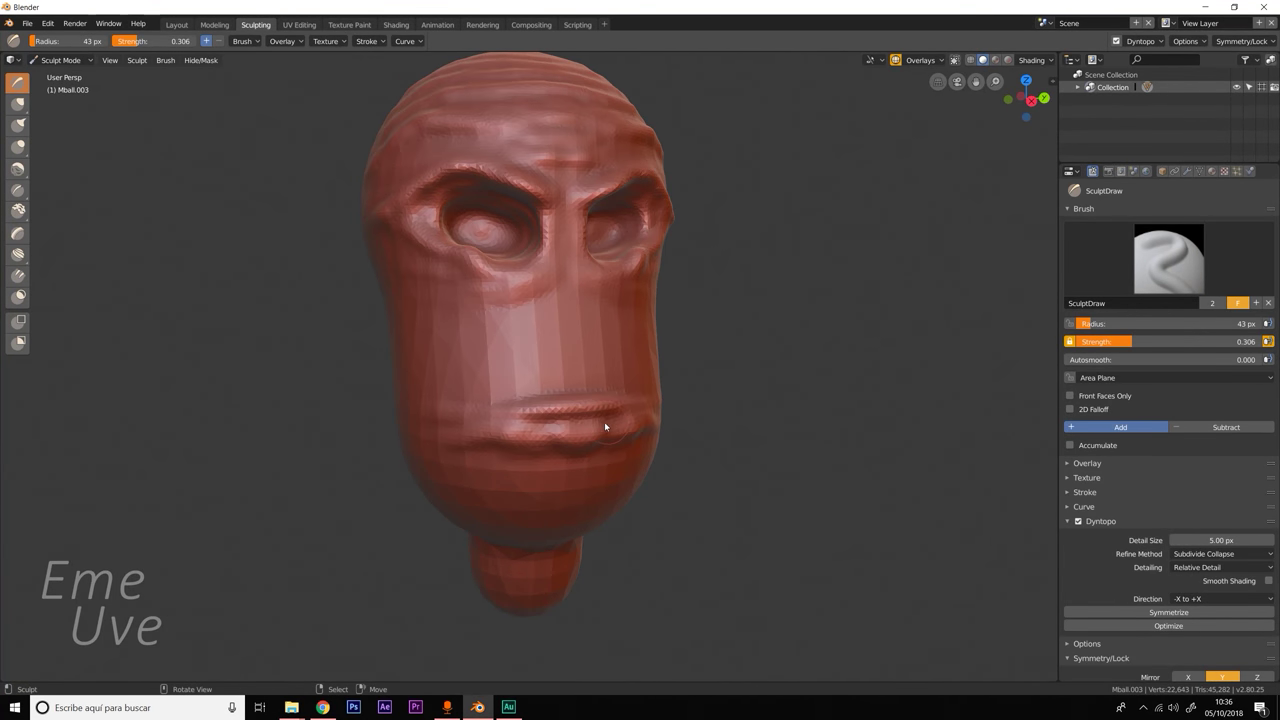
left_click_drag(606, 428, 654, 394, "ctrl")
key("ctrl+z")
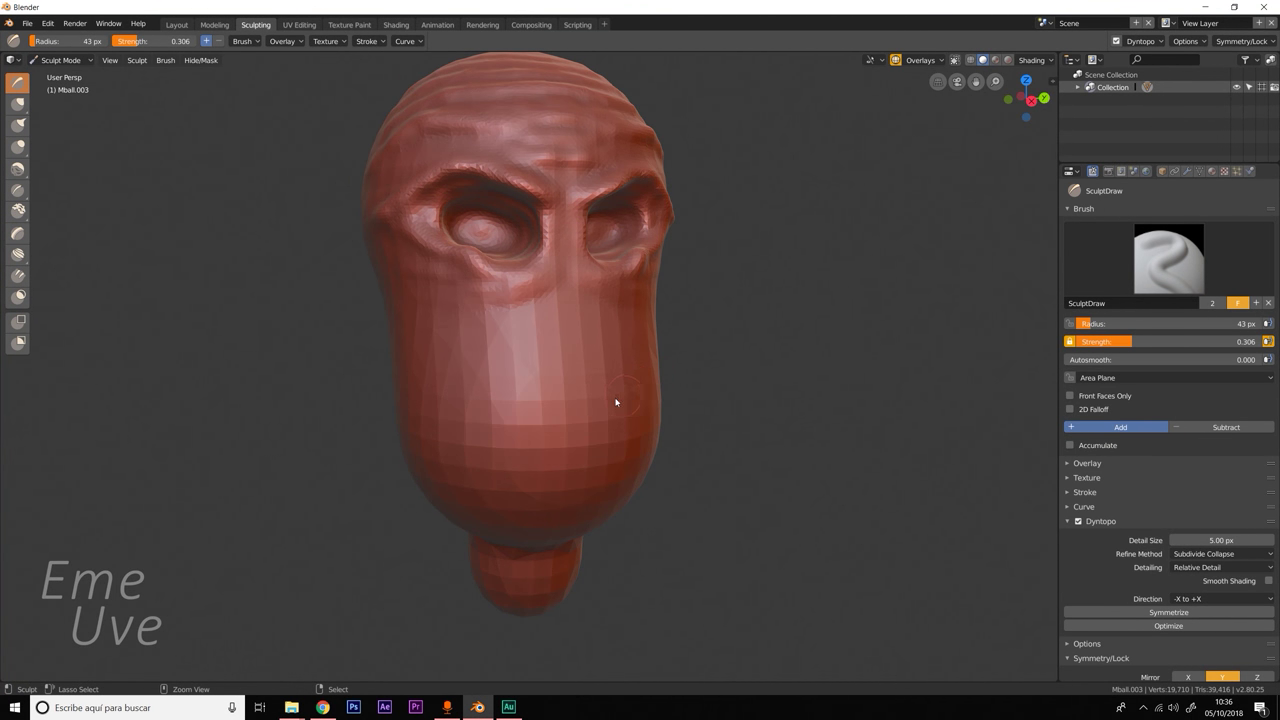
mouse_move(608, 426)
middle_mouse_down()
mouse_move(577, 431)
mouse_move(591, 448)
mouse_move(562, 434)
middle_mouse_up()
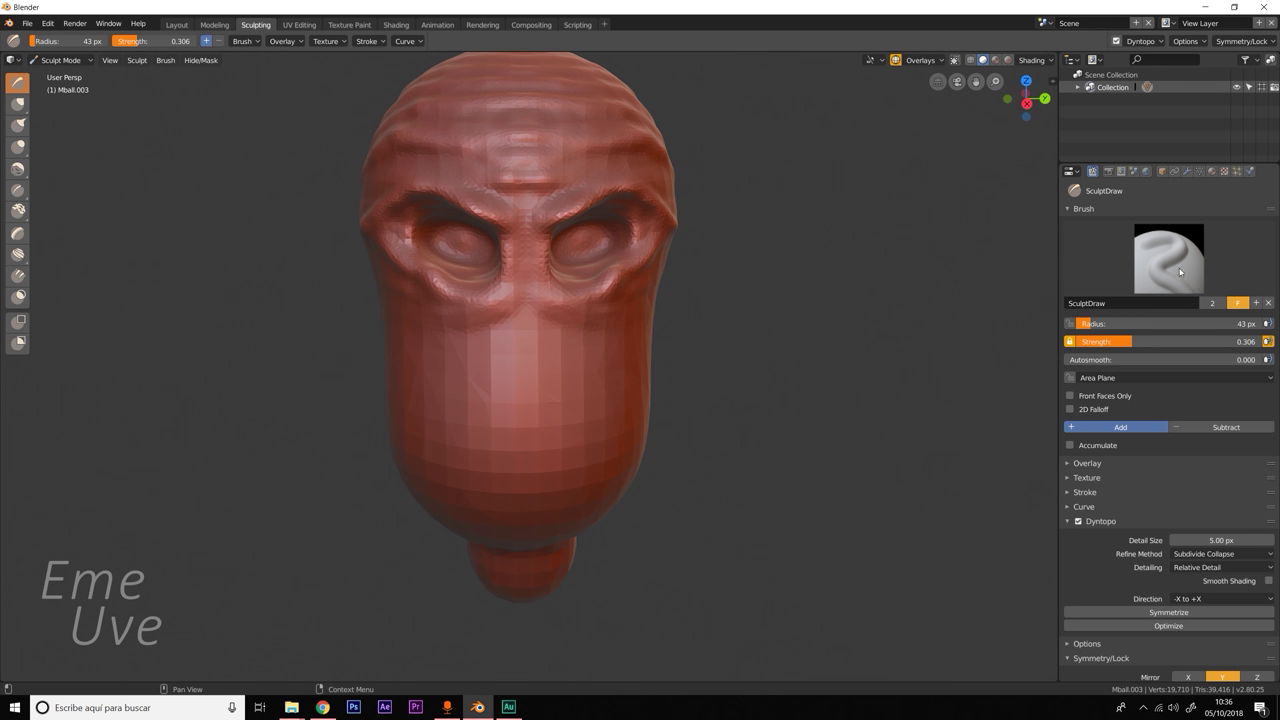
Set the brush to Subtract and carve a deeper, wider mouth slit.
left_click(1180, 427)
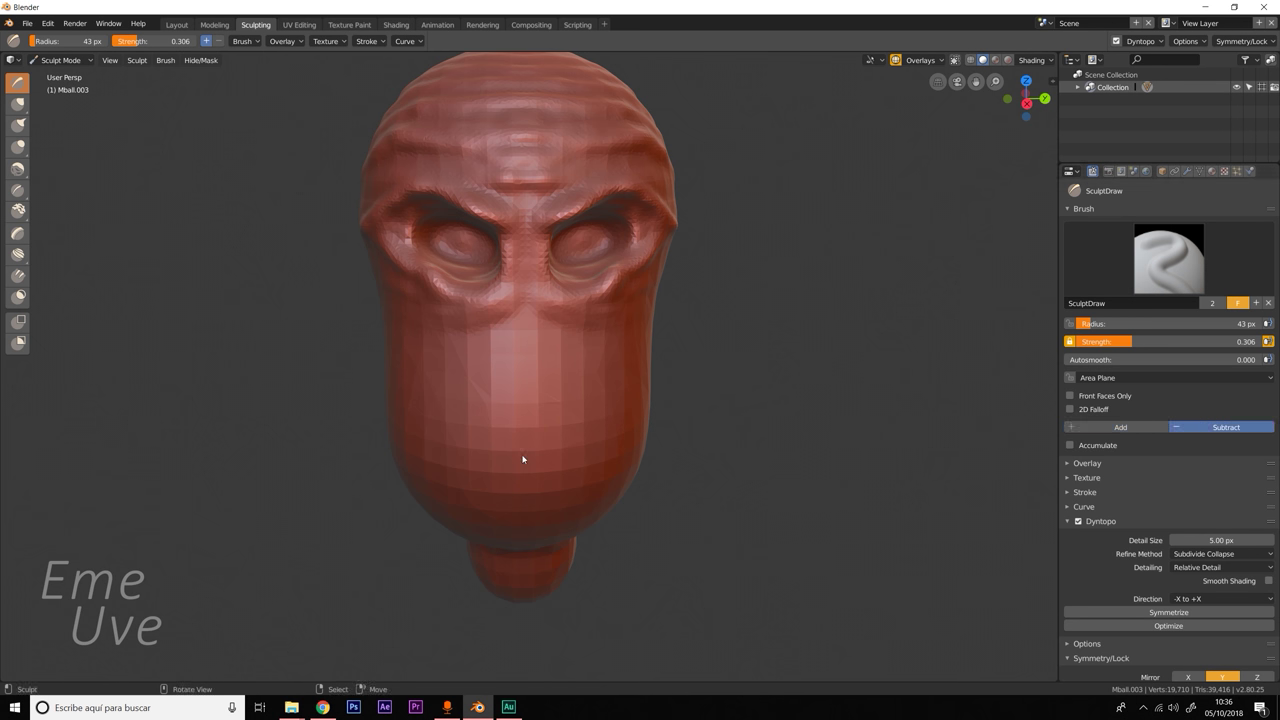
middle_click_drag(528, 471, 484, 443)
mouse_move(484, 443)
left_mouse_down()
mouse_move(552, 440)
mouse_move(466, 444)
left_mouse_up()
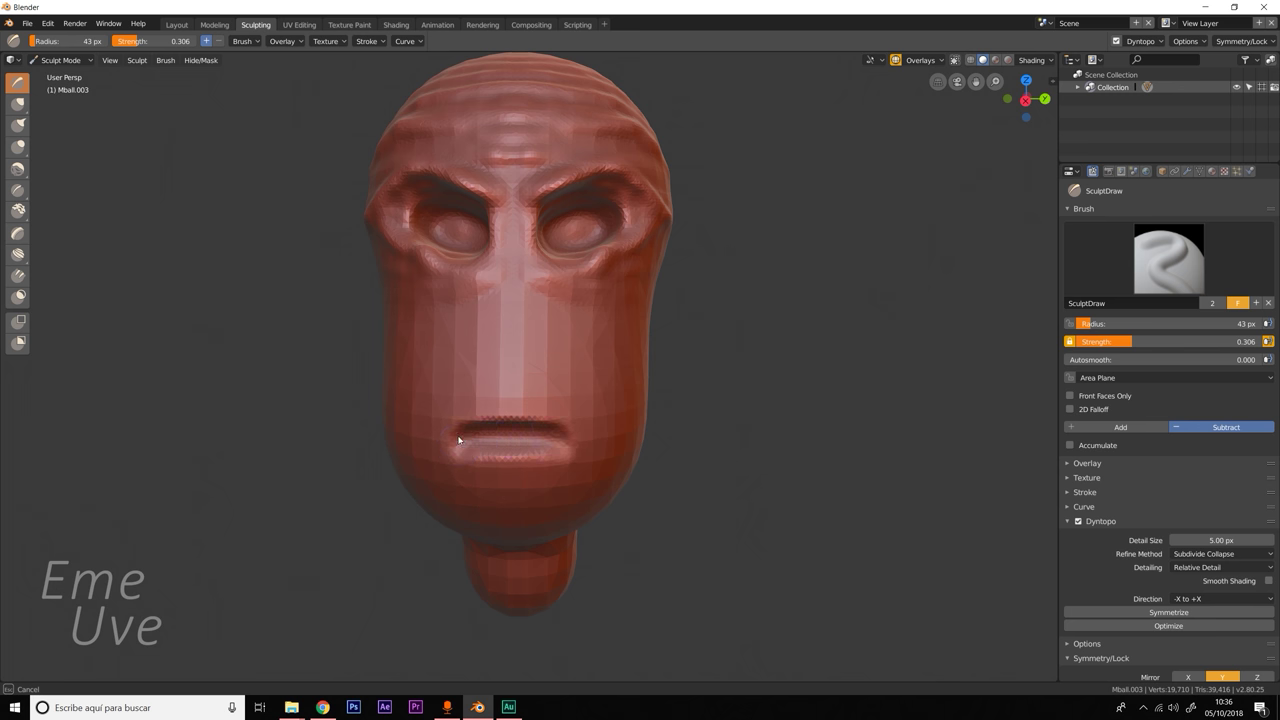
left_click_drag(457, 445, 537, 443)
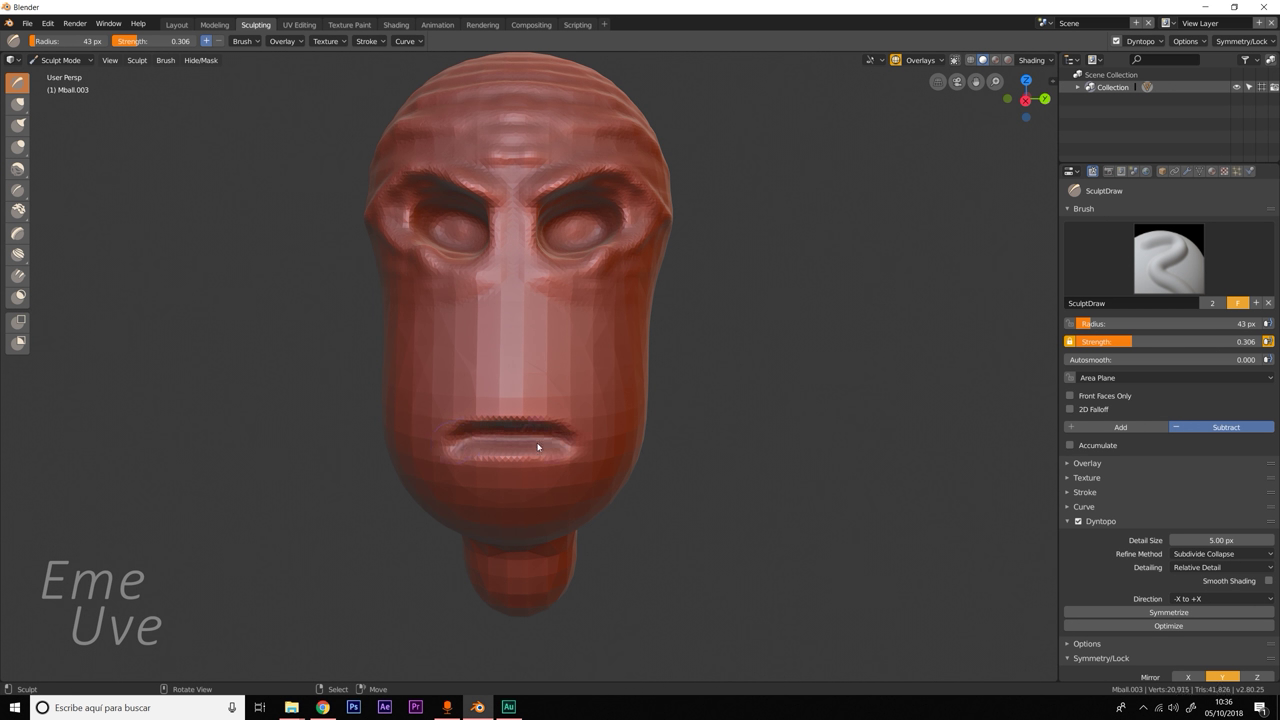
mouse_move(537, 443)
middle_mouse_down()
mouse_move(600, 459)
mouse_move(588, 451)
mouse_move(613, 445)
middle_mouse_up()
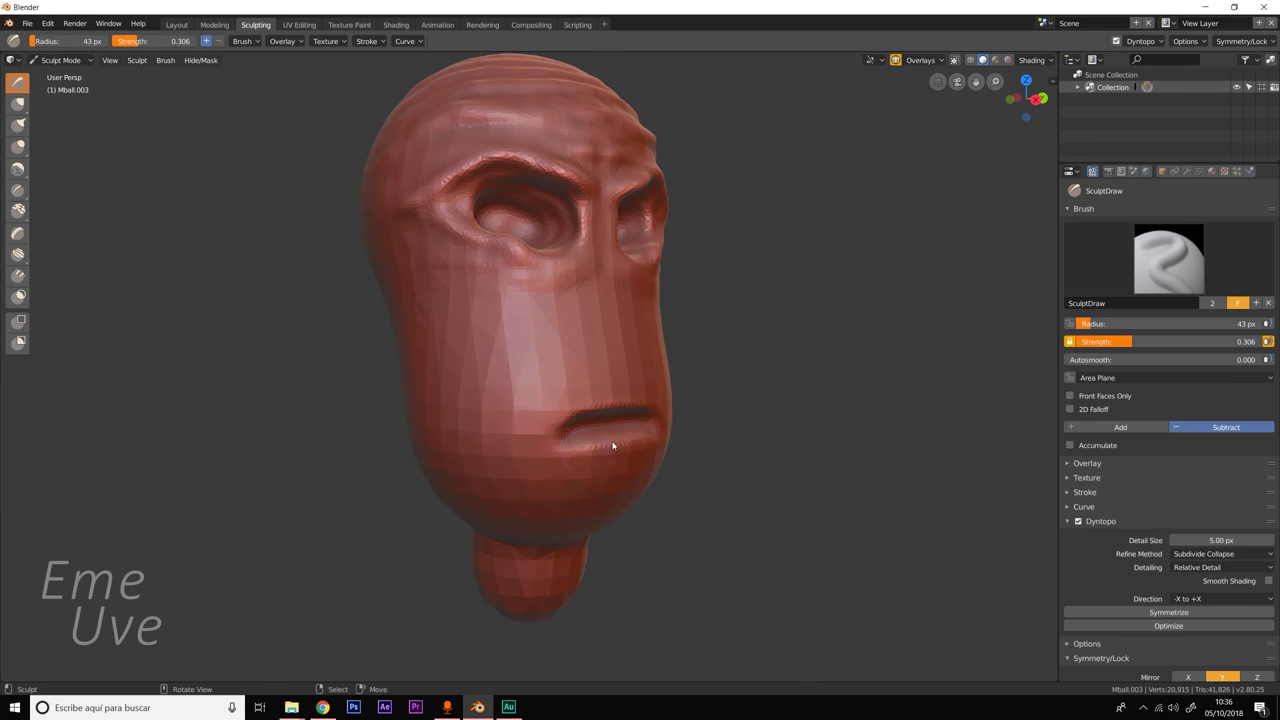
Switch the brush back to Add and build up the lips around the mouth.
left_click(1119, 427)
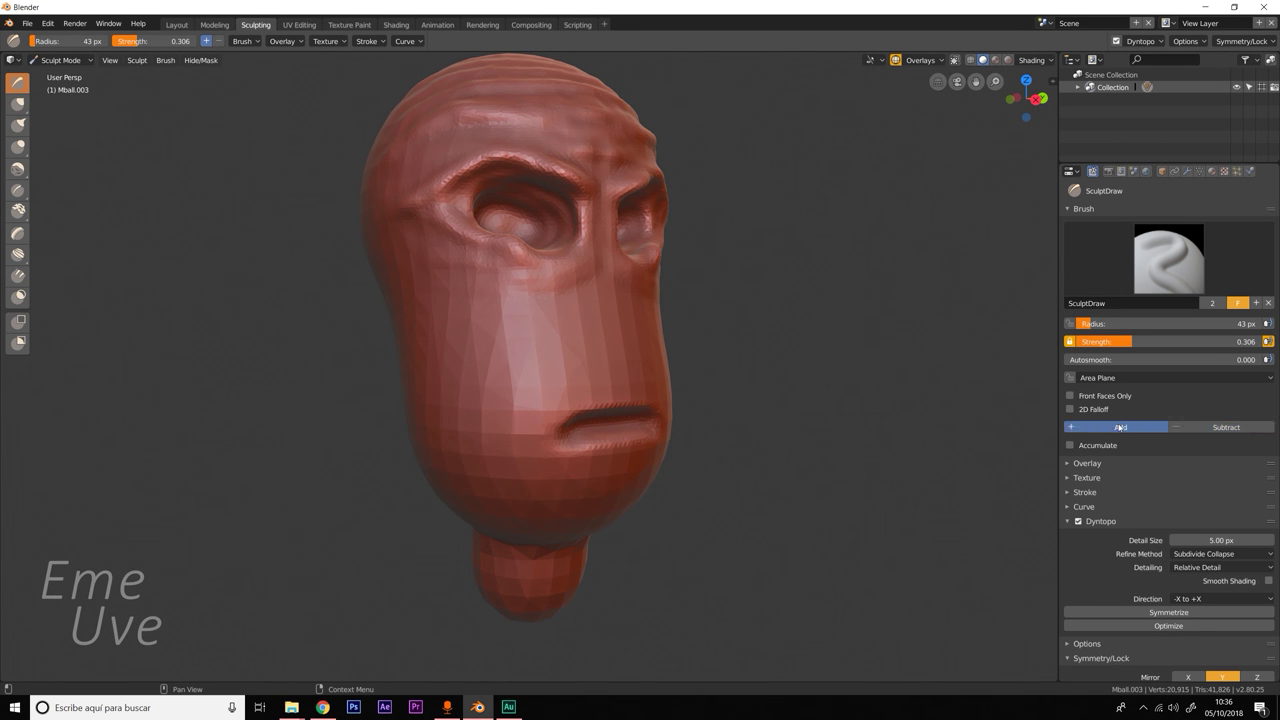
mouse_move(583, 451)
left_mouse_down()
mouse_move(614, 449)
mouse_move(577, 449)
mouse_move(573, 424)
mouse_move(603, 409)
mouse_move(556, 424)
mouse_move(565, 446)
left_mouse_up()
mouse_move(604, 445)
middle_mouse_down()
mouse_move(577, 454)
mouse_move(548, 437)
middle_mouse_up()
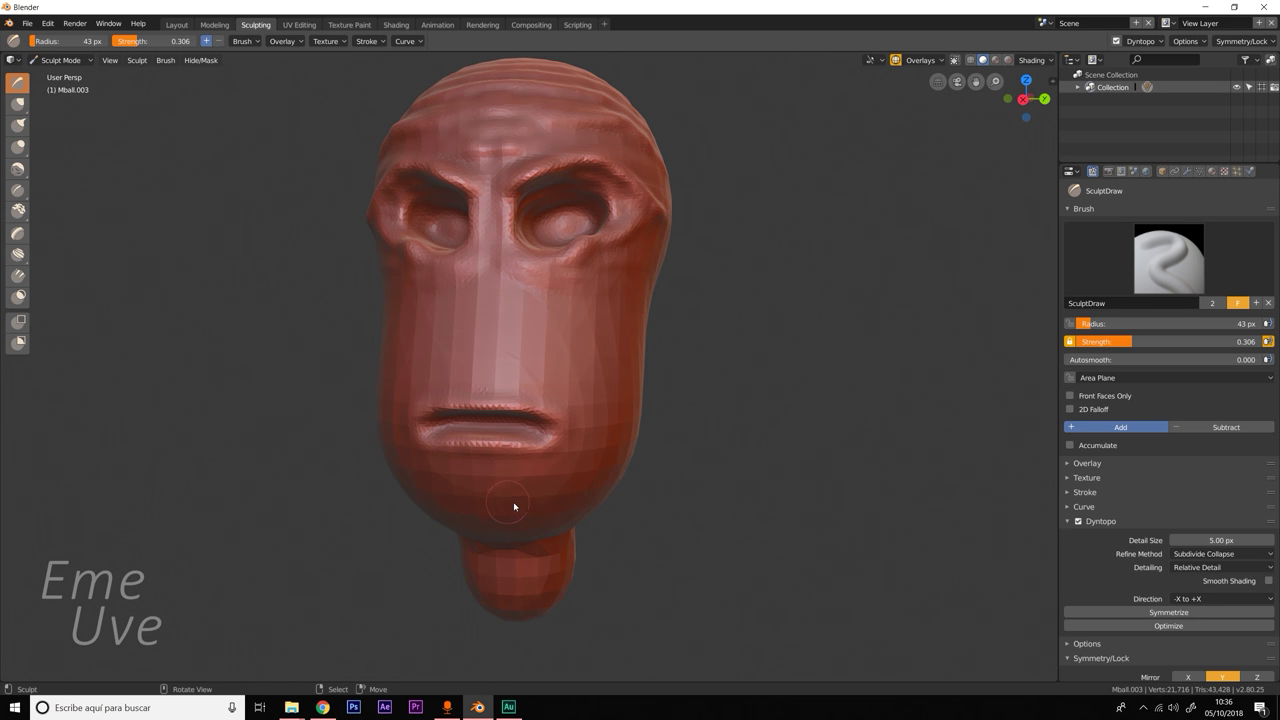
Raise a bump on the chin and reshape the lower lip from below.
middle_click_drag(514, 507, 556, 477)
mouse_move(566, 446)
left_mouse_down()
mouse_move(530, 453)
mouse_move(492, 439)
left_mouse_up()
left_click_drag(454, 415, 443, 434)
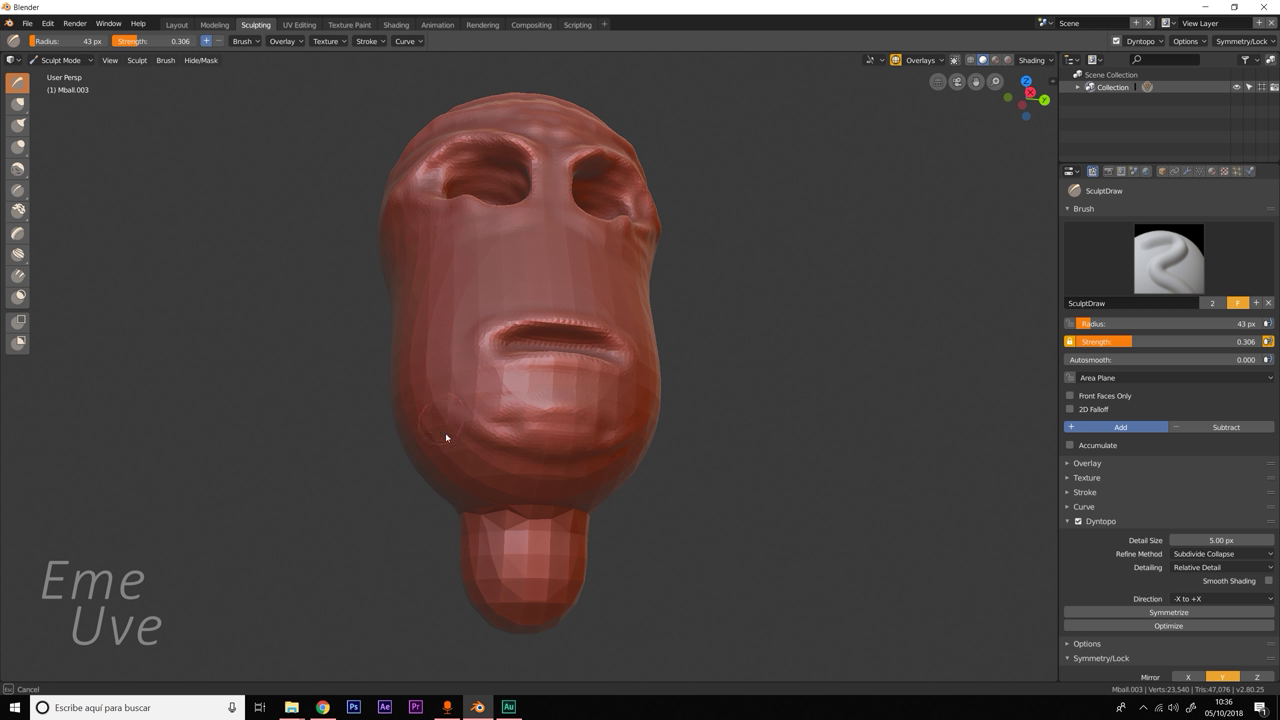
left_click_drag(563, 457, 461, 415)
mouse_move(530, 446)
left_mouse_down()
mouse_move(556, 420)
mouse_move(466, 423)
left_mouse_up()
mouse_move(466, 423)
middle_mouse_down()
mouse_move(525, 465)
mouse_move(517, 502)
mouse_move(502, 503)
middle_mouse_up()
Smooth the ridges above the upper lip, then try and undo nostril grooves.
left_click_drag(550, 462, 626, 407, "shift")
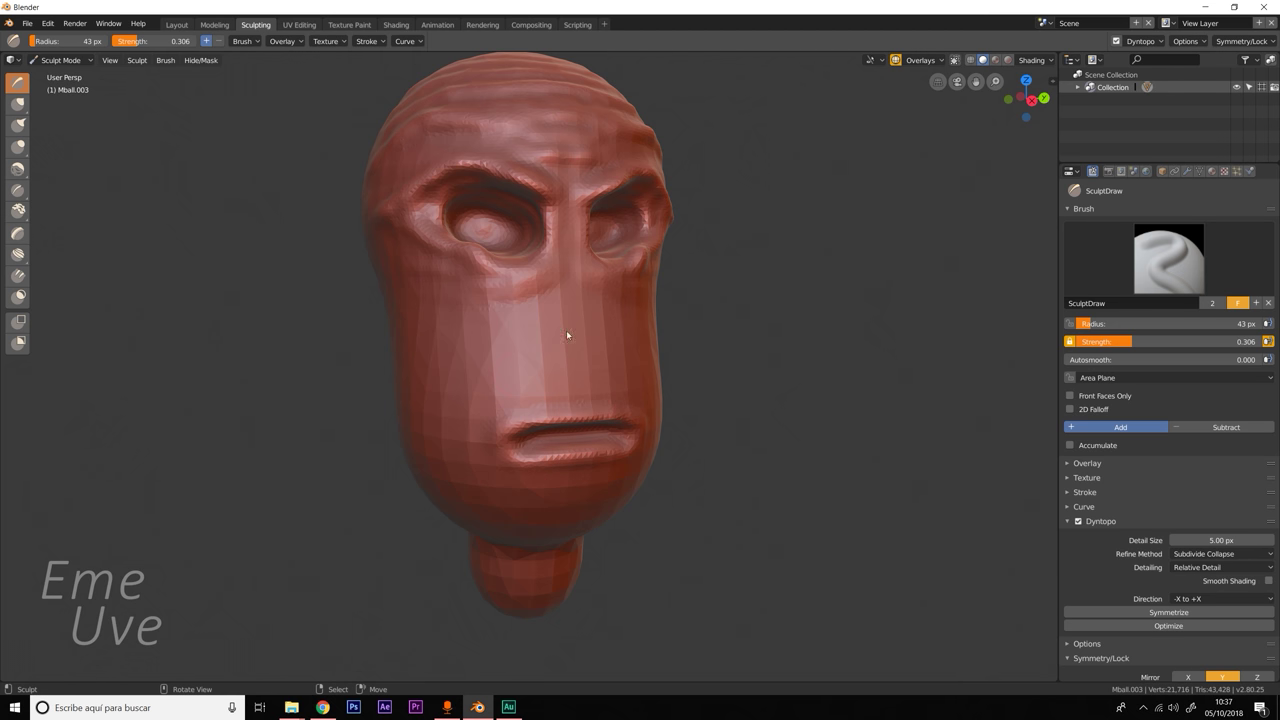
mouse_move(565, 379)
middle_mouse_down()
mouse_move(650, 385)
mouse_move(646, 374)
mouse_move(571, 383)
mouse_move(623, 318)
middle_mouse_up()
left_click_drag(531, 322, 547, 334)
middle_click_drag(593, 376, 570, 381)
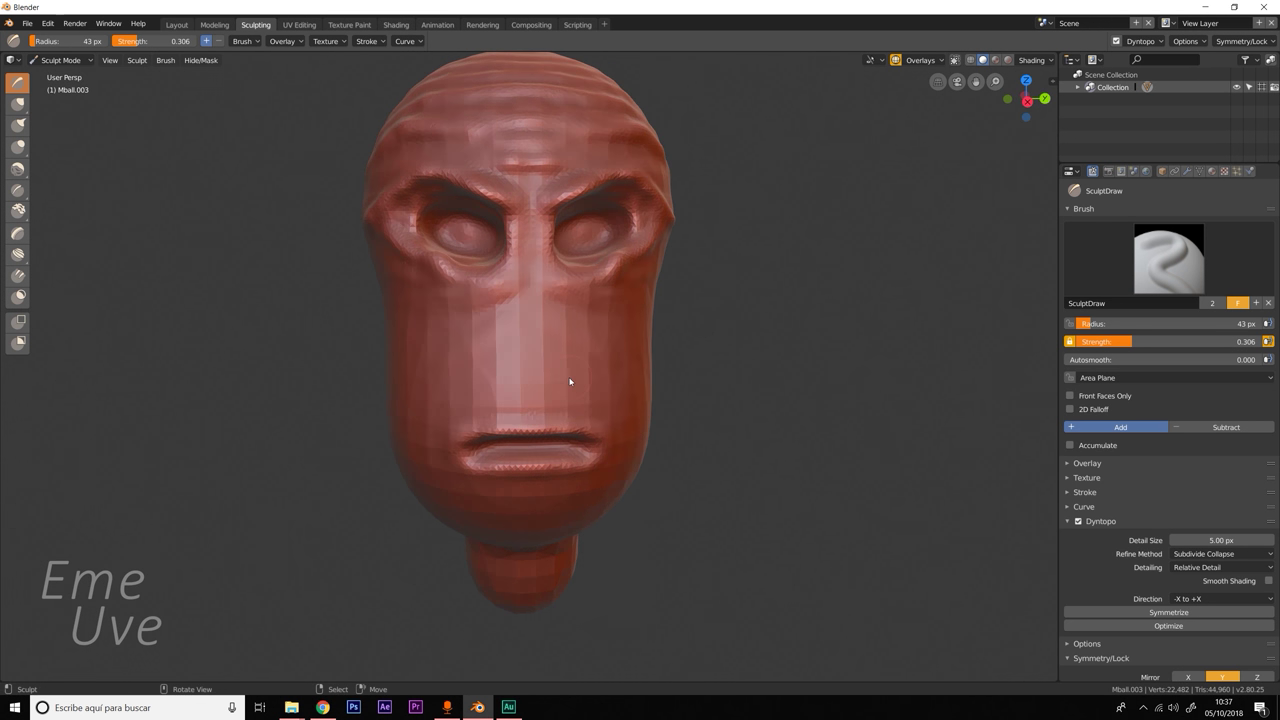
mouse_move(546, 344)
left_mouse_down("ctrl")
mouse_move(566, 366)
mouse_move(479, 368)
left_mouse_up("ctrl")
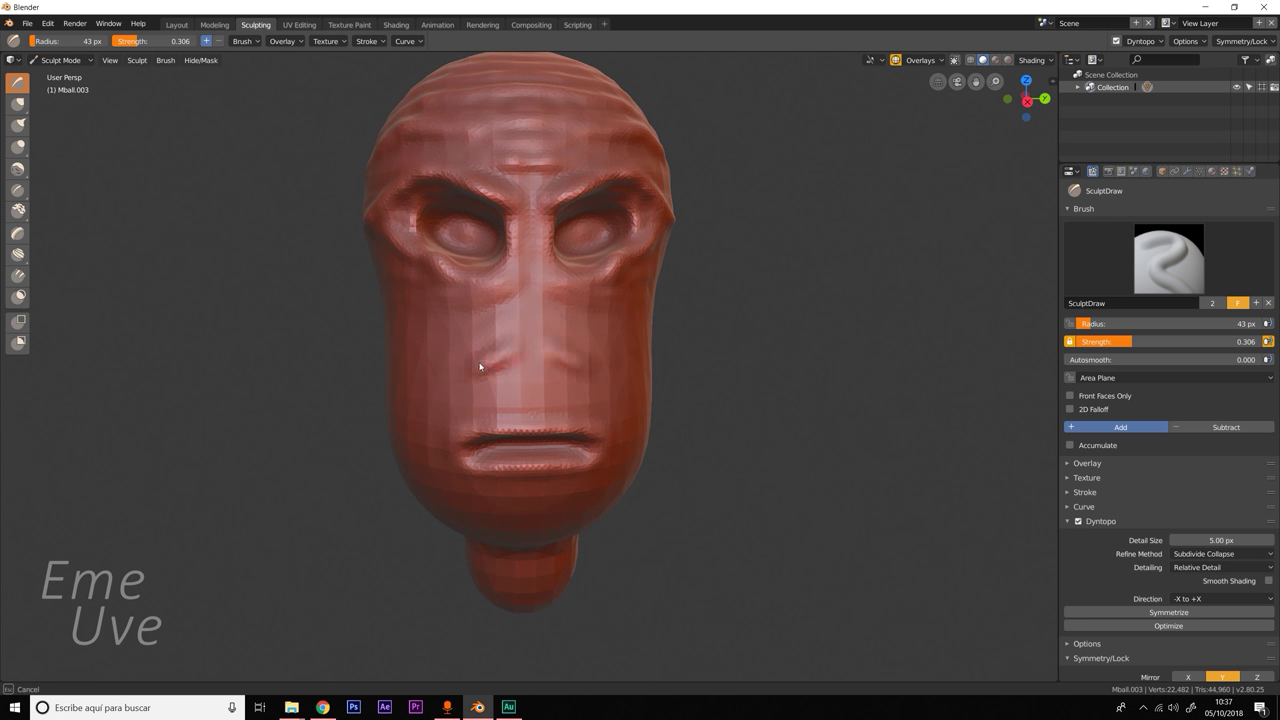
key("ctrl+z")
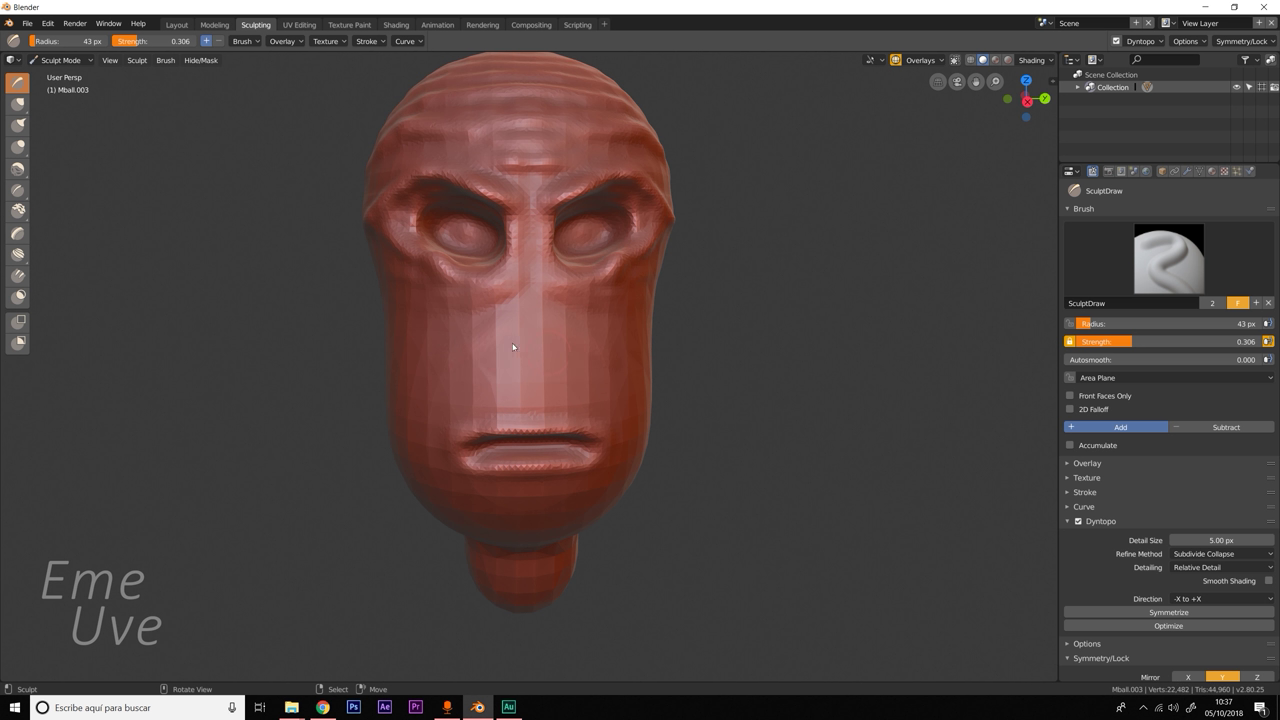
Set the brush to Subtract, carve into the nose, undo cheek marks, and shrink the radius.
left_click(1222, 427)
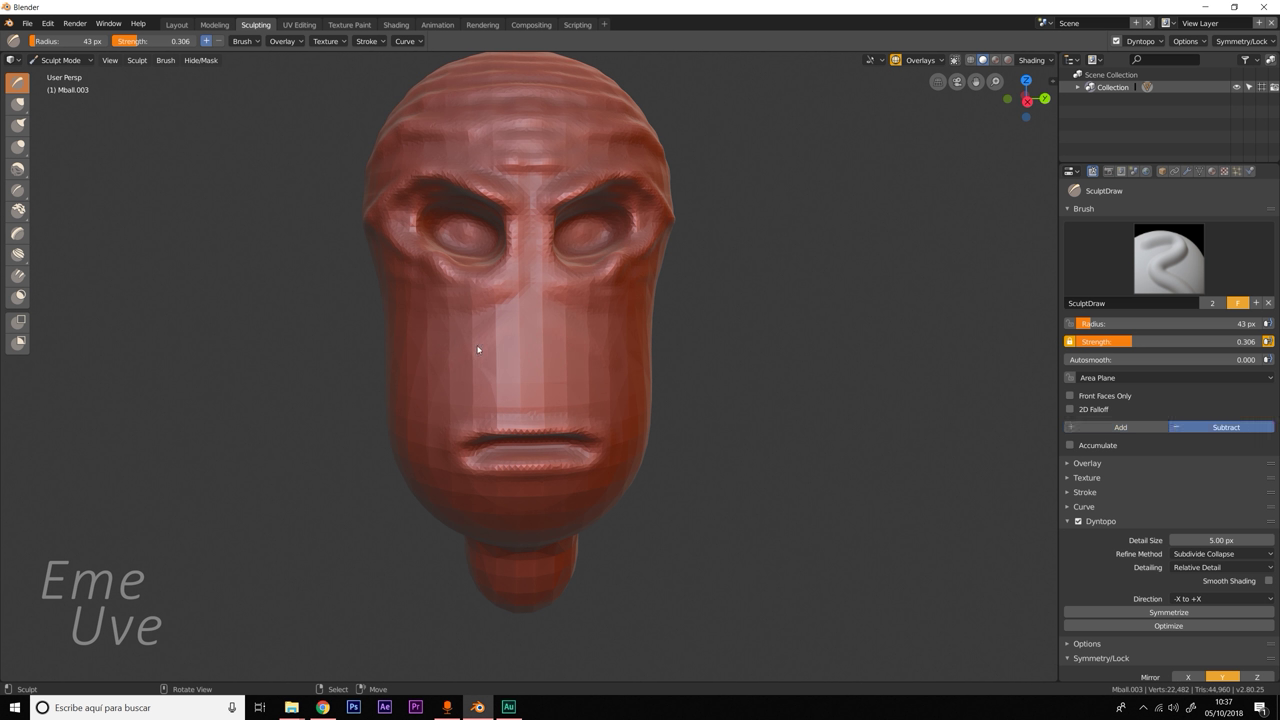
left_click_drag(539, 386, 489, 386)
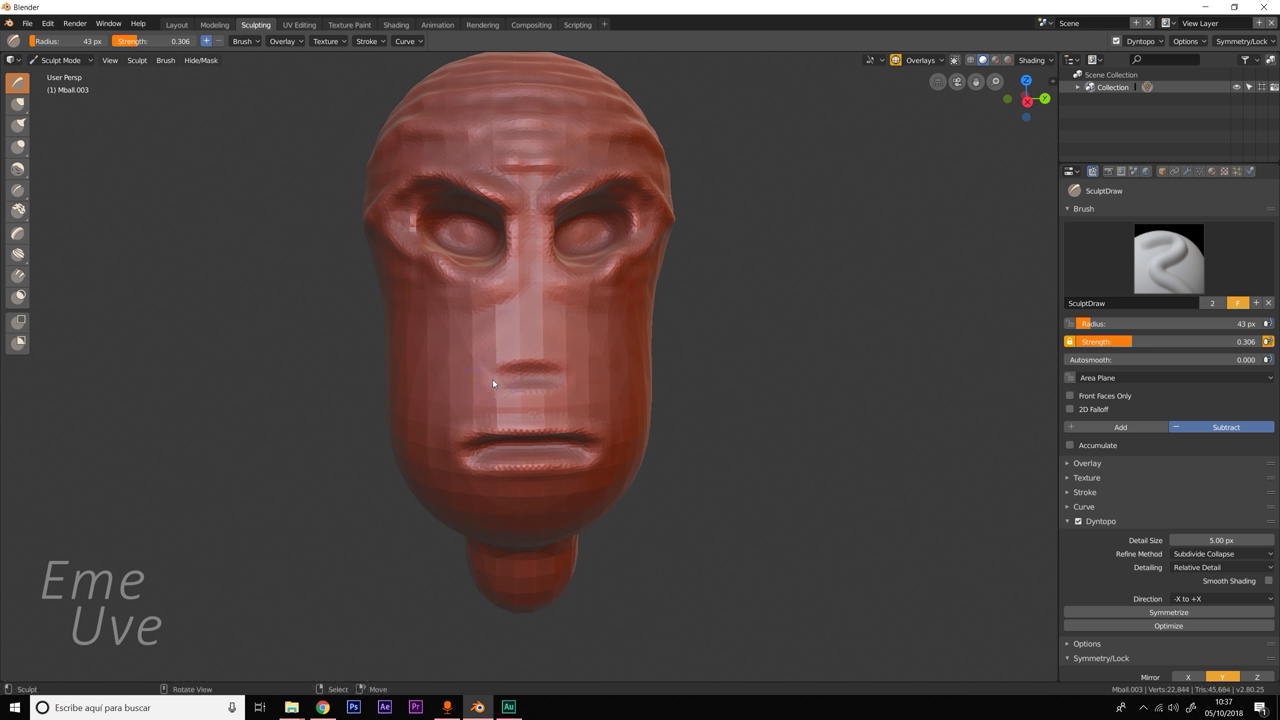
mouse_move(537, 350)
left_mouse_down()
mouse_move(472, 374)
mouse_move(490, 345)
mouse_move(466, 347)
mouse_move(414, 371)
mouse_move(517, 314)
mouse_move(507, 333)
left_mouse_up()
key("ctrl")
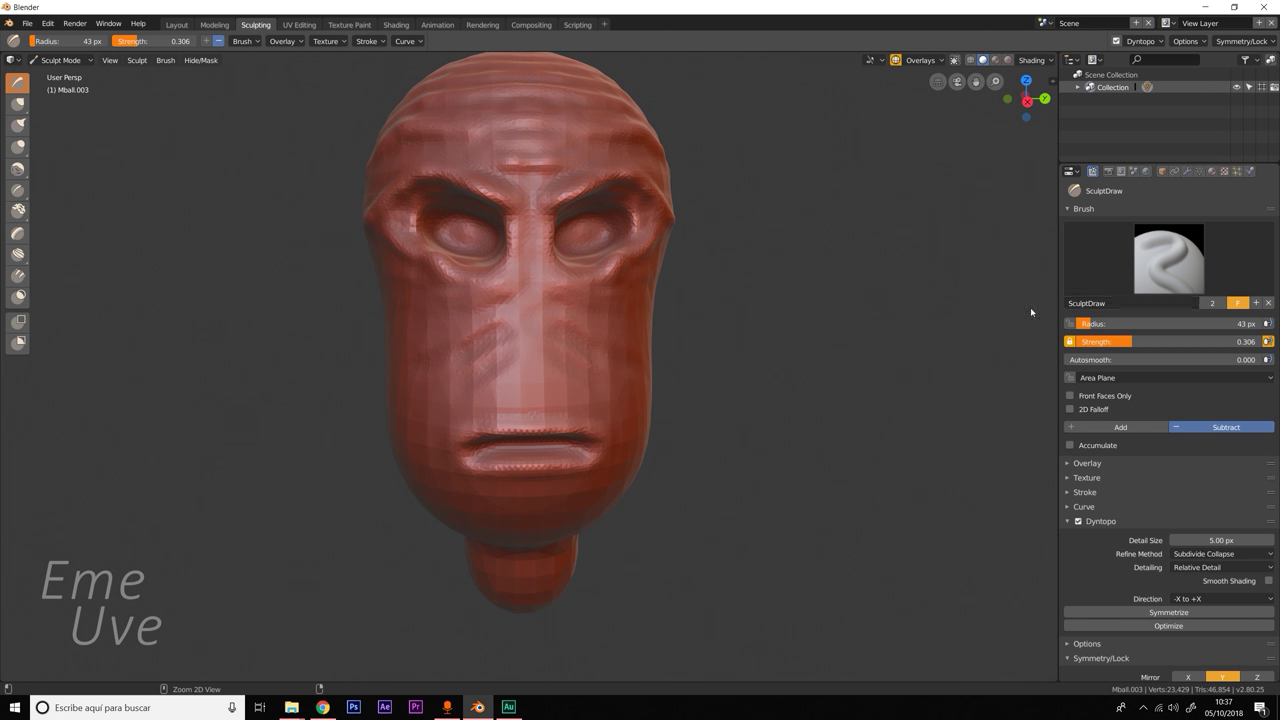
key("ctrl+z")
key("ctrl+z")
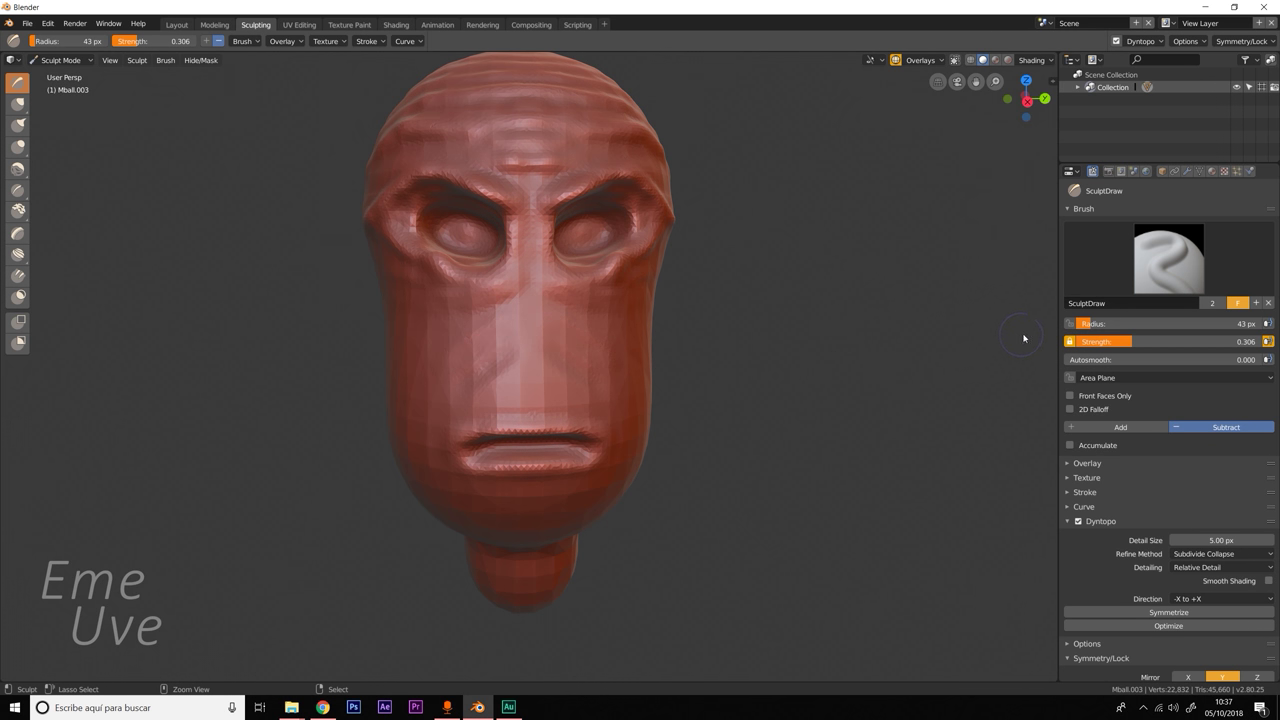
key("ctrl+z")
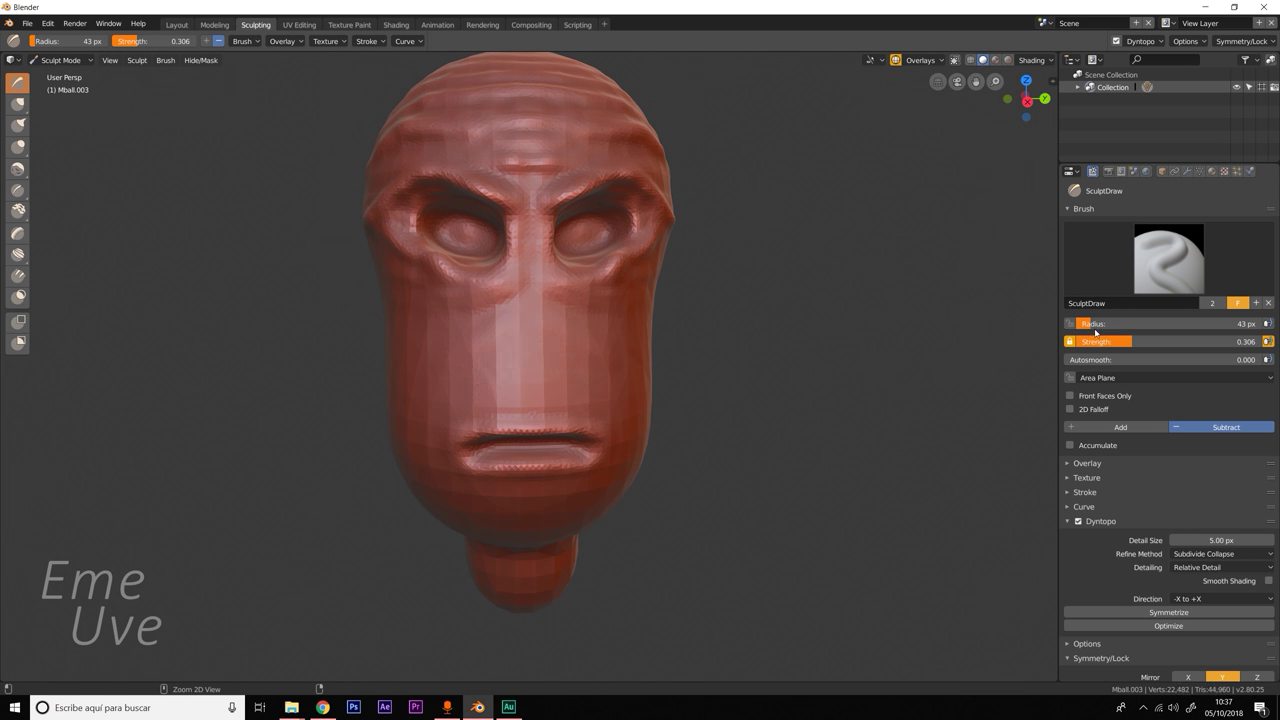
left_click_drag(1120, 323, 1096, 323)
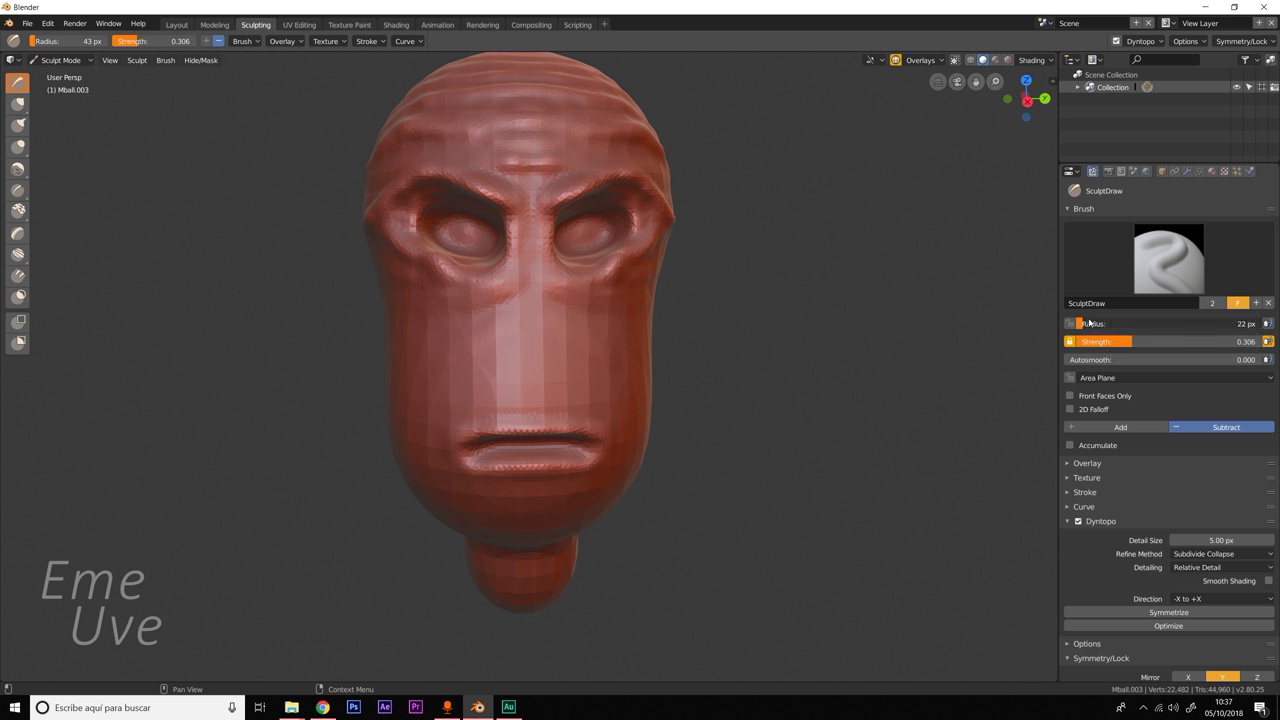
Carve wrinkle grooves into the left and lower cheek and across the upper nose.
mouse_move(520, 337)
left_mouse_down()
mouse_move(450, 405)
mouse_move(548, 375)
left_mouse_up()
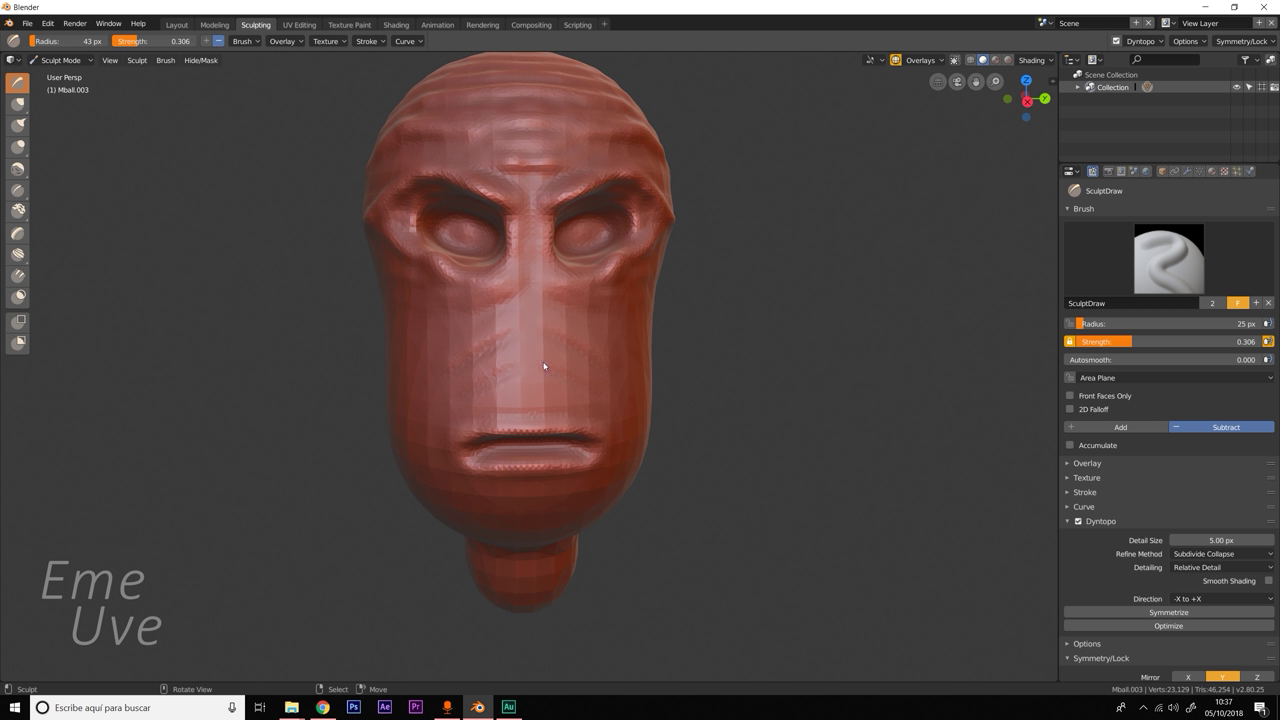
mouse_move(478, 343)
left_mouse_down()
mouse_move(579, 346)
mouse_move(611, 331)
left_mouse_up()
mouse_move(611, 331)
middle_mouse_down()
mouse_move(537, 374)
mouse_move(564, 384)
mouse_move(453, 415)
middle_mouse_up()
mouse_move(491, 426)
left_mouse_down()
mouse_move(508, 466)
mouse_move(494, 445)
mouse_move(466, 457)
mouse_move(522, 474)
mouse_move(471, 443)
mouse_move(549, 402)
left_mouse_up()
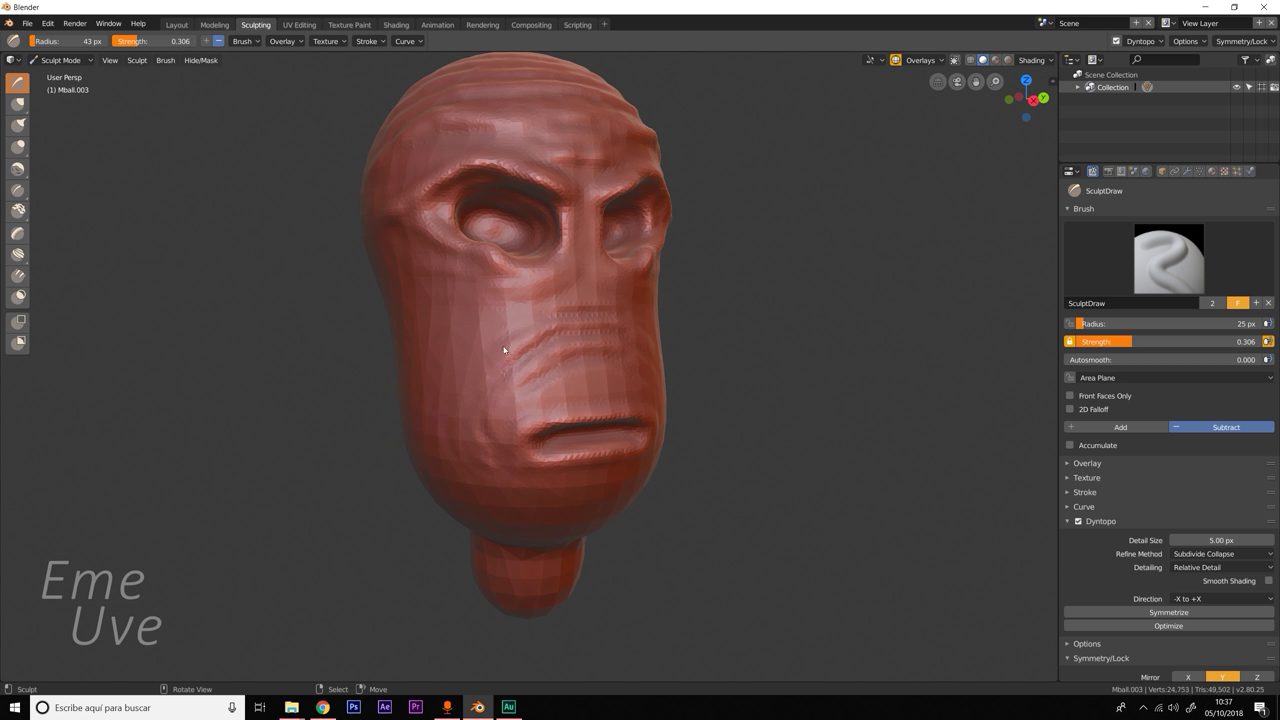
left_click_drag(516, 306, 538, 294)
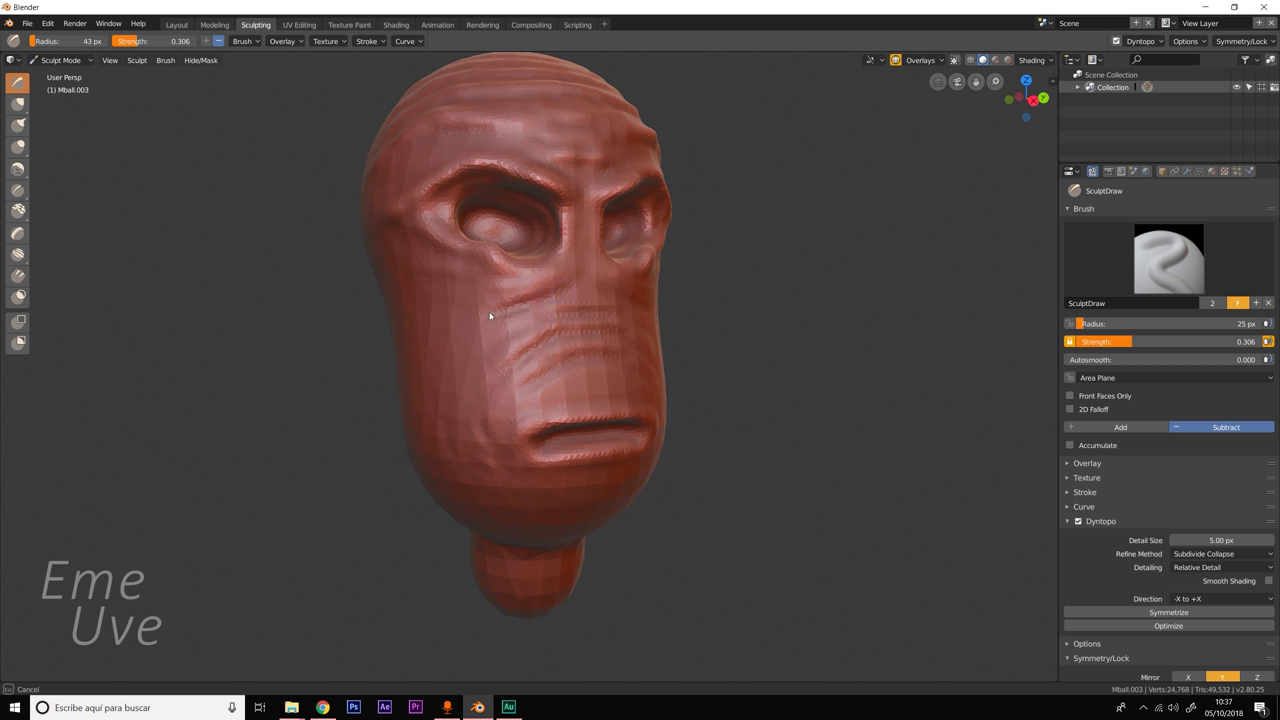
mouse_move(449, 348)
left_mouse_down()
mouse_move(480, 311)
mouse_move(467, 318)
left_mouse_up()
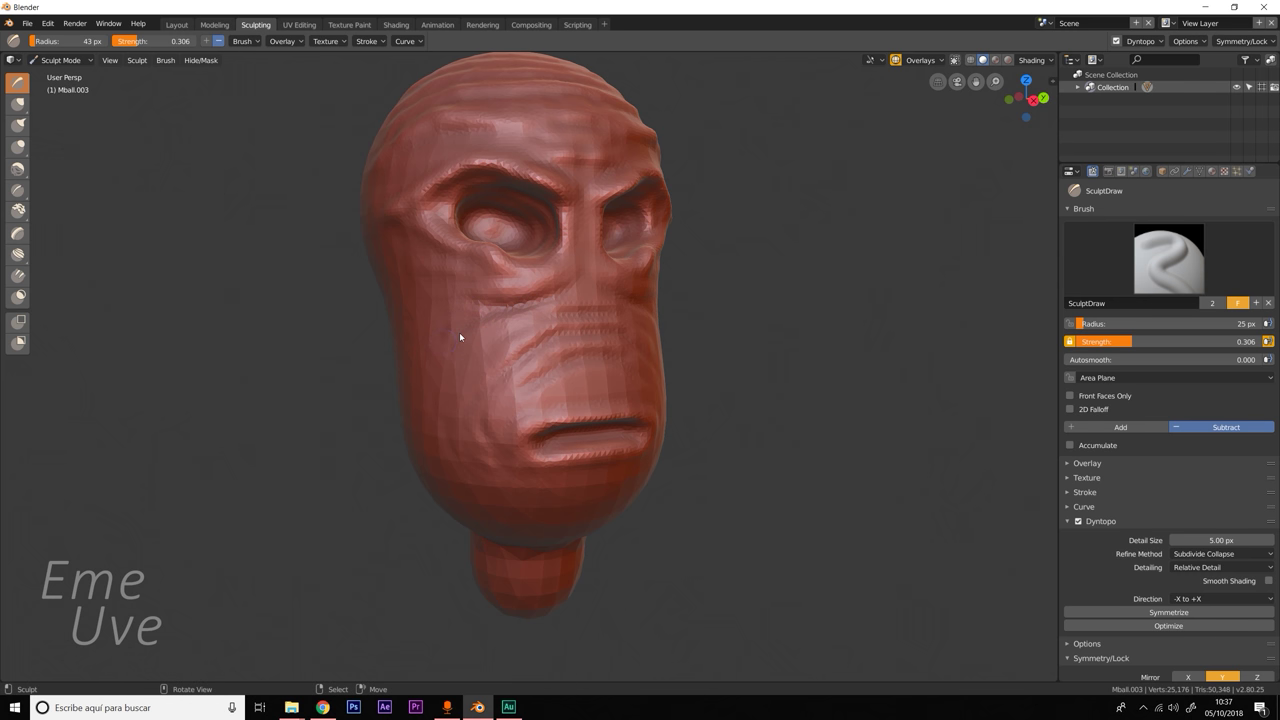
Carve more grooves across the cheeks, small dents near the eye, and grooves on the brow.
middle_click_drag(580, 335, 552, 324)
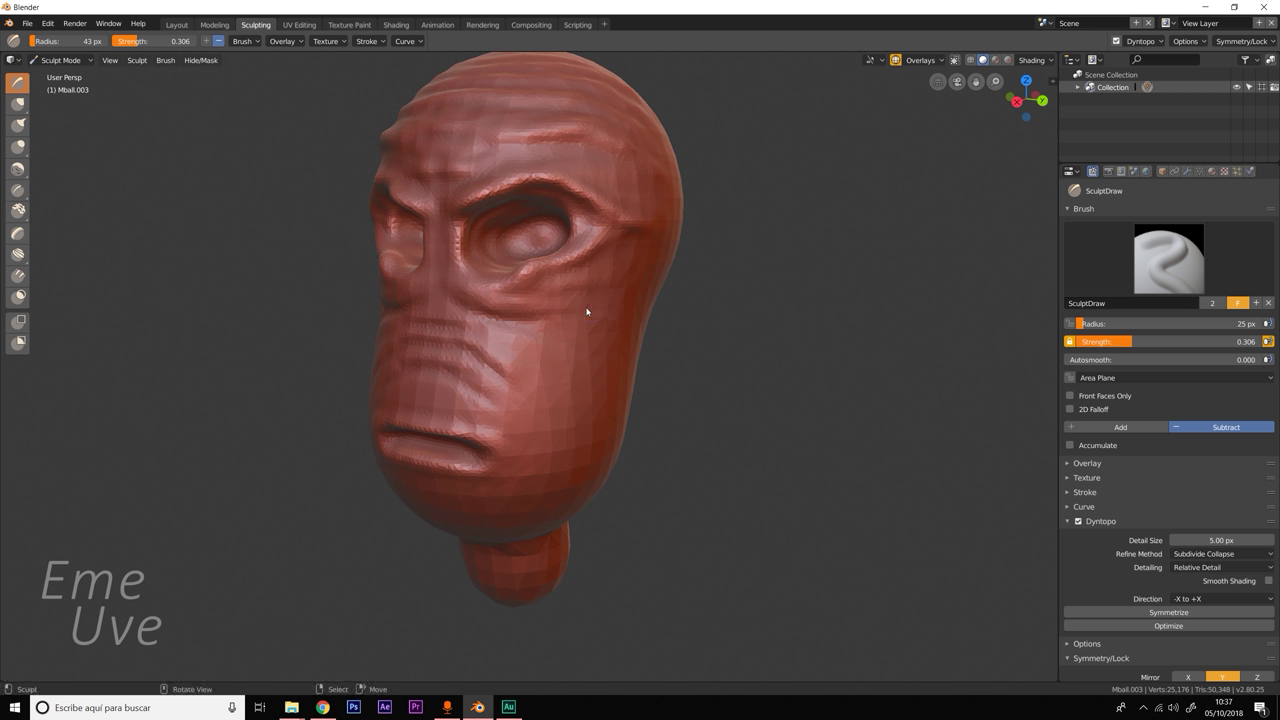
mouse_move(626, 327)
left_mouse_down()
mouse_move(526, 323)
mouse_move(614, 309)
mouse_move(570, 337)
mouse_move(614, 320)
left_mouse_up()
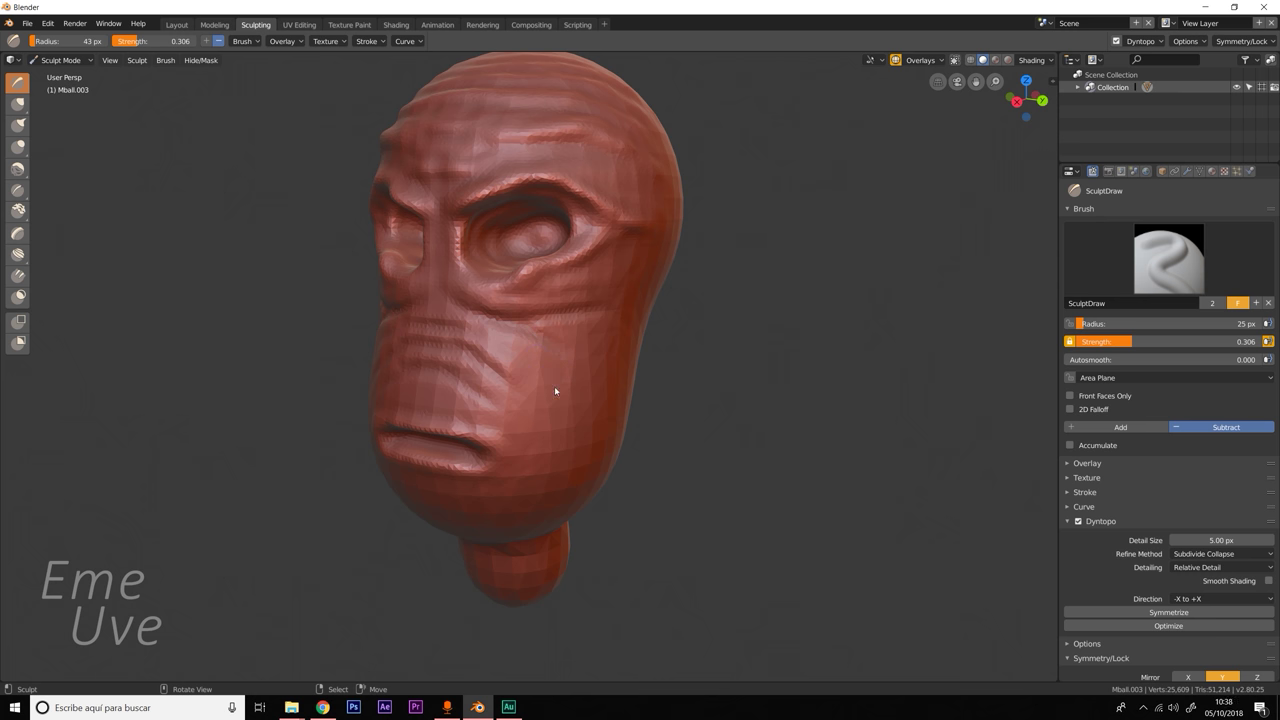
mouse_move(551, 395)
middle_mouse_down()
mouse_move(622, 398)
mouse_move(524, 336)
middle_mouse_up()
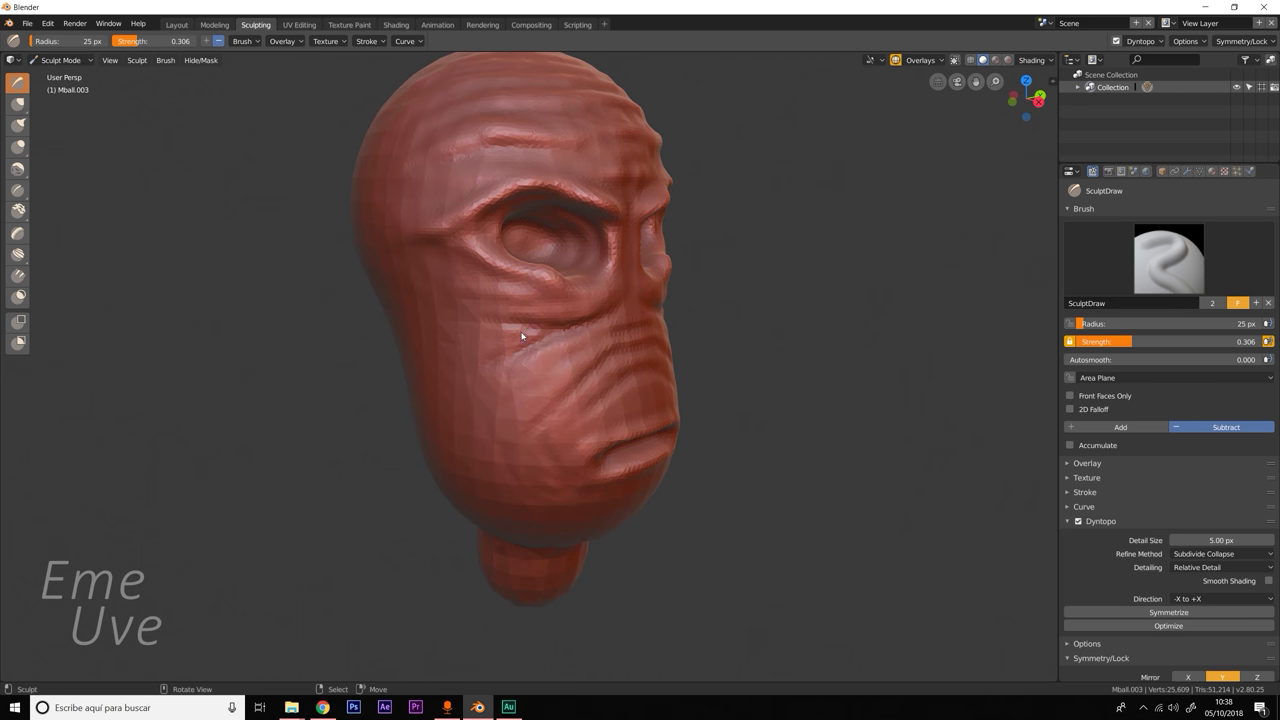
mouse_move(557, 294)
left_mouse_down()
mouse_move(452, 306)
mouse_move(469, 270)
mouse_move(435, 275)
left_mouse_up()
mouse_move(507, 235)
left_mouse_down()
mouse_move(488, 232)
mouse_move(496, 244)
left_mouse_up()
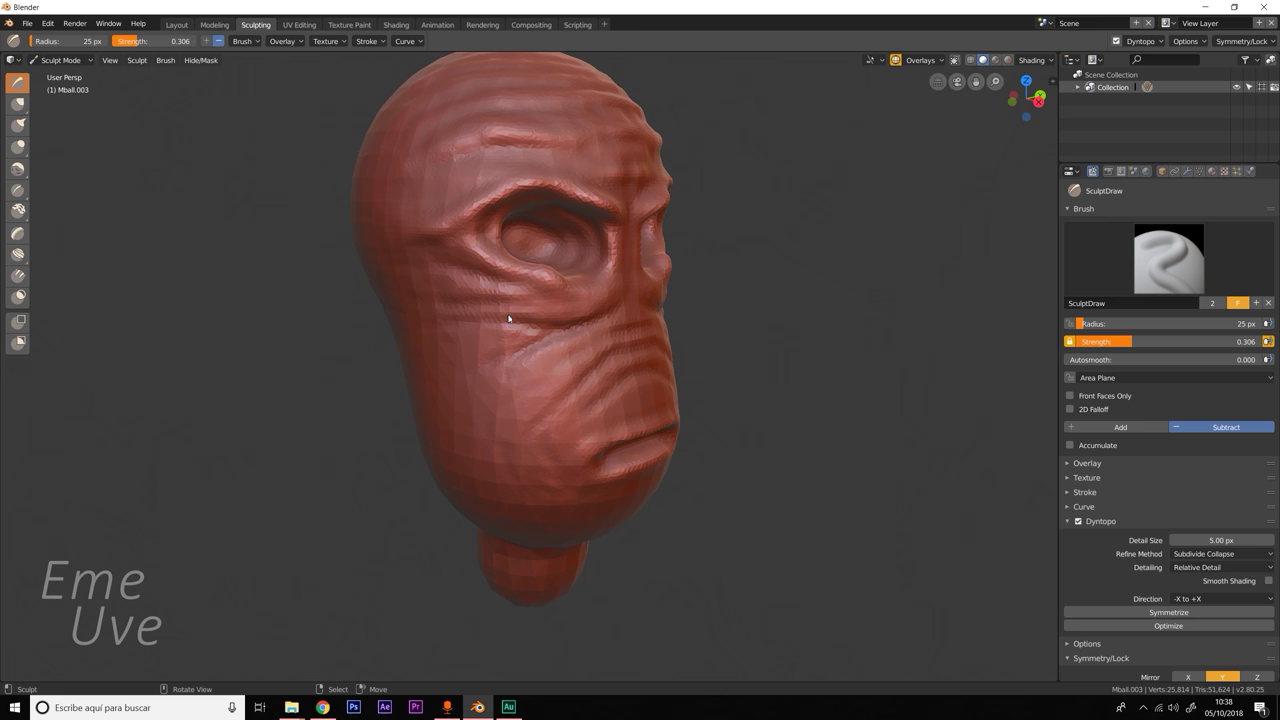
mouse_move(537, 338)
middle_mouse_down()
mouse_move(466, 338)
mouse_move(558, 316)
middle_mouse_up()
left_click_drag(601, 209, 538, 197)
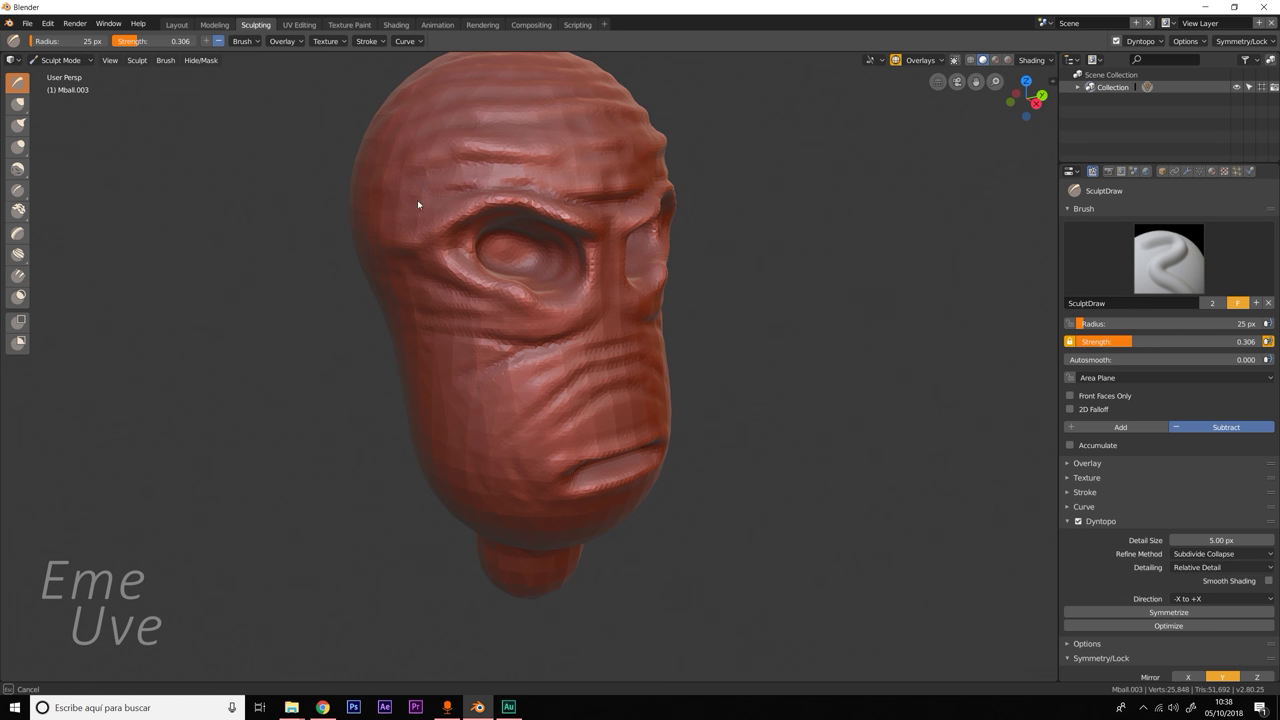
middle_click_drag(413, 239, 479, 245)
Carve wrinkles on the forehead, around the eye and across the cheek.
left_click_drag(480, 257, 531, 200)
mouse_move(410, 254)
left_mouse_down()
mouse_move(454, 215)
mouse_move(405, 284)
mouse_move(514, 286)
left_mouse_up()
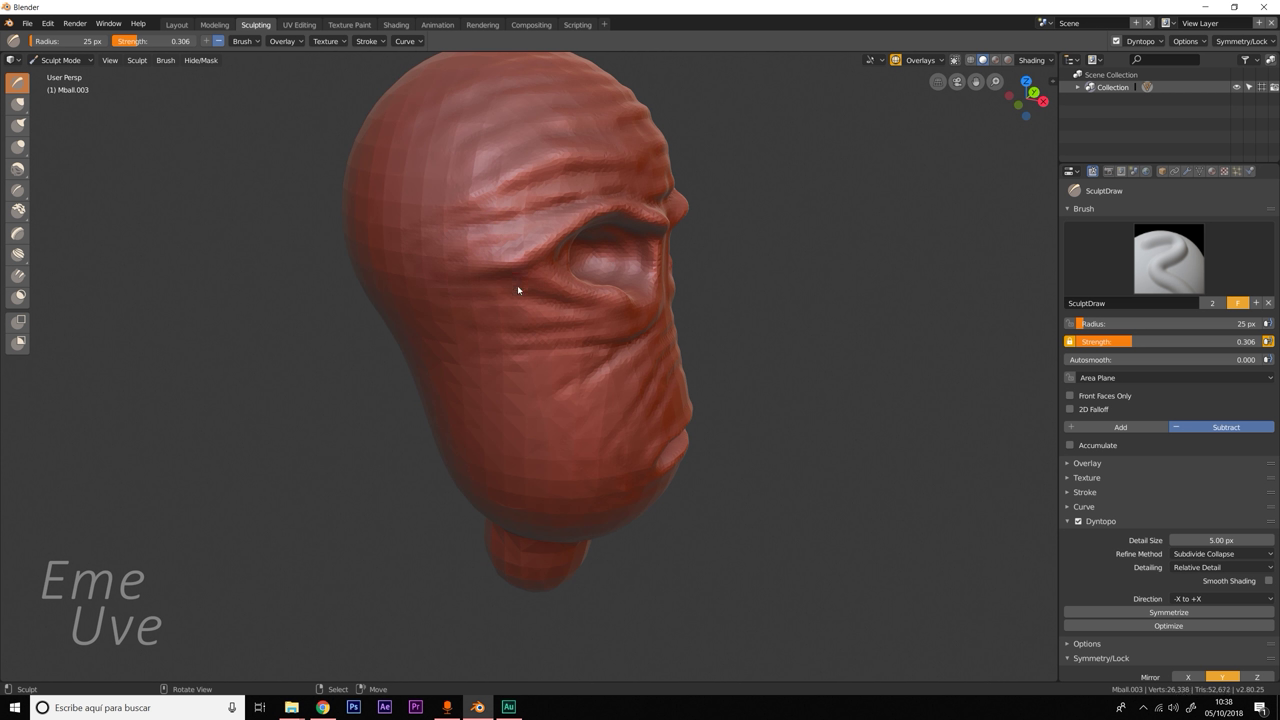
mouse_move(413, 284)
left_mouse_down()
mouse_move(523, 300)
mouse_move(414, 297)
mouse_move(428, 323)
mouse_move(537, 321)
mouse_move(487, 346)
left_mouse_up()
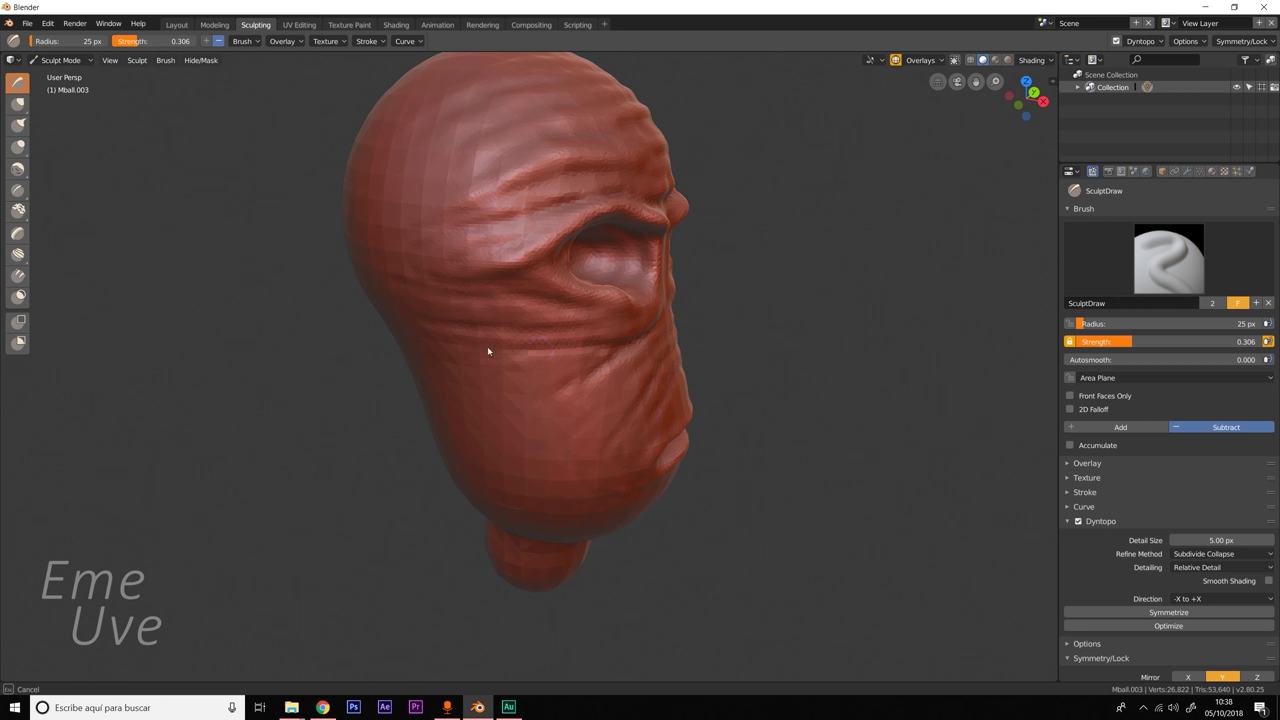
middle_click_drag(586, 403, 586, 363)
mouse_move(586, 363)
left_mouse_down()
mouse_move(626, 306)
mouse_move(571, 334)
mouse_move(451, 333)
mouse_move(499, 303)
left_mouse_up()
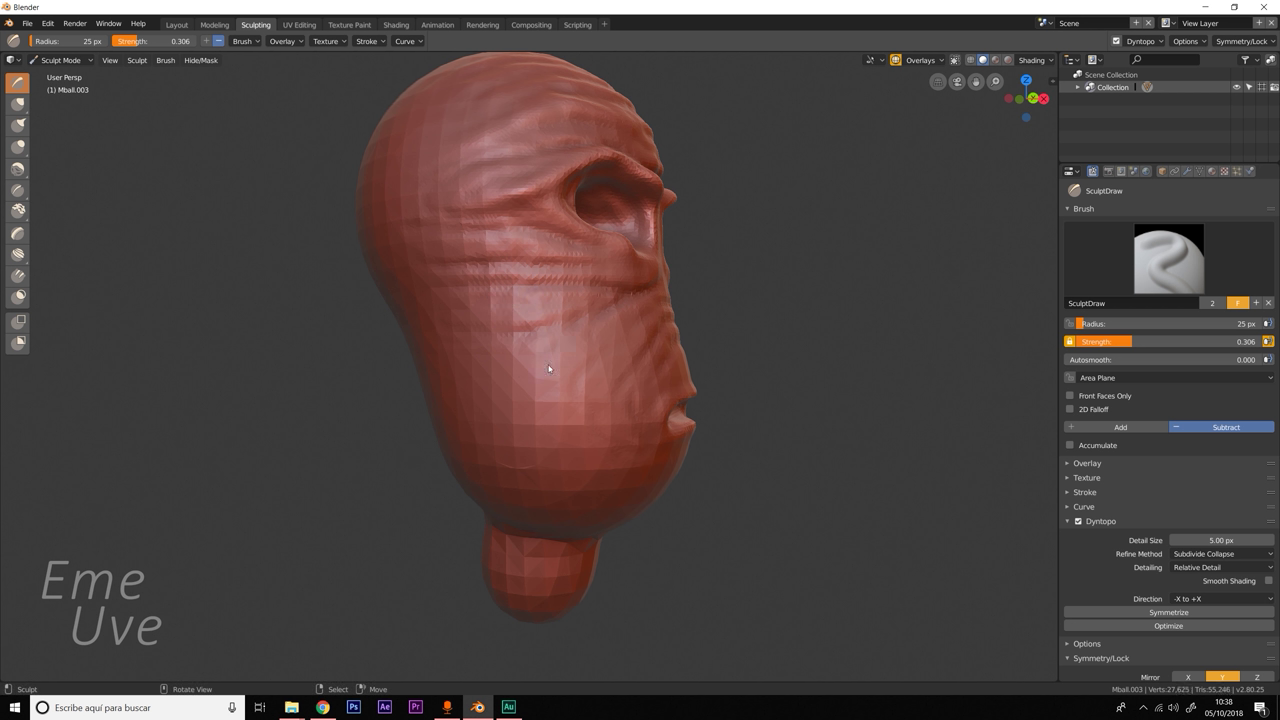
mouse_move(548, 369)
left_mouse_down()
mouse_move(589, 337)
mouse_move(566, 420)
left_mouse_up()
mouse_move(606, 374)
left_mouse_down()
mouse_move(631, 317)
mouse_move(586, 347)
mouse_move(586, 395)
left_mouse_up()
mouse_move(602, 312)
middle_mouse_down()
mouse_move(538, 370)
mouse_move(510, 373)
middle_mouse_up()
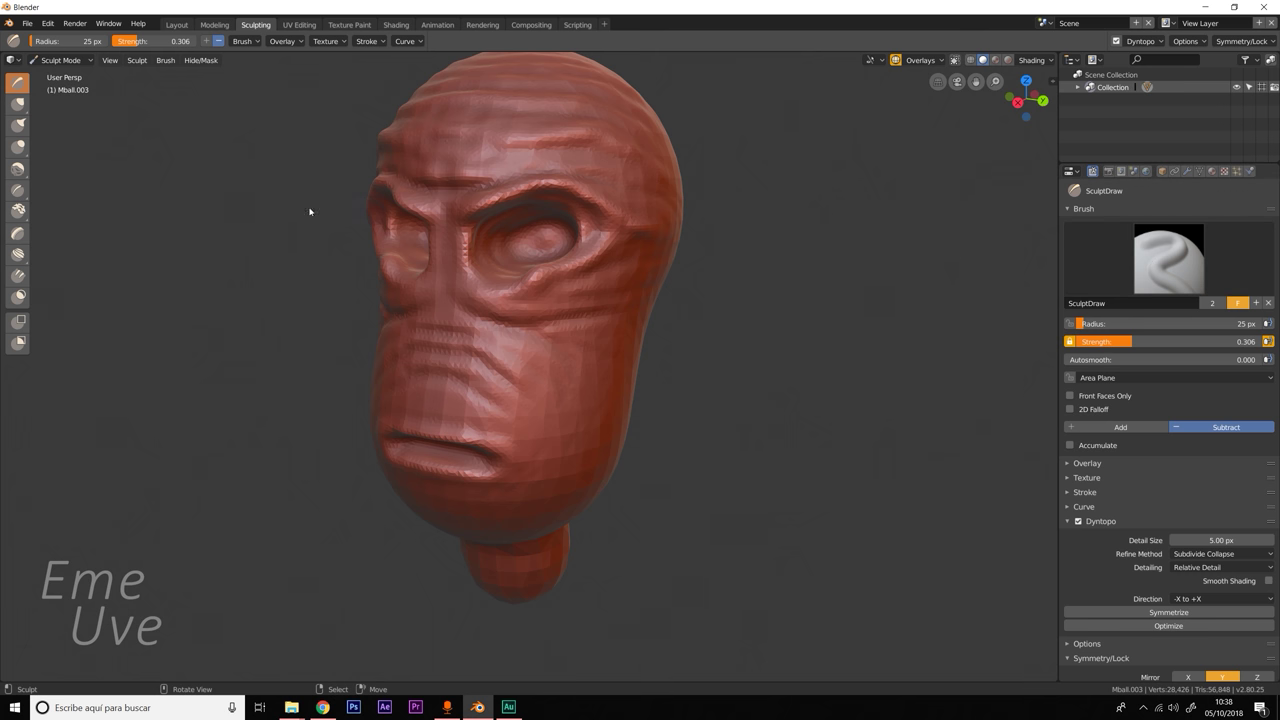
Orbit to the back of the head and carve circular ridges on top.
middle_click_drag(529, 330, 516, 282)
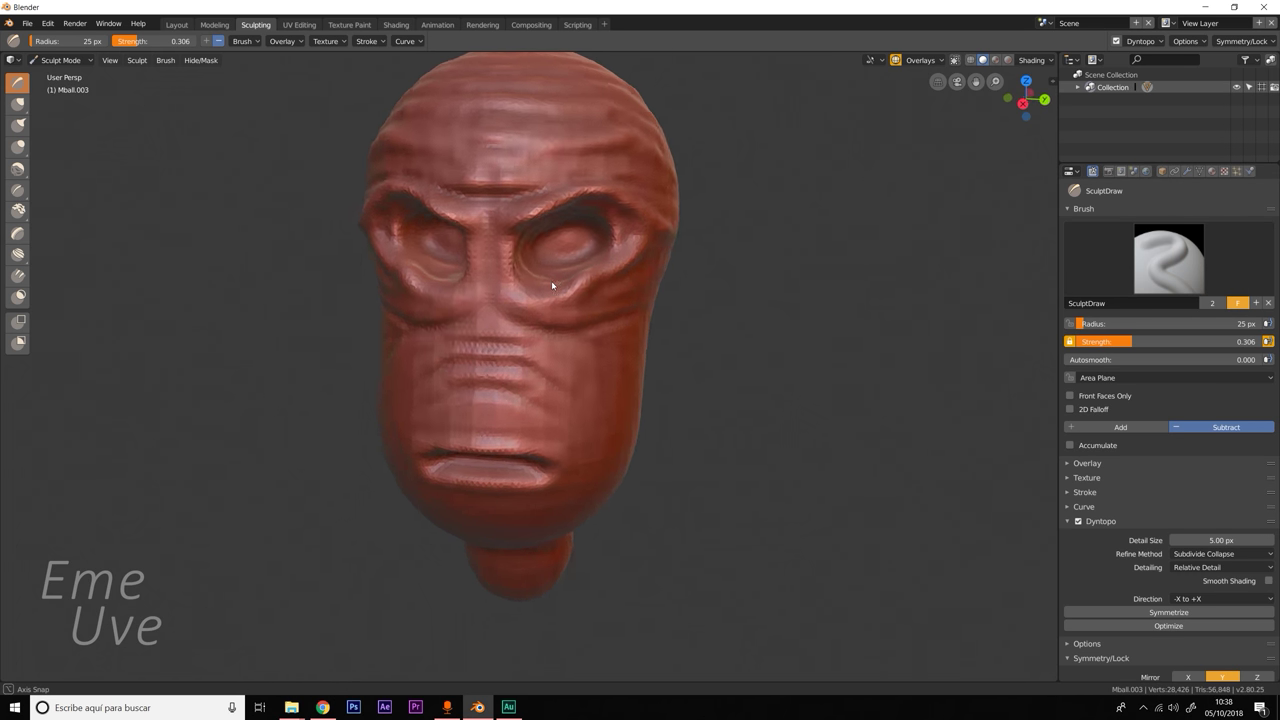
middle_click_drag(516, 282, 482, 240)
mouse_move(475, 229)
left_mouse_down()
mouse_move(573, 158)
mouse_move(563, 146)
mouse_move(517, 301)
mouse_move(537, 257)
mouse_move(480, 331)
mouse_move(484, 375)
left_mouse_up()
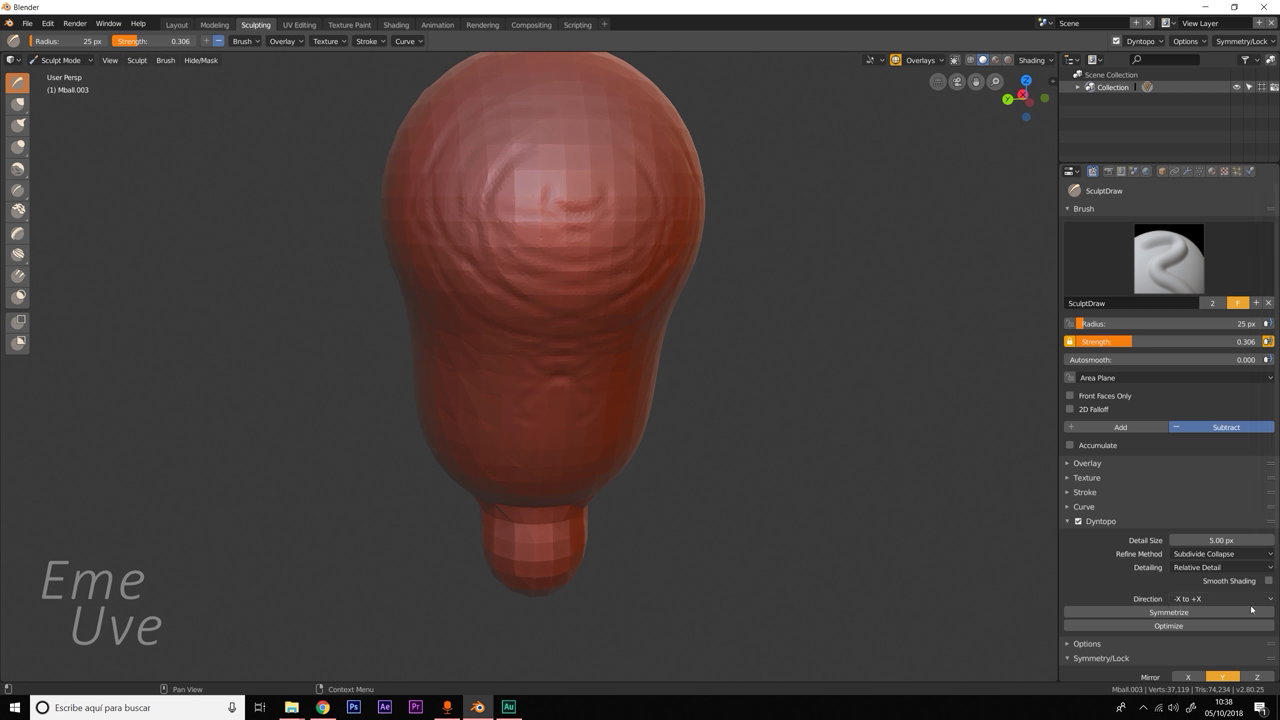
Turn off Y mirroring and carve grooves into the back of the head, raising strength to 0.603.
left_click(1221, 679)
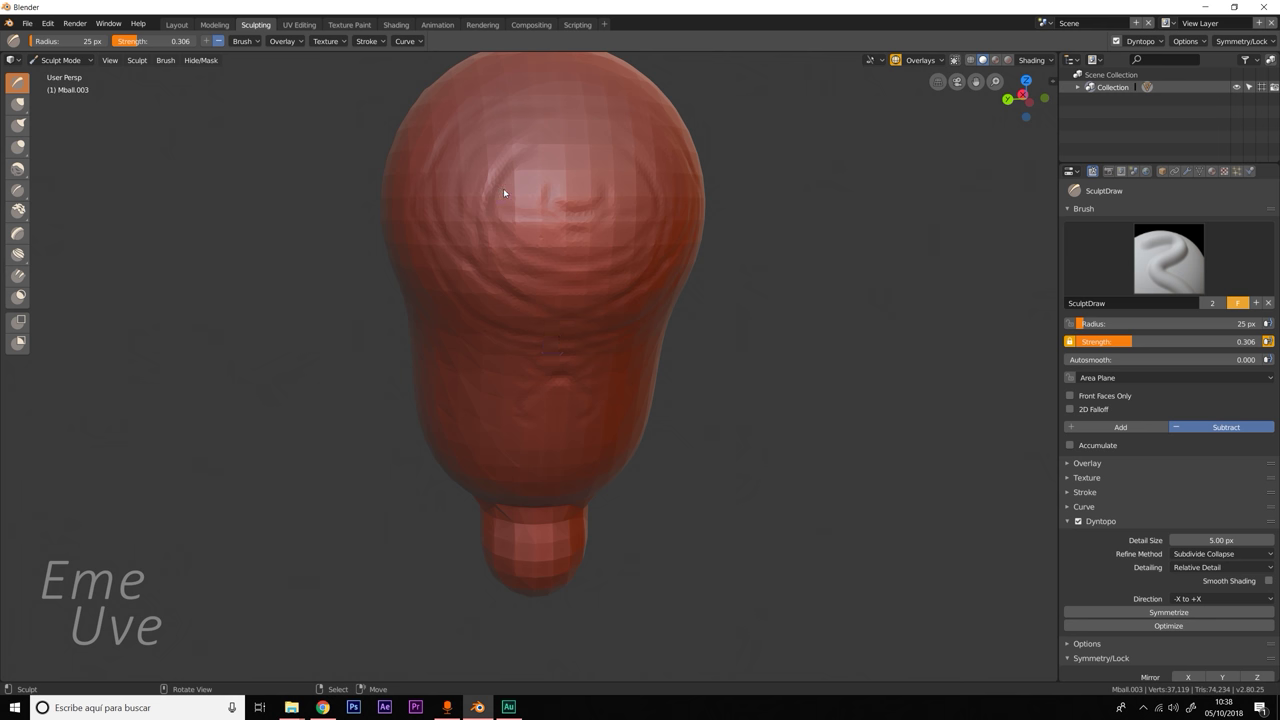
left_click_drag(488, 197, 567, 165)
left_click_drag(497, 183, 489, 168)
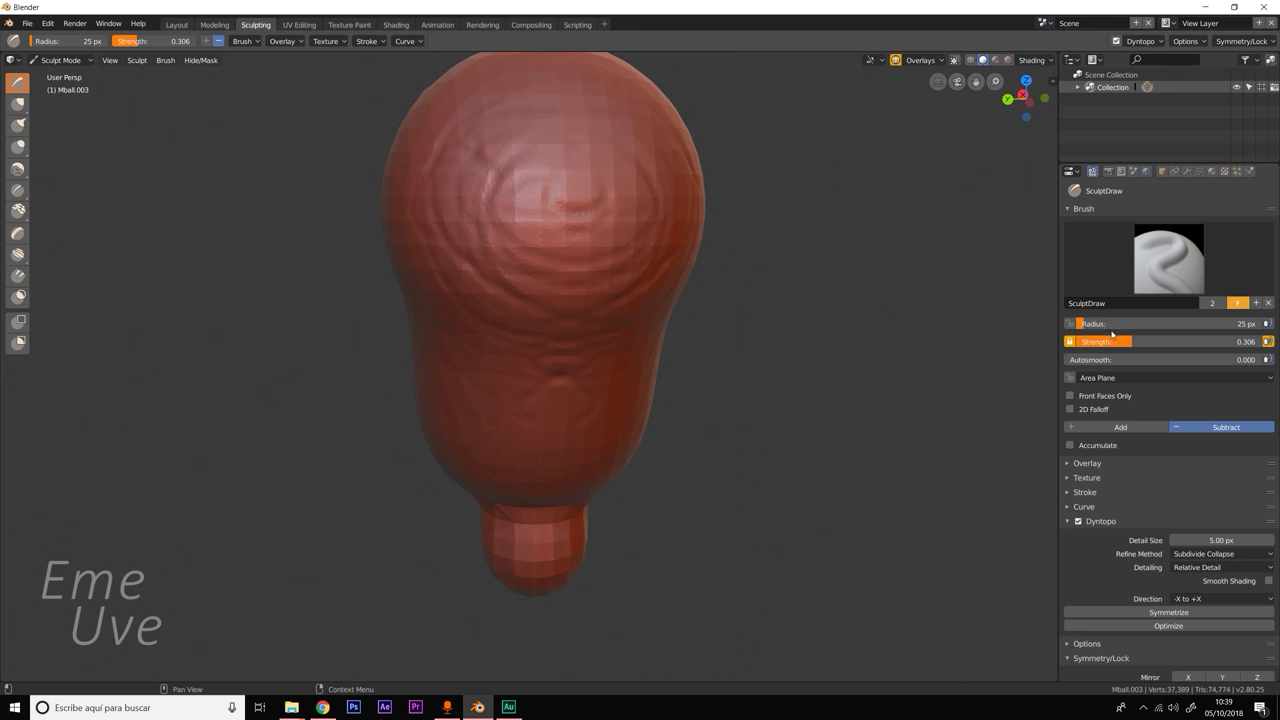
left_click_drag(1128, 341, 1161, 341)
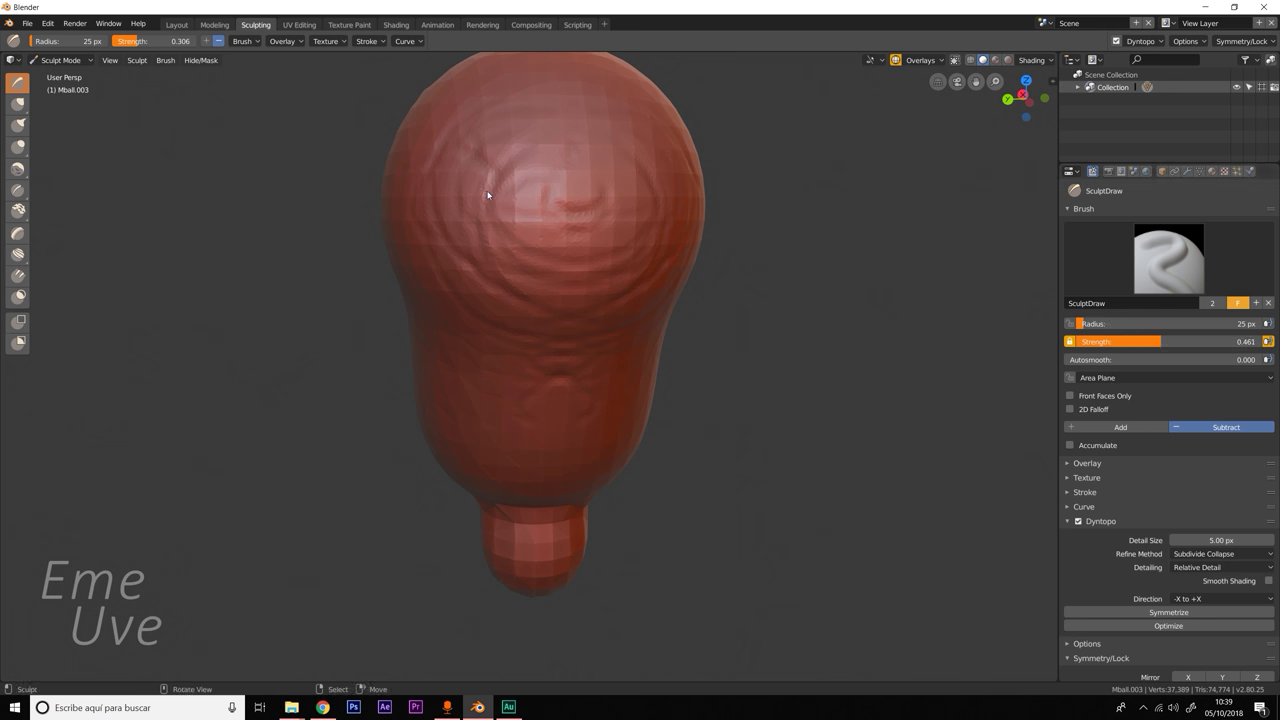
left_click_drag(488, 195, 471, 240)
left_click_drag(1161, 341, 1187, 341)
mouse_move(738, 330)
middle_mouse_down()
mouse_move(723, 341)
mouse_move(577, 280)
middle_mouse_up()
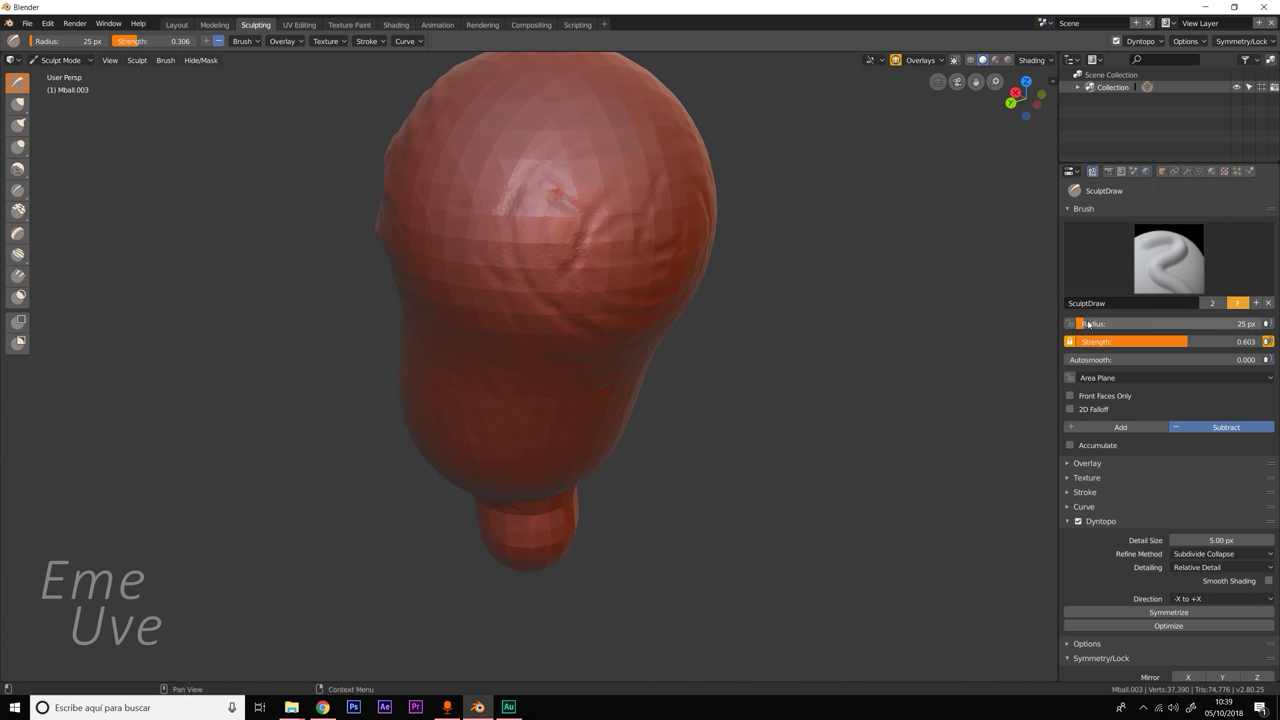
Shrink the brush radius and carve small grooves plus a long scar groove down the head's side.
left_click_drag(1150, 323, 1138, 321)
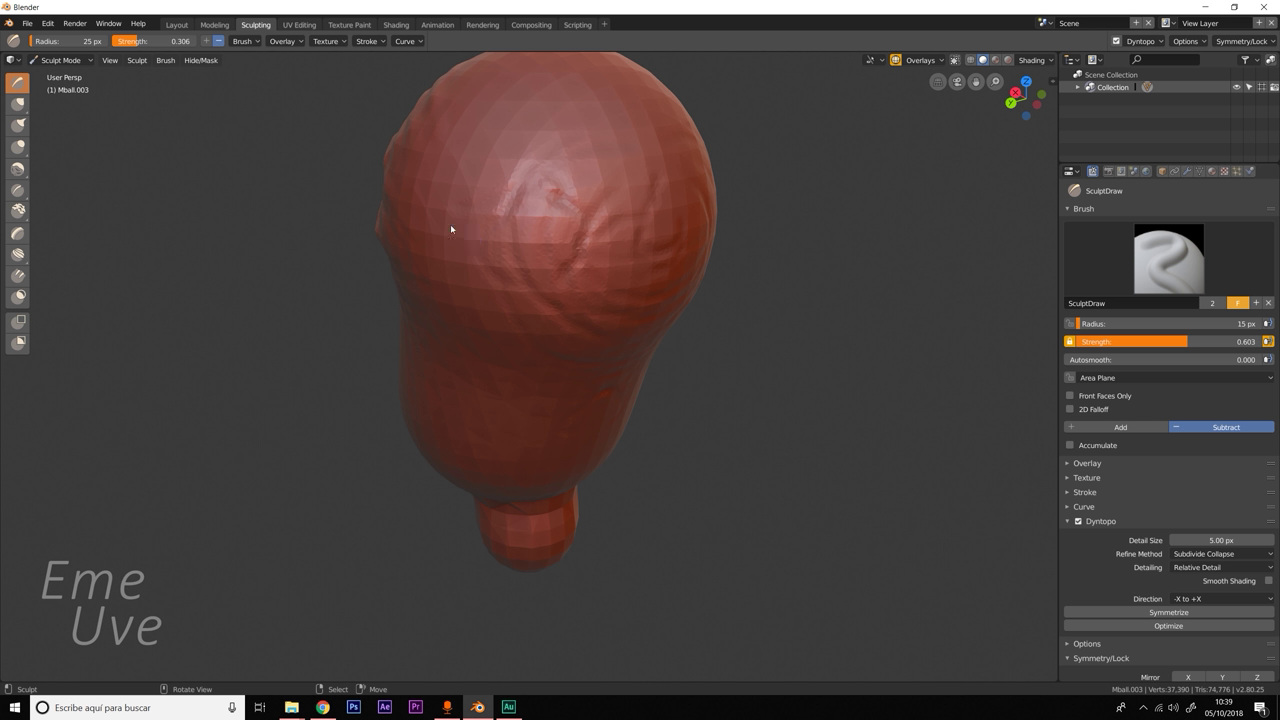
left_click_drag(473, 218, 473, 216)
left_click_drag(478, 206, 489, 213)
left_click_drag(440, 266, 466, 199)
mouse_move(466, 286)
middle_mouse_down()
mouse_move(551, 289)
mouse_move(523, 271)
mouse_move(534, 301)
mouse_move(608, 346)
mouse_move(797, 351)
mouse_move(797, 334)
middle_mouse_up()
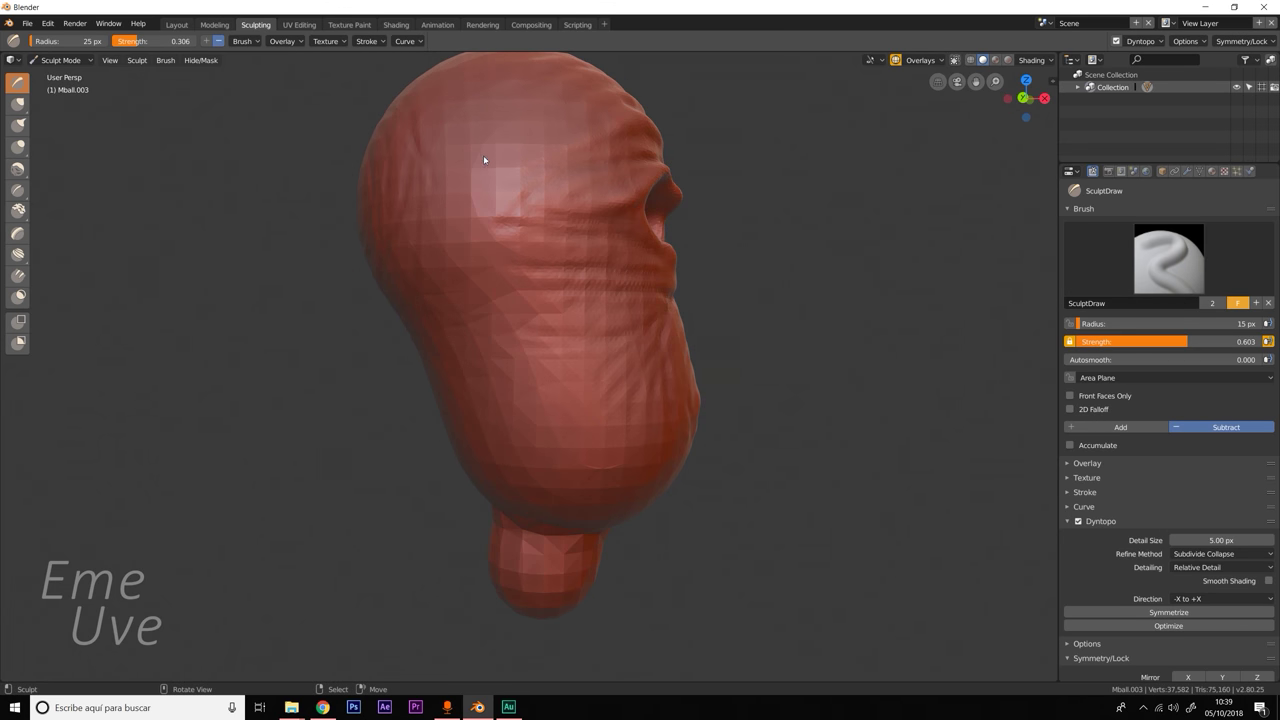
left_click_drag(477, 189, 455, 258)
left_click_drag(466, 206, 474, 282)
middle_click_drag(609, 298, 574, 315)
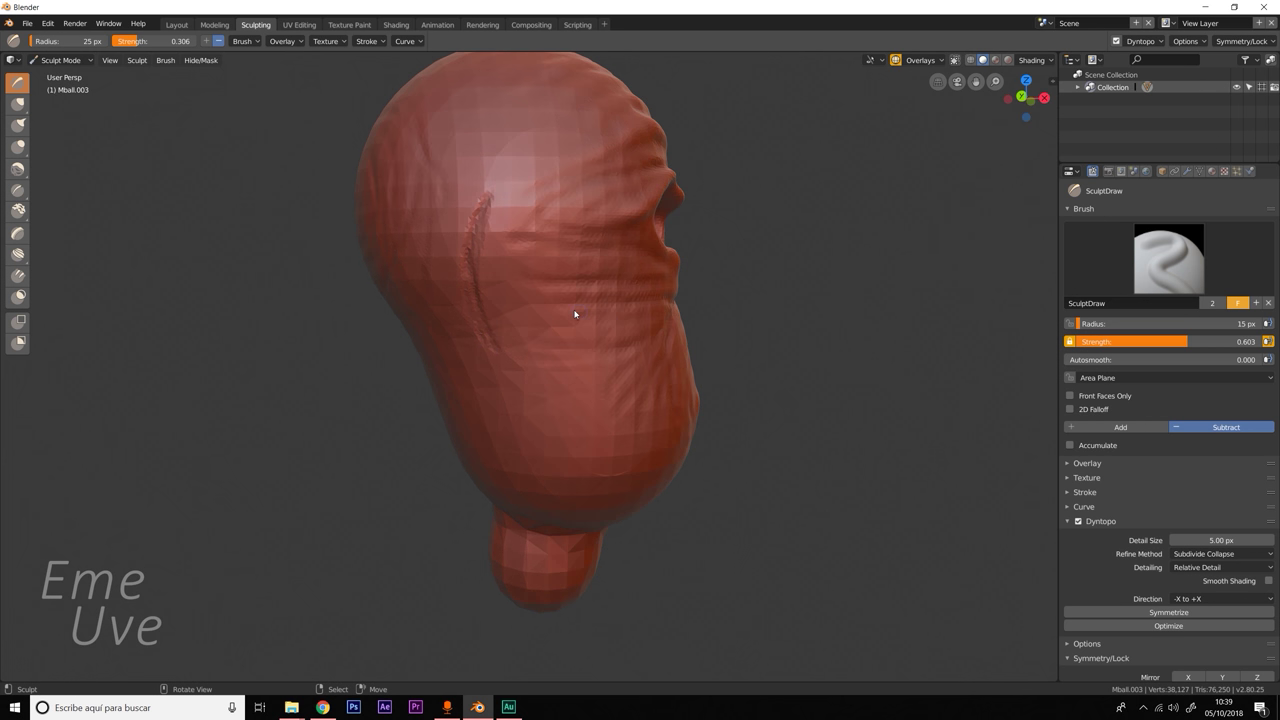
Undo the side groove, carve a thin scar down the forehead past the eye, then re-enable Y mirroring.
key("ctrl")
key("ctrl+z")
key("ctrl+z")
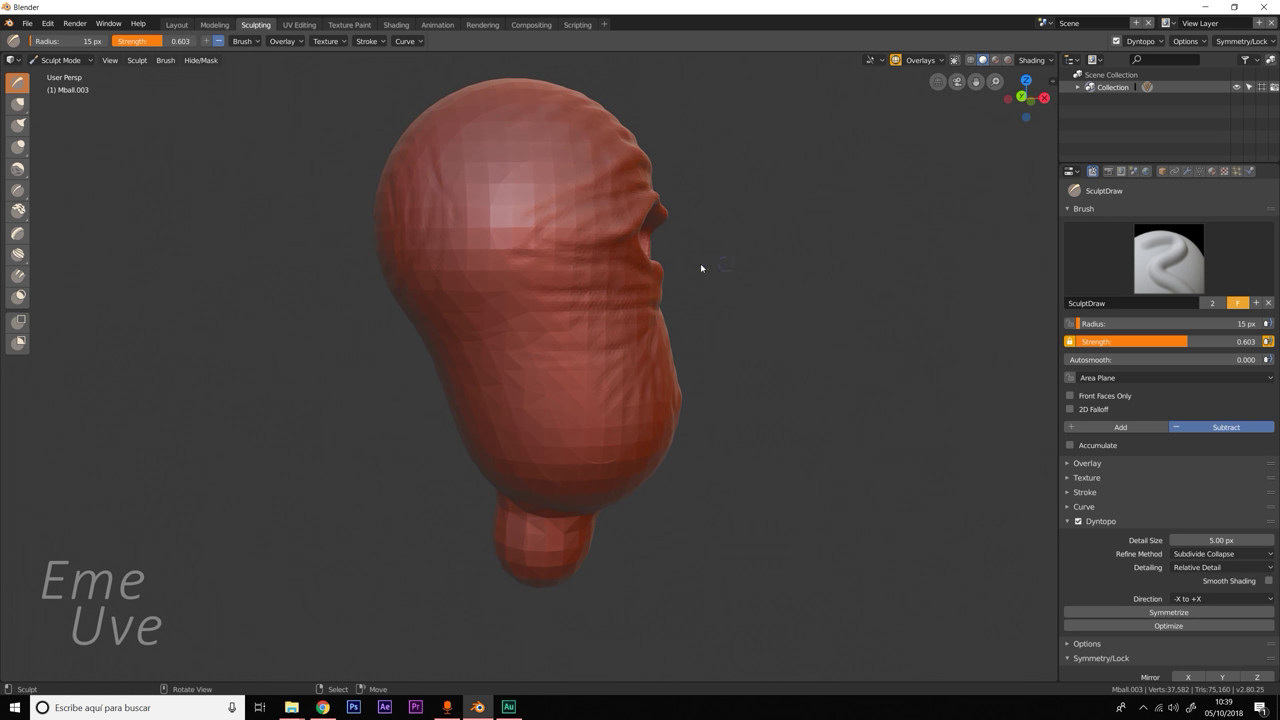
middle_click_drag(733, 274, 594, 280)
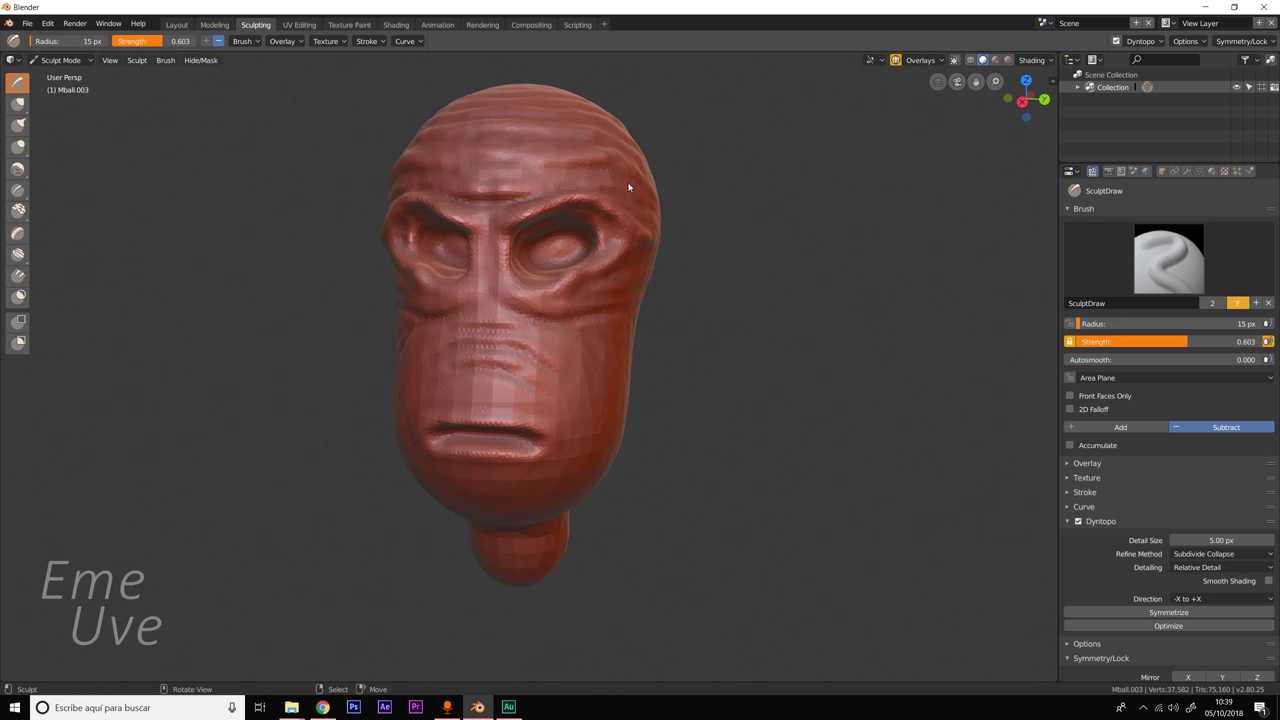
left_click_drag(556, 154, 556, 183)
left_click_drag(572, 281, 574, 286)
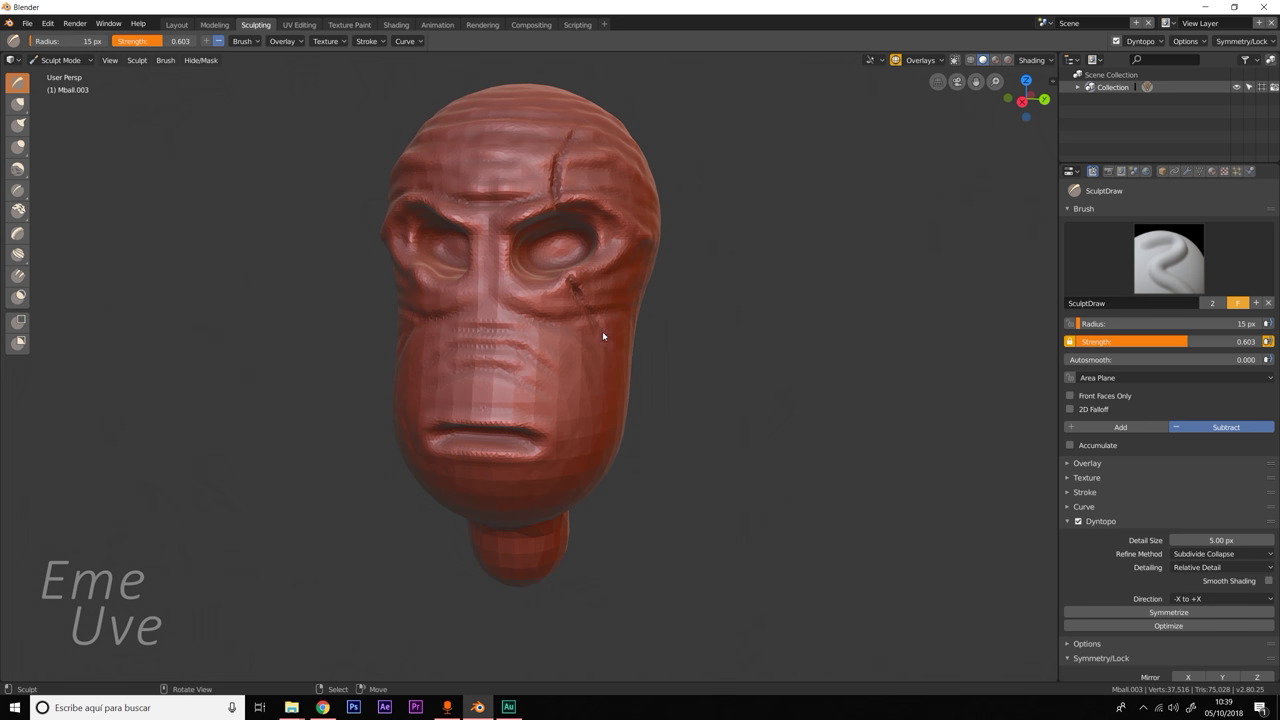
middle_click_drag(584, 266, 548, 323)
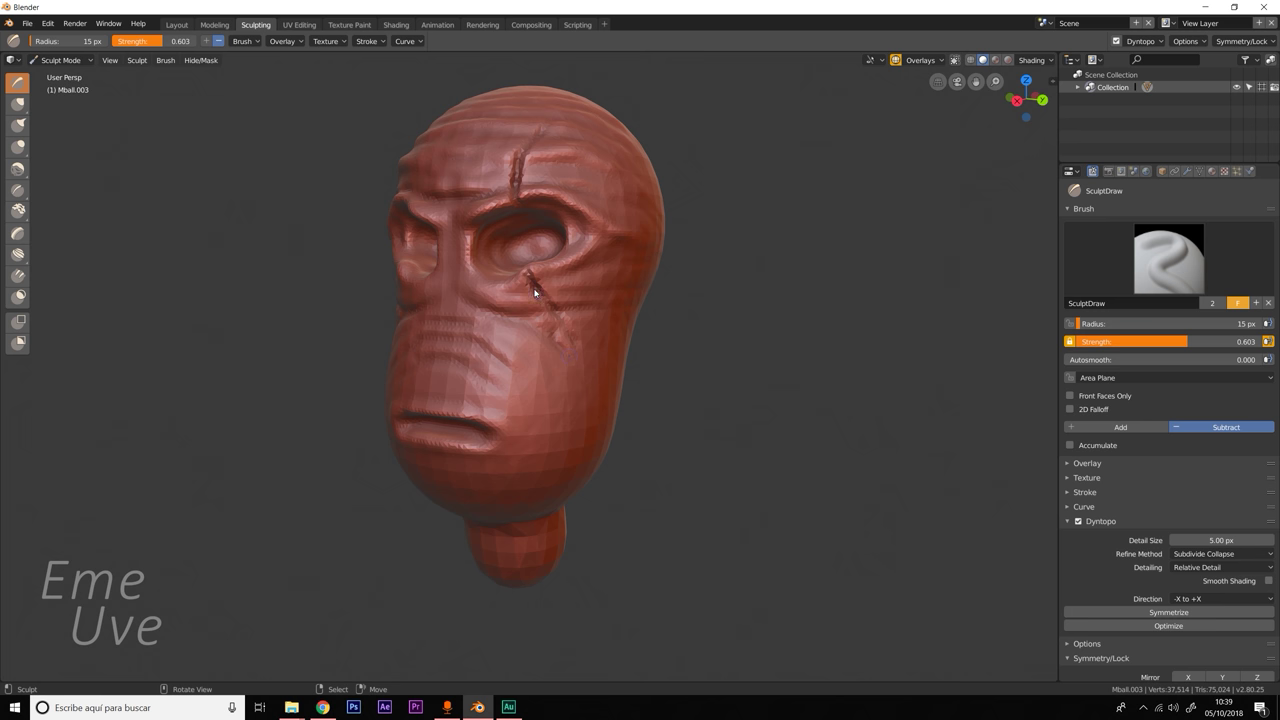
mouse_move(526, 270)
middle_mouse_down()
mouse_move(565, 317)
mouse_move(690, 398)
mouse_move(562, 398)
middle_mouse_up()
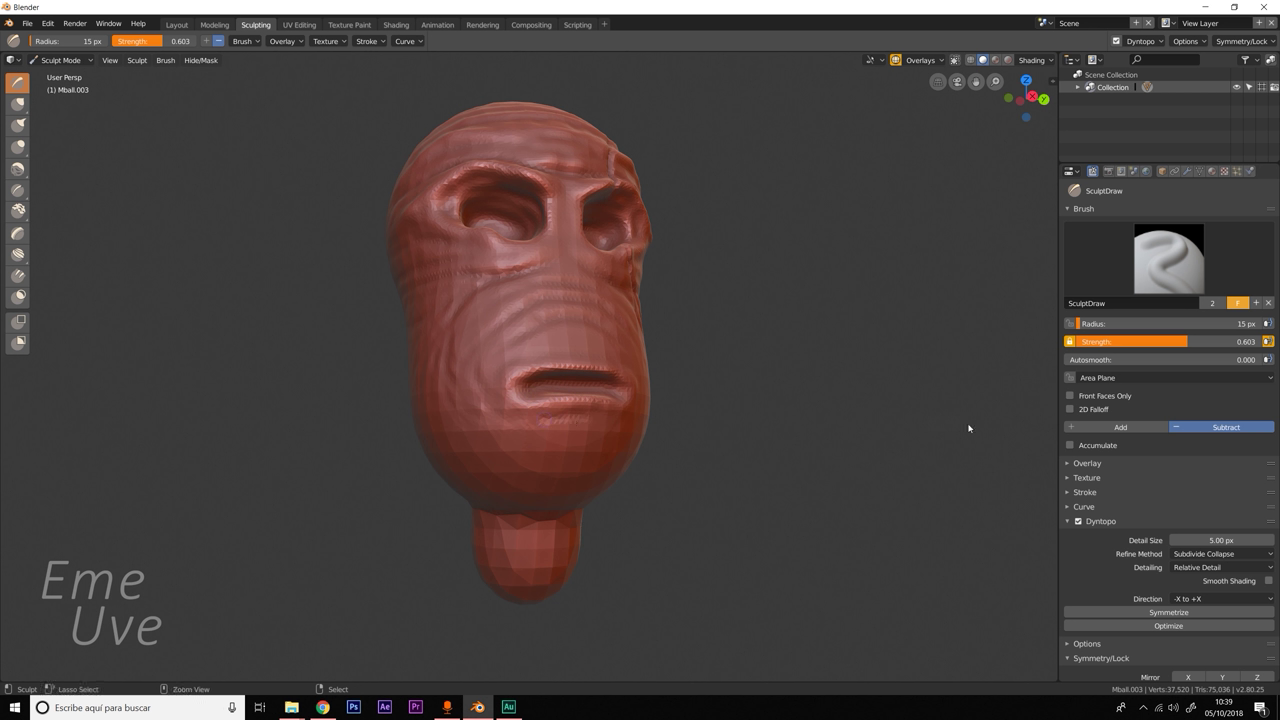
key("ctrl+z")
left_click(1222, 677)
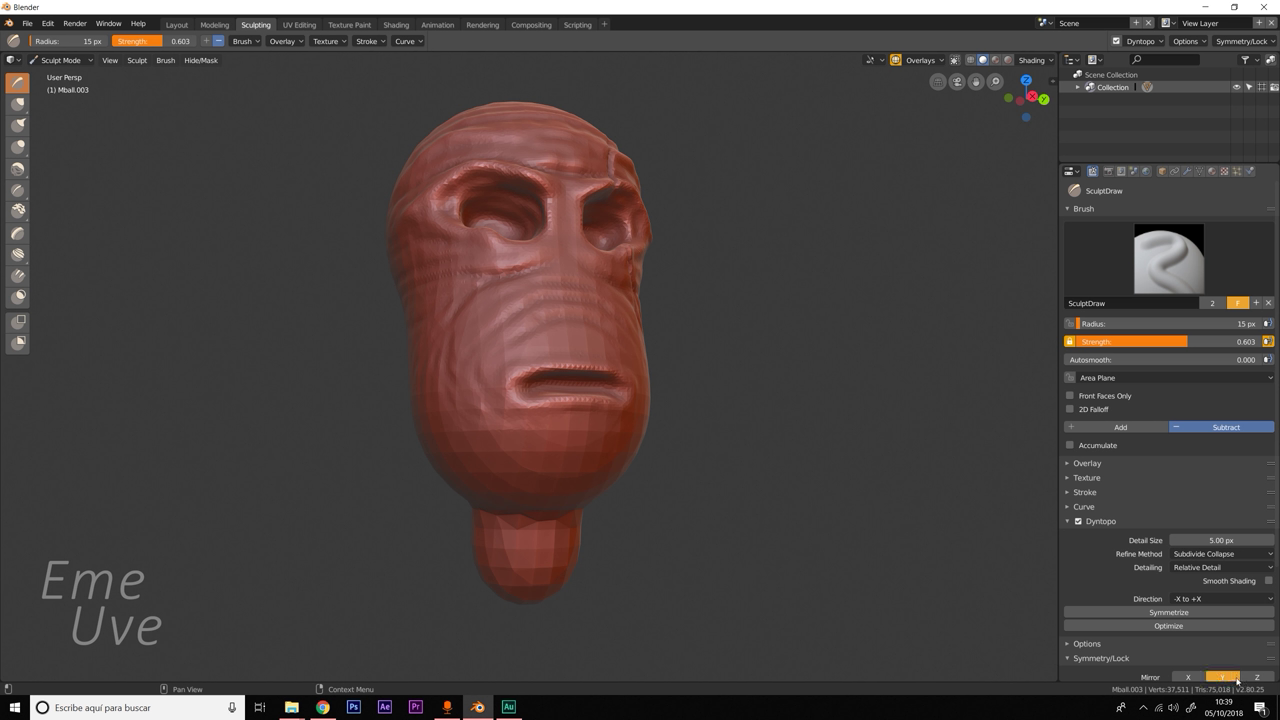
Lower the brush to 11 px radius and 0.298 strength, then sculpt wrinkles on the lower face.
mouse_move(1166, 341)
left_mouse_down()
mouse_move(1108, 342)
mouse_move(1078, 324)
left_mouse_up()
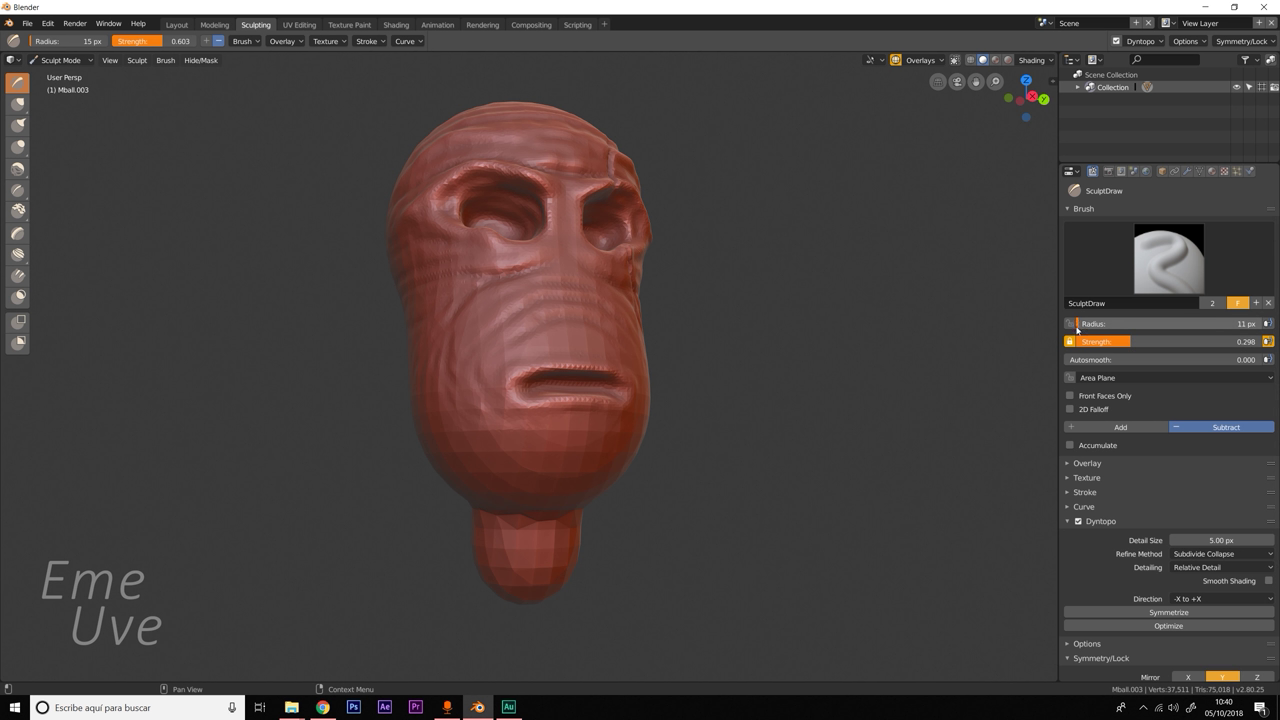
mouse_move(521, 437)
middle_mouse_down()
mouse_move(563, 474)
mouse_move(515, 490)
mouse_move(534, 475)
middle_mouse_up()
mouse_move(556, 469)
left_mouse_down()
mouse_move(560, 480)
mouse_move(493, 500)
left_mouse_up()
middle_click_drag(509, 525, 568, 411)
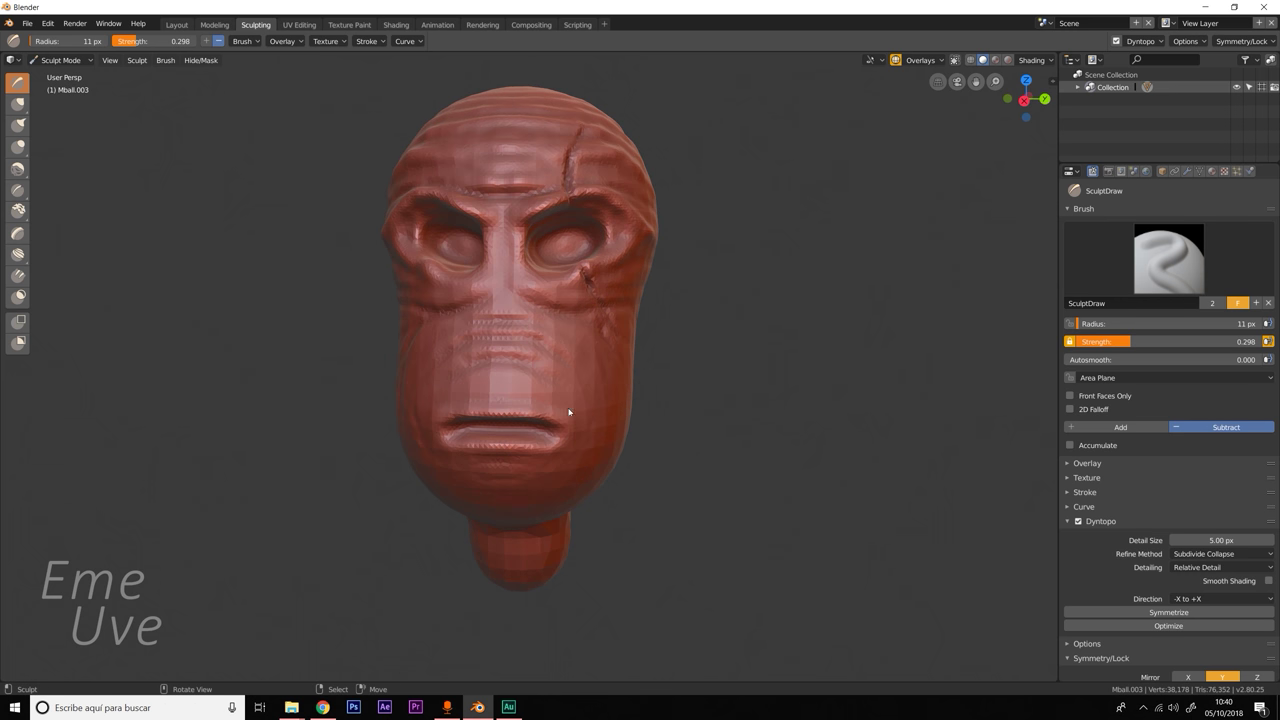
left_click_drag(582, 425, 508, 406)
Carve wrinkle strokes across the back and top of the head.
middle_click_drag(575, 401, 794, 391)
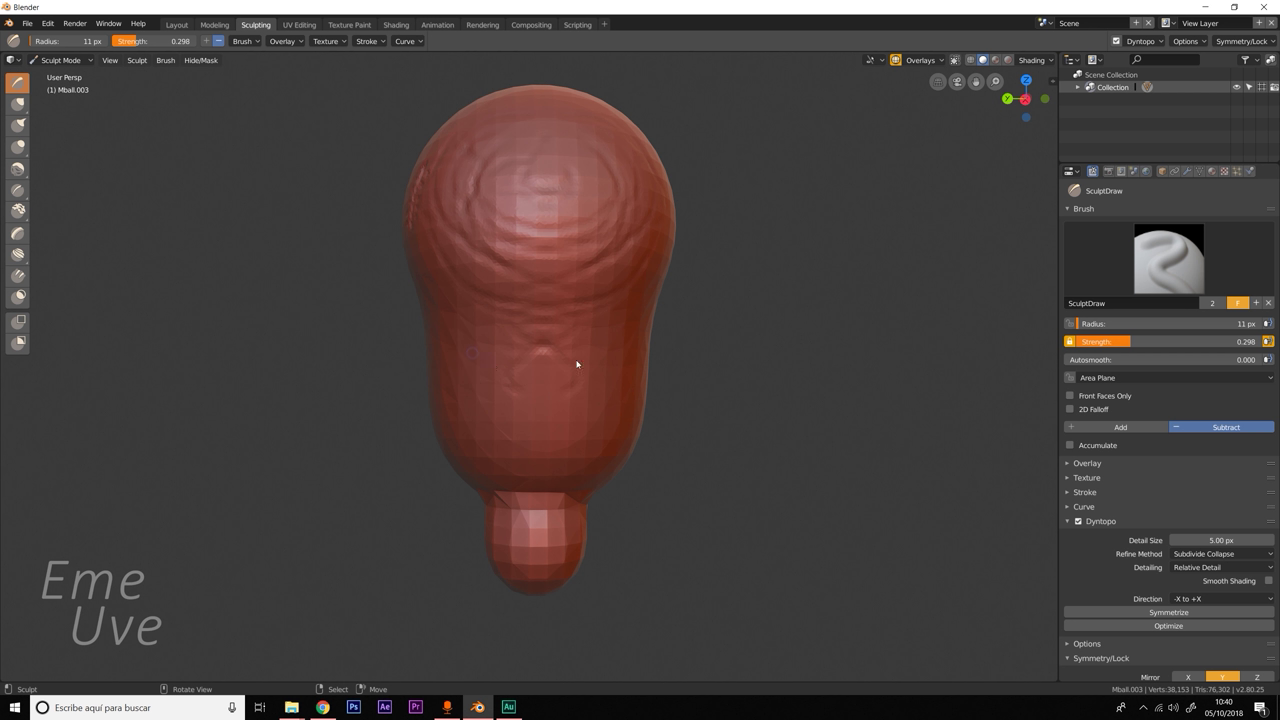
left_click_drag(617, 390, 463, 389)
left_click_drag(576, 458, 549, 415)
left_click_drag(450, 390, 481, 375)
mouse_move(540, 236)
middle_mouse_down()
mouse_move(573, 248)
mouse_move(560, 250)
middle_mouse_up()
left_click_drag(470, 290, 560, 230)
mouse_move(586, 179)
left_mouse_down()
mouse_move(516, 161)
mouse_move(572, 161)
left_mouse_up()
middle_click_drag(548, 225, 711, 255)
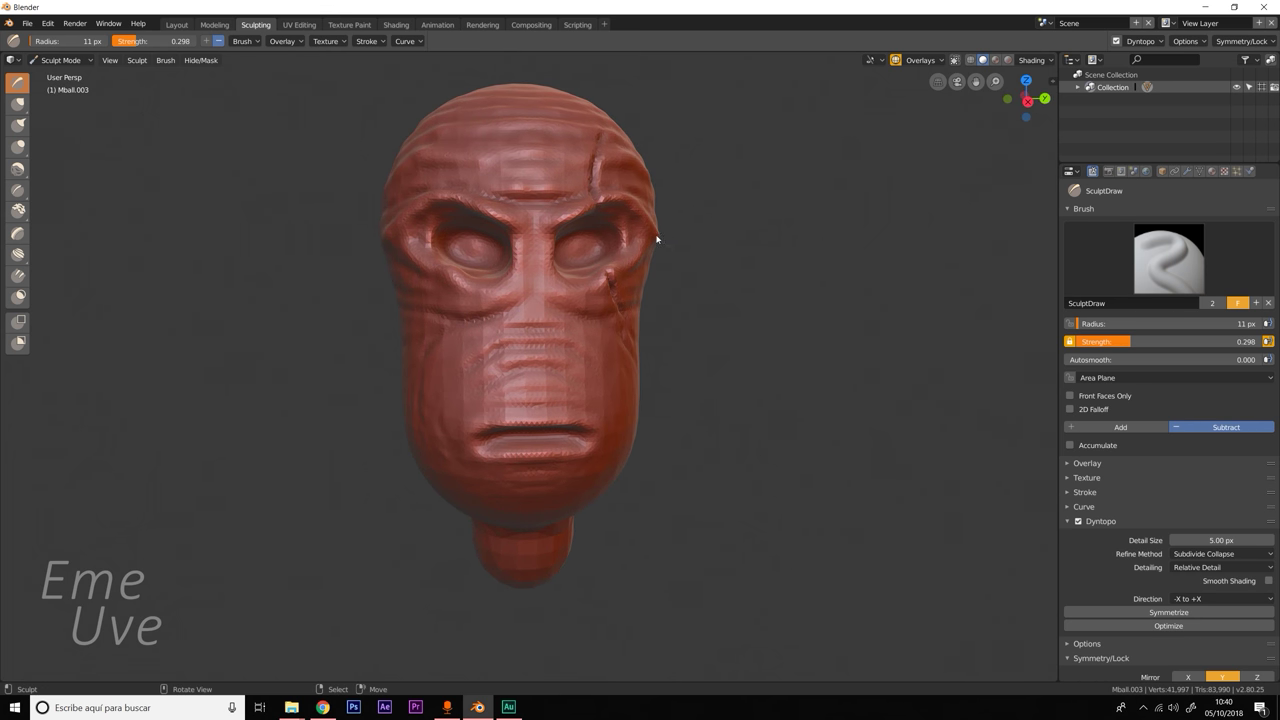
Switch to the Snake Hook brush, test and undo a ridge, and set the radius to 99 px.
left_click(17, 124)
middle_click_drag(591, 264, 491, 291)
left_click_drag(474, 217, 404, 290)
key("ctrl+z")
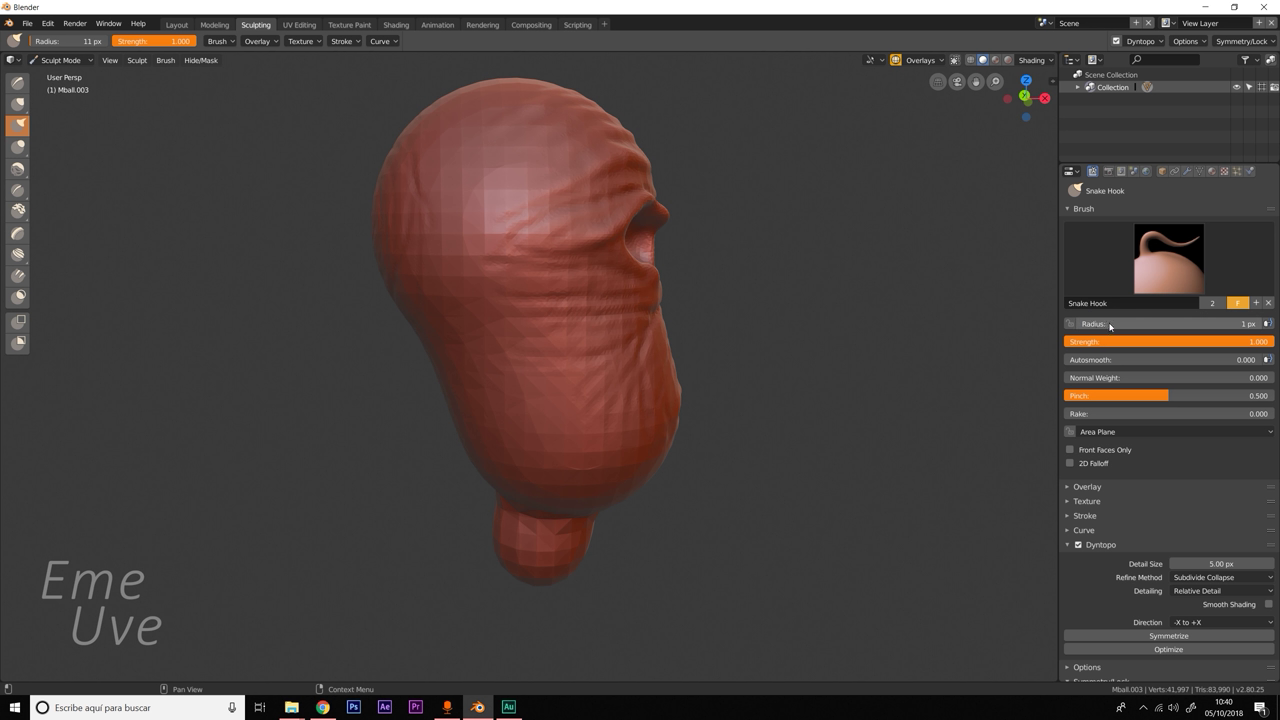
left_click_drag(1109, 325, 1121, 324)
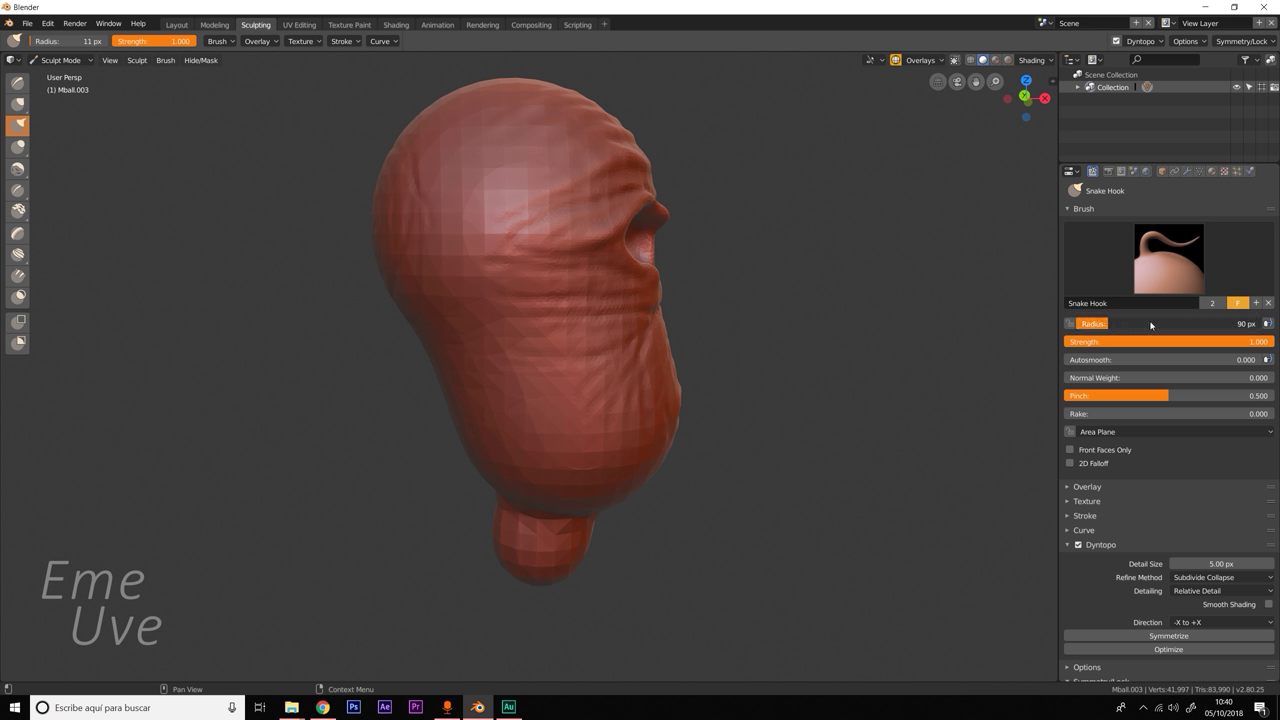
left_click_drag(1153, 325, 1163, 341)
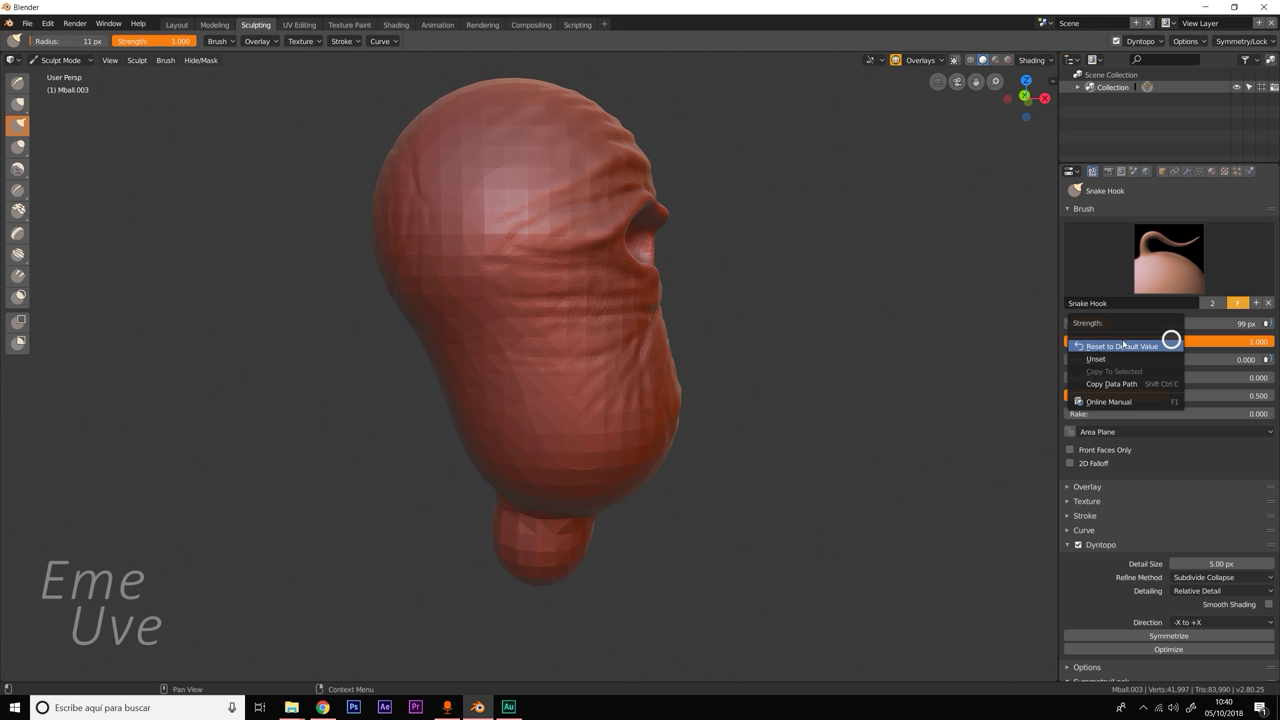
Pull wavy tendrils from the head's side and cheek, then undo both.
left_click_drag(446, 262, 456, 280)
mouse_move(392, 312)
left_mouse_down()
mouse_move(354, 474)
mouse_move(305, 523)
mouse_move(329, 509)
left_mouse_up()
mouse_move(329, 509)
middle_mouse_down()
mouse_move(469, 477)
mouse_move(600, 494)
middle_mouse_up()
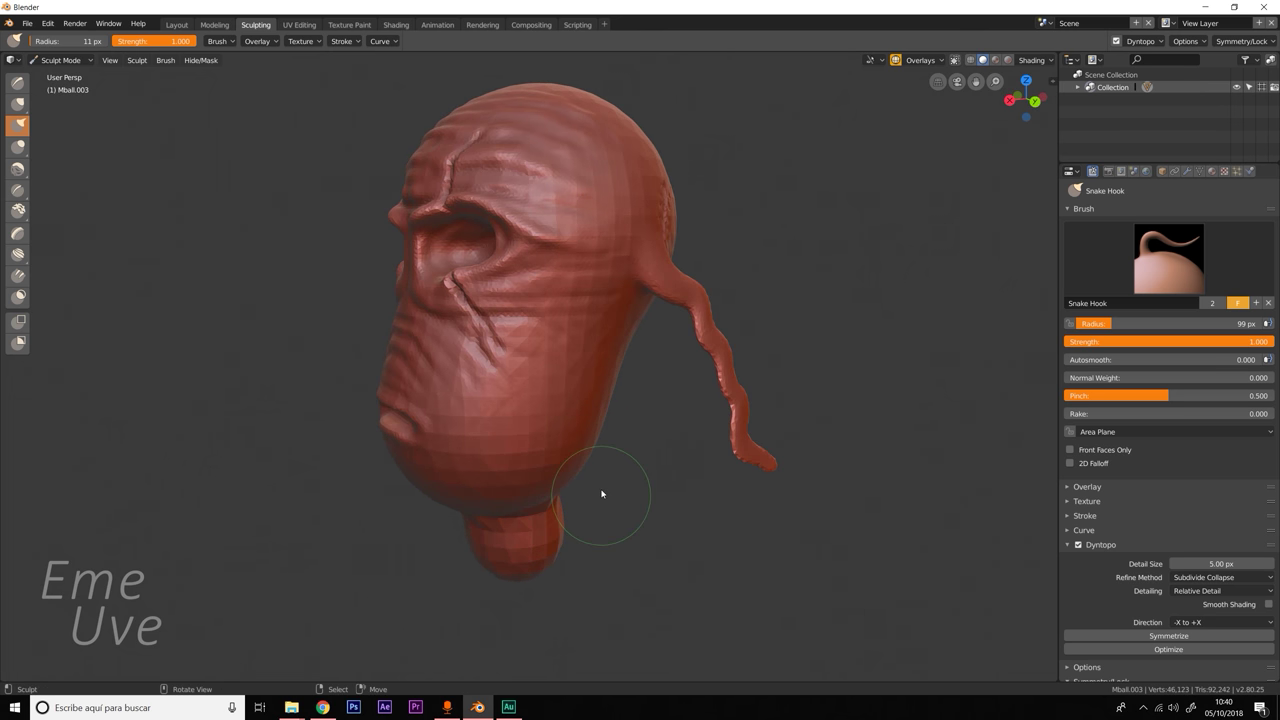
mouse_move(566, 337)
middle_mouse_down()
mouse_move(668, 341)
mouse_move(597, 366)
mouse_move(720, 397)
mouse_move(707, 376)
middle_mouse_up()
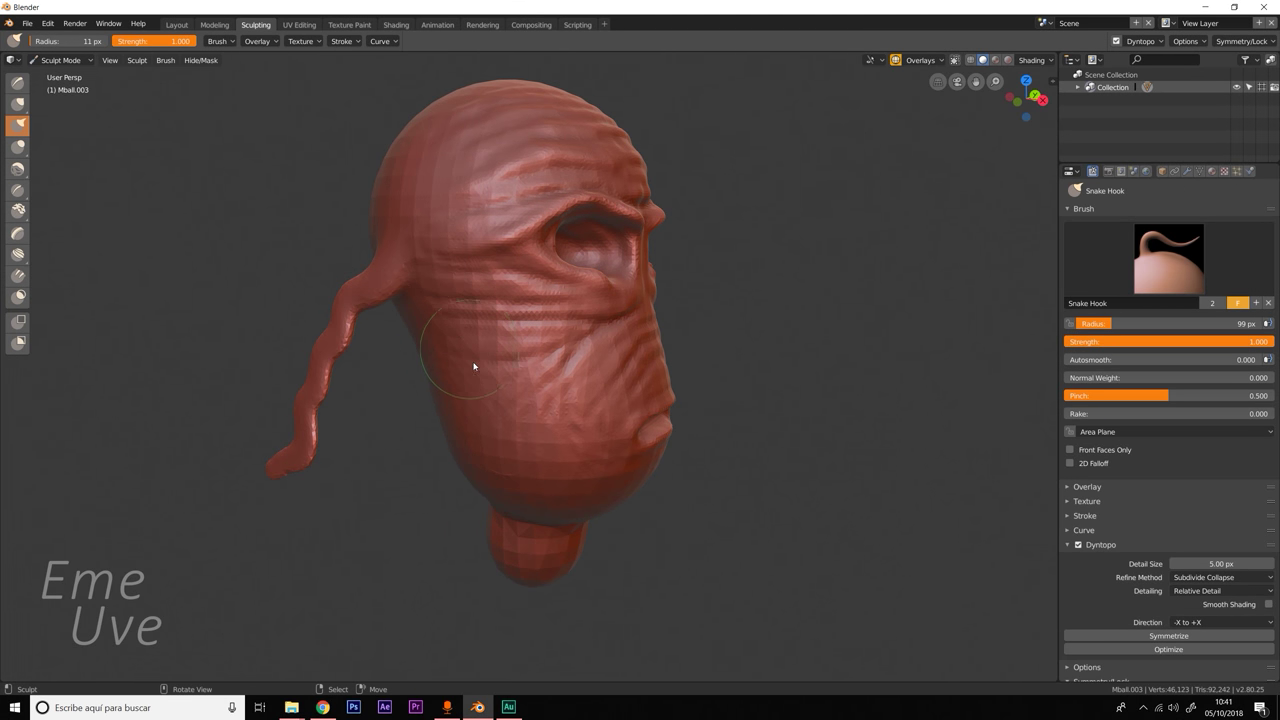
mouse_move(463, 358)
left_mouse_down()
mouse_move(400, 491)
mouse_move(378, 590)
left_mouse_up()
middle_click_drag(526, 536, 837, 329)
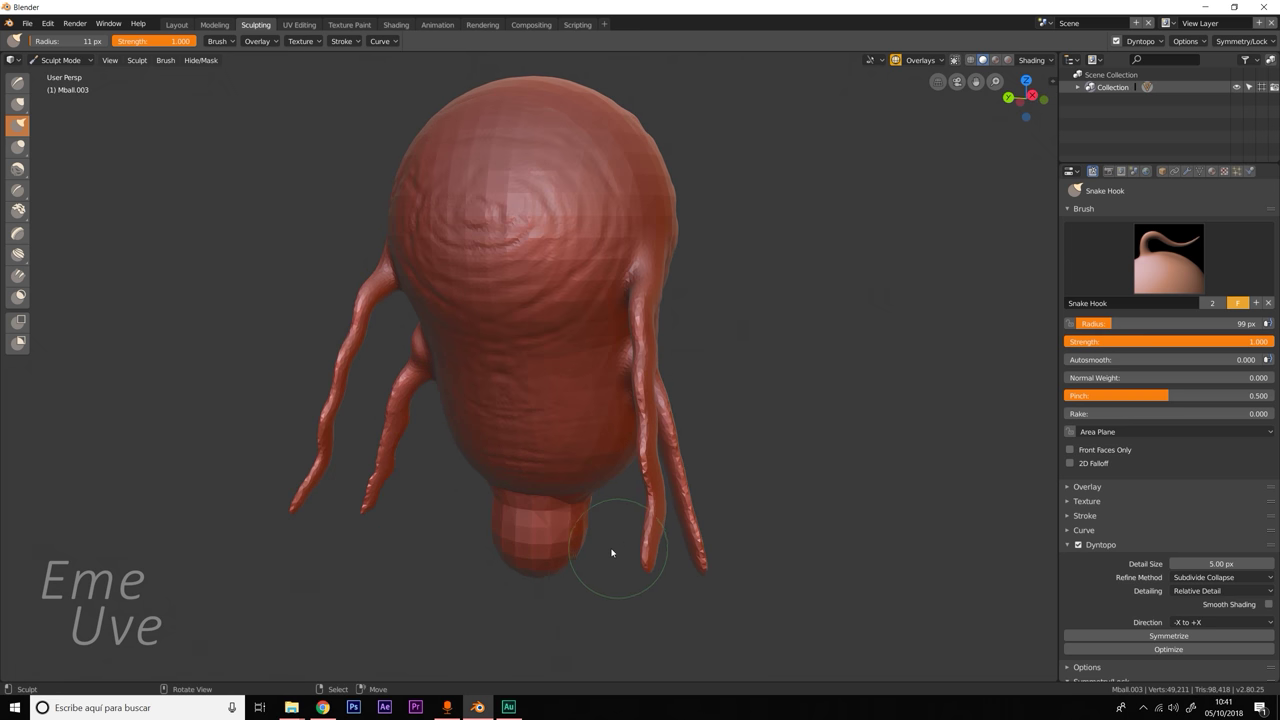
middle_click_drag(743, 329, 651, 337)
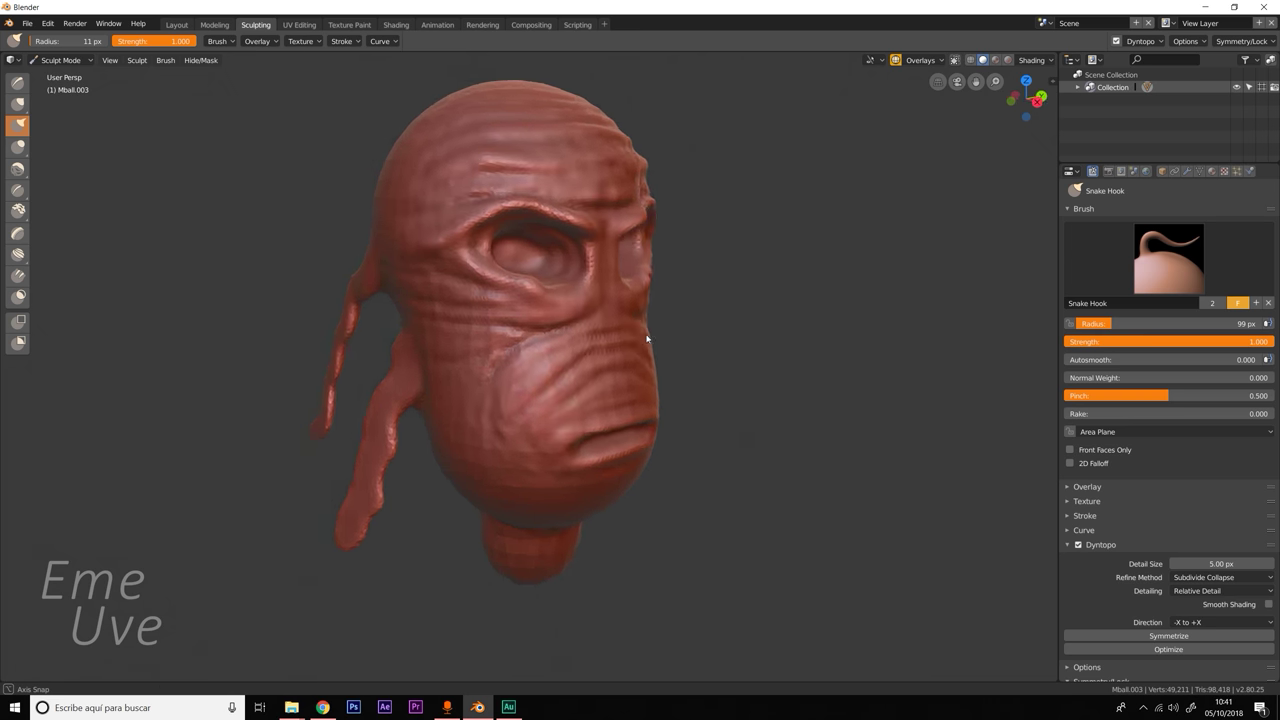
key("ctrl+z")
key("ctrl+z")
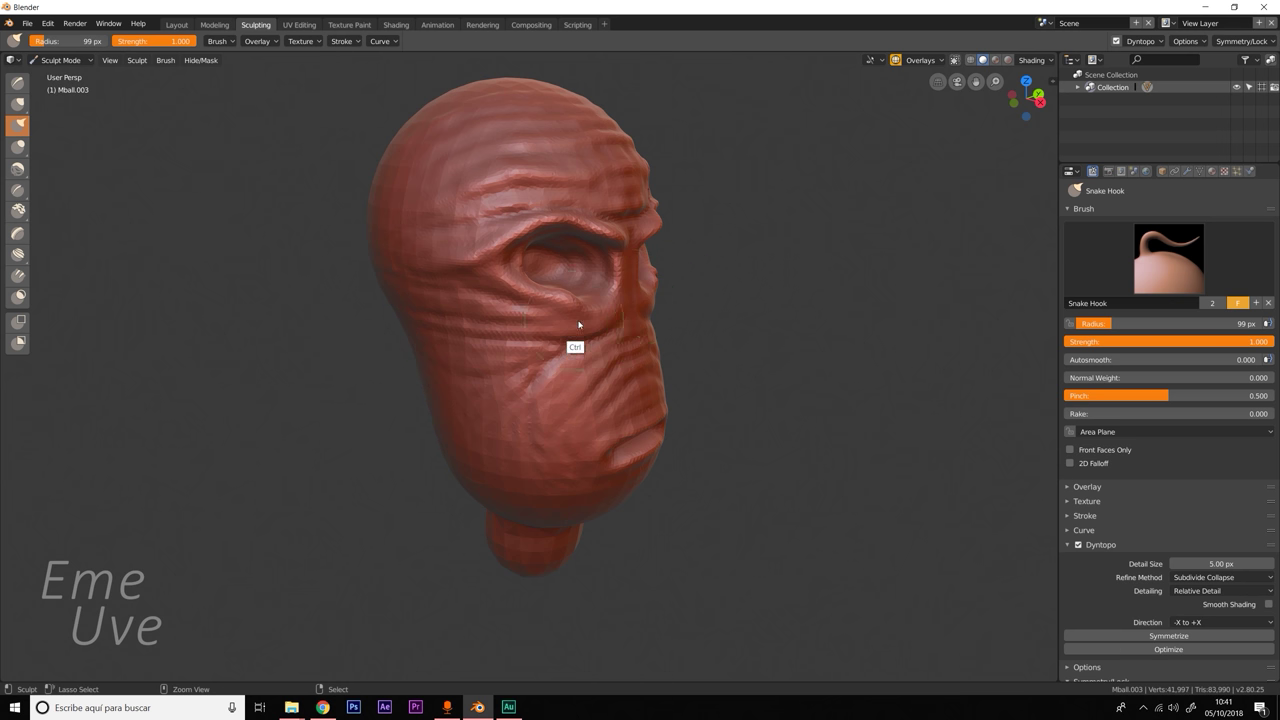
Pull a long pointed ear down from the head's side, undoing stray stretches and flaps.
left_click_drag(417, 293, 398, 329)
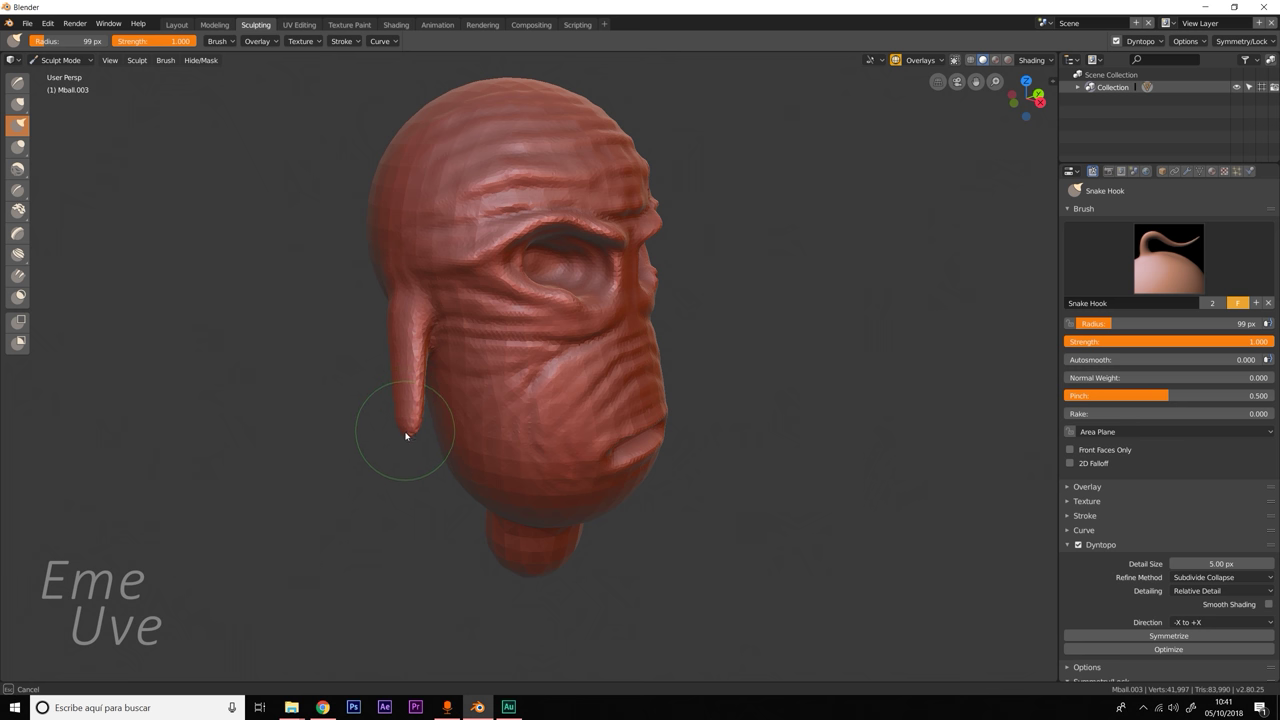
left_click_drag(404, 415, 406, 441)
mouse_move(460, 402)
middle_mouse_down()
mouse_move(771, 383)
mouse_move(714, 400)
mouse_move(720, 412)
middle_mouse_up()
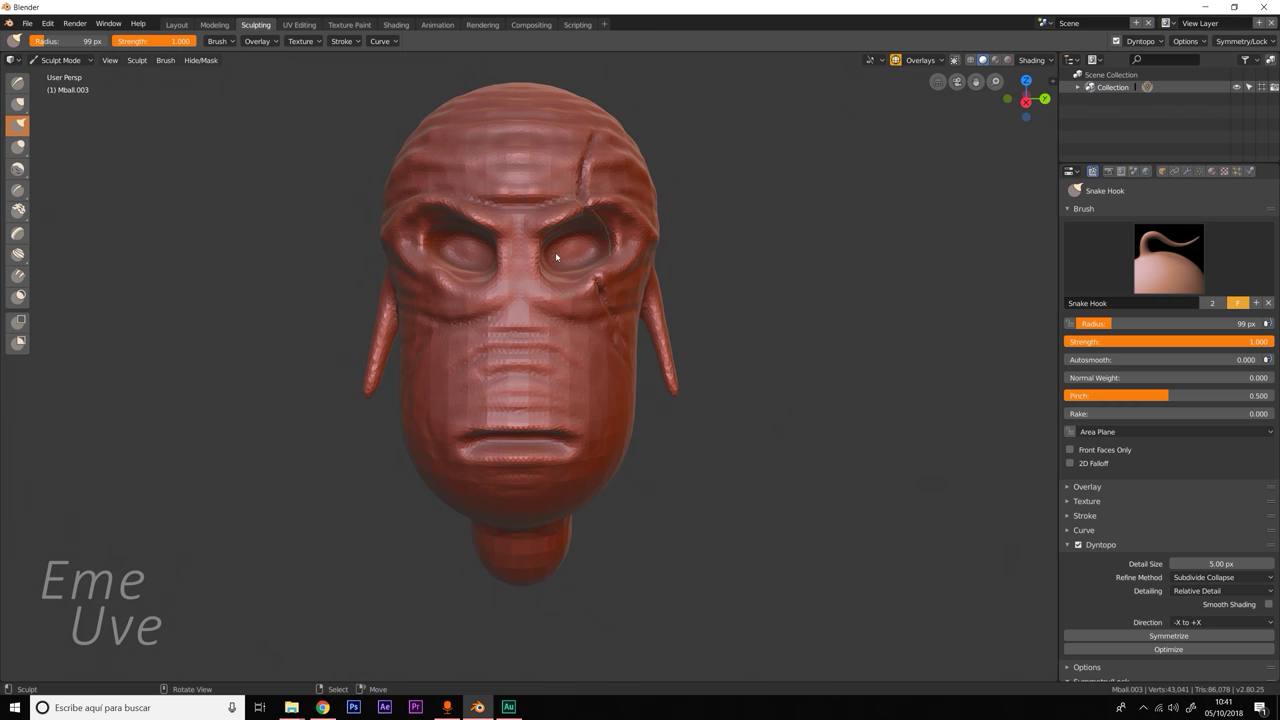
mouse_move(416, 348)
middle_mouse_down()
mouse_move(477, 360)
mouse_move(585, 343)
middle_mouse_up()
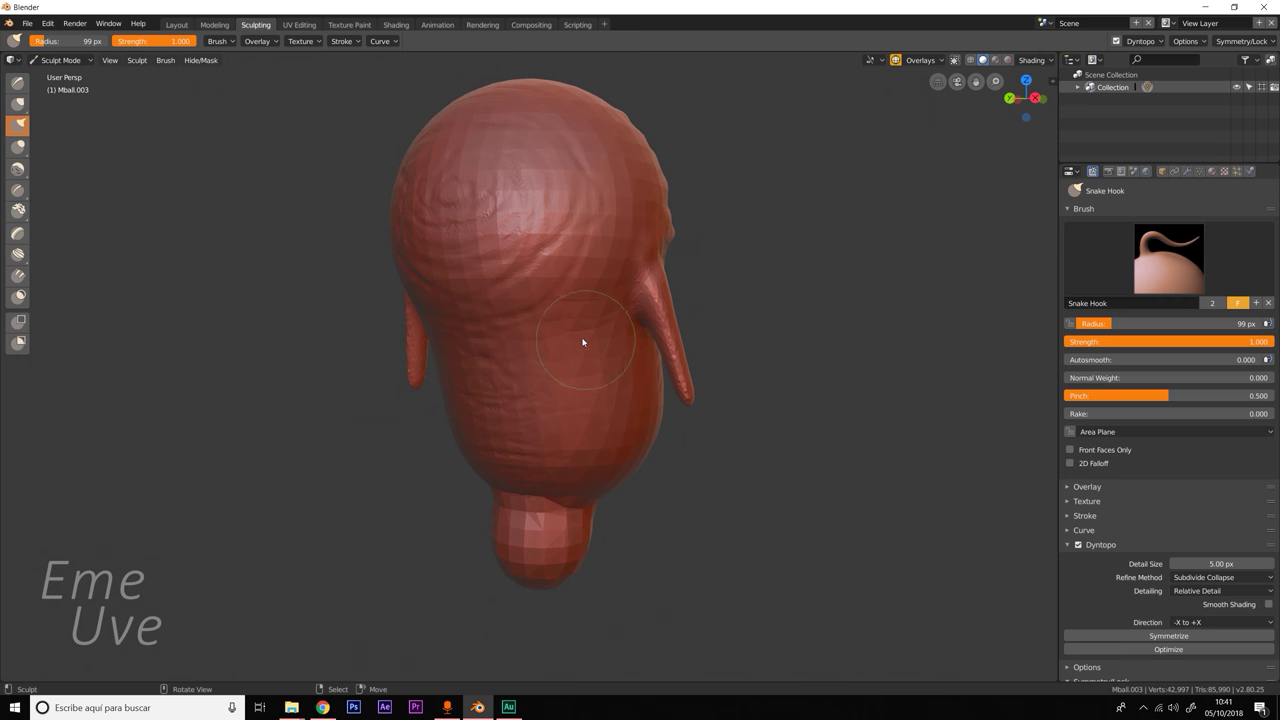
mouse_move(647, 291)
left_mouse_down()
mouse_move(627, 342)
mouse_move(614, 277)
left_mouse_up()
key("ctrl+z")
key("ctrl+z")
left_click_drag(622, 294, 634, 294)
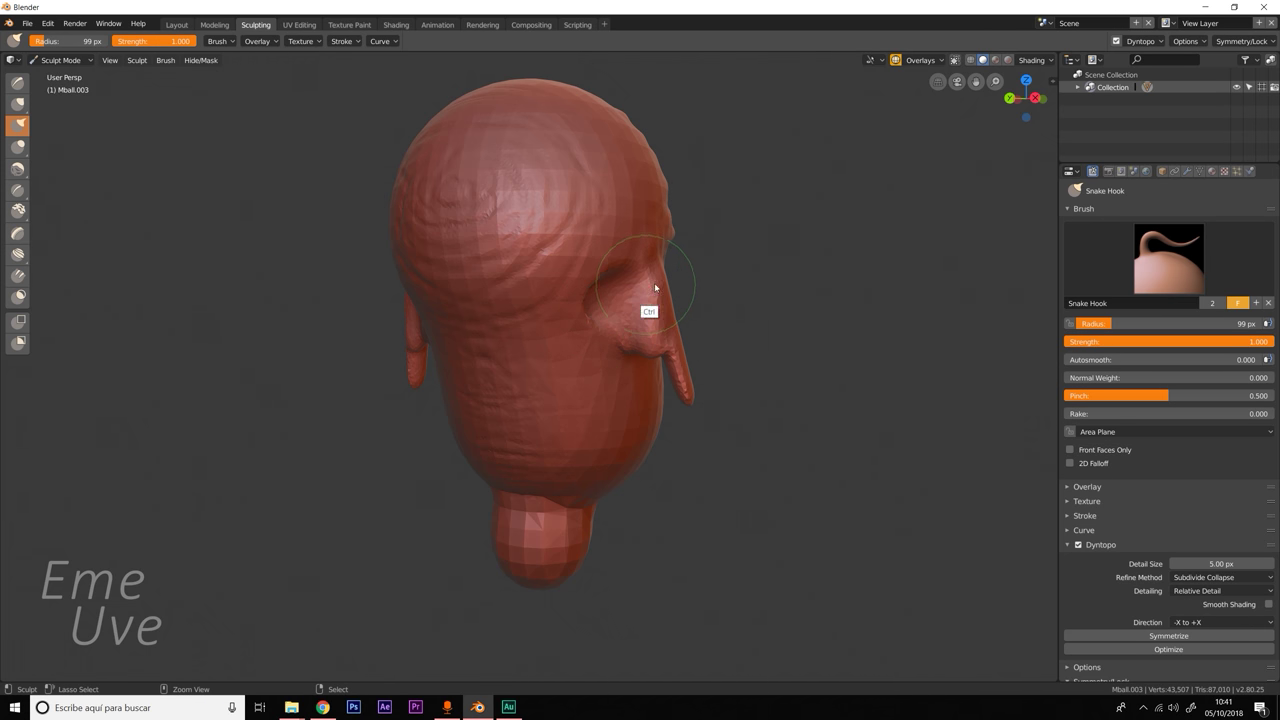
key("ctrl+z")
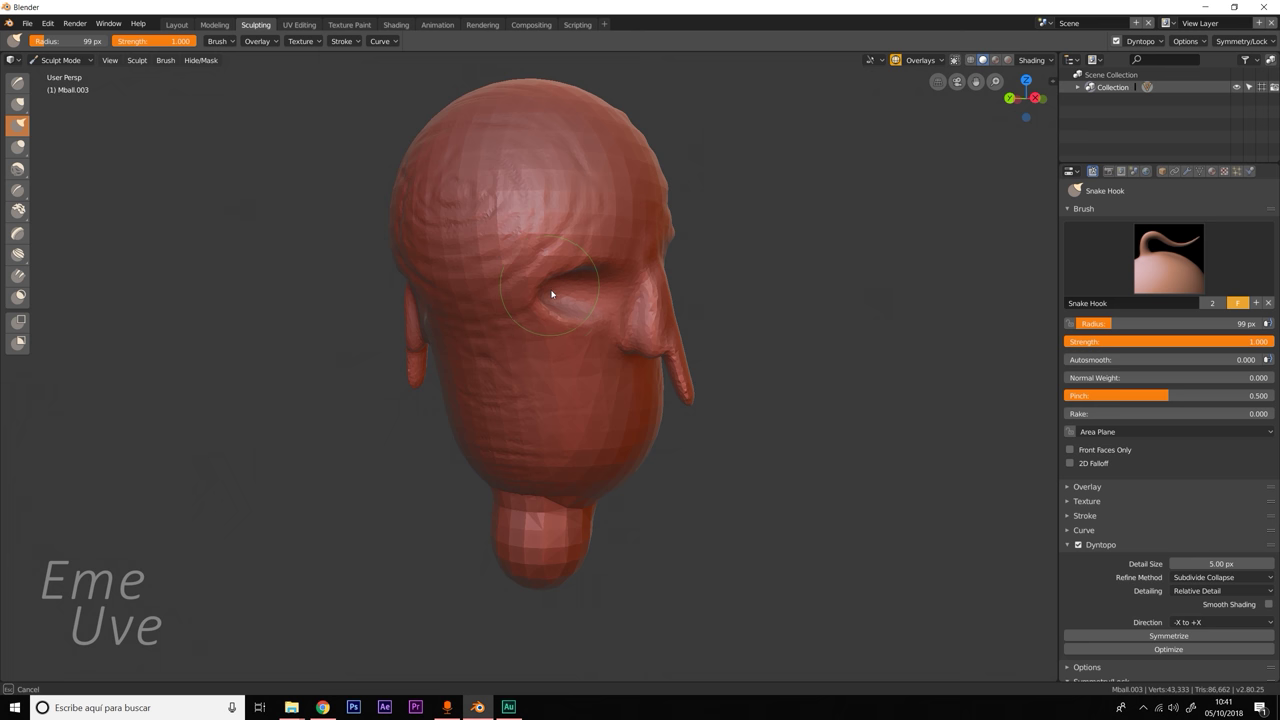
left_click_drag(551, 294, 666, 349)
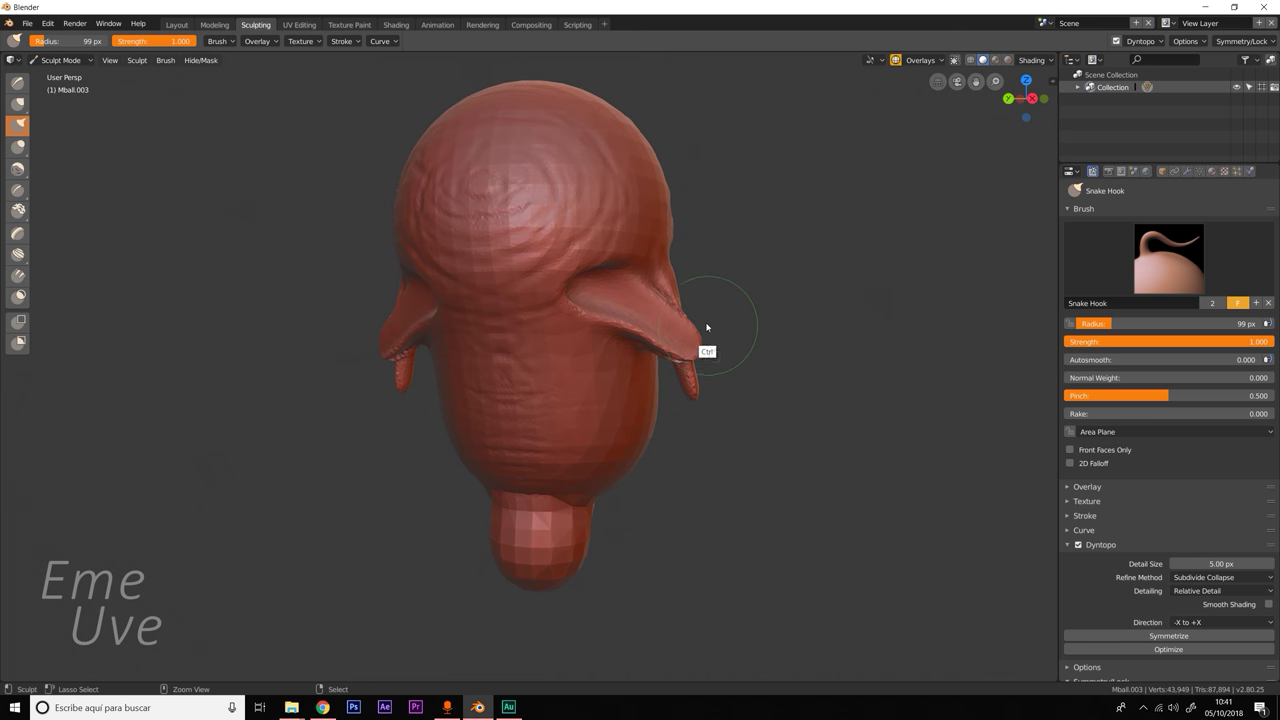
key("ctrl+z")
key("ctrl+z")
key("ctrl+z")
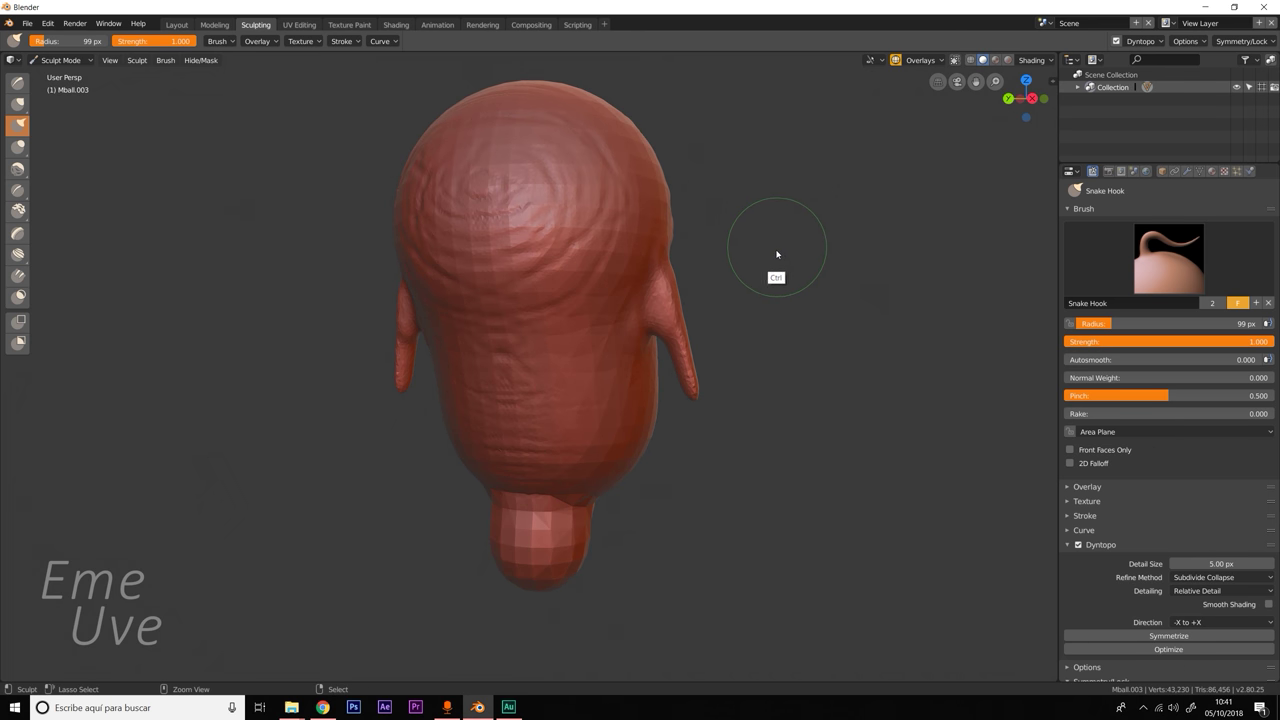
middle_click_drag(700, 288, 668, 318)
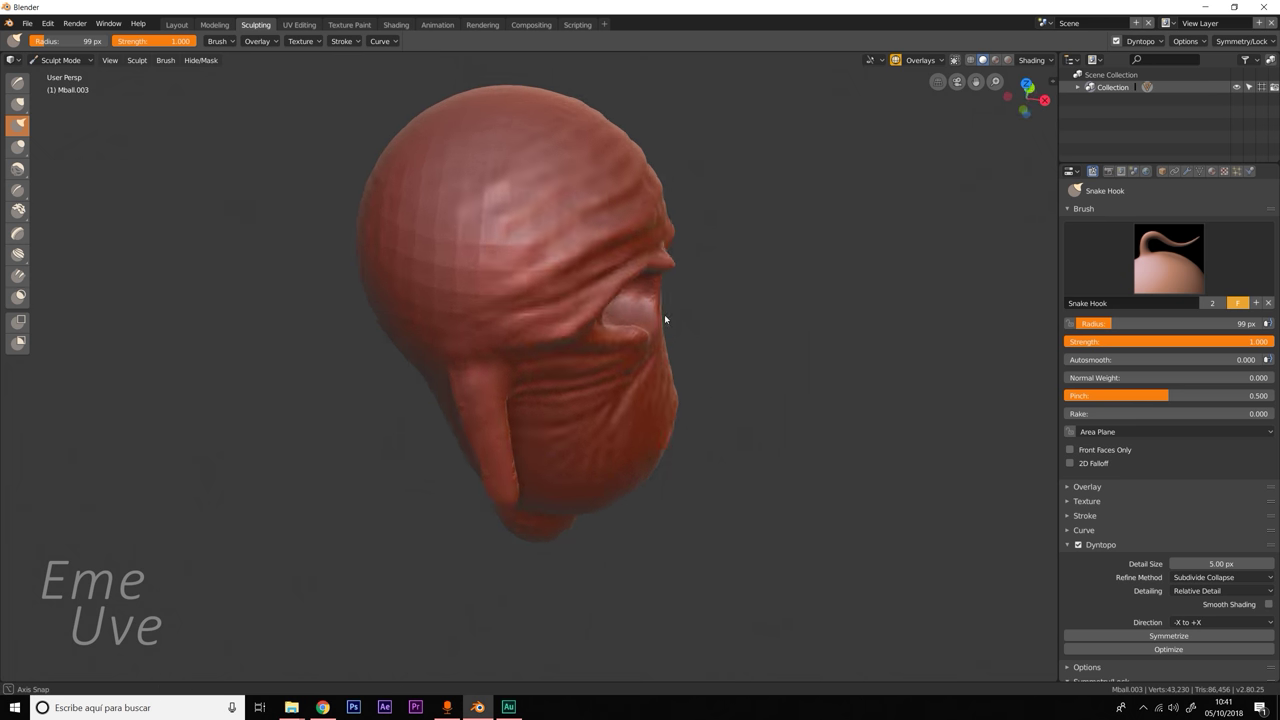
Halve the brush radius to 49 px and pull spikes from the left side and top of the head.
left_click(1086, 325)
left_click(1126, 322)
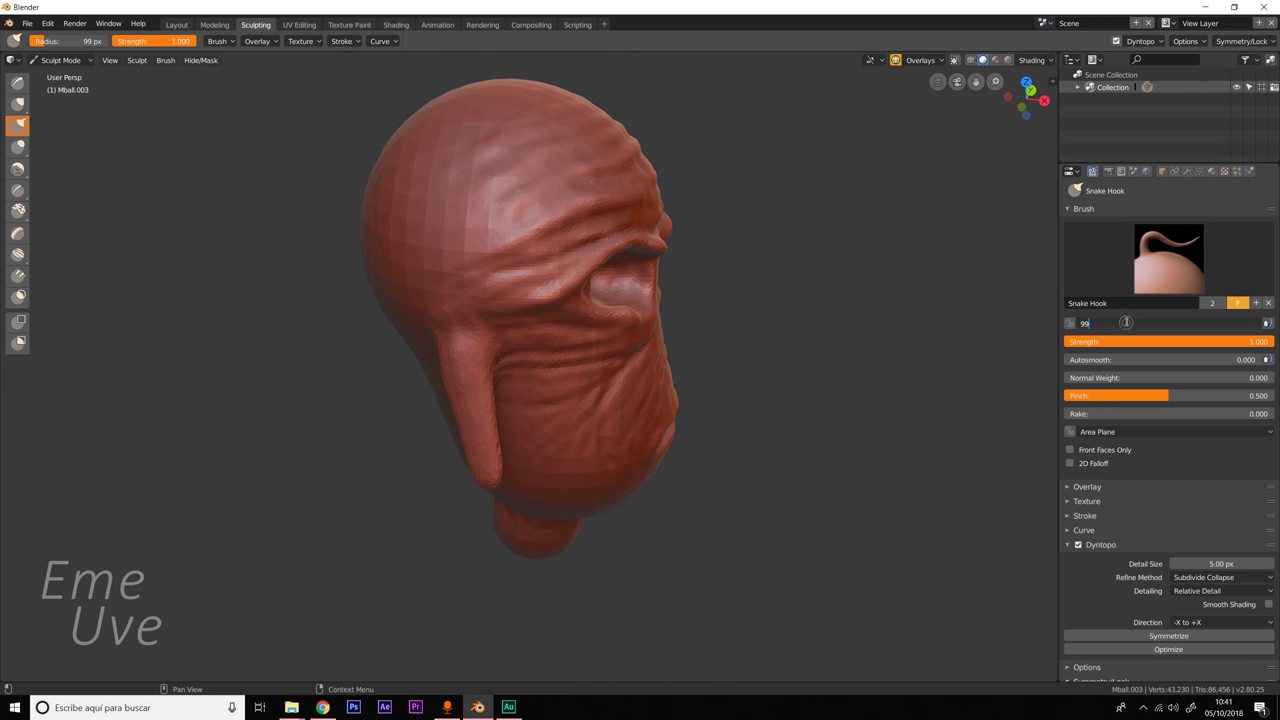
left_click_drag(1123, 323, 1138, 330)
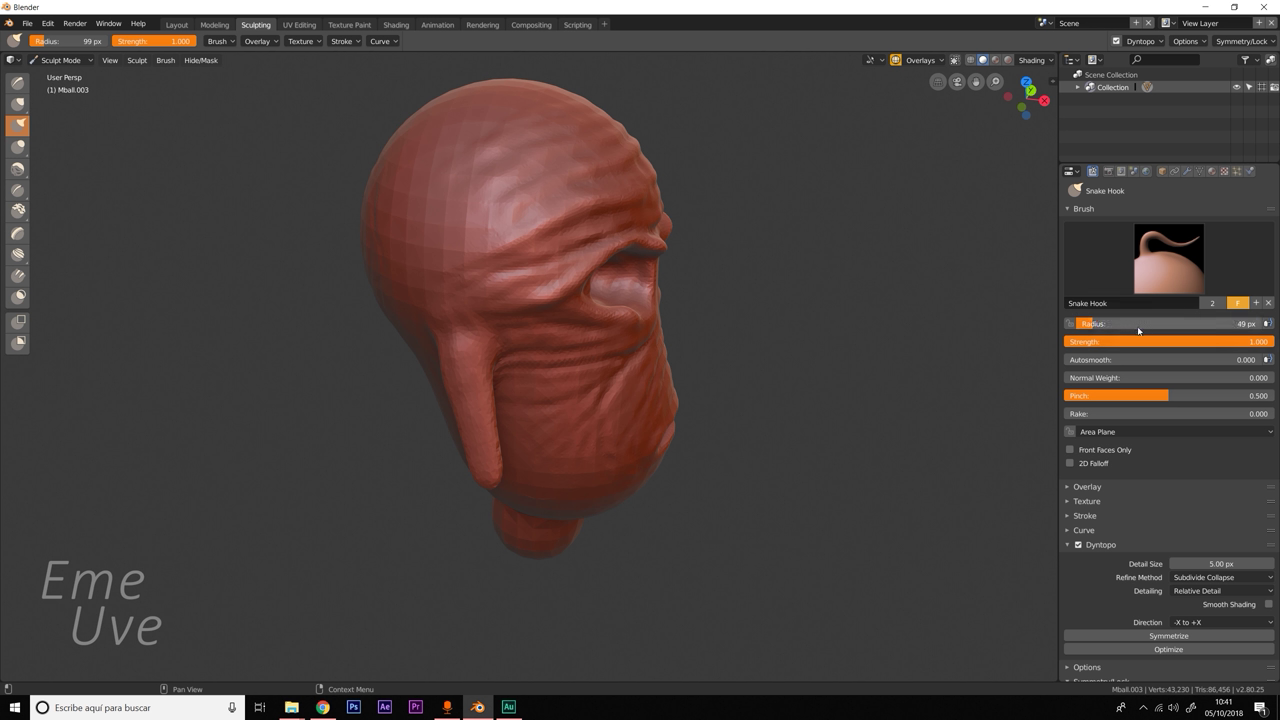
left_click_drag(385, 192, 337, 204)
left_click_drag(385, 265, 369, 268)
middle_click_drag(518, 237, 471, 196)
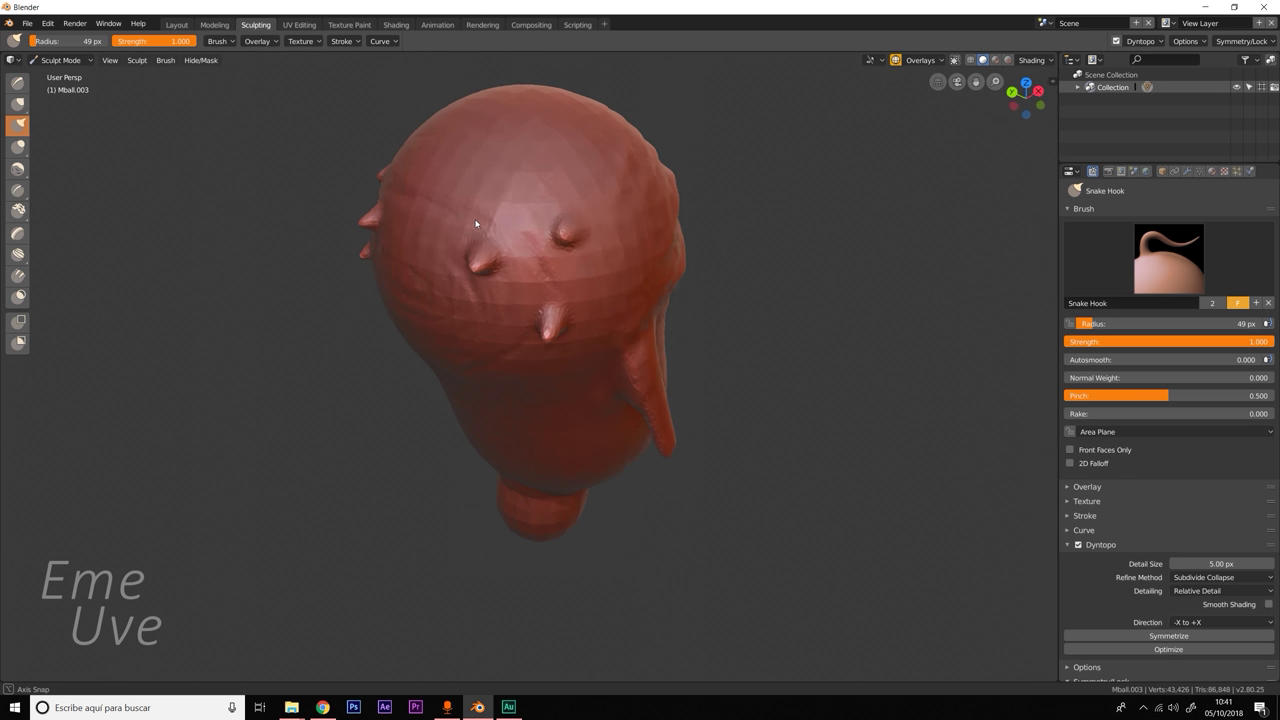
left_click_drag(425, 190, 400, 172)
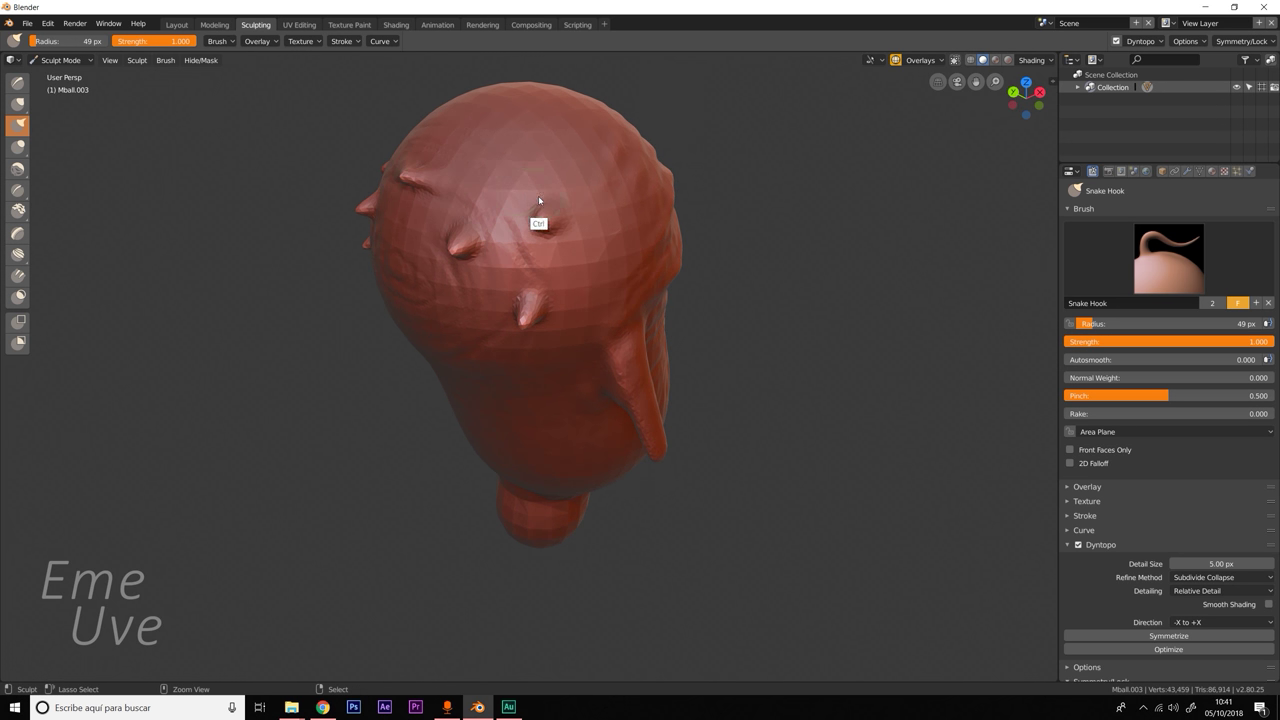
key("ctrl+z")
Pull more spikes from the top and upper-left of the head, undoing one bad stroke.
mouse_move(538, 198)
middle_mouse_down()
mouse_move(460, 252)
mouse_move(447, 240)
middle_mouse_up()
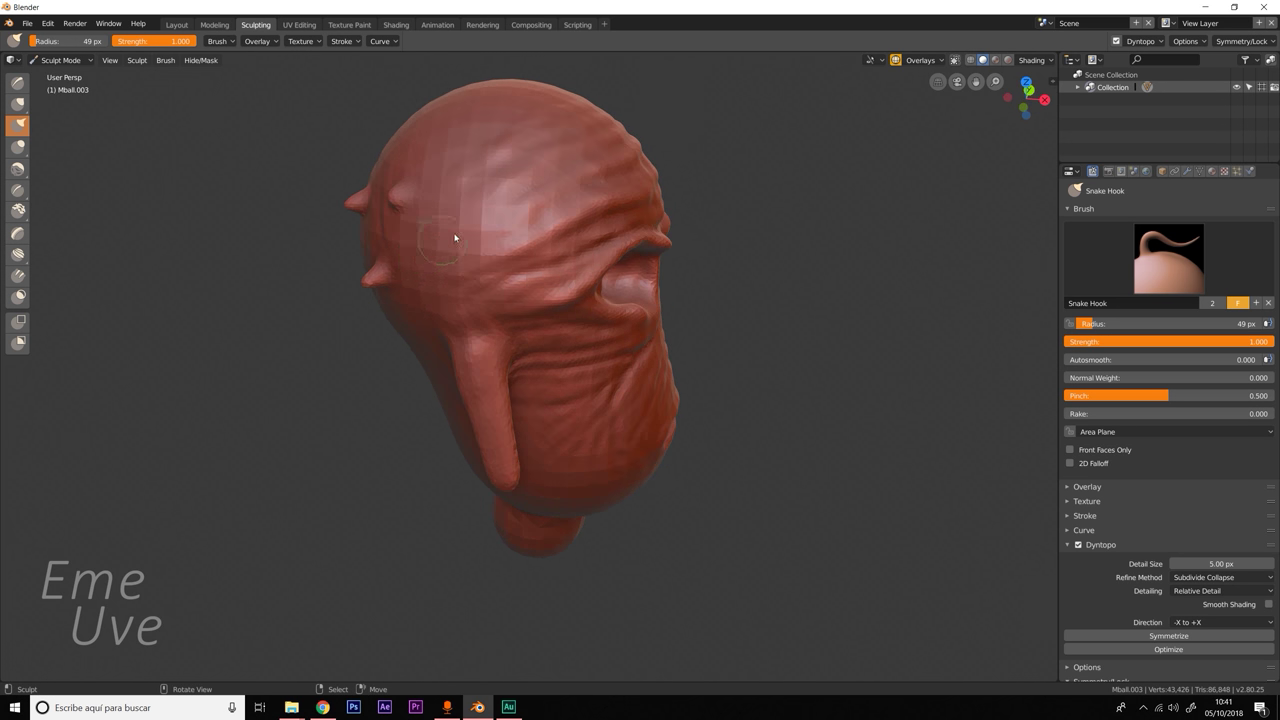
mouse_move(397, 181)
left_mouse_down()
mouse_move(429, 120)
mouse_move(487, 70)
left_mouse_up()
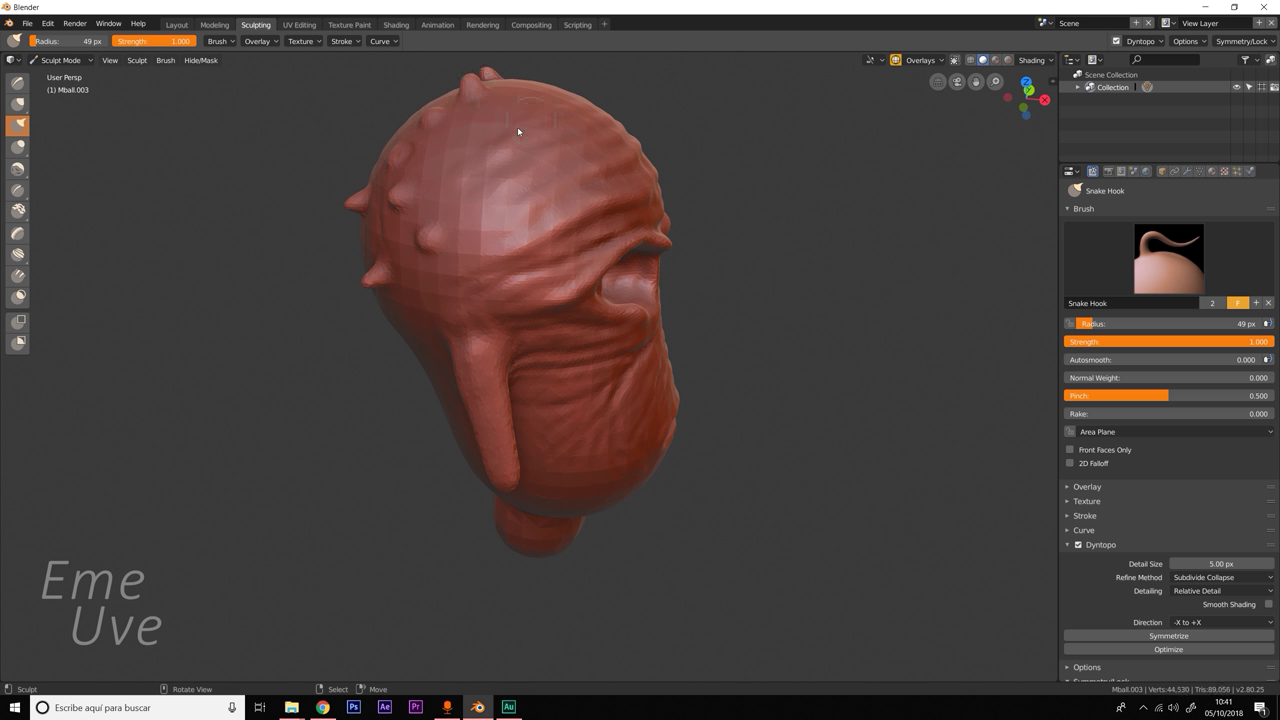
left_click_drag(450, 212, 488, 182)
middle_click_drag(476, 193, 497, 185)
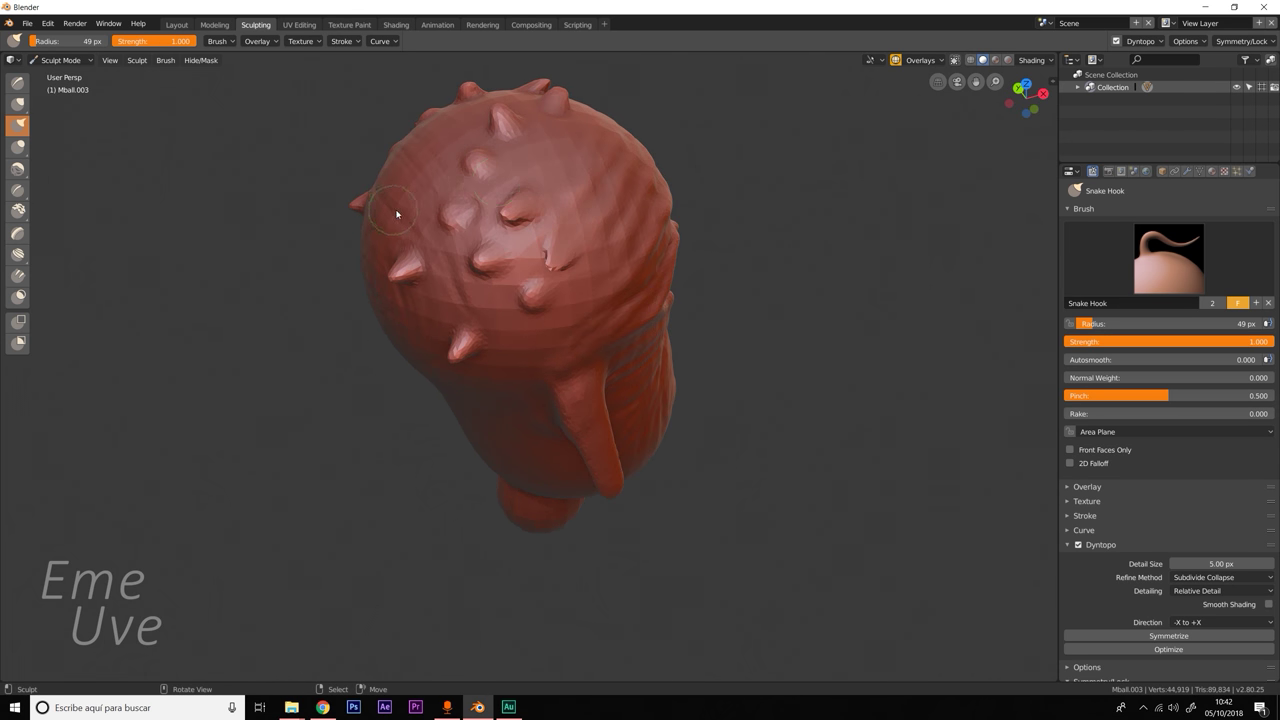
left_click_drag(423, 206, 390, 150)
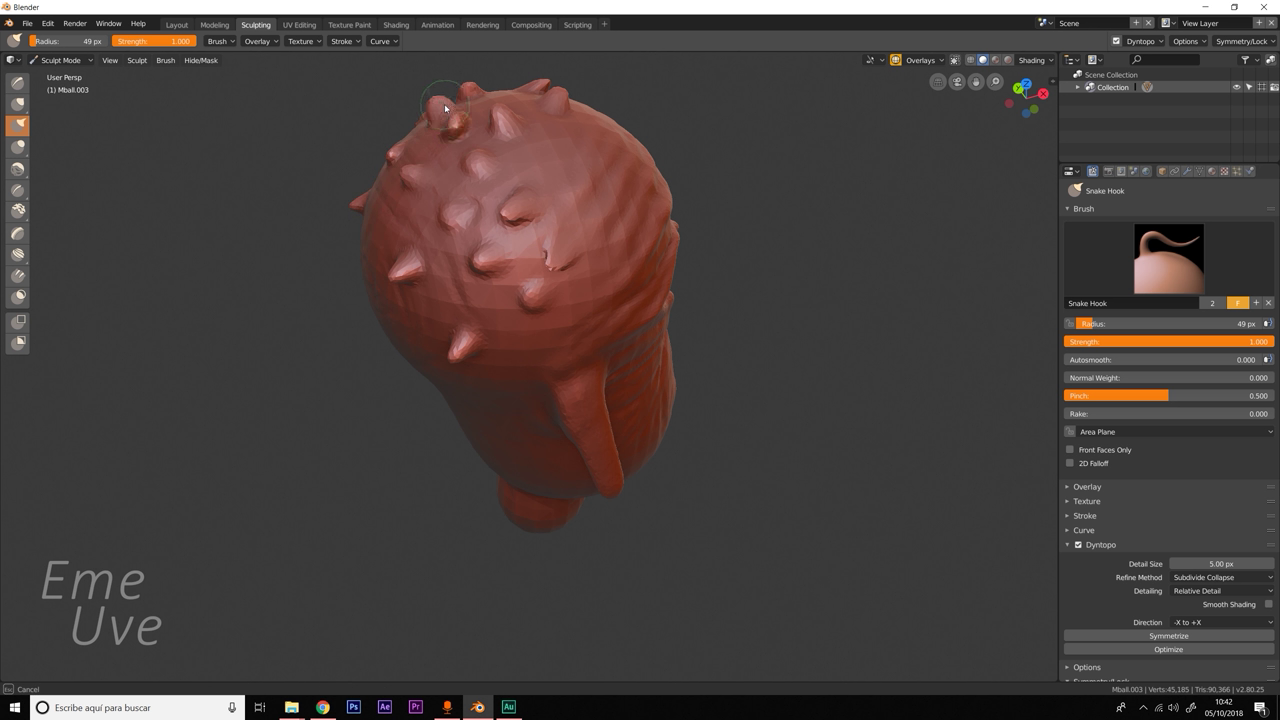
mouse_move(372, 232)
left_mouse_down()
mouse_move(343, 220)
mouse_move(398, 270)
left_mouse_up()
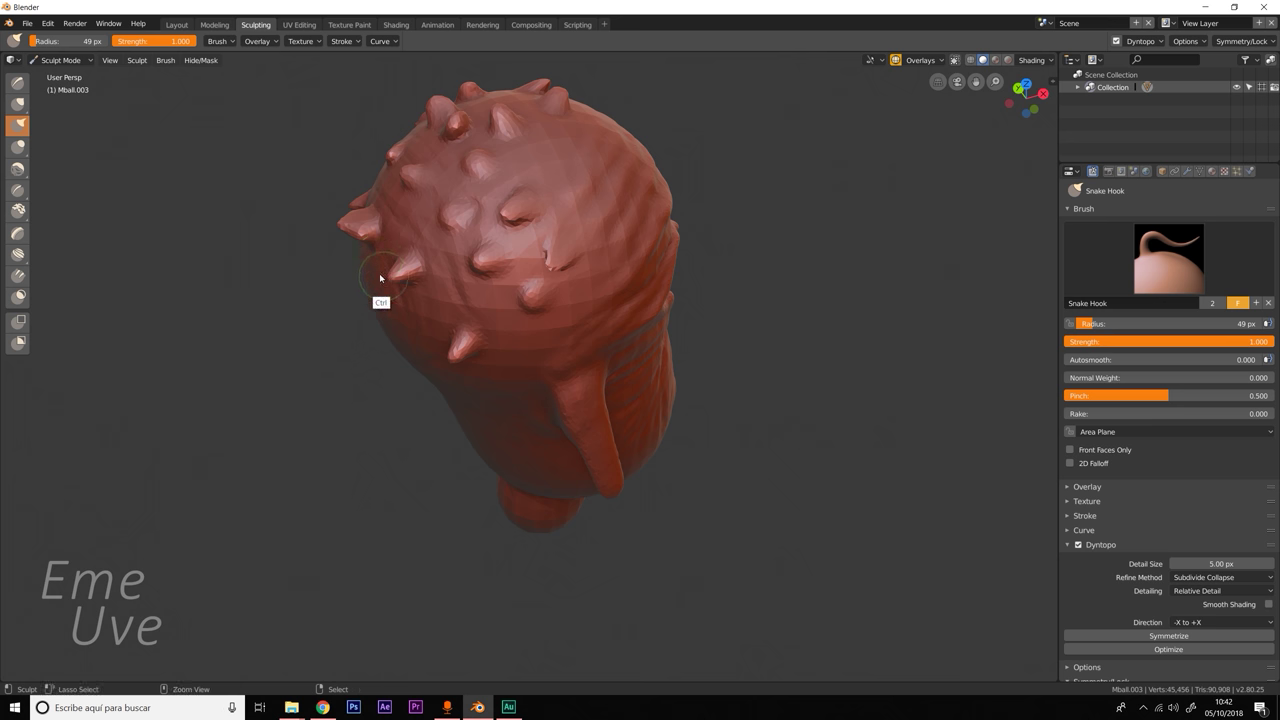
key("ctrl+z")
left_click_drag(376, 242, 348, 229)
Pull spikes from the back of the head and mirrored horns along its upper sides.
mouse_move(375, 310)
middle_mouse_down()
mouse_move(470, 302)
mouse_move(430, 296)
middle_mouse_up()
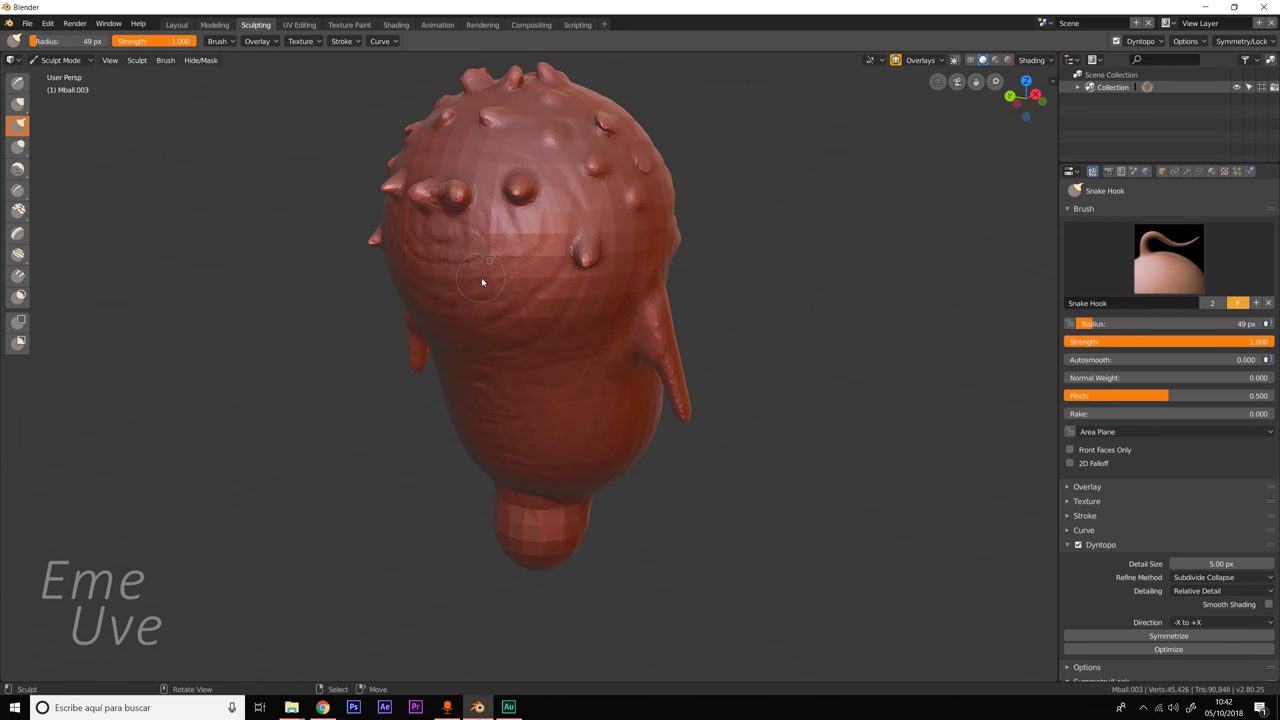
middle_click_drag(509, 271, 455, 300)
mouse_move(455, 300)
left_mouse_down()
mouse_move(440, 278)
mouse_move(400, 320)
mouse_move(434, 349)
left_mouse_up()
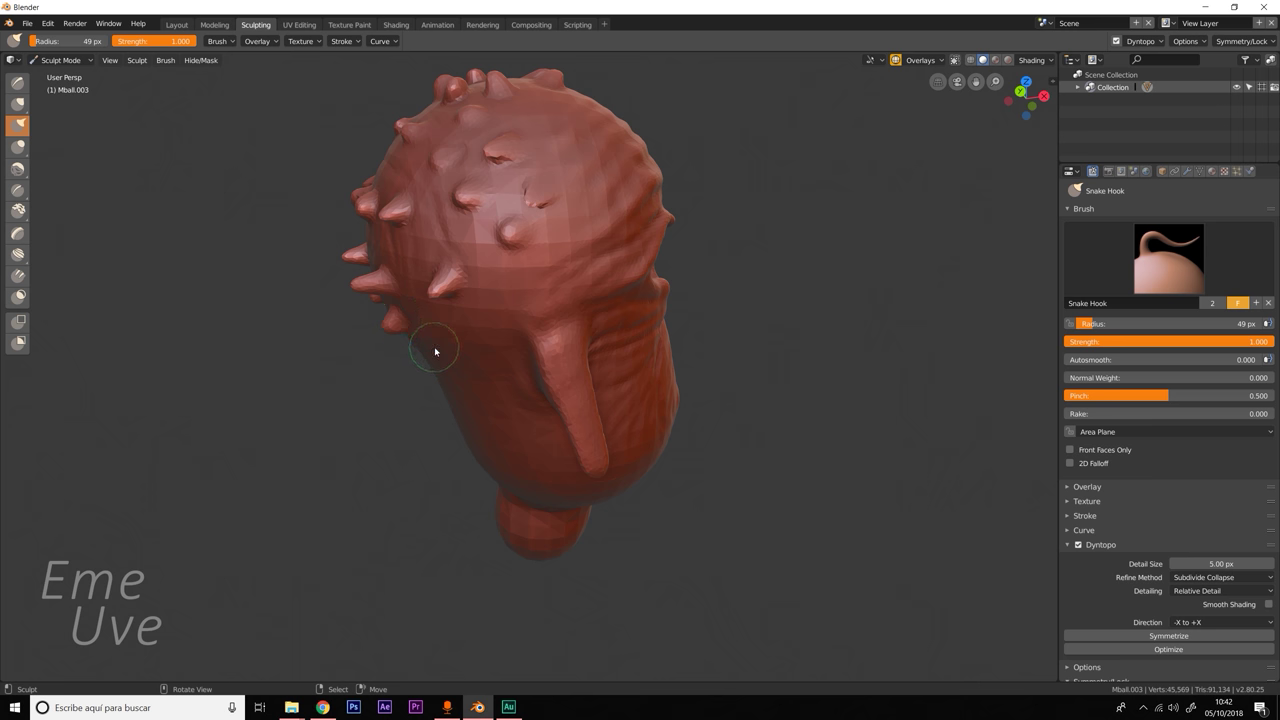
mouse_move(510, 298)
middle_mouse_down()
mouse_move(523, 274)
mouse_move(721, 294)
mouse_move(789, 279)
mouse_move(738, 284)
middle_mouse_up()
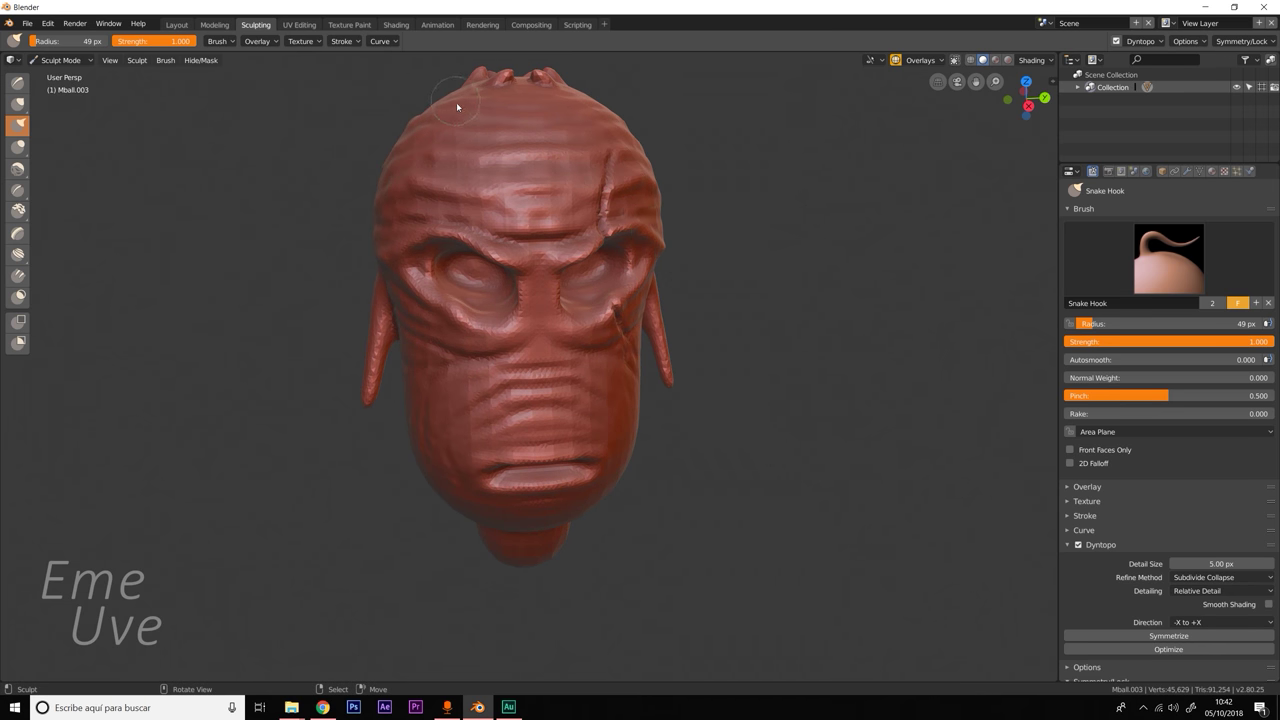
left_click_drag(440, 104, 428, 96)
left_click_drag(402, 140, 390, 116)
left_click_drag(363, 182, 356, 166)
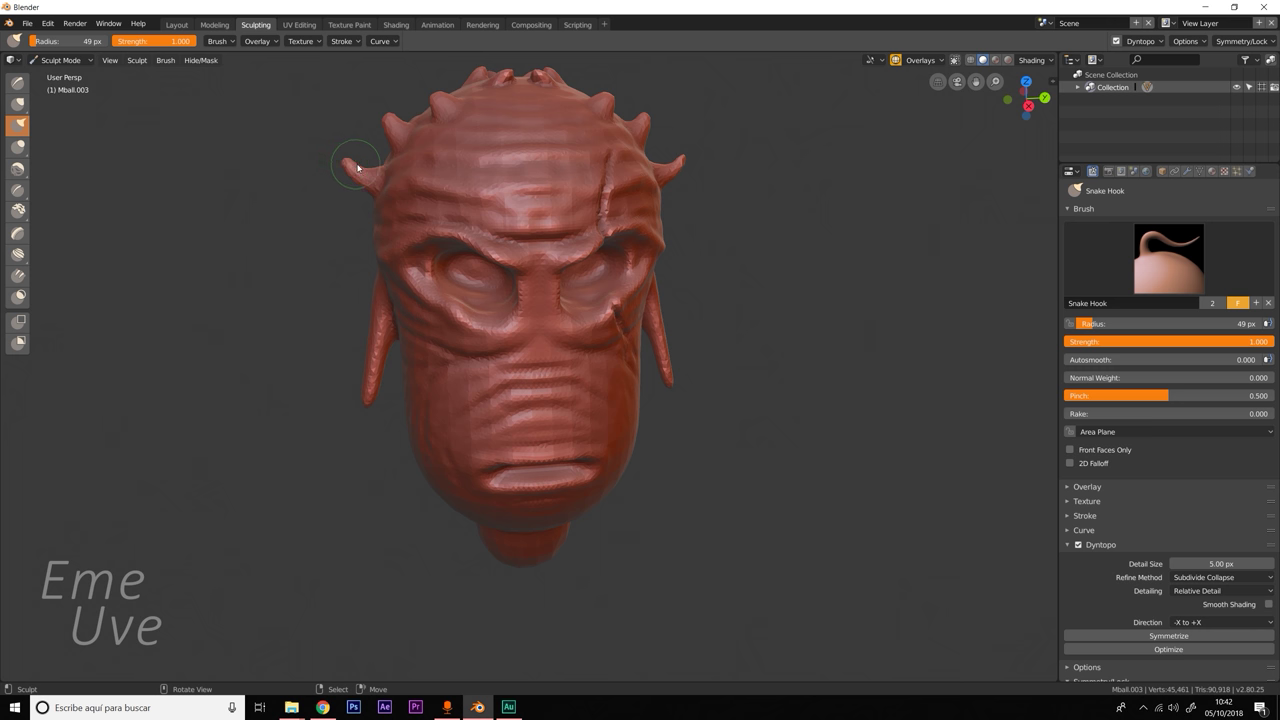
left_click_drag(378, 218, 334, 192)
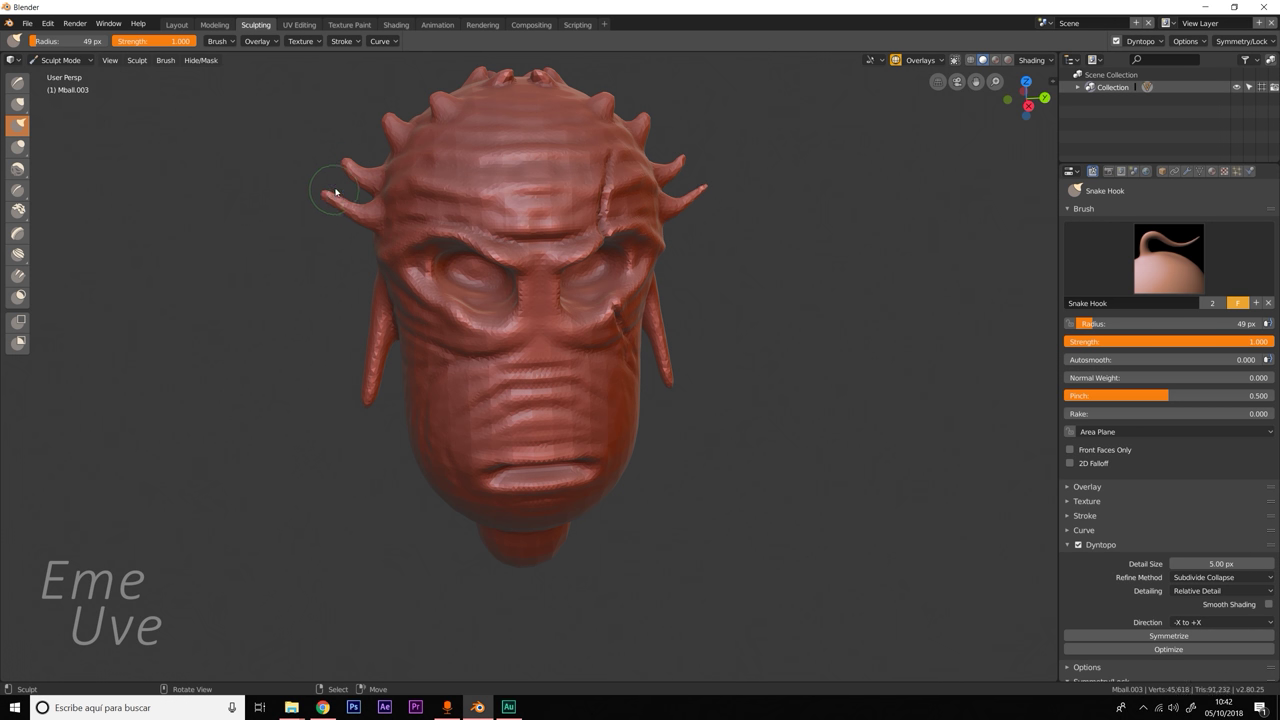
mouse_move(610, 313)
middle_mouse_down()
mouse_move(703, 334)
mouse_move(726, 320)
mouse_move(631, 349)
mouse_move(564, 307)
mouse_move(592, 302)
mouse_move(577, 327)
middle_mouse_up()
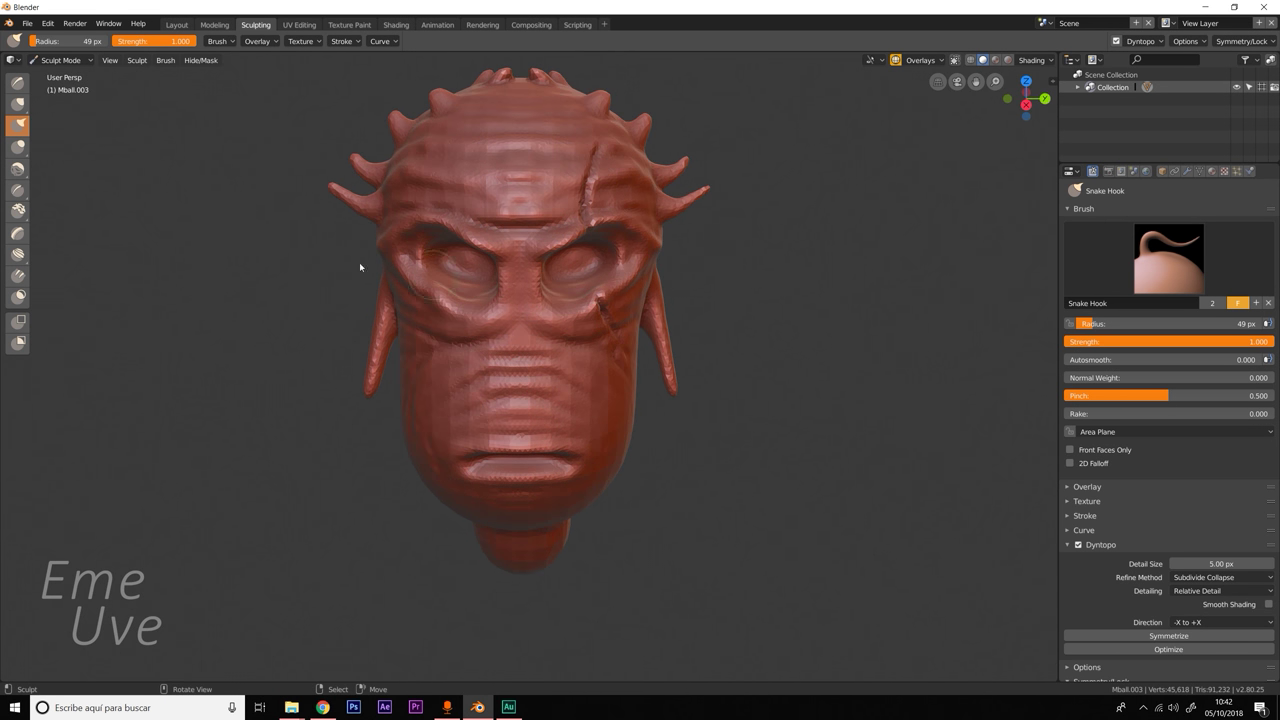
left_click(18, 147)
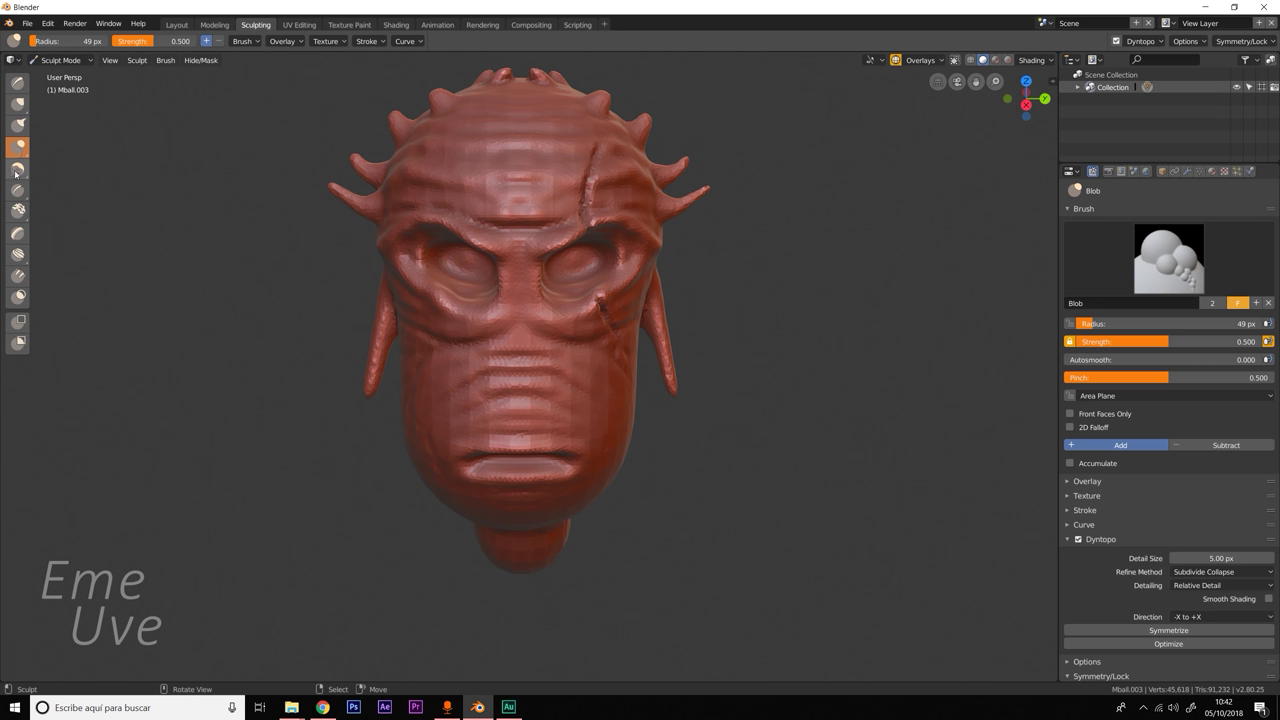
With the Smooth brush, soften the forehead, the faceted upper head patch, and the lower cheek and jaw.
left_click(18, 170)
mouse_move(529, 172)
left_mouse_down()
mouse_move(529, 161)
mouse_move(579, 165)
left_mouse_up()
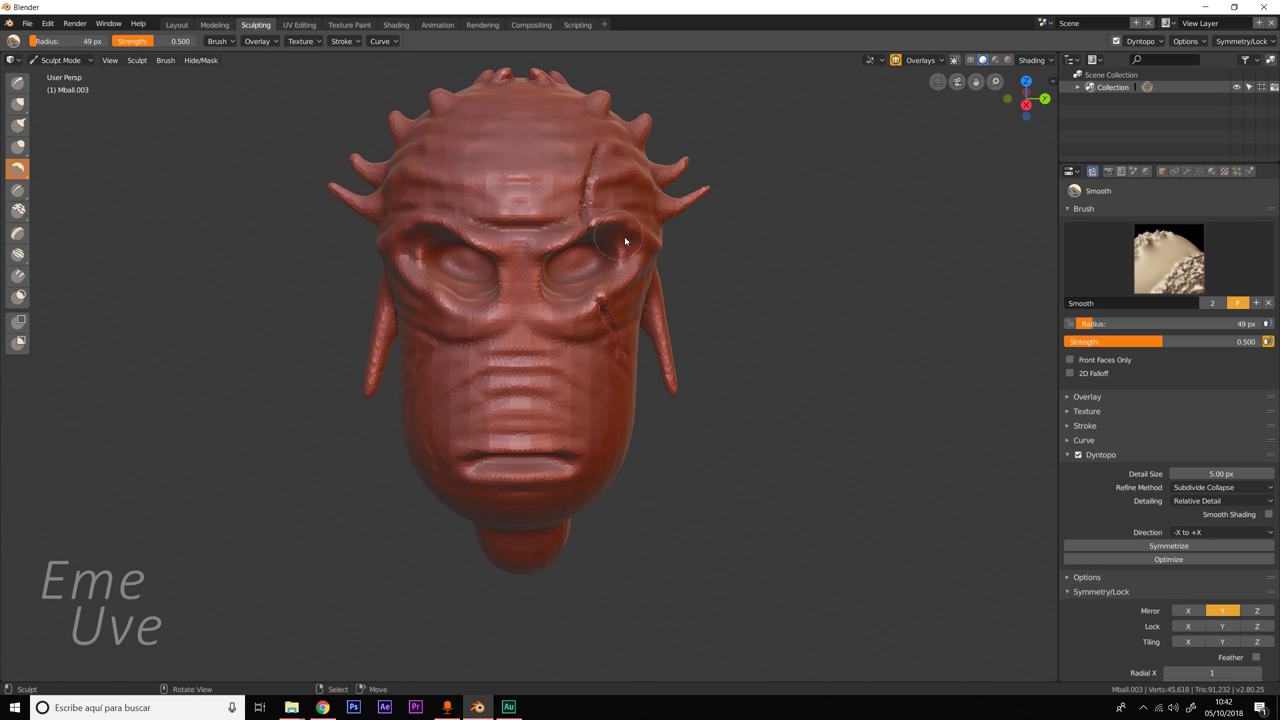
middle_click_drag(506, 214, 578, 254)
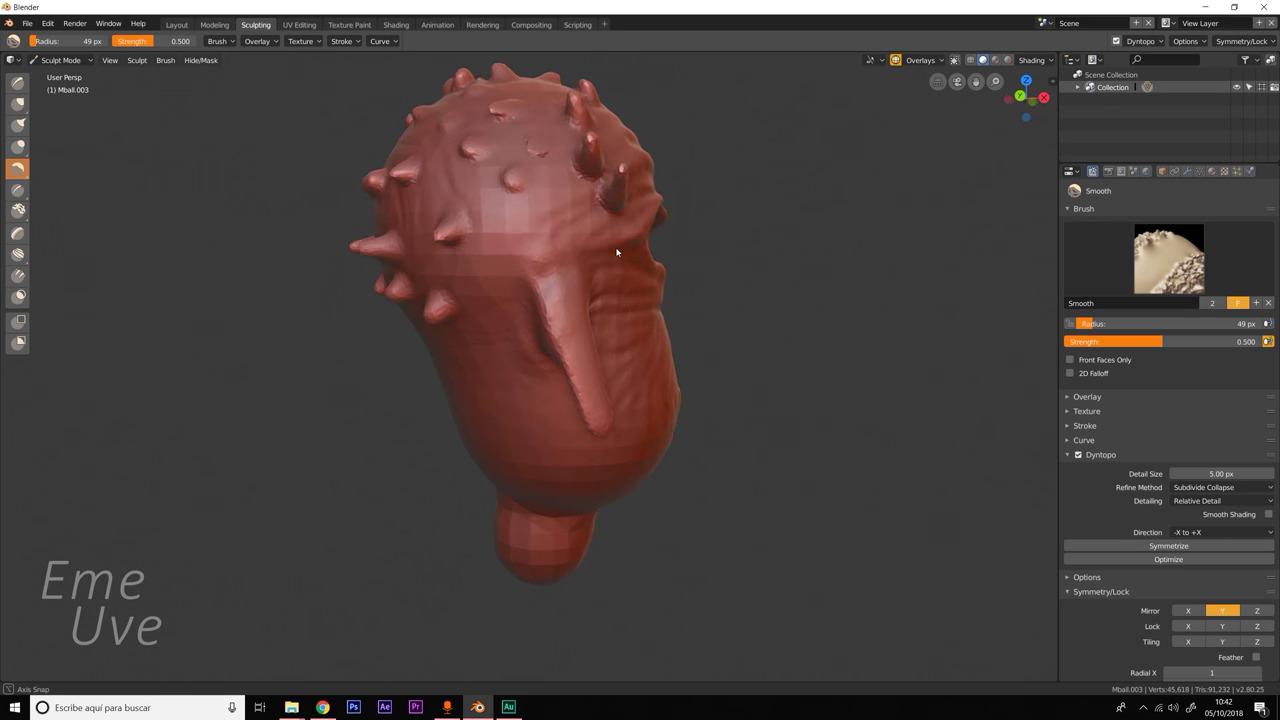
mouse_move(578, 254)
left_mouse_down()
mouse_move(529, 204)
mouse_move(460, 201)
mouse_move(540, 250)
mouse_move(461, 297)
left_mouse_up()
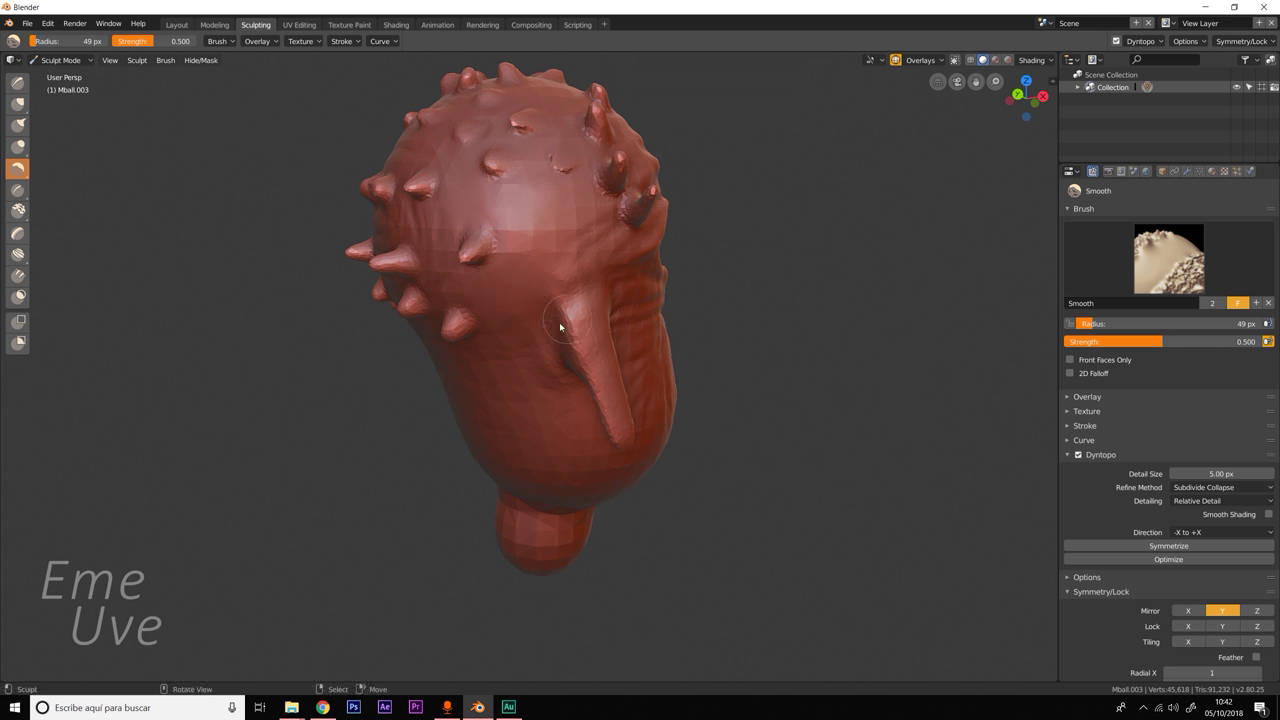
middle_click_drag(555, 260, 583, 236)
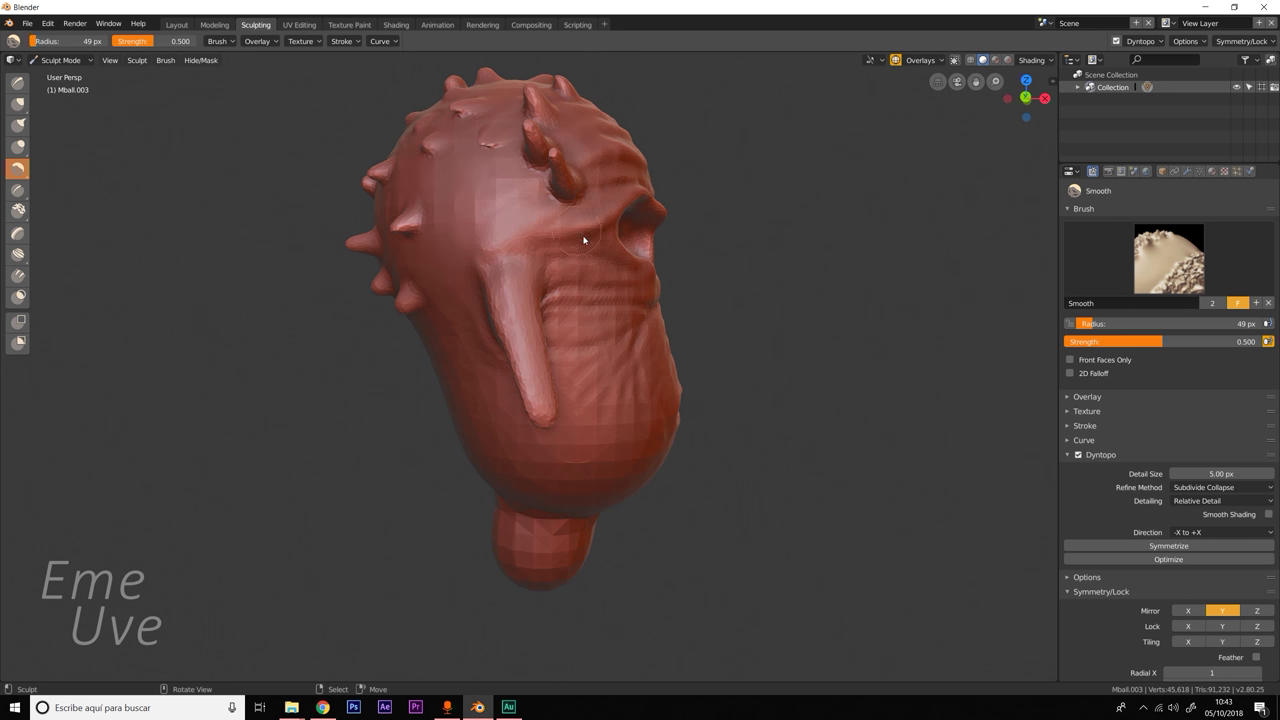
mouse_move(620, 281)
left_mouse_down()
mouse_move(586, 329)
mouse_move(596, 350)
left_mouse_up()
mouse_move(621, 437)
left_mouse_down()
mouse_move(549, 463)
mouse_move(562, 498)
mouse_move(606, 449)
mouse_move(580, 480)
left_mouse_up()
Smooth the faceted neck, the head's body, and the back of the head.
middle_click_drag(653, 423, 615, 410)
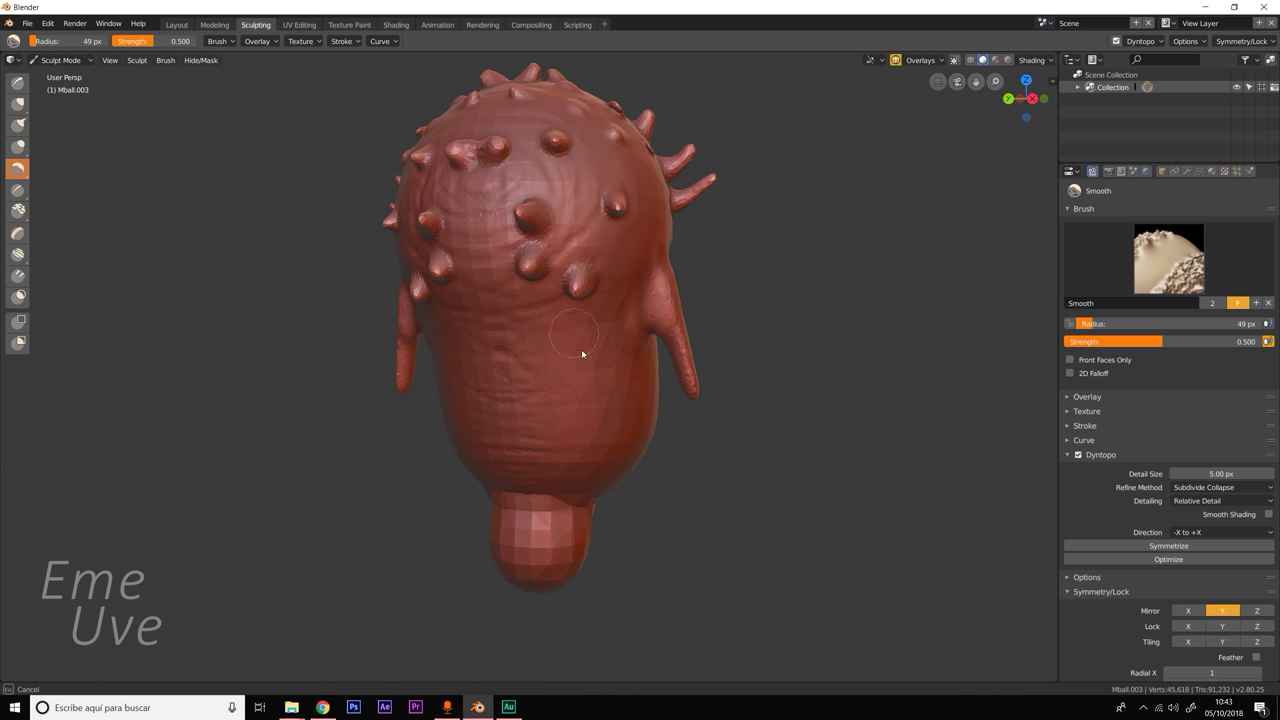
mouse_move(571, 571)
left_mouse_down()
mouse_move(537, 560)
mouse_move(531, 537)
mouse_move(596, 483)
left_mouse_up()
middle_click_drag(623, 451, 649, 437)
left_click_drag(650, 437, 569, 392)
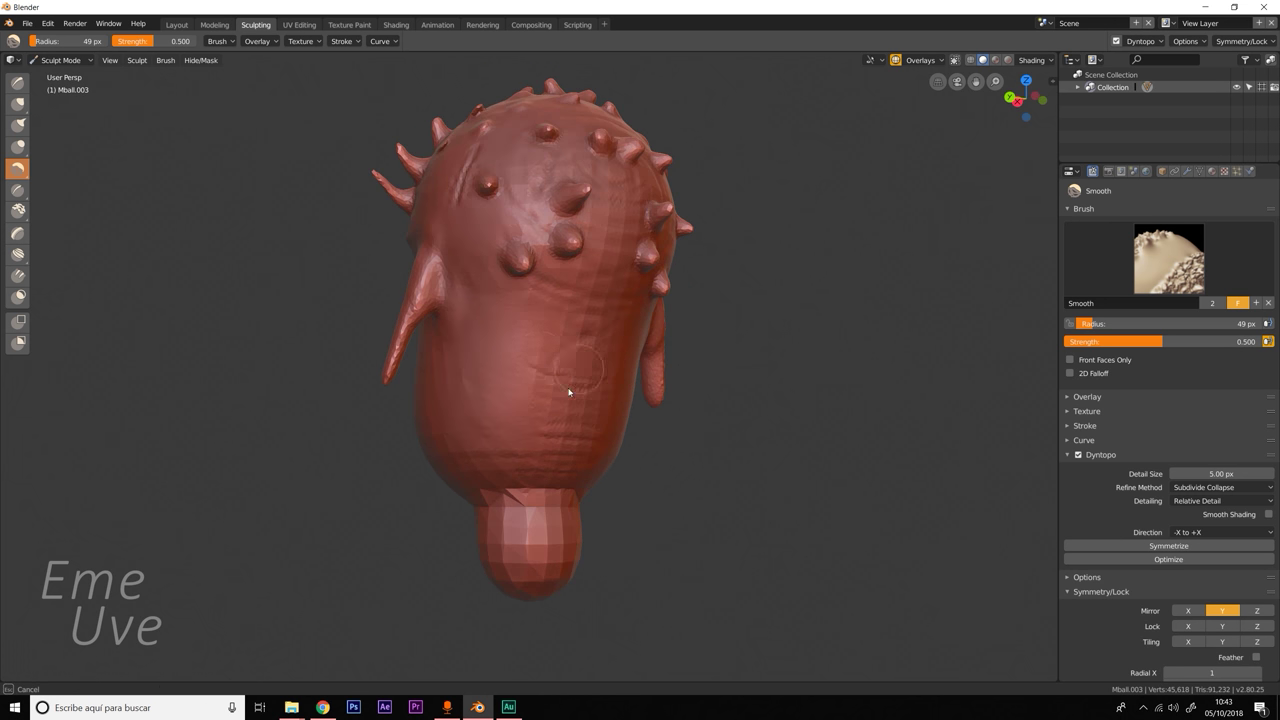
middle_click_drag(609, 366, 586, 377)
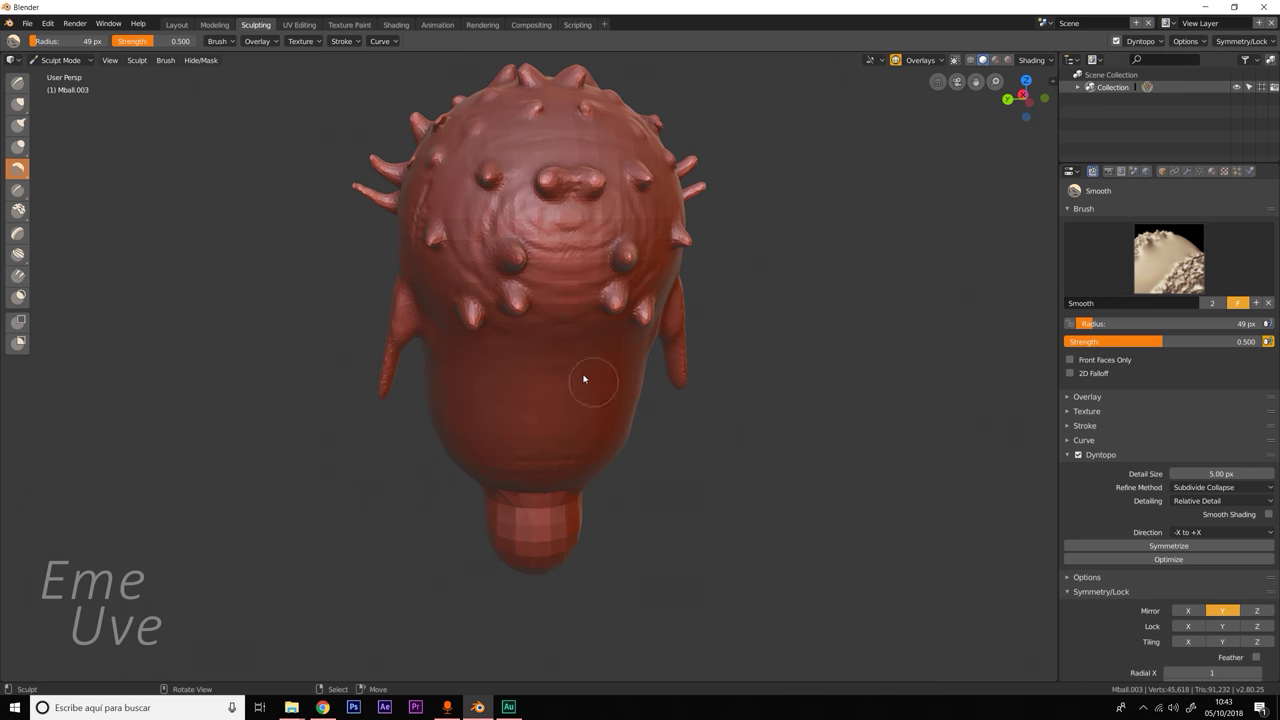
left_click_drag(592, 235, 656, 220)
left_click_drag(603, 260, 540, 140)
mouse_move(459, 250)
left_mouse_down()
mouse_move(458, 280)
mouse_move(500, 285)
left_mouse_up()
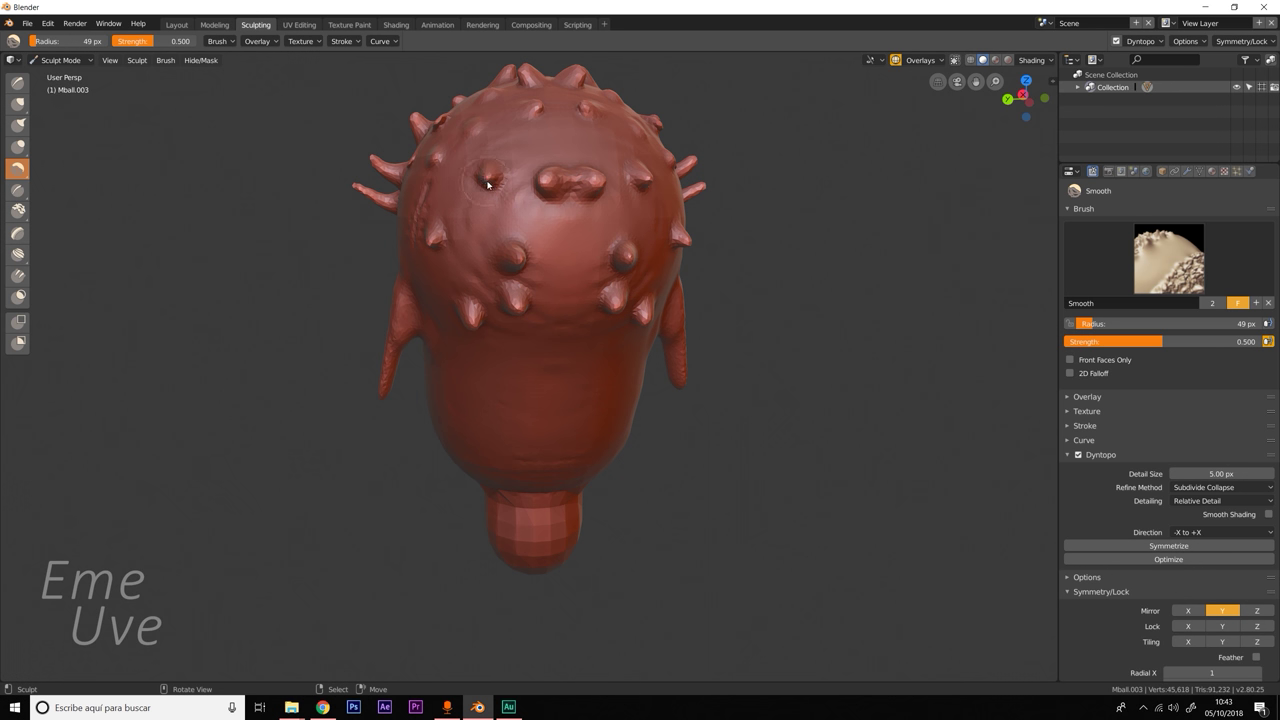
Smooth the area around the right eye and the right edge of the face.
middle_click_drag(508, 231, 614, 302)
mouse_move(614, 302)
left_mouse_down()
mouse_move(494, 410)
mouse_move(460, 420)
left_mouse_up()
mouse_move(466, 337)
middle_mouse_down()
mouse_move(506, 437)
mouse_move(471, 406)
mouse_move(510, 460)
middle_mouse_up()
mouse_move(623, 306)
middle_mouse_down()
mouse_move(586, 380)
mouse_move(427, 320)
middle_mouse_up()
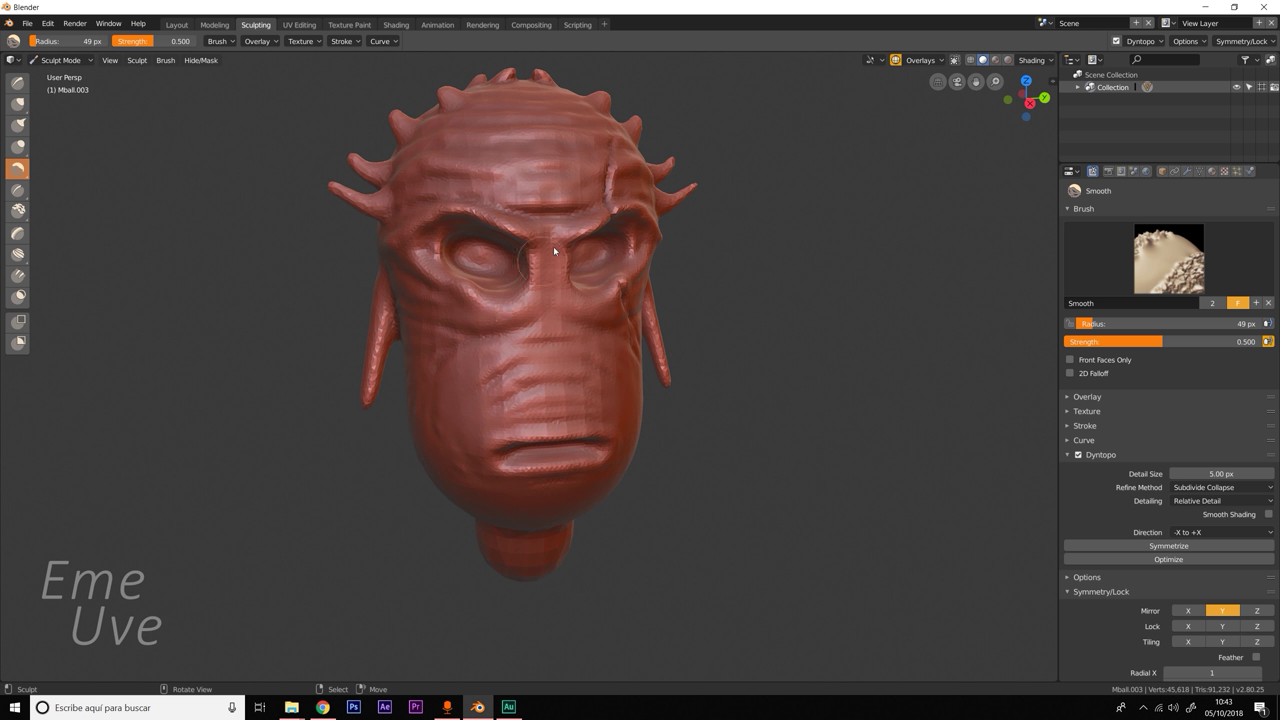
mouse_move(553, 249)
left_mouse_down()
mouse_move(571, 274)
mouse_move(528, 205)
mouse_move(551, 150)
mouse_move(523, 215)
mouse_move(429, 233)
mouse_move(436, 222)
left_mouse_up()
mouse_move(602, 259)
middle_mouse_down()
mouse_move(619, 258)
mouse_move(497, 366)
middle_mouse_up()
middle_click_drag(698, 358, 620, 346)
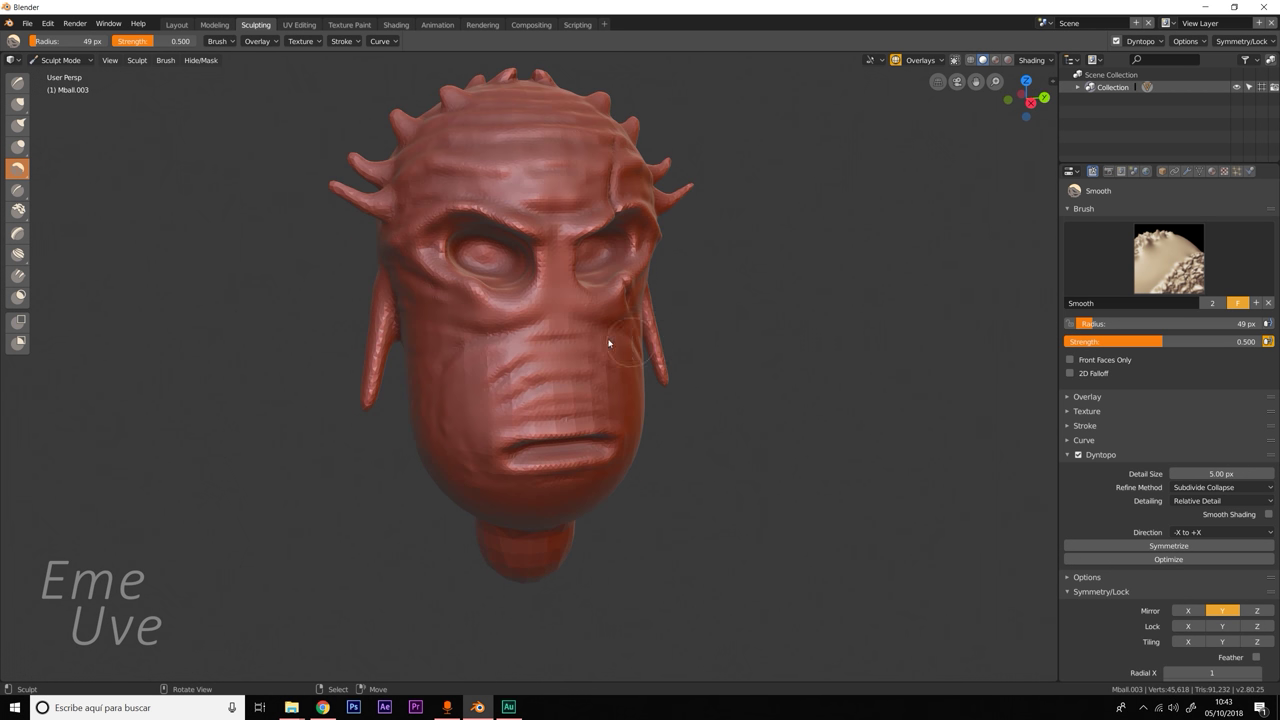
left_click_drag(680, 325, 663, 357)
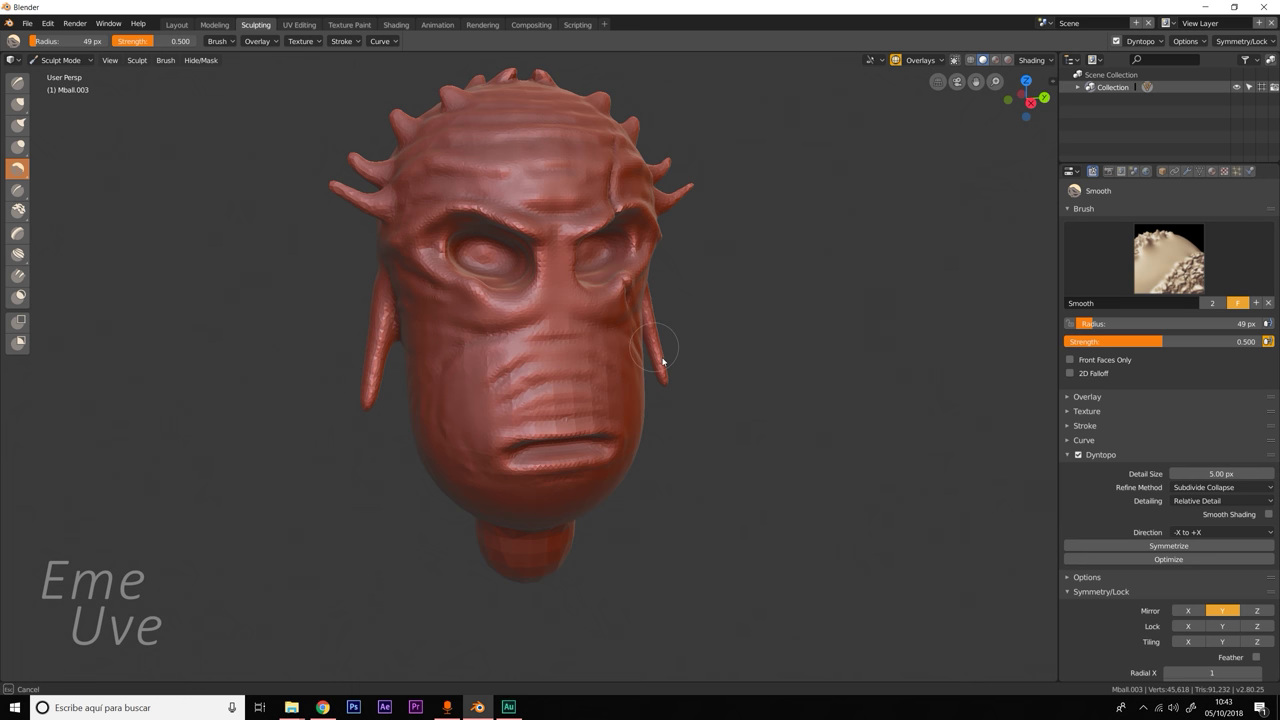
middle_click_drag(691, 266, 714, 294)
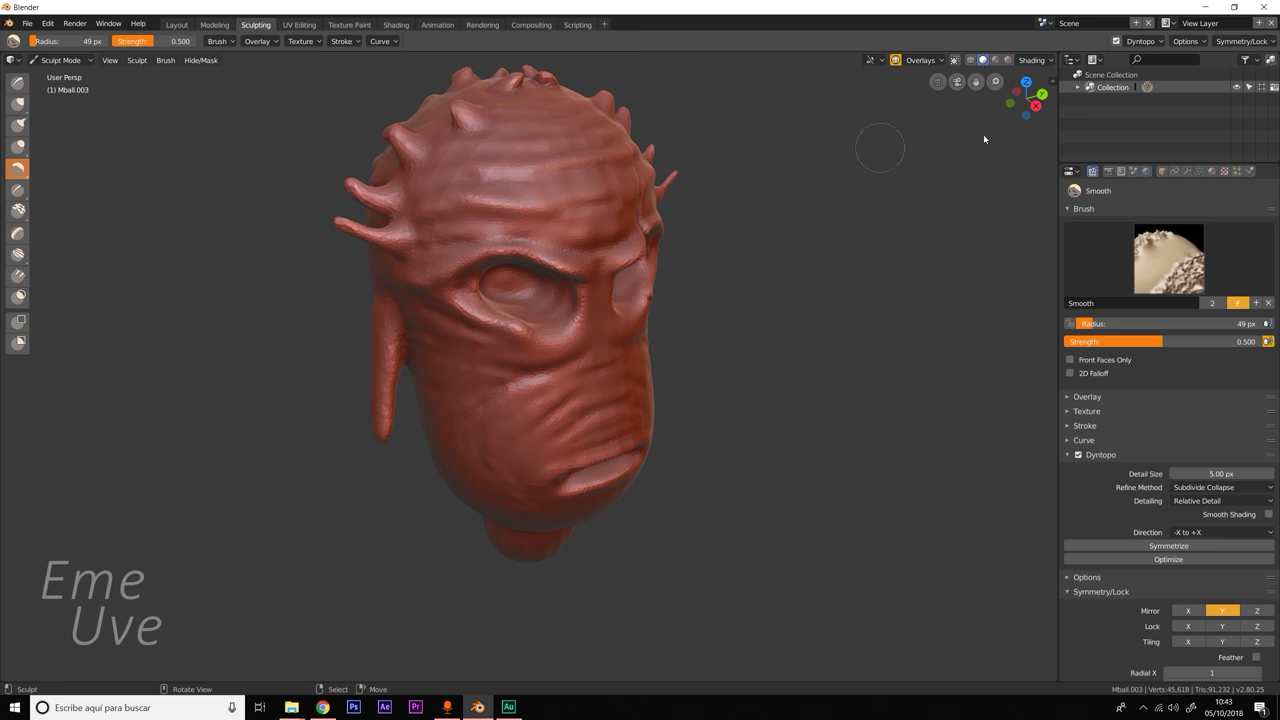
Inspect mesh density in wireframe, then back in solid shading smooth the neck and lower head side.
left_click(969, 60)
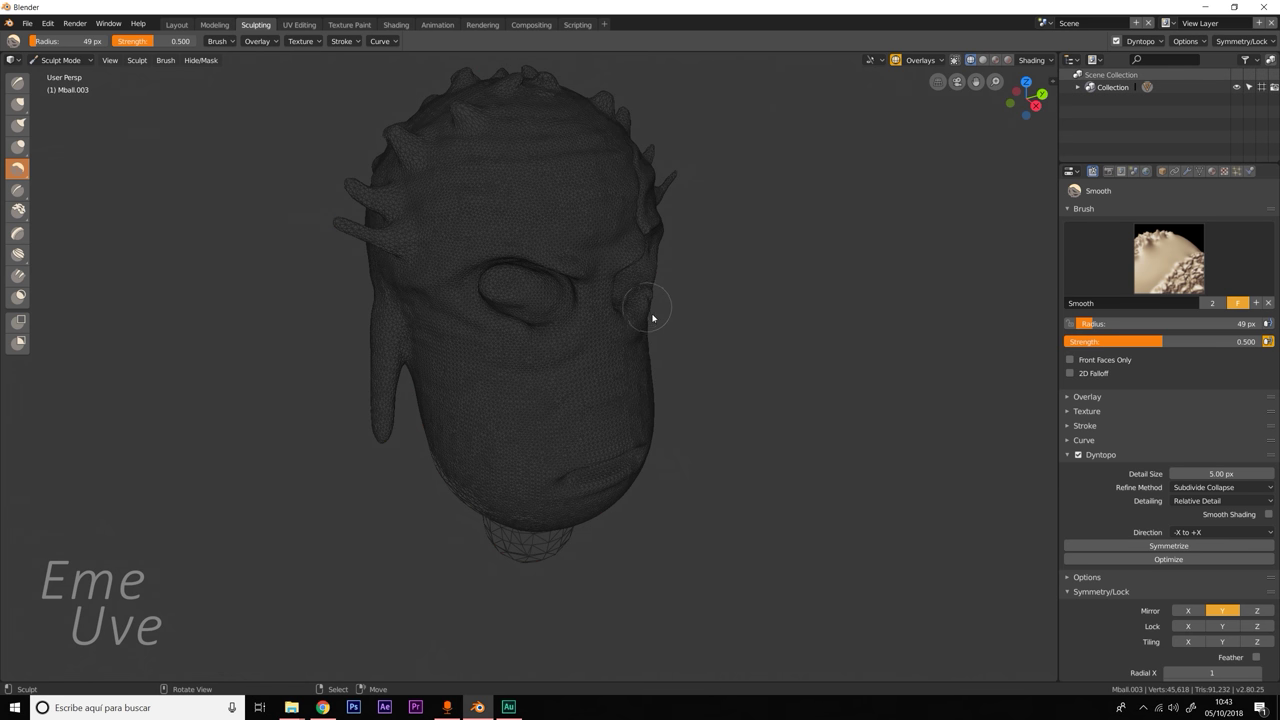
key("KP_3")
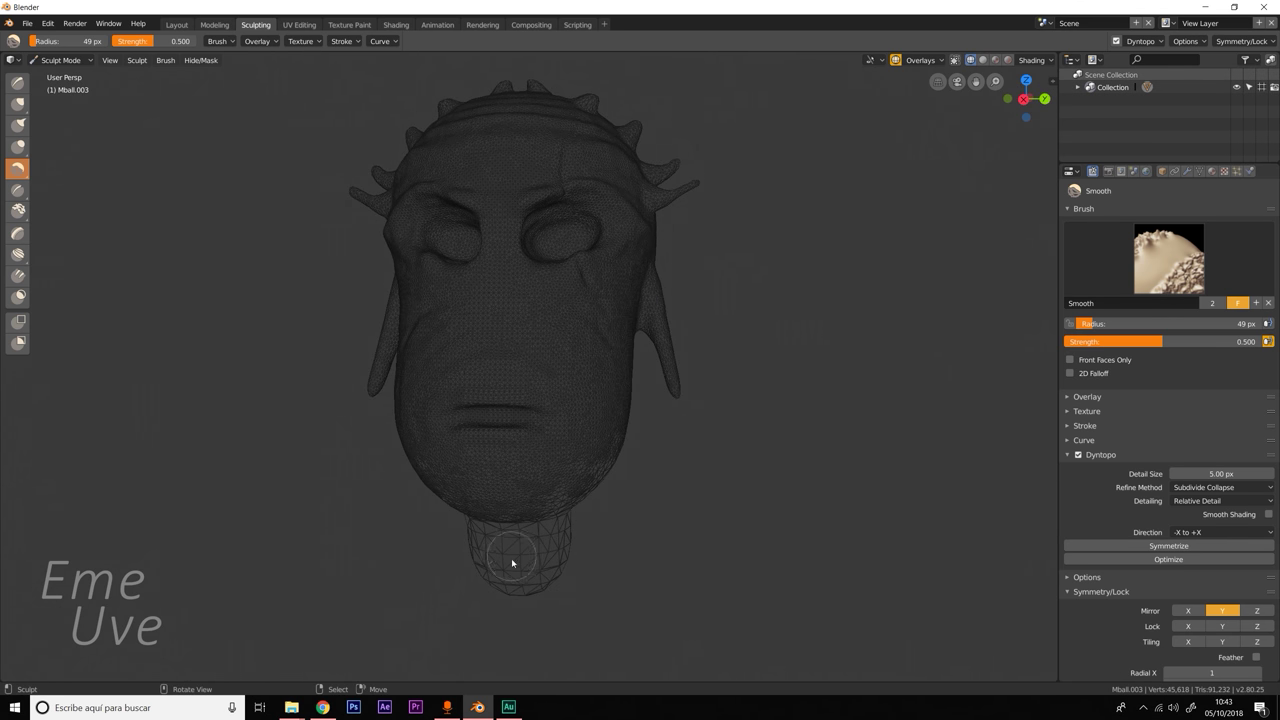
mouse_move(506, 286)
middle_mouse_down()
mouse_move(534, 331)
mouse_move(640, 349)
mouse_move(700, 333)
mouse_move(714, 314)
mouse_move(606, 400)
middle_mouse_up()
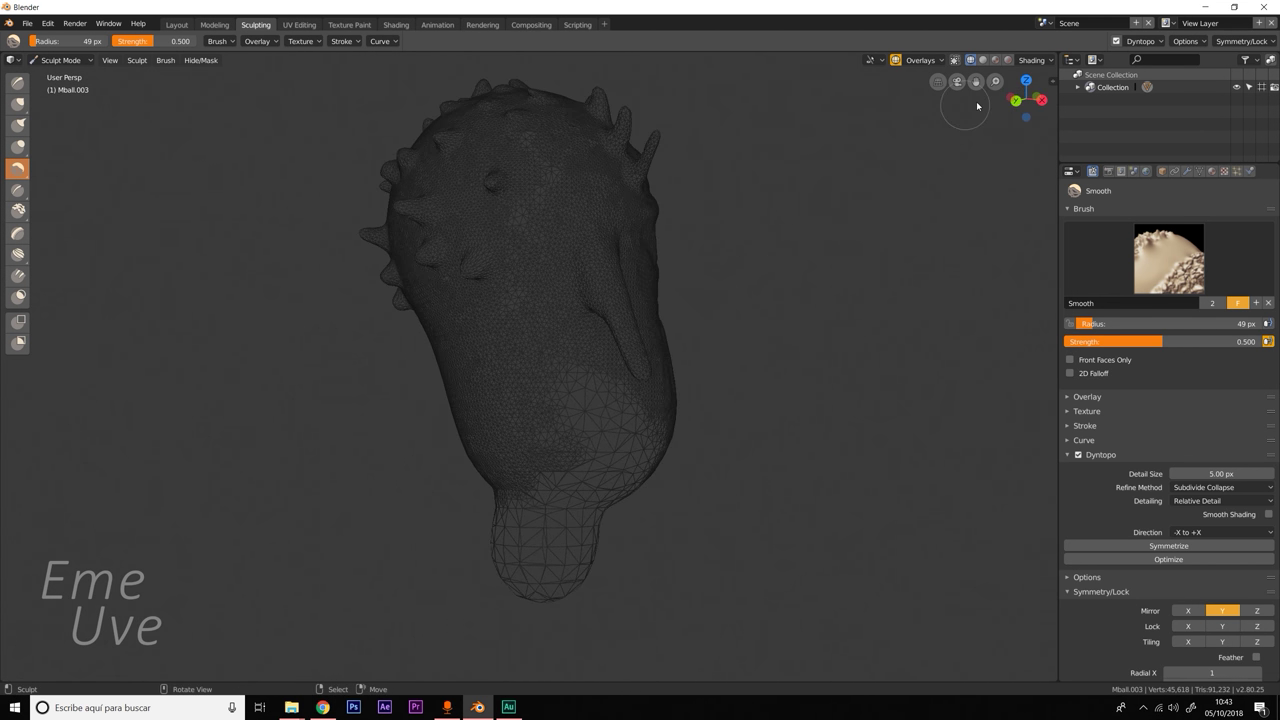
left_click_drag(585, 400, 606, 414)
left_click(984, 60)
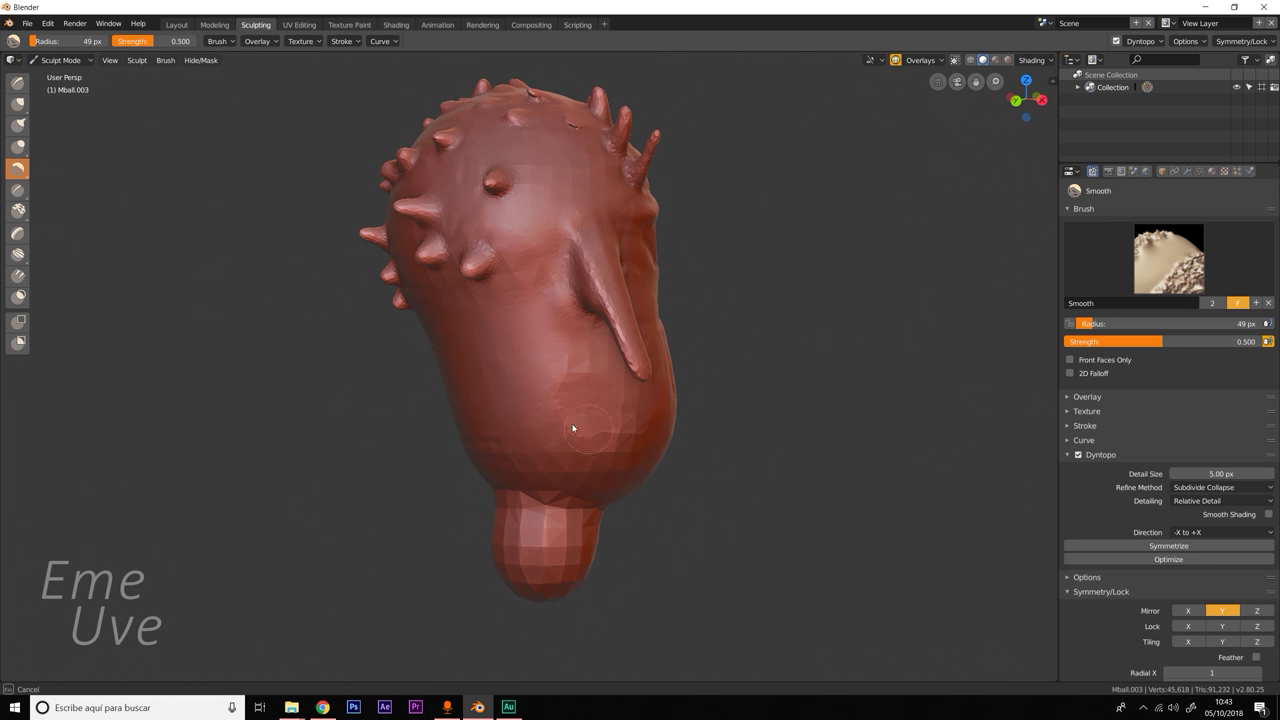
left_click_drag(600, 445, 541, 435)
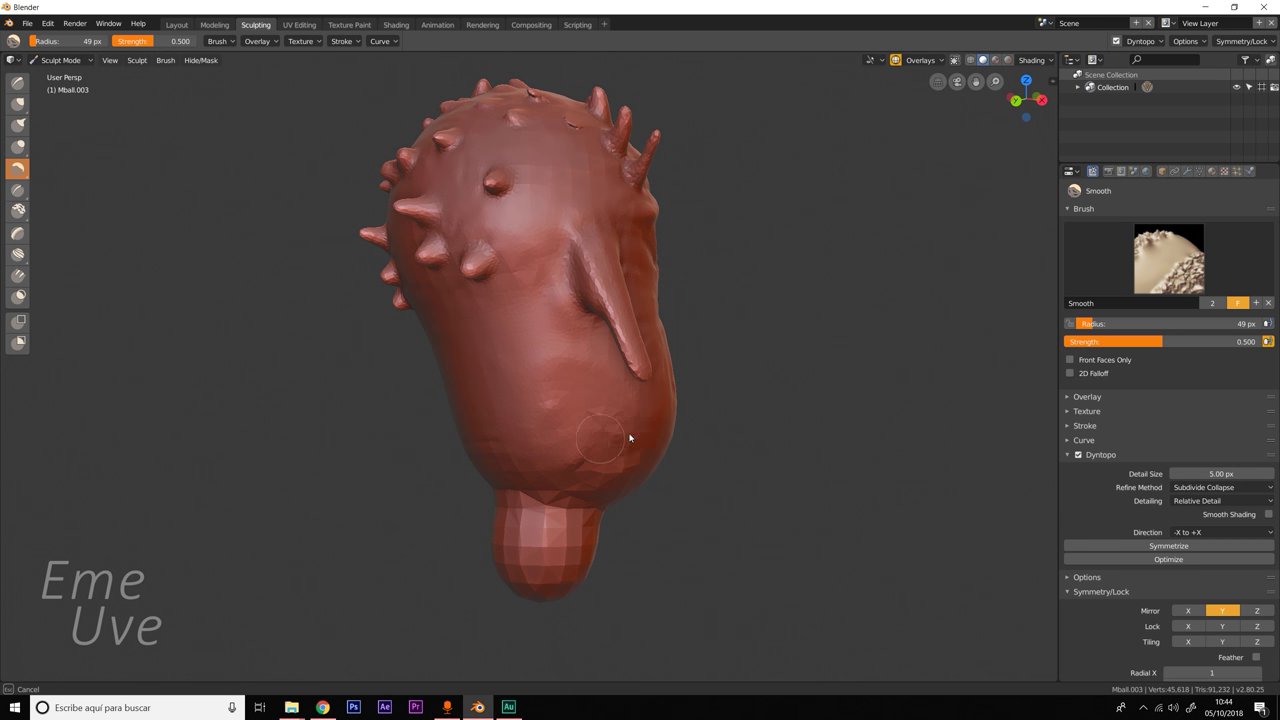
middle_click_drag(657, 471, 580, 463)
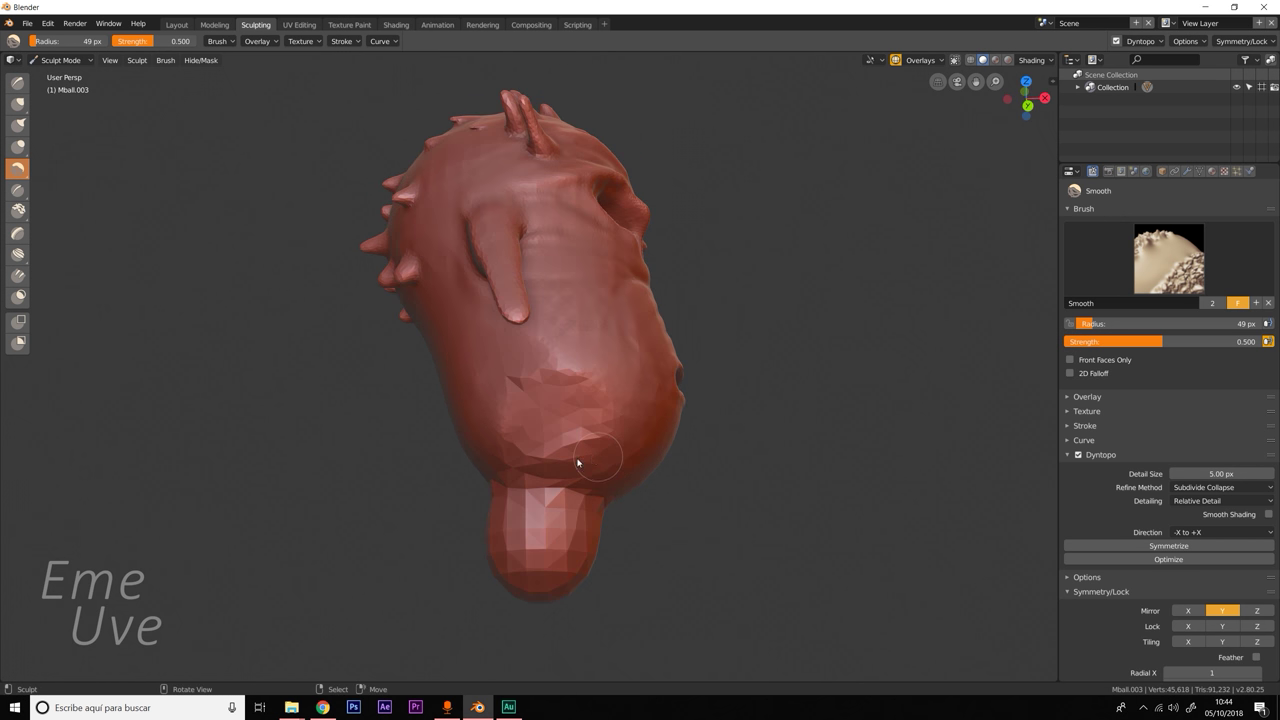
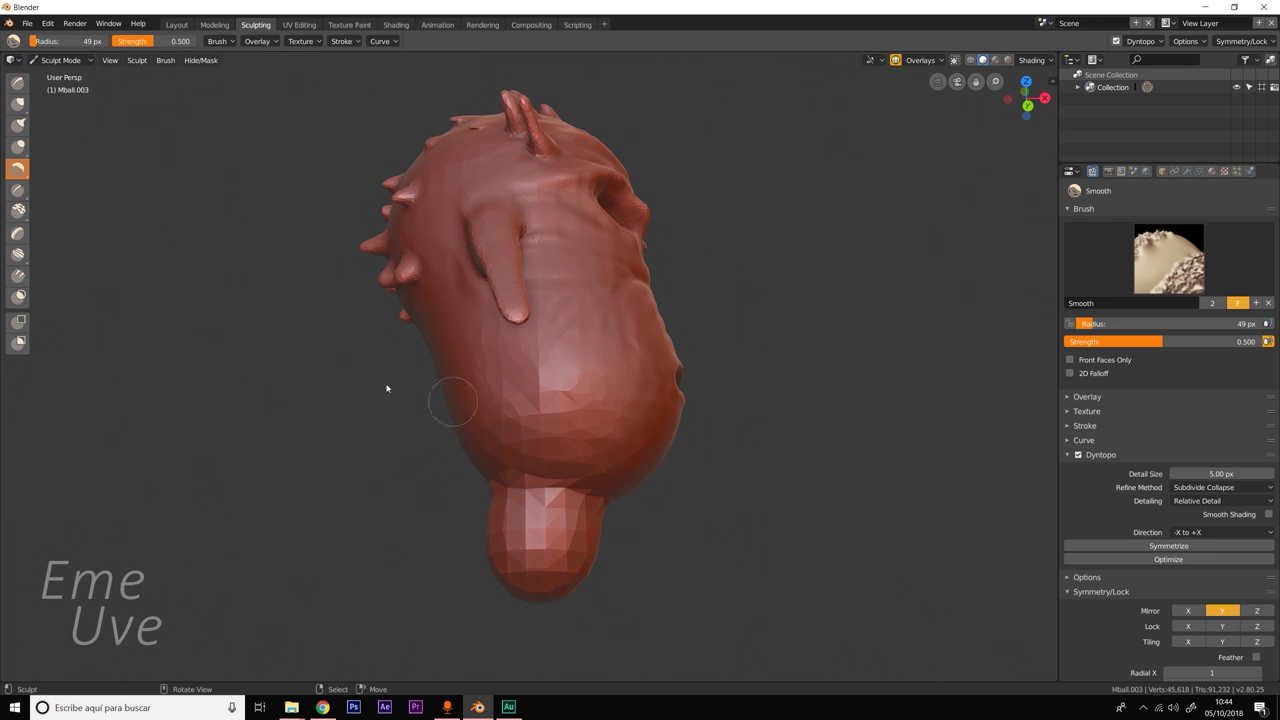
Switch from the smoothing brush to SculptDraw and carve a test dent in the head.
left_click(20, 124)
left_click(20, 104)
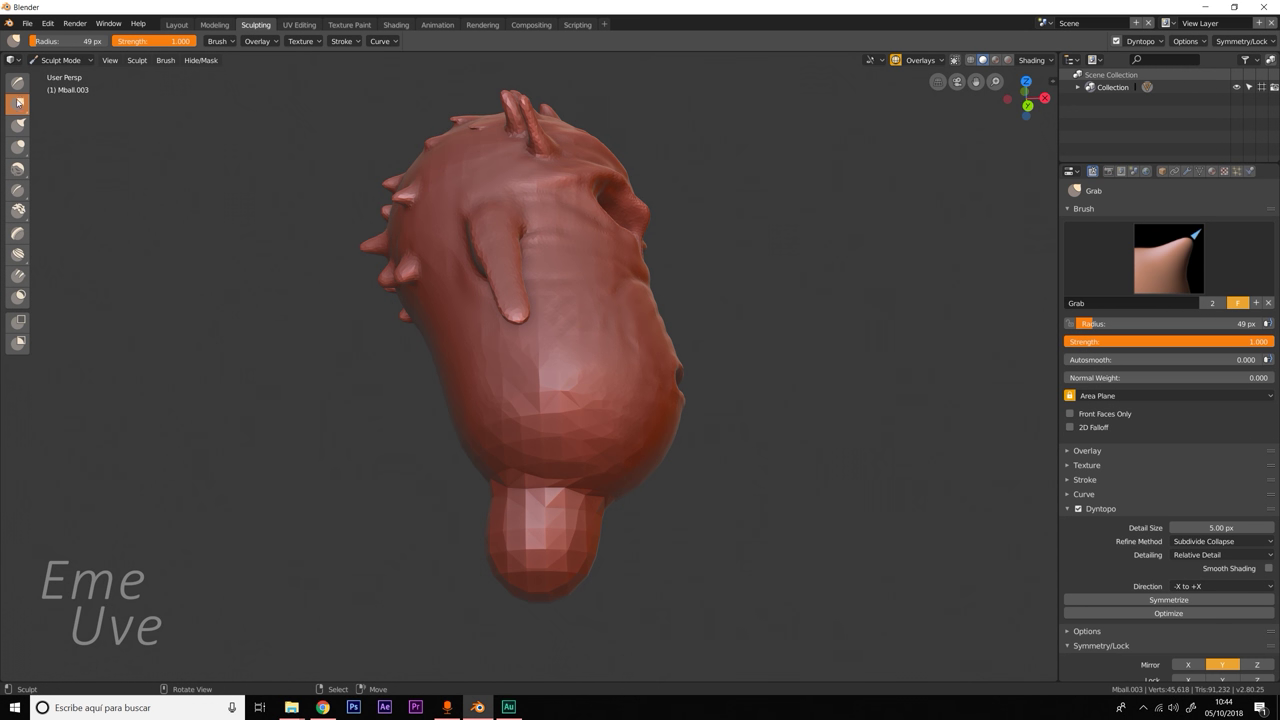
left_click(20, 90)
mouse_move(587, 395)
left_mouse_down()
mouse_move(514, 391)
mouse_move(523, 417)
mouse_move(586, 428)
mouse_move(517, 460)
mouse_move(611, 402)
left_mouse_up()
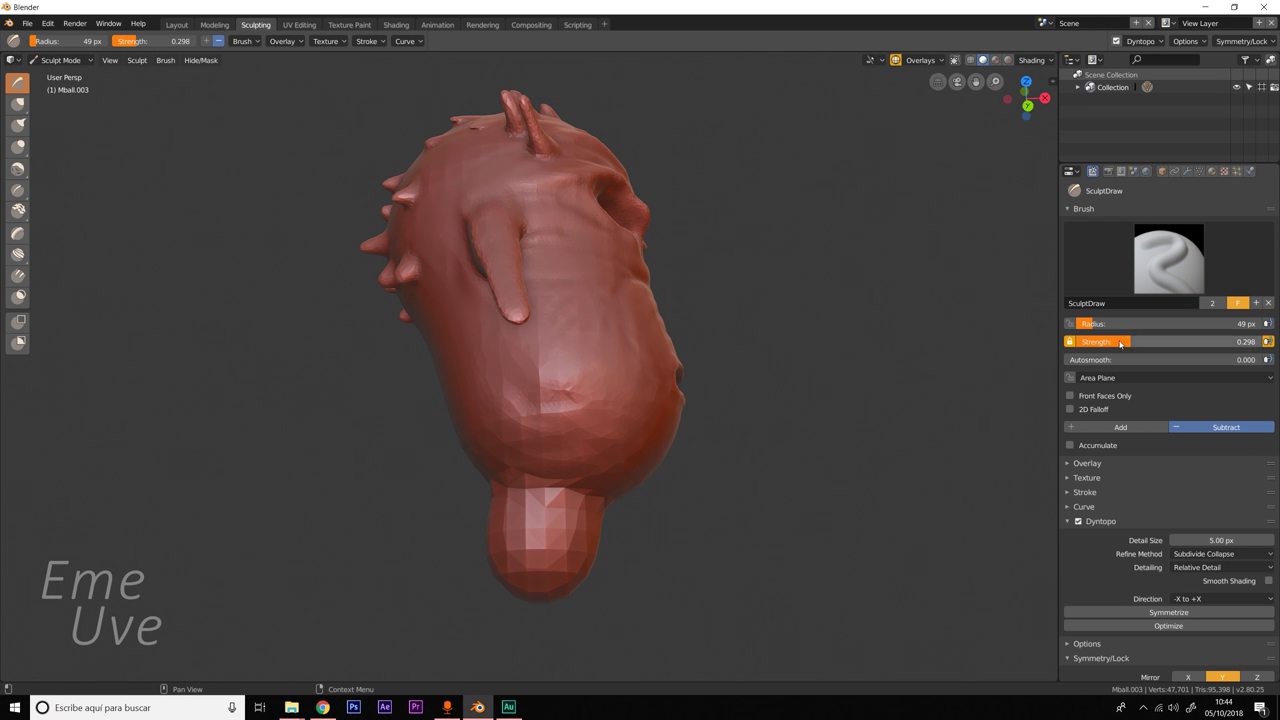
Set the brush radius to 20 px and sculpt detail into the lower face and chin.
mouse_move(745, 420)
middle_mouse_down()
mouse_move(697, 446)
mouse_move(743, 457)
middle_mouse_up()
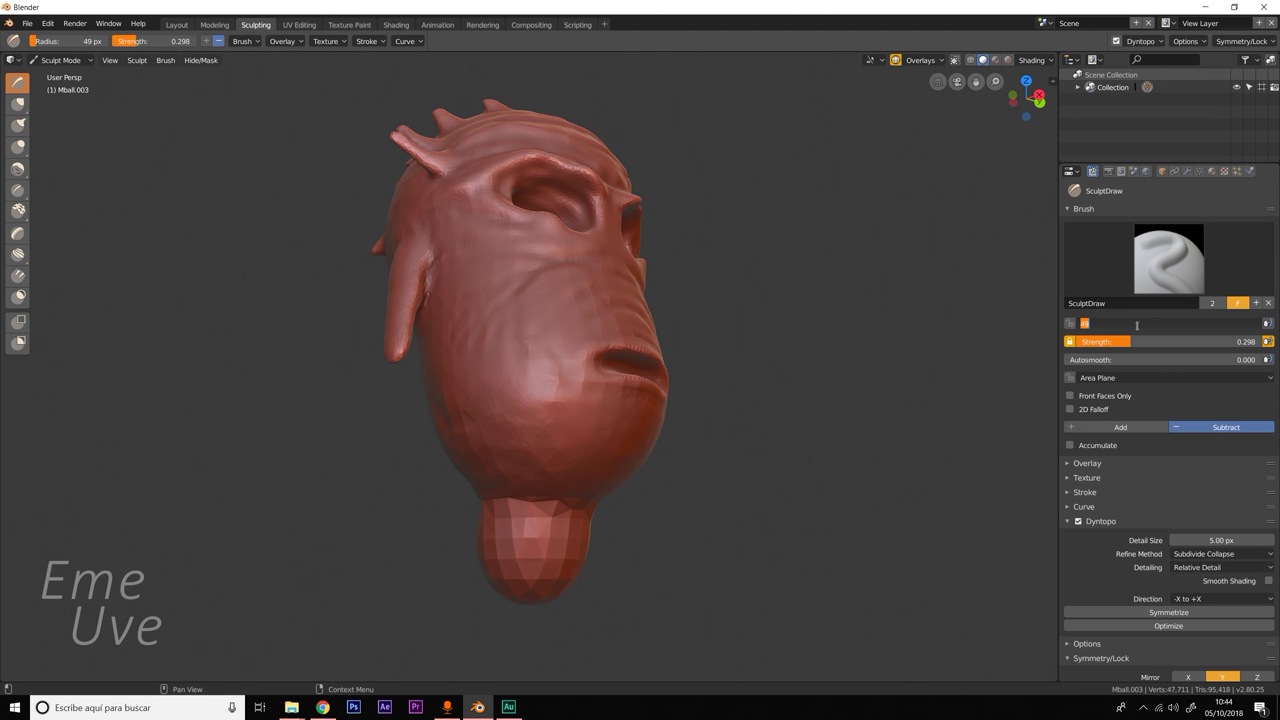
left_click(1208, 327)
type("20")
key("Return")
mouse_move(559, 398)
left_mouse_down()
mouse_move(486, 463)
mouse_move(505, 473)
mouse_move(526, 443)
mouse_move(569, 446)
mouse_move(474, 480)
mouse_move(486, 442)
left_mouse_up()
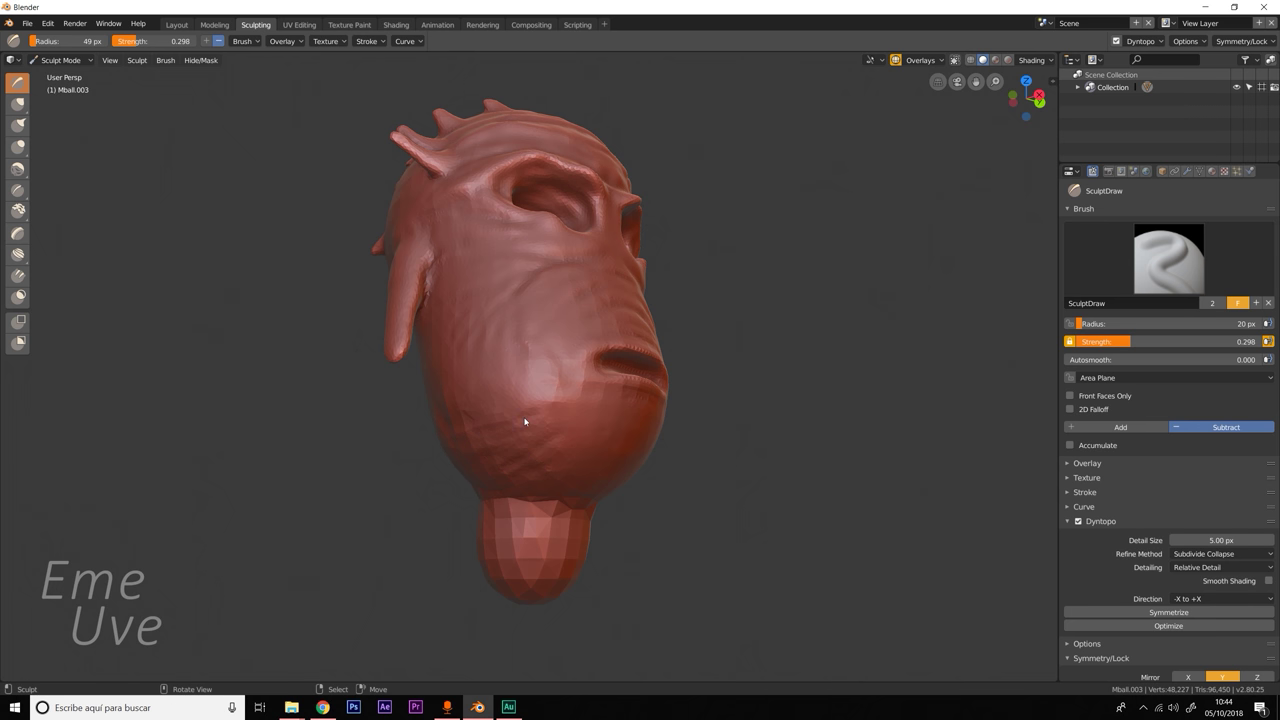
Carve SculptDraw strokes into the face, near the eye and below the mouth on the chin.
middle_click_drag(650, 407, 607, 433)
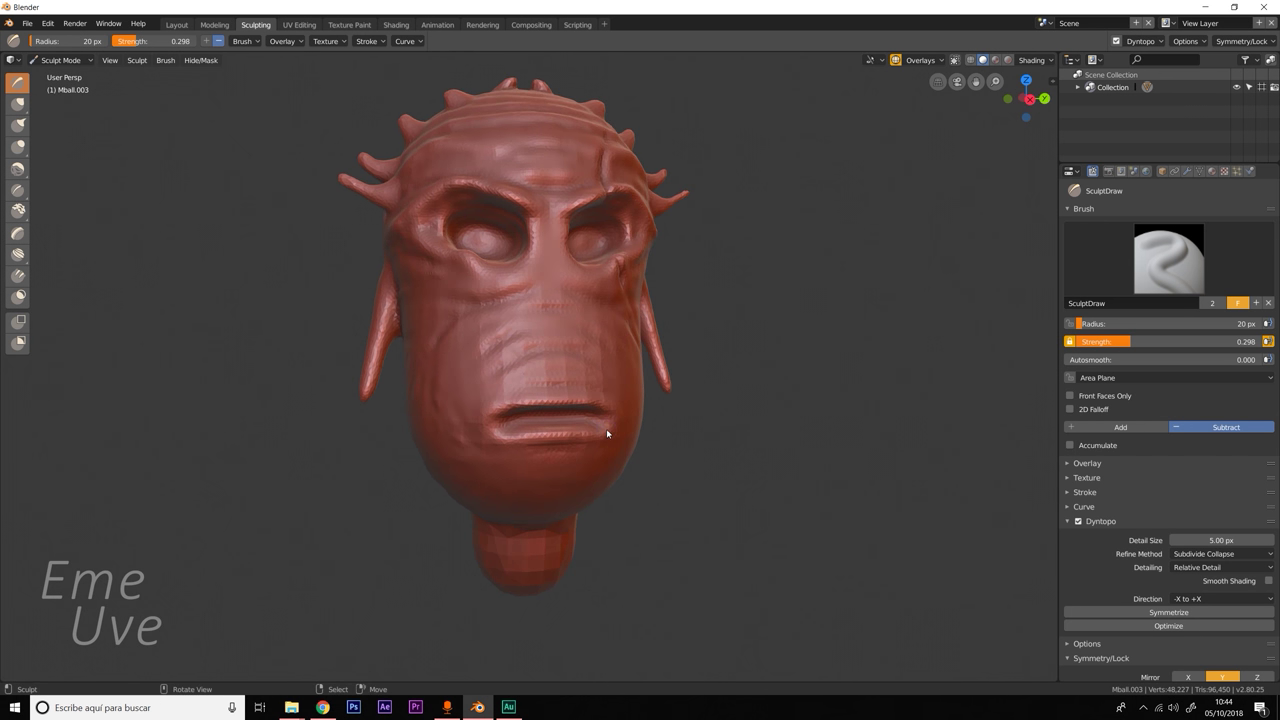
mouse_move(553, 282)
left_mouse_down()
mouse_move(462, 311)
mouse_move(491, 277)
left_mouse_up()
mouse_move(414, 263)
left_mouse_down()
mouse_move(479, 278)
mouse_move(500, 302)
mouse_move(508, 327)
mouse_move(488, 335)
mouse_move(475, 372)
mouse_move(530, 377)
left_mouse_up()
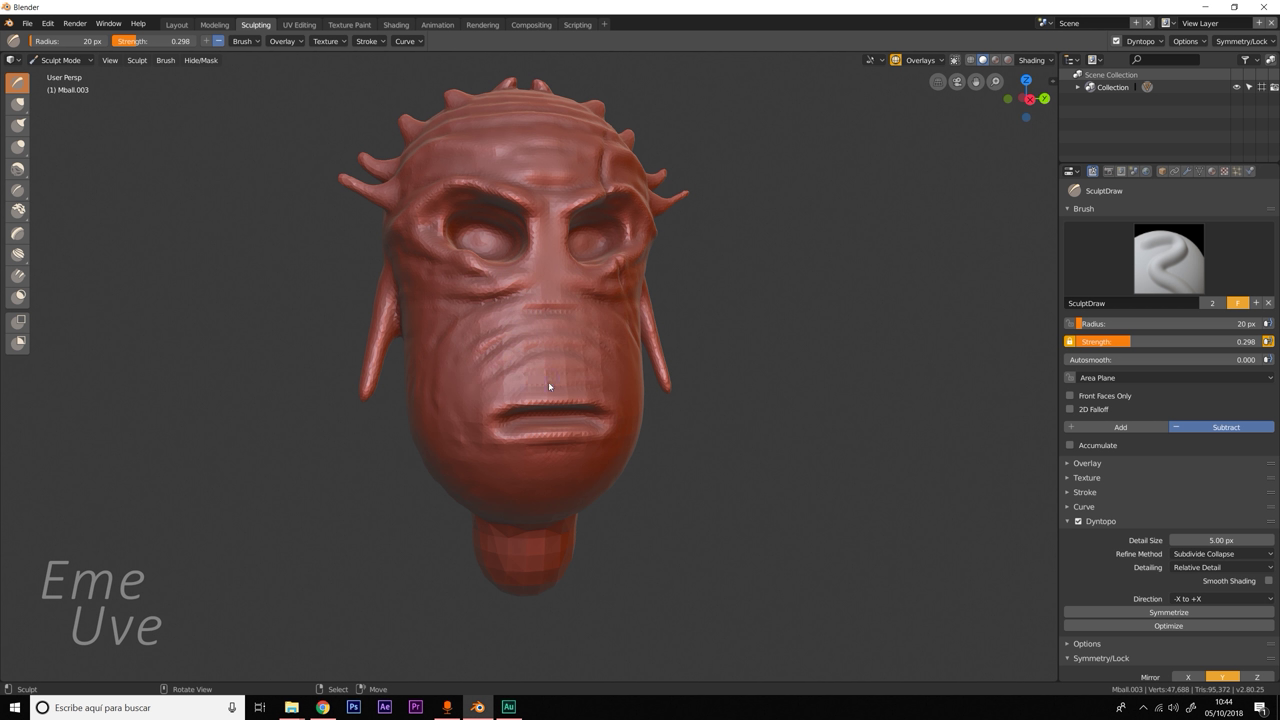
mouse_move(486, 442)
left_mouse_down()
mouse_move(536, 457)
mouse_move(488, 480)
mouse_move(554, 521)
left_mouse_up()
Sculpt grooves along the brow and across the spiky top of the head.
mouse_move(558, 533)
middle_mouse_down()
mouse_move(540, 527)
mouse_move(554, 527)
middle_mouse_up()
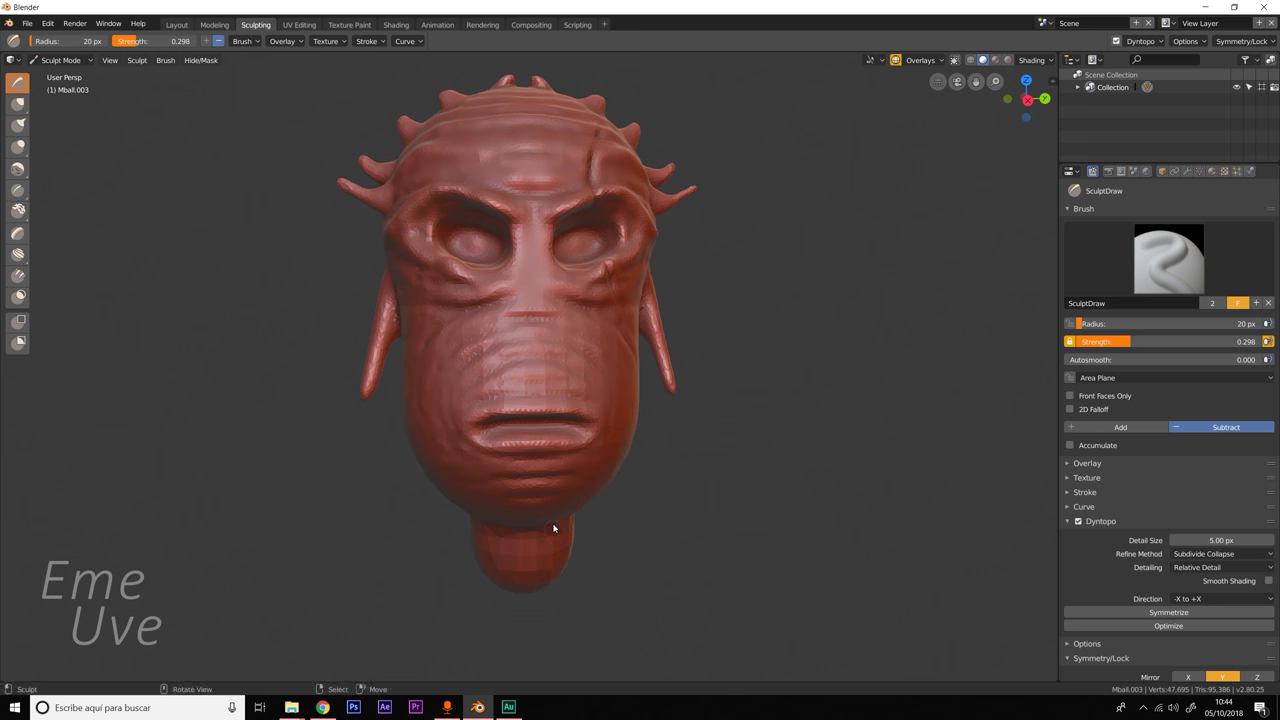
middle_click_drag(483, 453, 534, 446)
left_click_drag(506, 253, 522, 256)
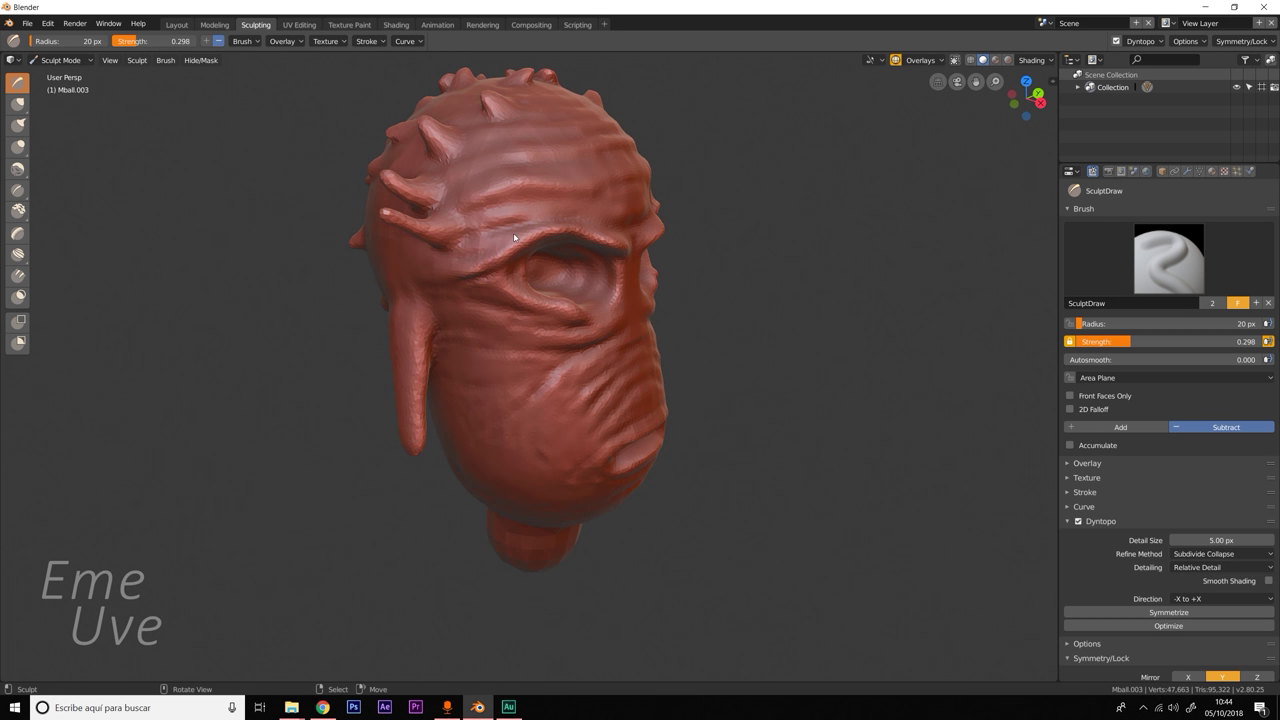
mouse_move(494, 226)
left_mouse_down()
mouse_move(580, 202)
mouse_move(582, 217)
mouse_move(480, 183)
mouse_move(607, 171)
mouse_move(477, 151)
left_mouse_up()
middle_click_drag(477, 151, 531, 225)
left_click_drag(531, 225, 411, 239)
middle_click_drag(411, 239, 546, 230)
mouse_move(546, 186)
left_mouse_down()
mouse_move(633, 244)
mouse_move(528, 236)
left_mouse_up()
left_click_drag(522, 185, 587, 328)
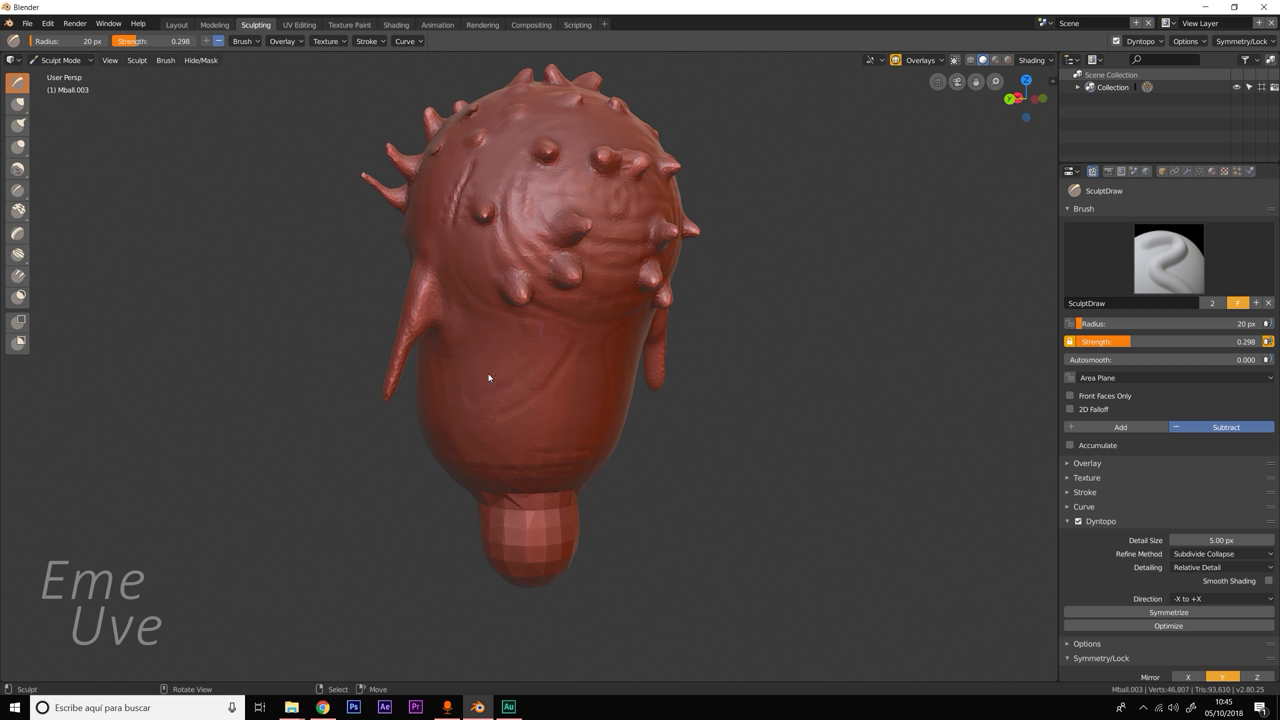
Re-sculpt the upper surface of the head, checking it from the side and top.
left_click_drag(536, 461, 564, 433)
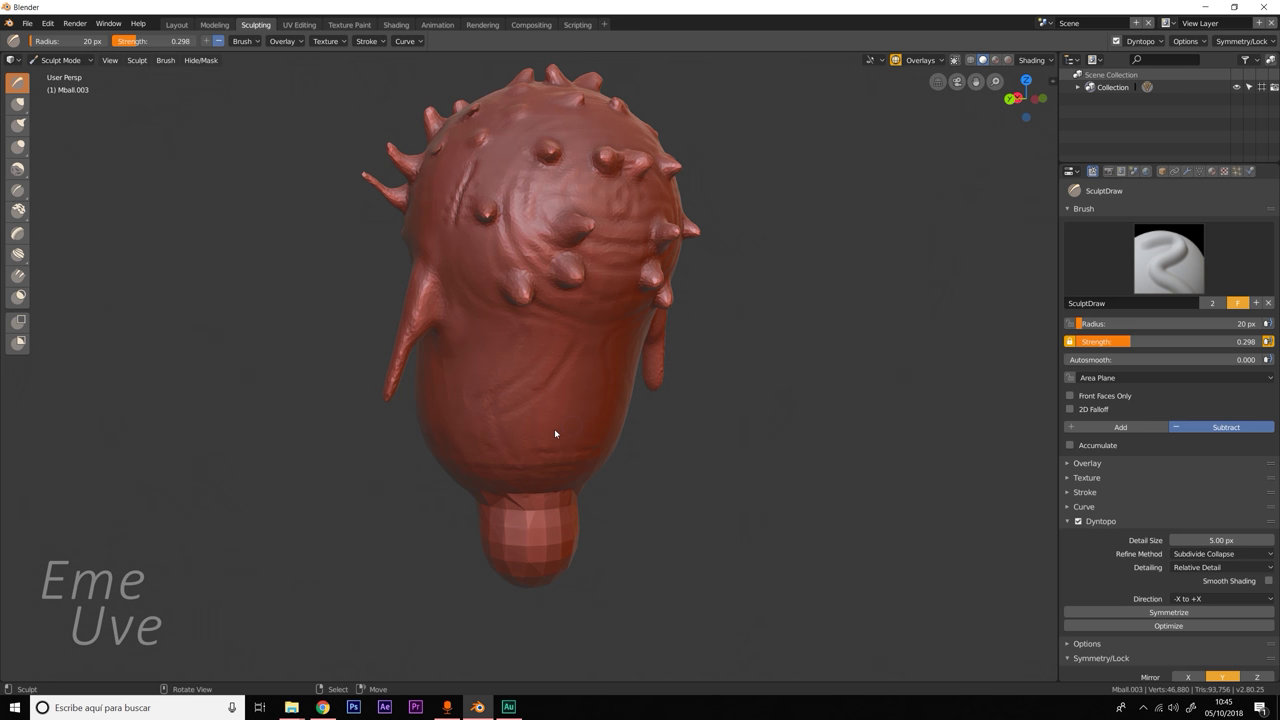
mouse_move(561, 404)
middle_mouse_down()
mouse_move(531, 405)
mouse_move(520, 362)
middle_mouse_up()
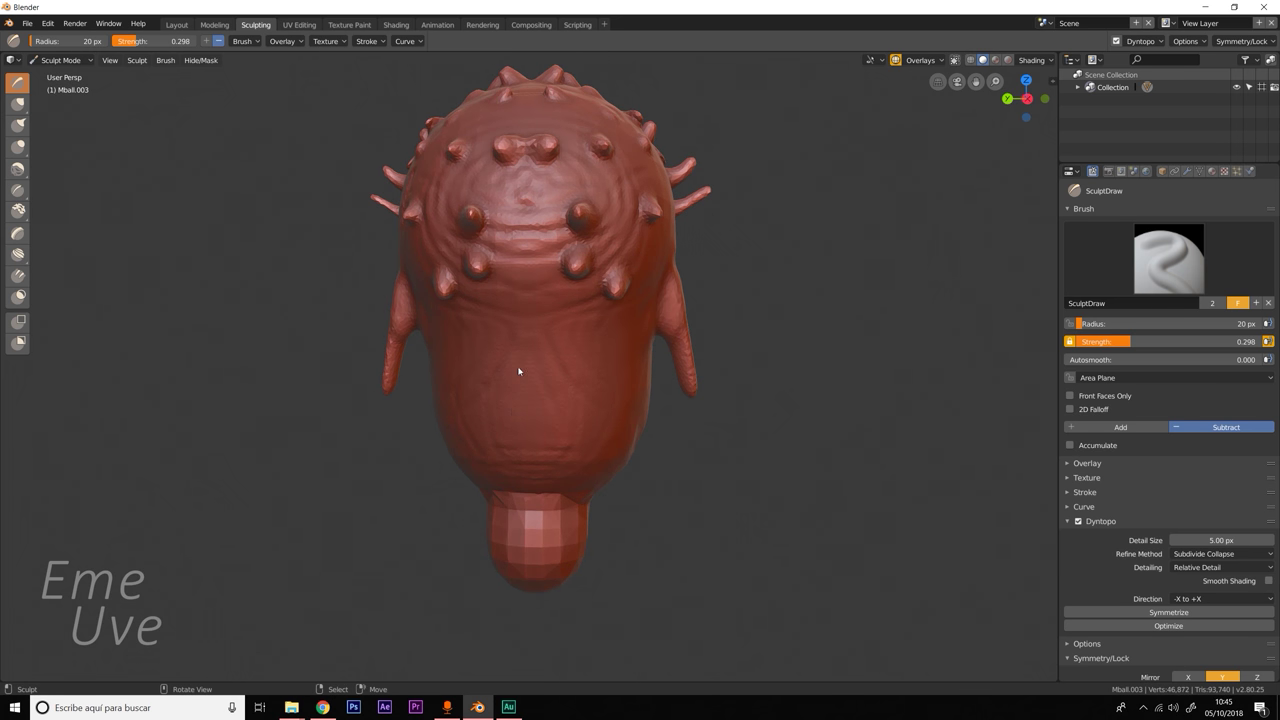
left_click_drag(532, 482, 585, 405)
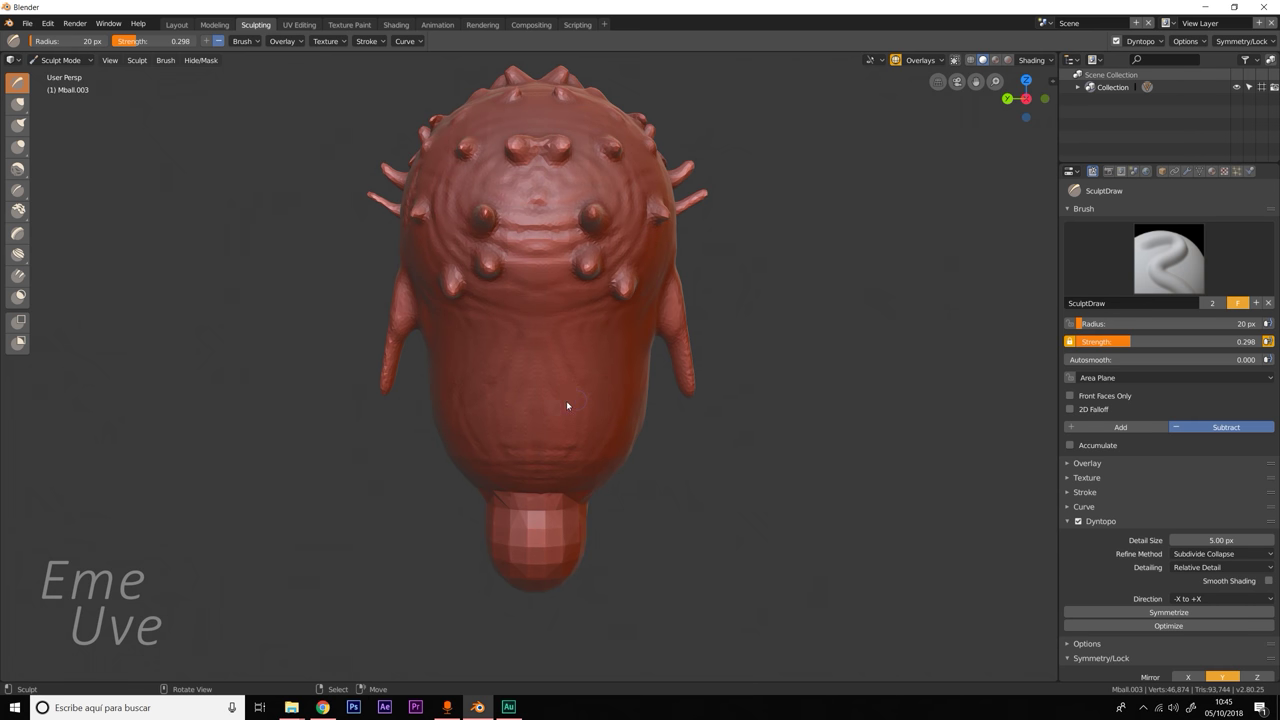
middle_click_drag(559, 406, 568, 389)
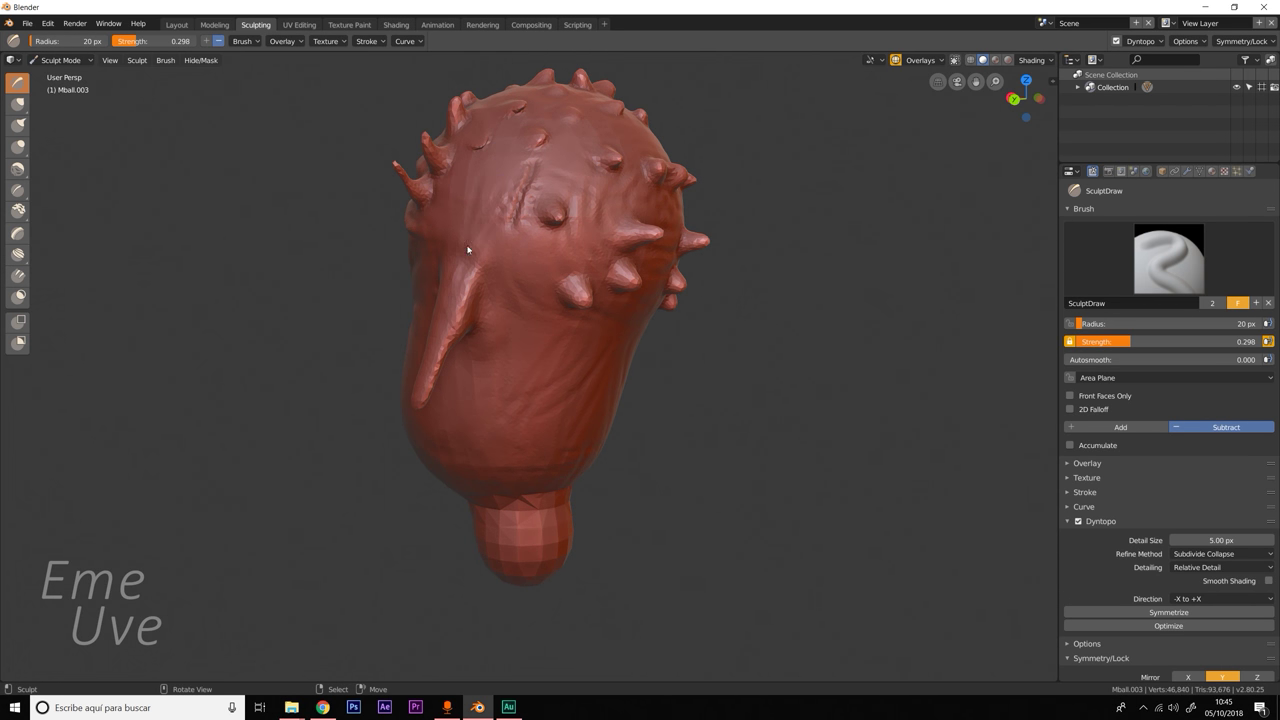
mouse_move(493, 272)
middle_mouse_down()
mouse_move(700, 280)
mouse_move(646, 360)
mouse_move(594, 337)
middle_mouse_up()
Add wrinkle strokes to the right side of the face and cheek, checking from several angles.
mouse_move(596, 410)
left_mouse_down()
mouse_move(580, 389)
mouse_move(617, 343)
mouse_move(620, 461)
left_mouse_up()
middle_click_drag(683, 451, 711, 459)
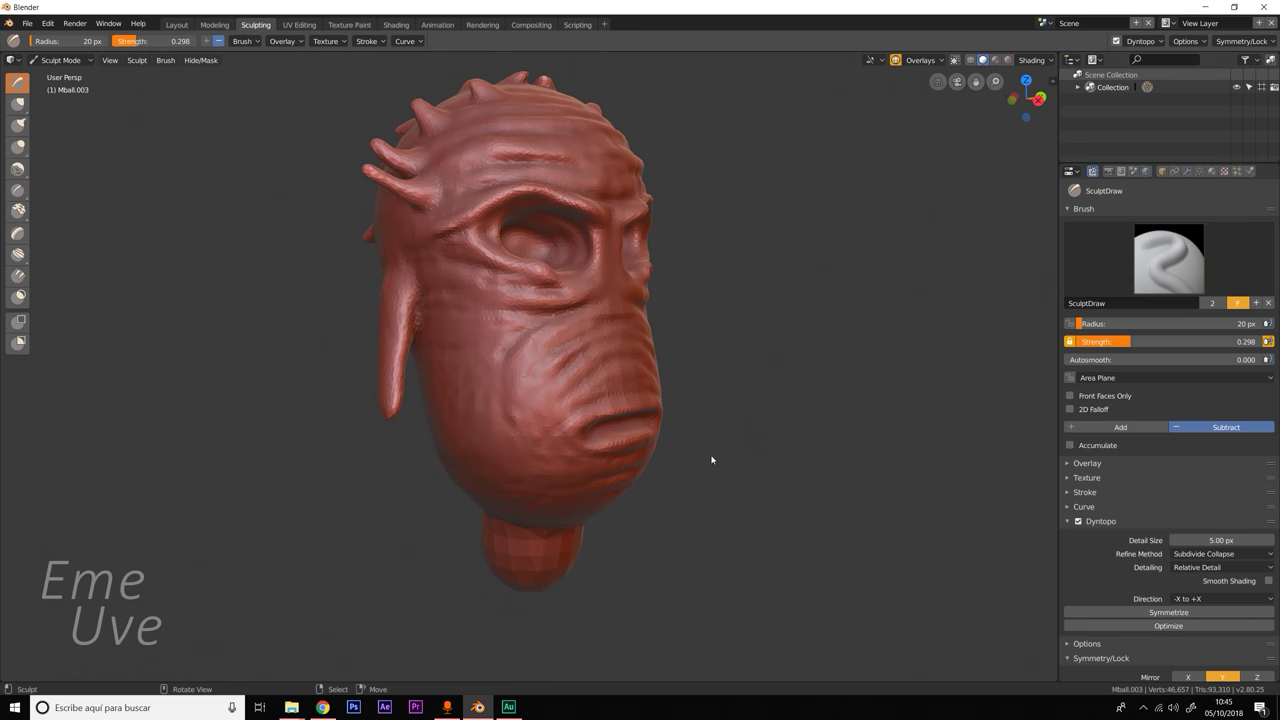
left_click_drag(515, 353, 480, 400)
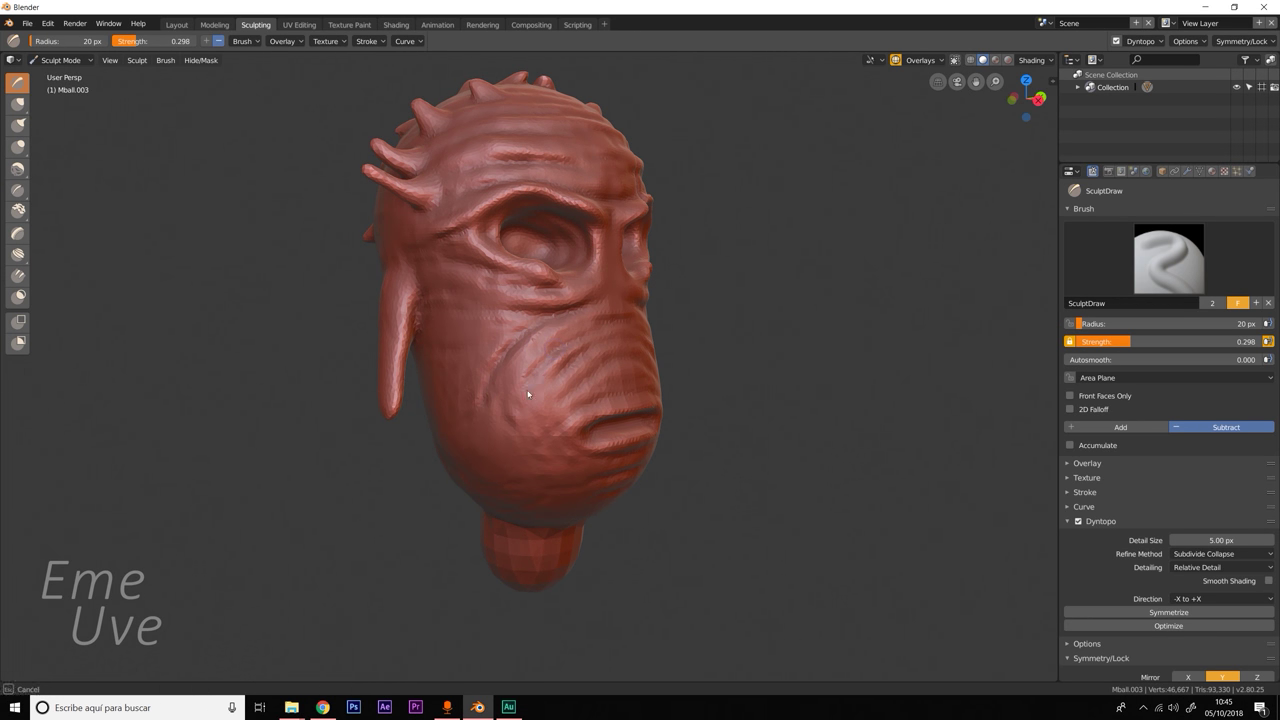
left_click_drag(469, 301, 505, 320)
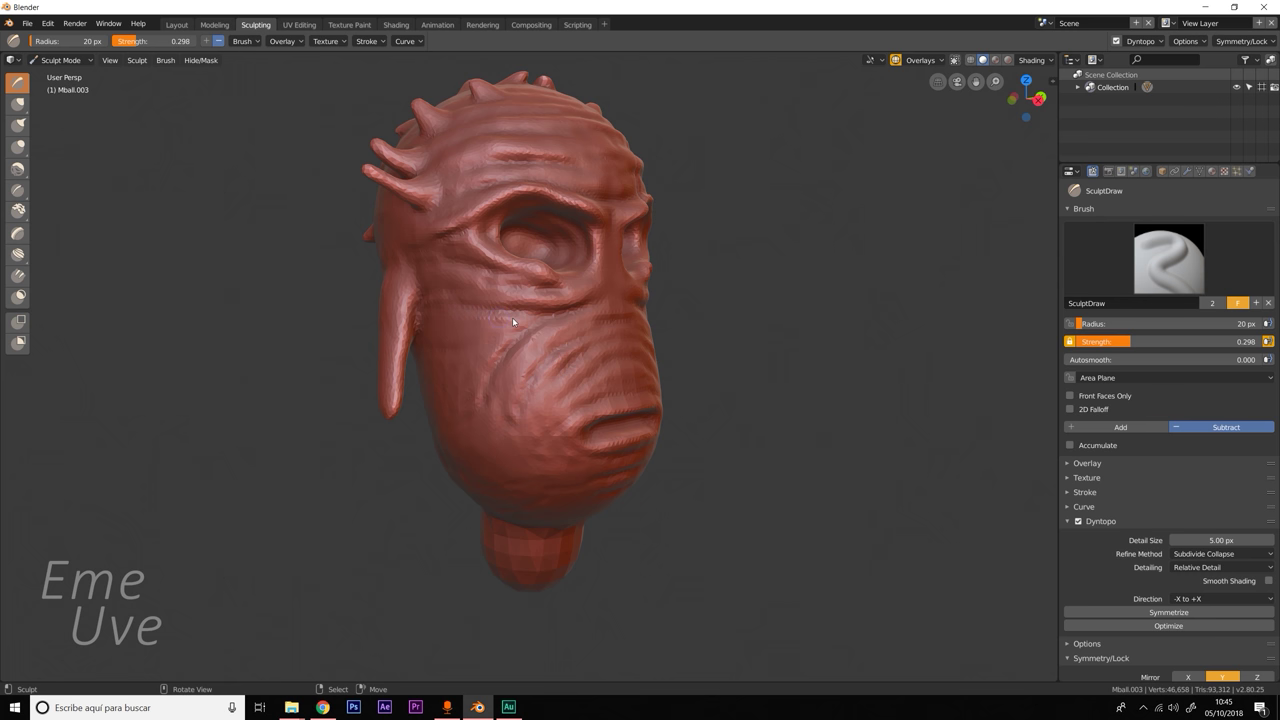
middle_click_drag(640, 354, 591, 363)
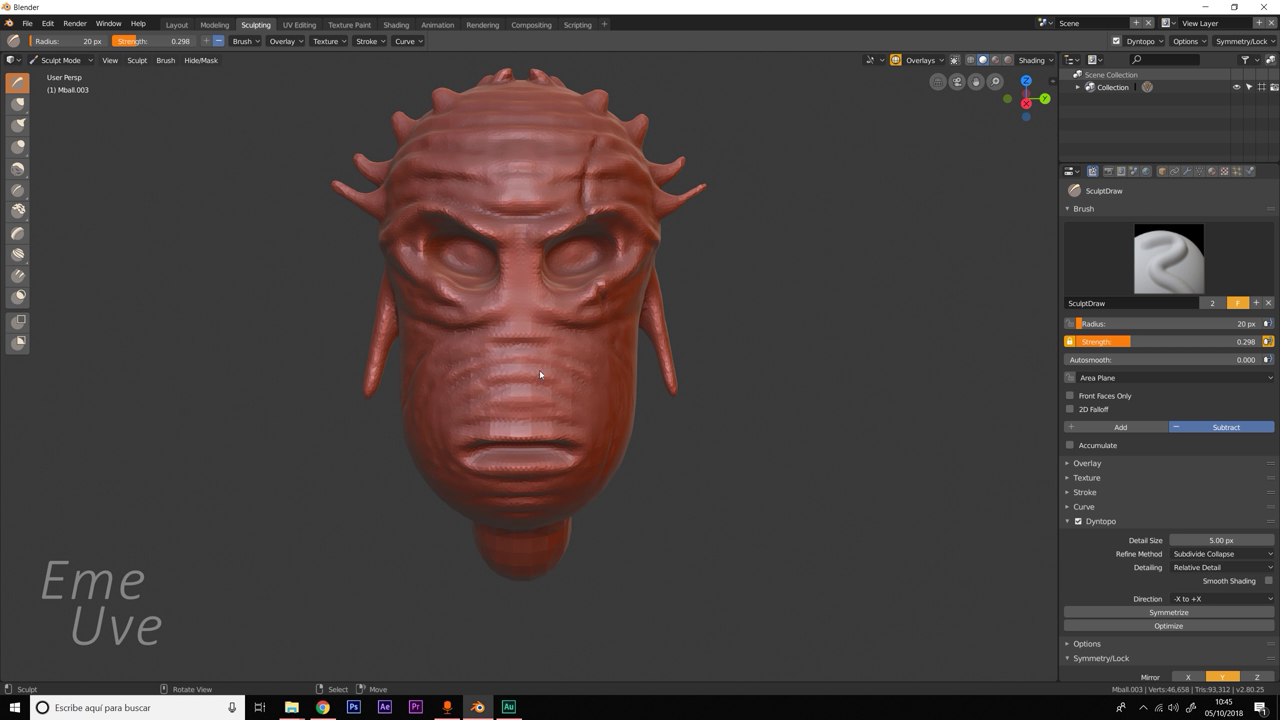
middle_click_drag(540, 374, 545, 369)
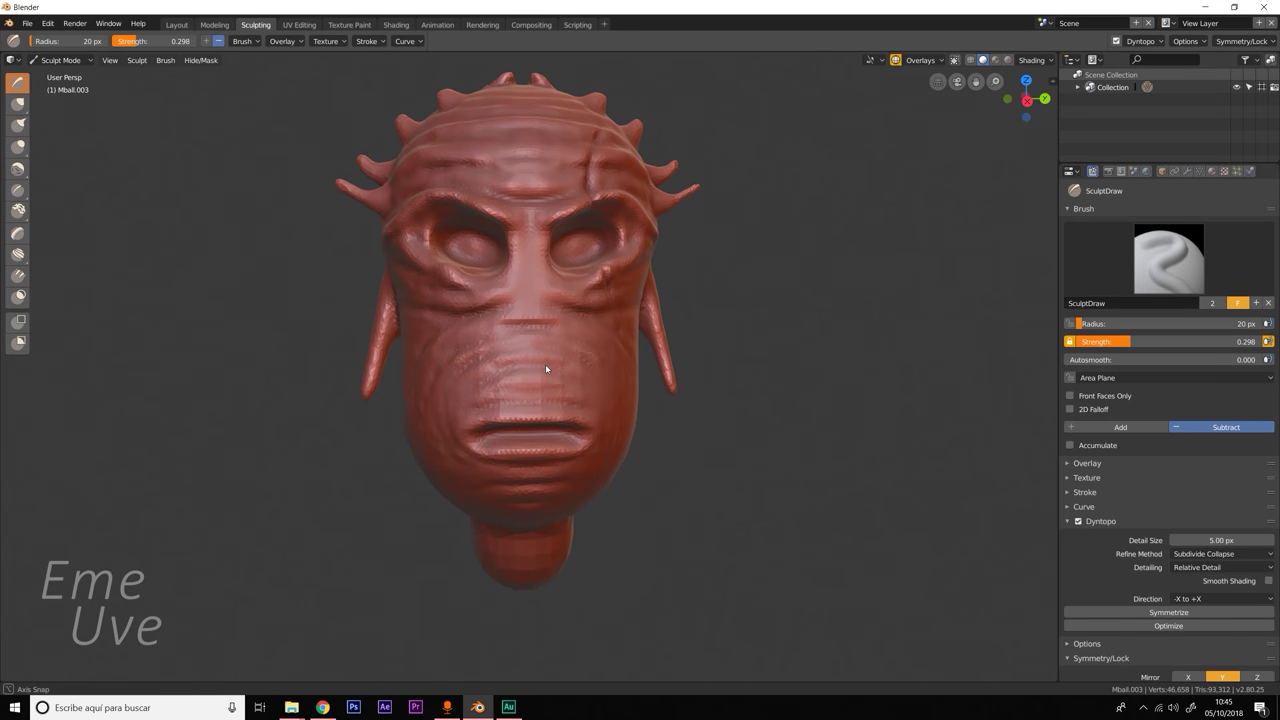
middle_click_drag(545, 369, 531, 373)
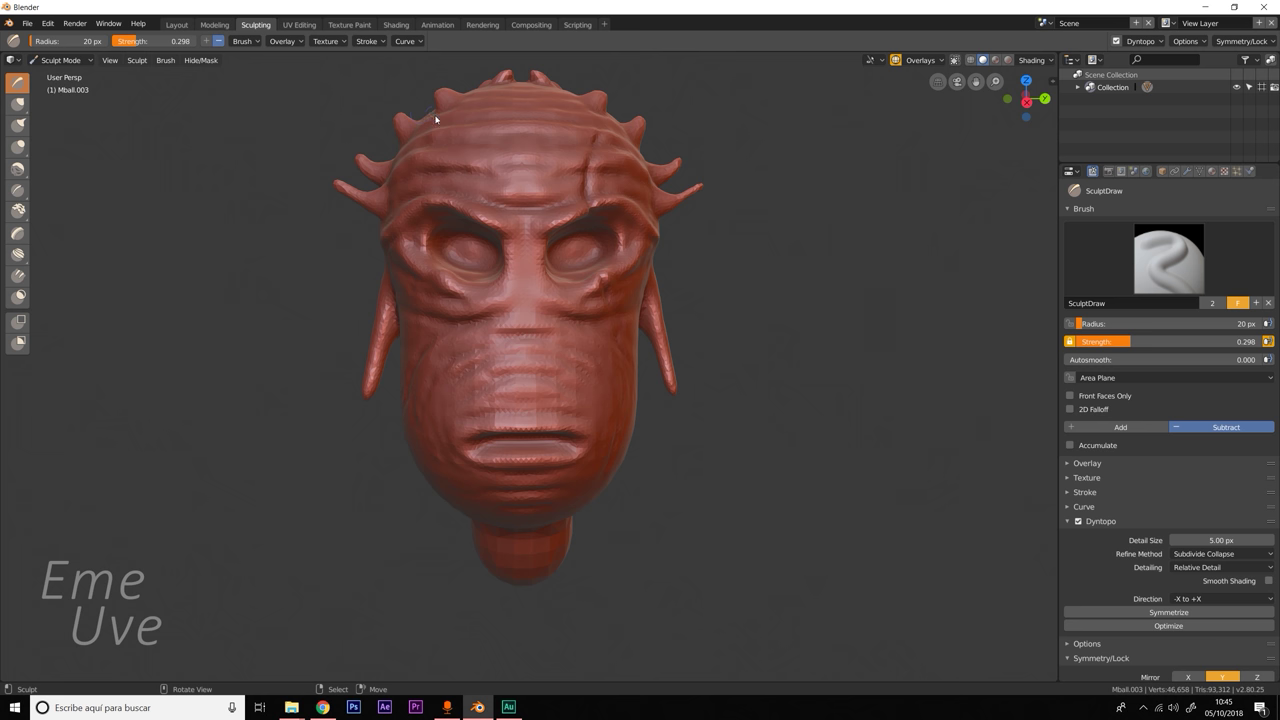
left_click(28, 23)
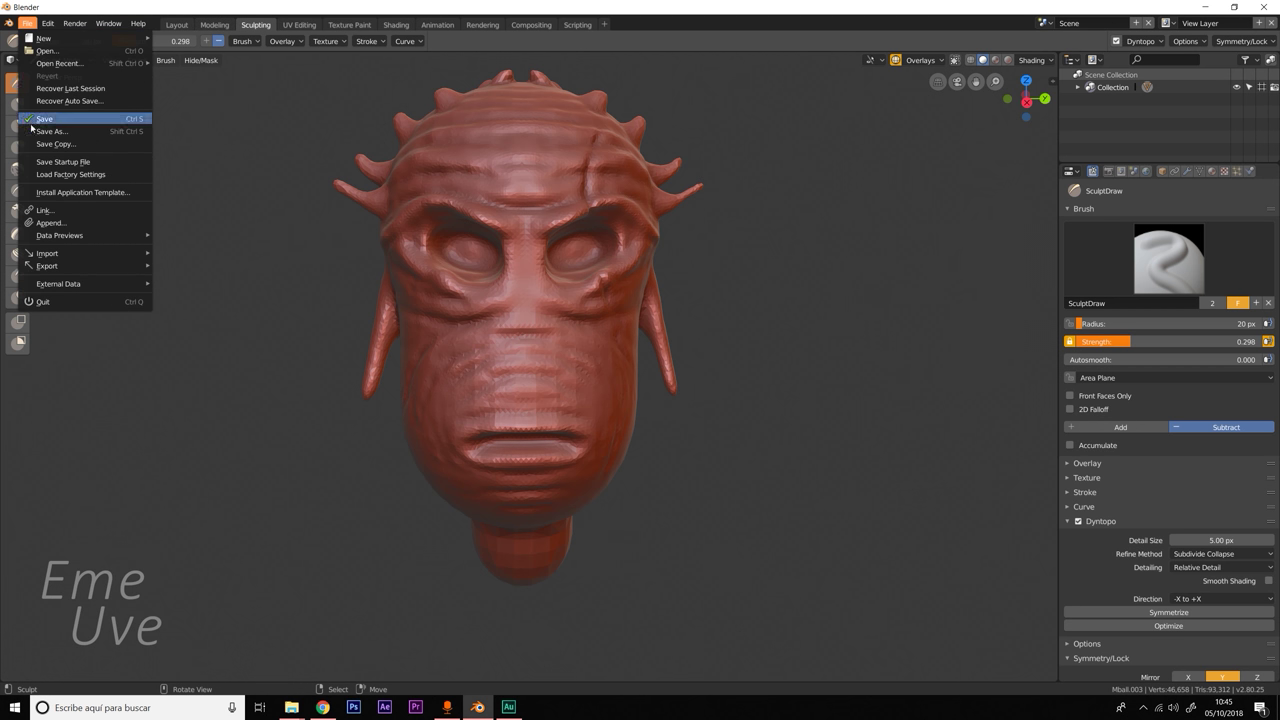
Save the project as alien.blend in the E:\Canal Javier folder.
left_click(39, 134)
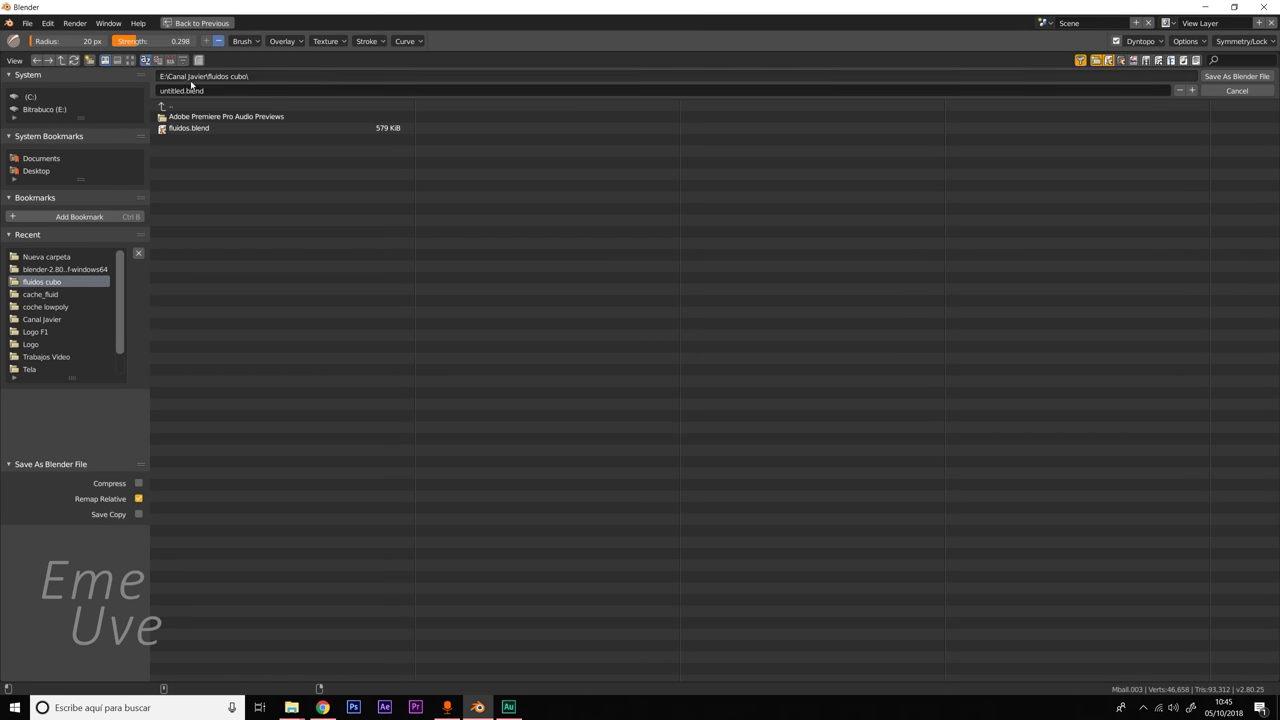
left_click(44, 109)
left_click(185, 174)
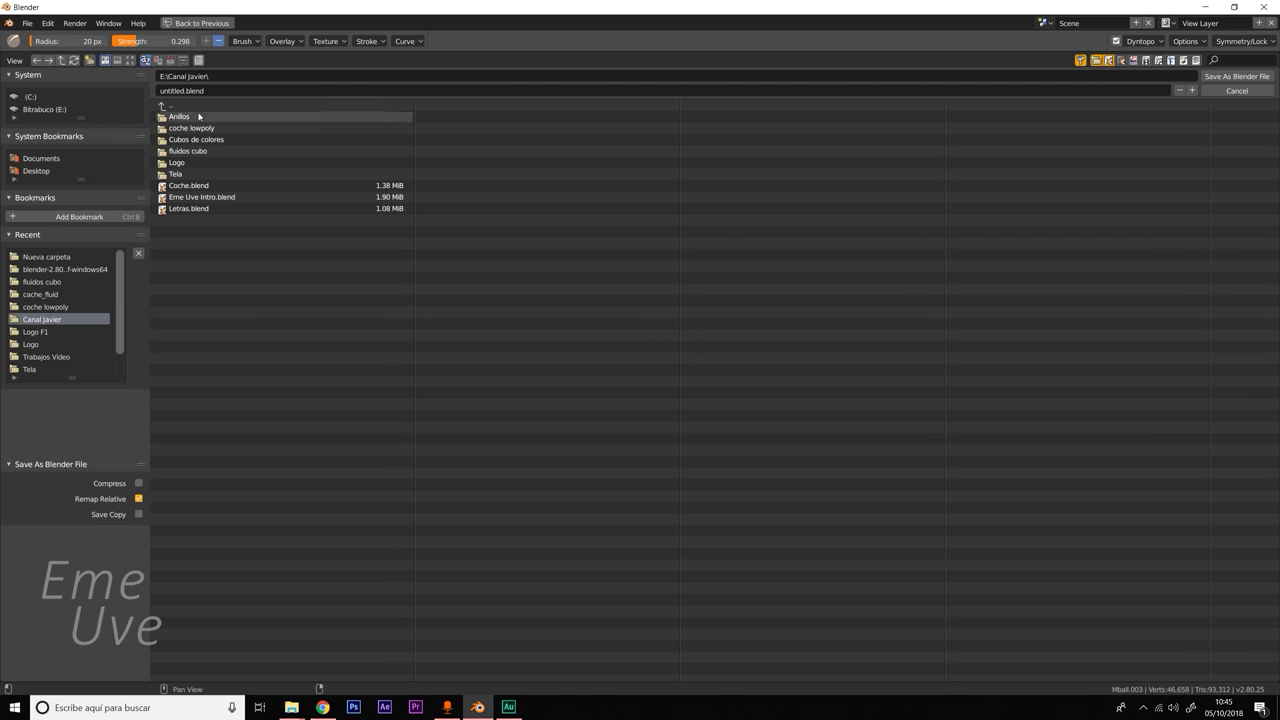
left_click(200, 91)
type("alien")
key("Return")
left_click(1237, 76)
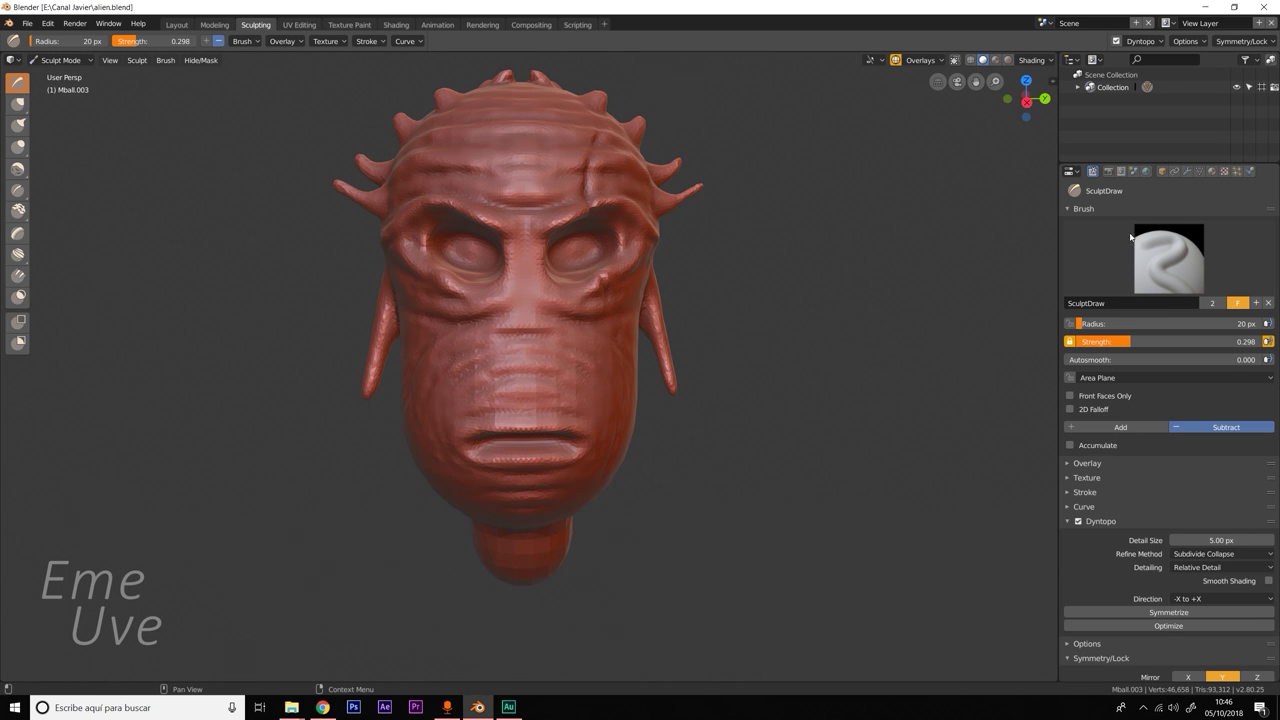
Switch to the Modeling workspace and frame the alien head from the front.
left_click(215, 24)
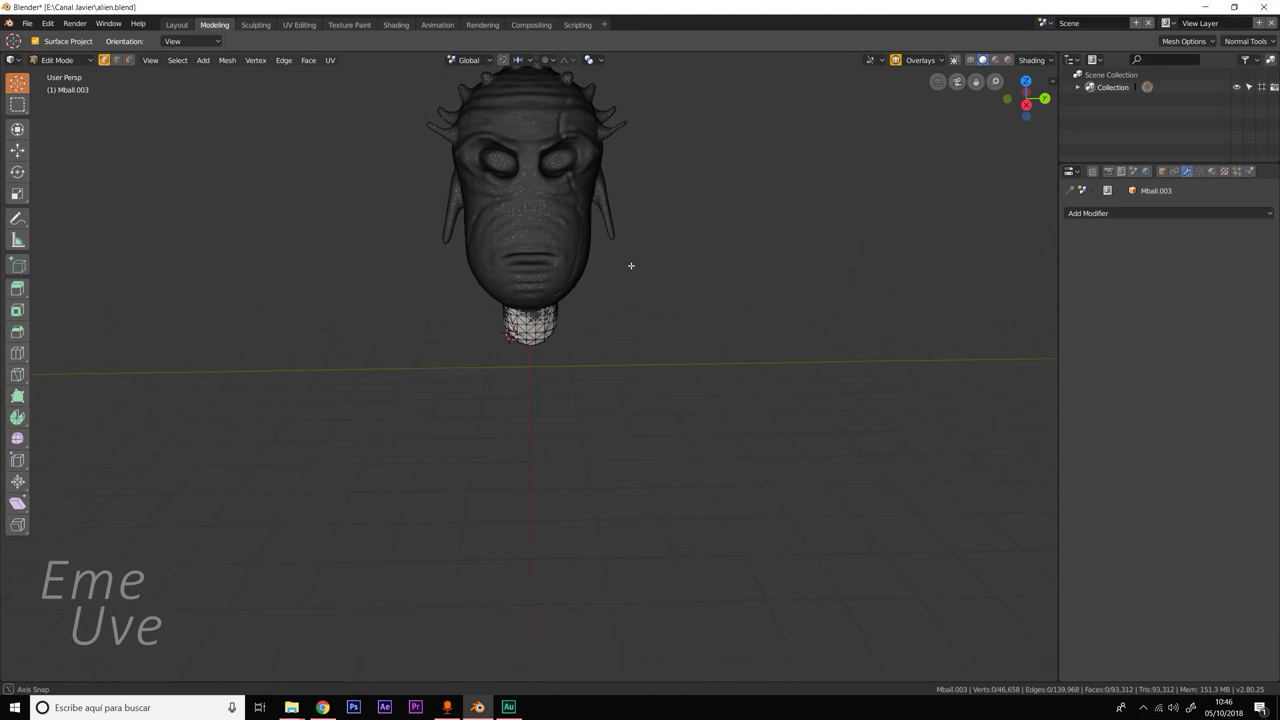
mouse_move(631, 281)
middle_mouse_down()
mouse_move(623, 374)
mouse_move(653, 368)
mouse_move(608, 341)
mouse_move(694, 306)
middle_mouse_up()
scroll(631, 362, "up", 4)
scroll(631, 362, "up", 3)
scroll(638, 331, "down", 3)
Put the head back in Object Mode and display it with plain solid shading.
left_click(995, 60)
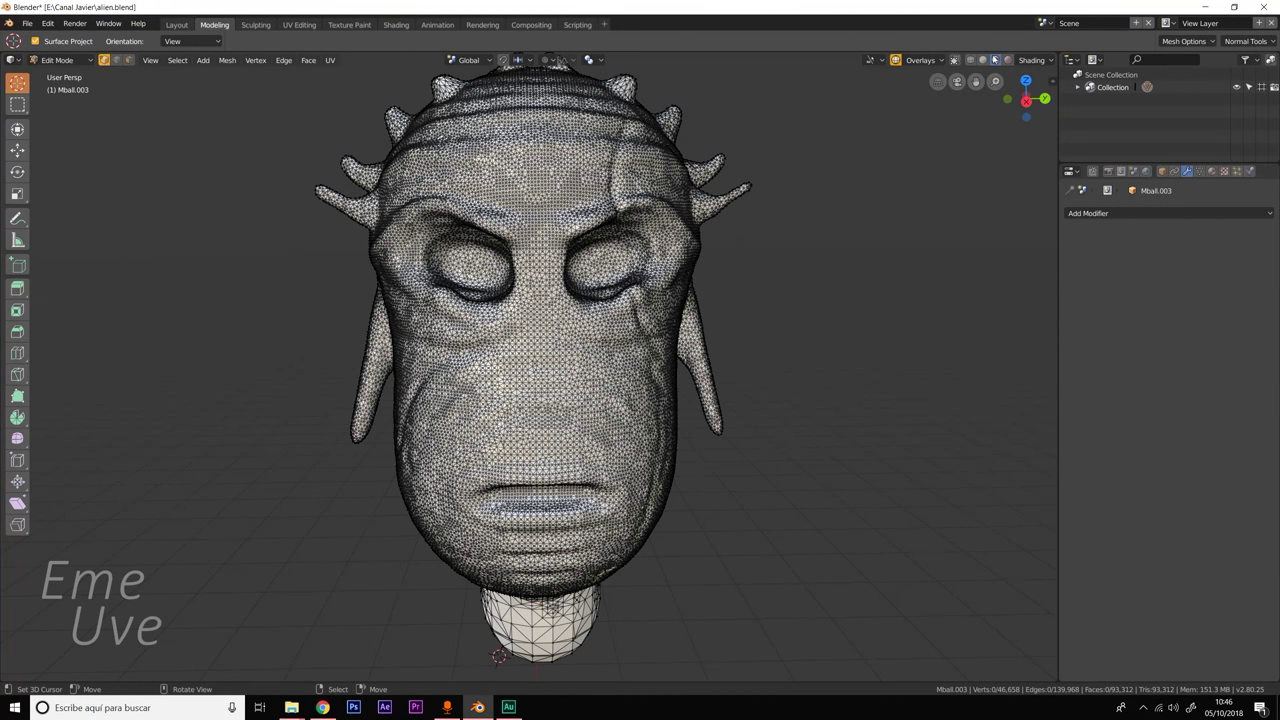
left_click(983, 60)
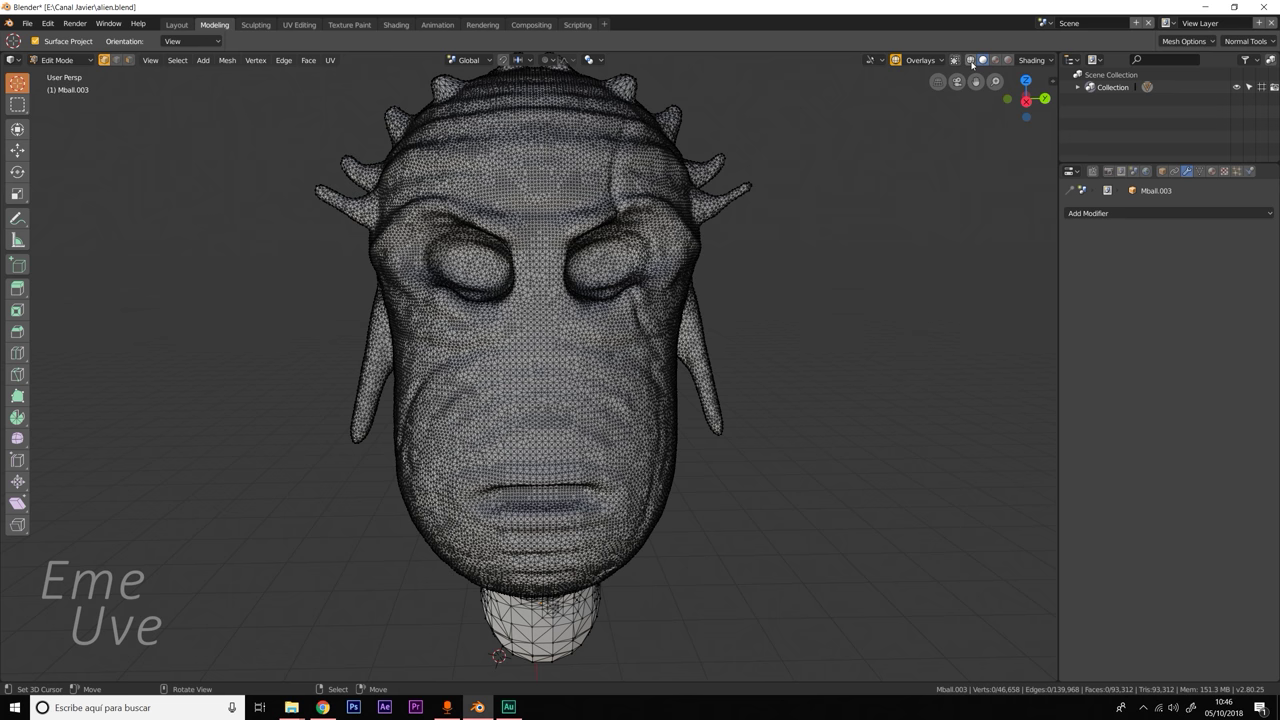
left_click(970, 60)
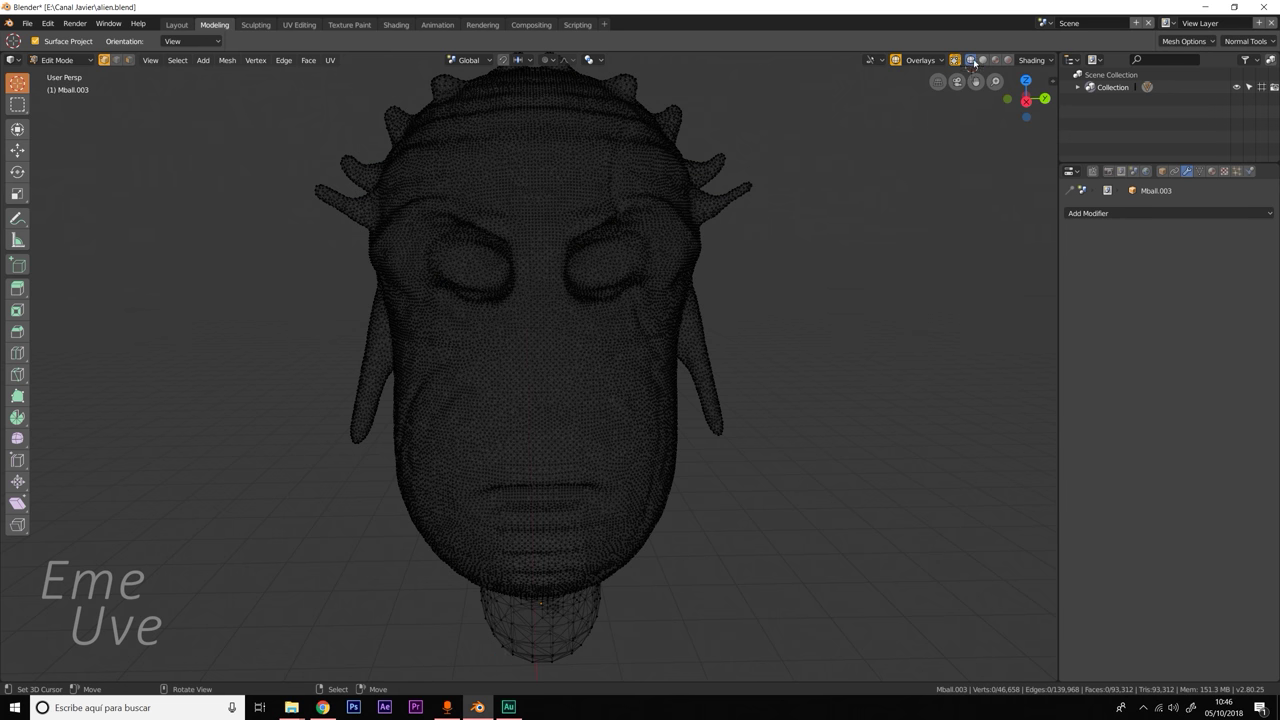
left_click(60, 60)
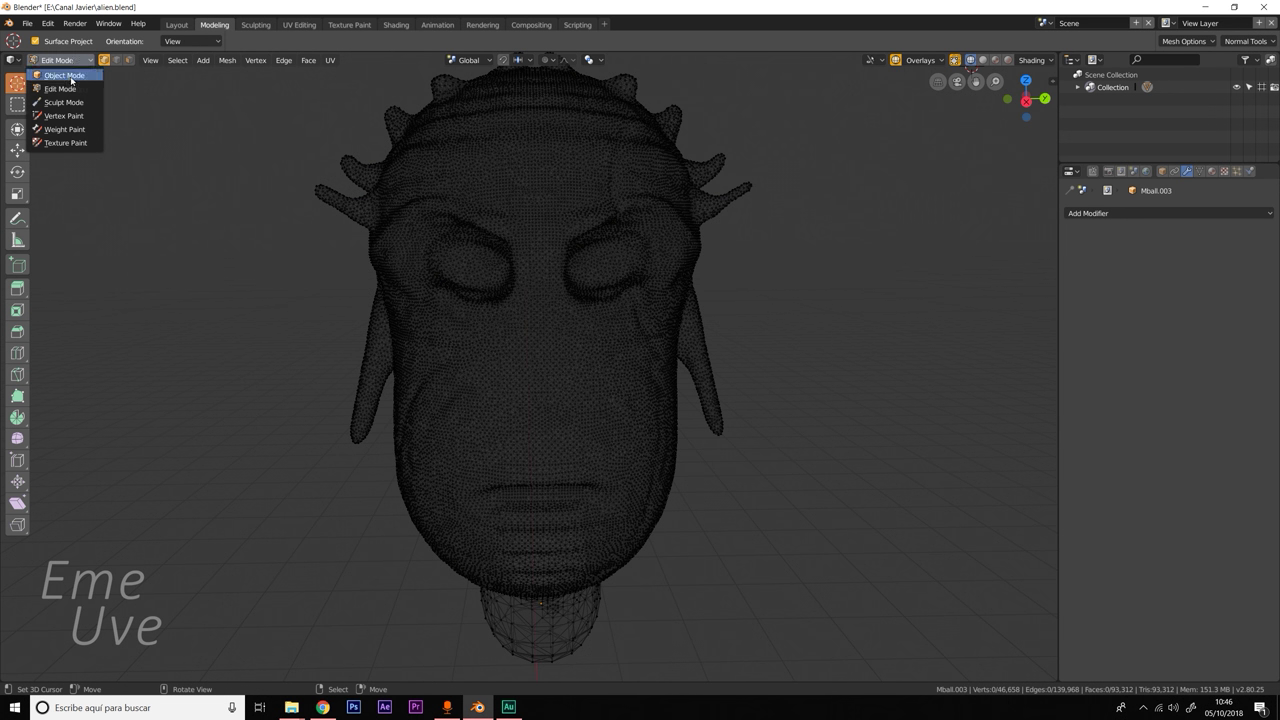
left_click(66, 69)
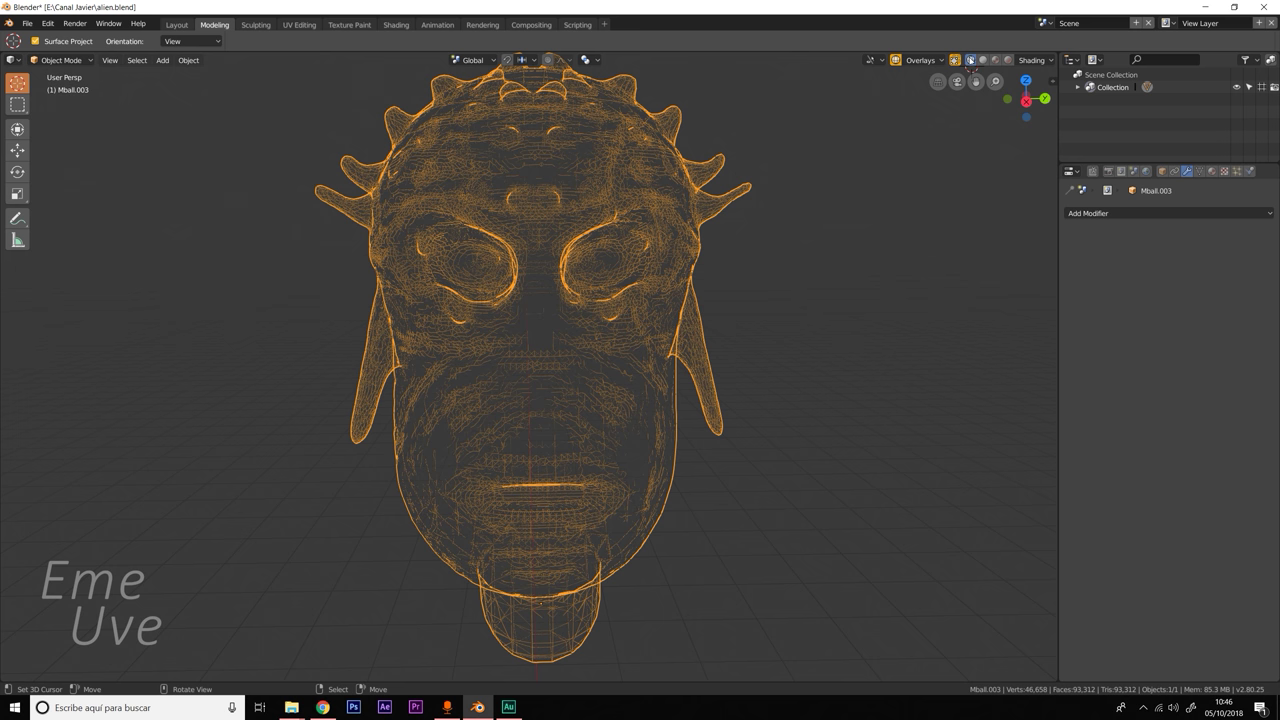
left_click(984, 60)
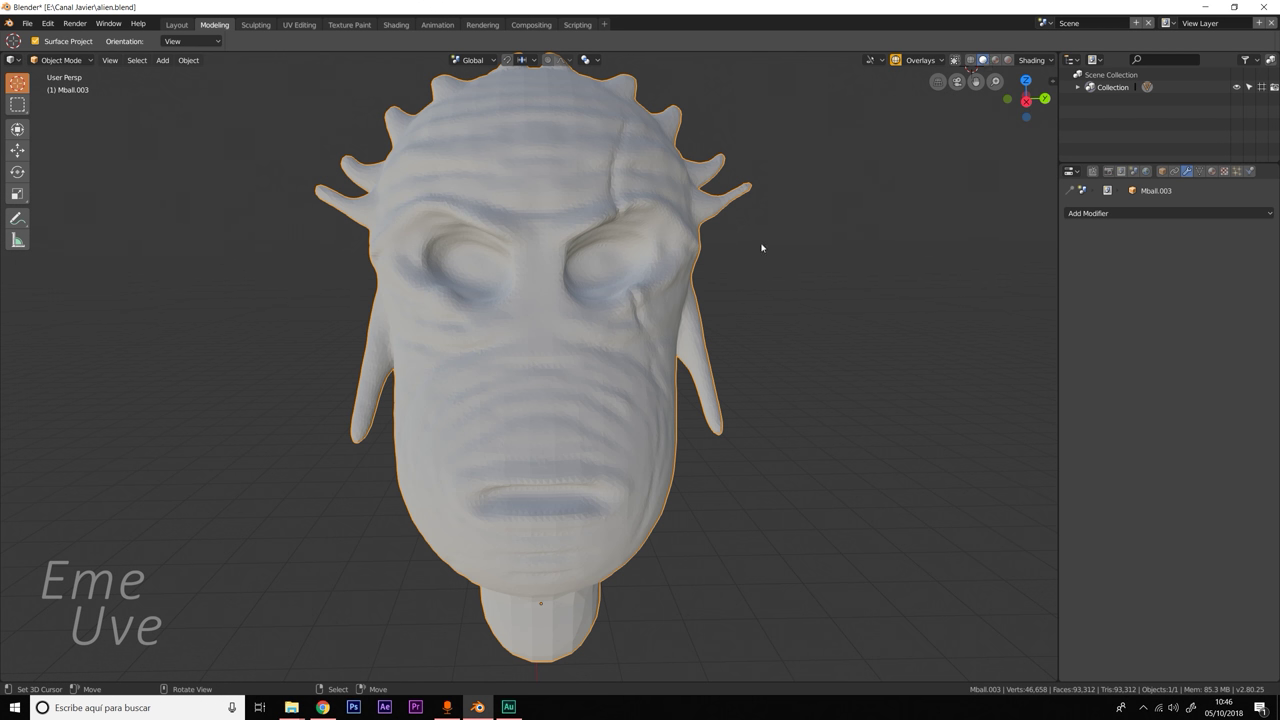
scroll(758, 247, "down", 3)
scroll(754, 247, "up", 2)
mouse_move(754, 247)
middle_mouse_down()
mouse_move(684, 285)
mouse_move(753, 281)
mouse_move(658, 290)
middle_mouse_up()
left_click(188, 61)
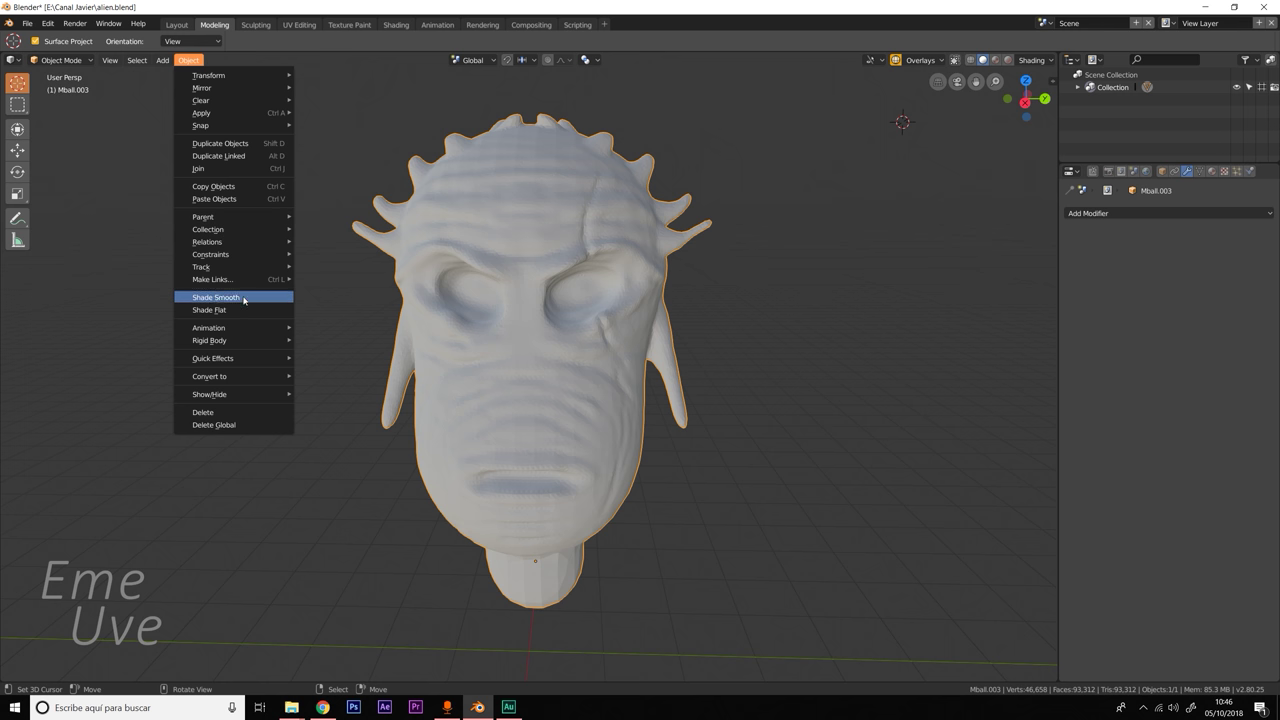
Apply Shade Smooth to the alien head, then orbit and zoom to inspect the surface.
left_click(243, 298)
mouse_move(416, 329)
middle_mouse_down()
mouse_move(752, 149)
mouse_move(714, 149)
middle_mouse_up()
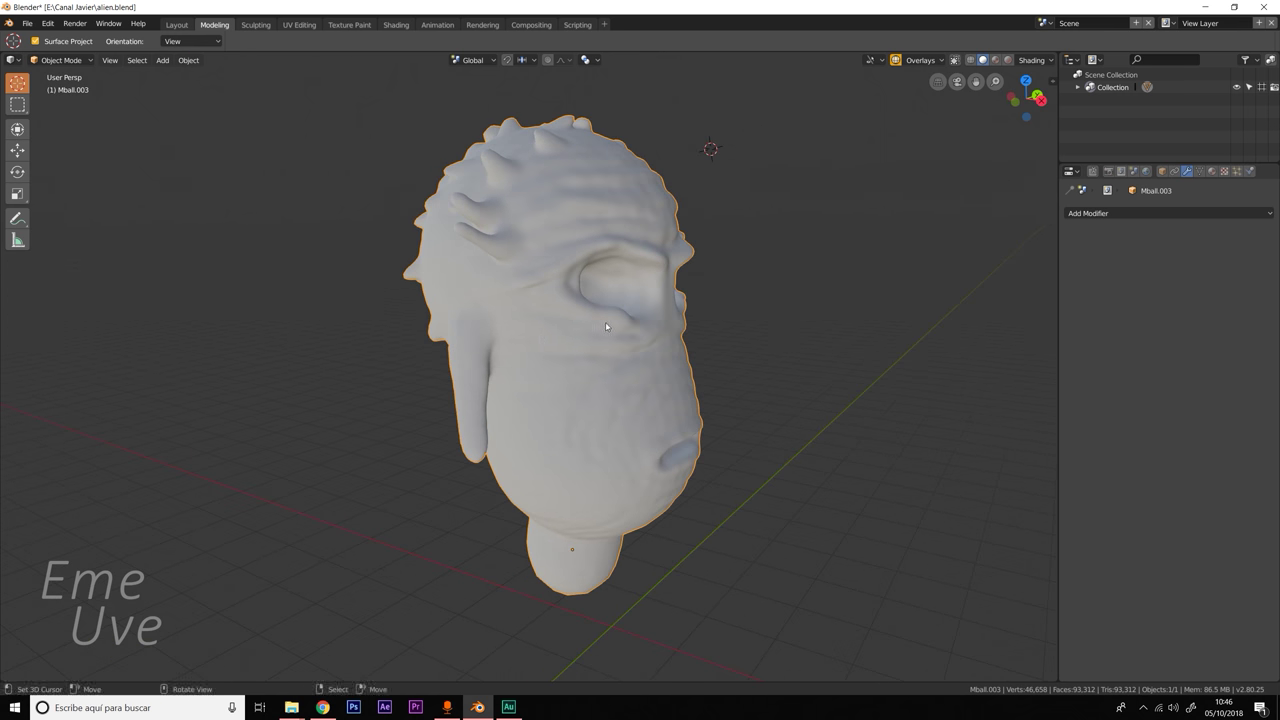
scroll(654, 329, "up", 4)
mouse_move(654, 329)
middle_mouse_down()
mouse_move(656, 313)
mouse_move(591, 300)
mouse_move(531, 334)
mouse_move(432, 355)
mouse_move(497, 369)
mouse_move(639, 340)
middle_mouse_up()
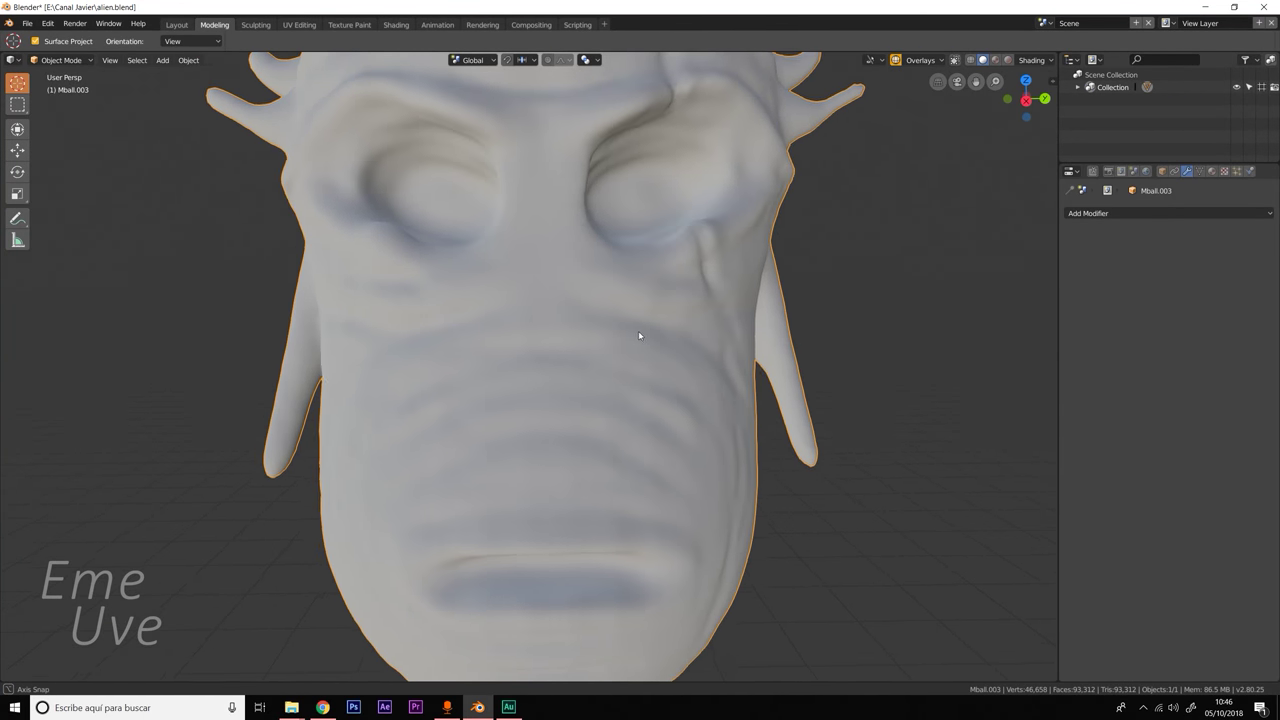
scroll(620, 323, "down", 4)
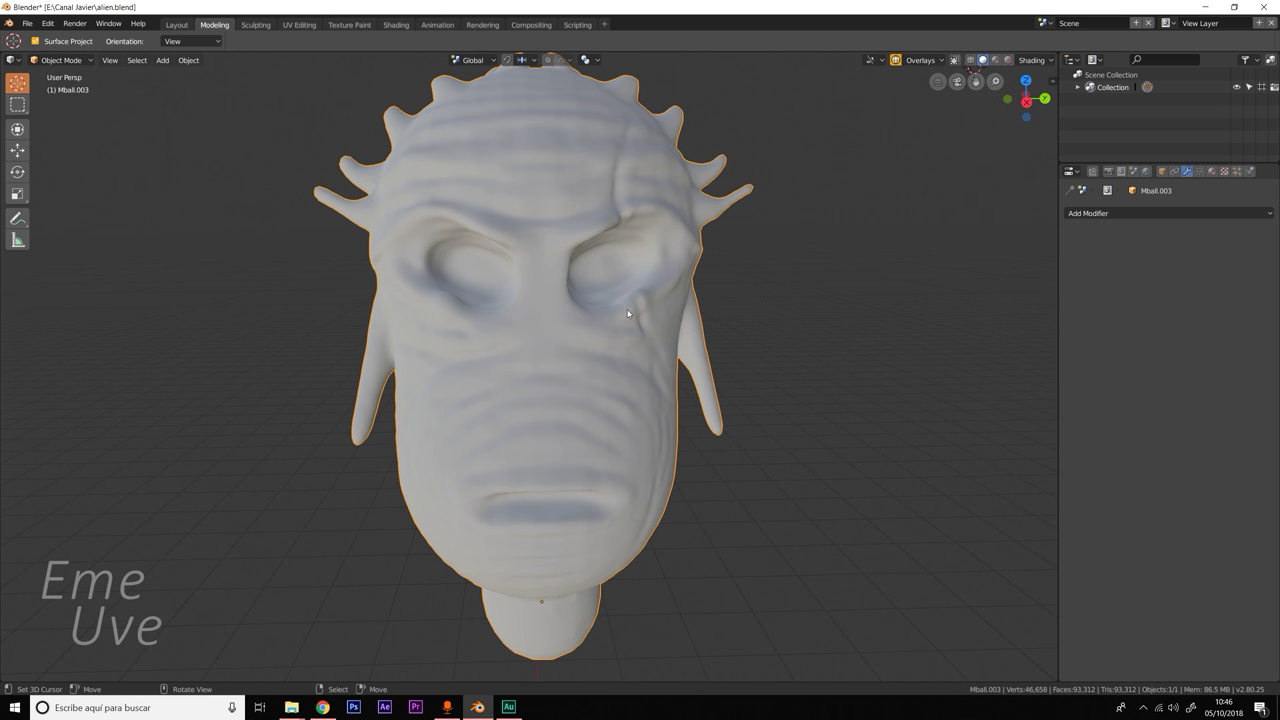
scroll(630, 322, "down", 1)
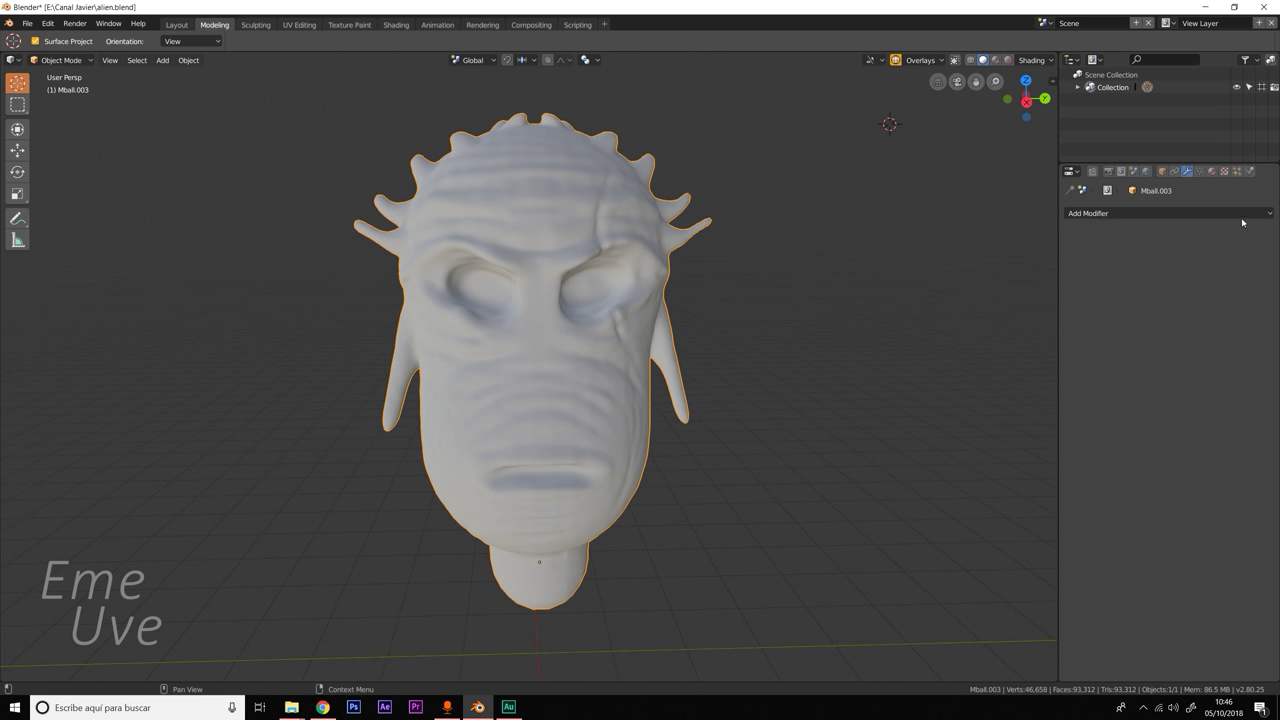
Create a new material with a magenta base colour and switch to Material Preview shading.
left_click(1211, 172)
left_click(1170, 255)
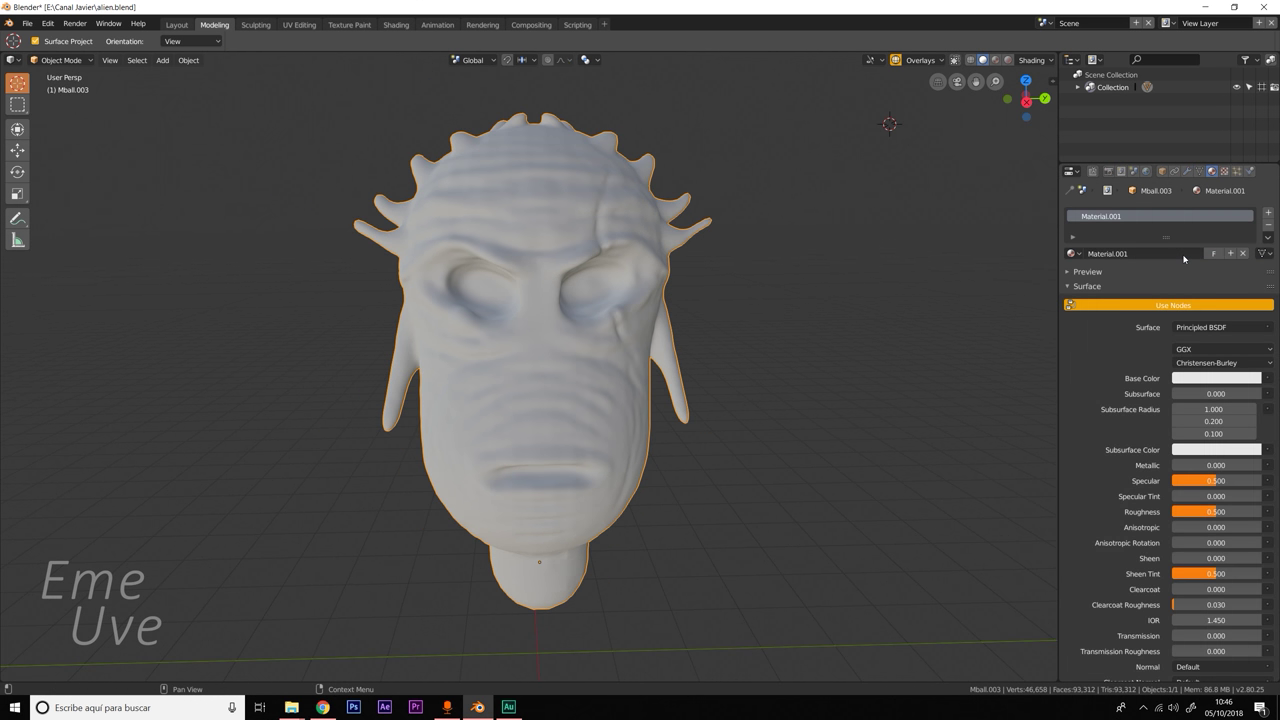
left_click(1209, 379)
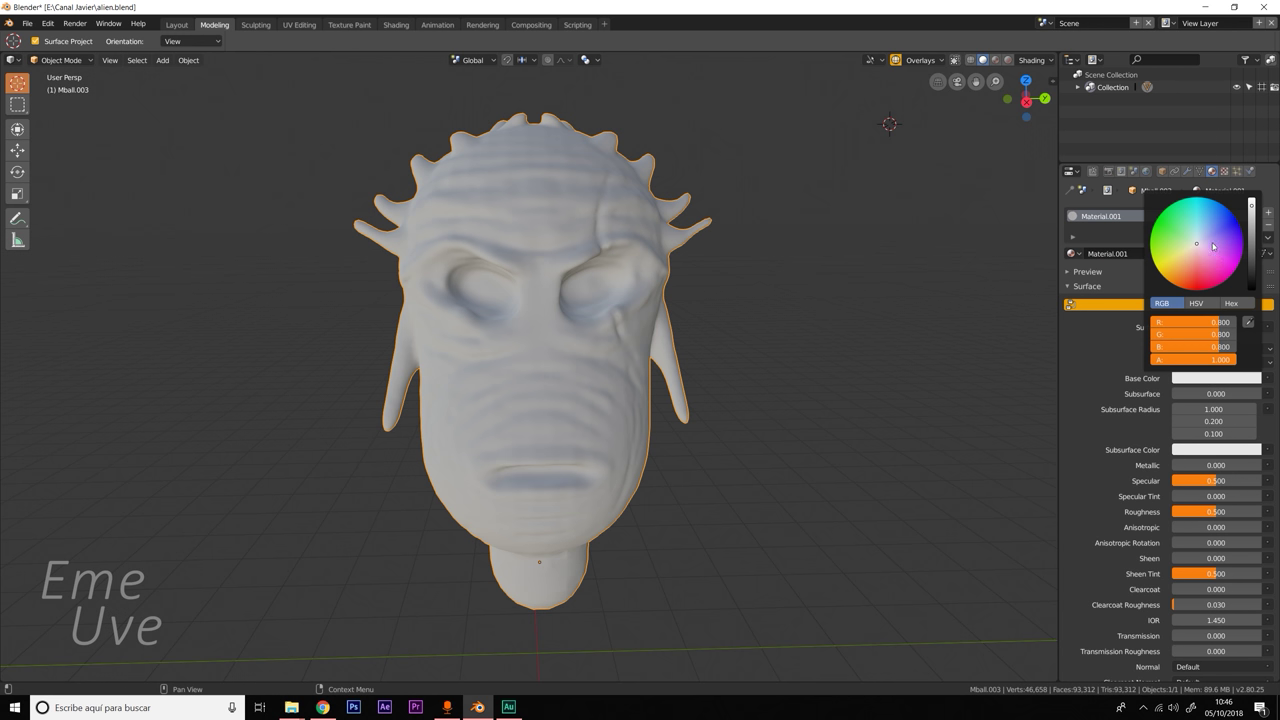
left_click_drag(1213, 246, 1224, 260)
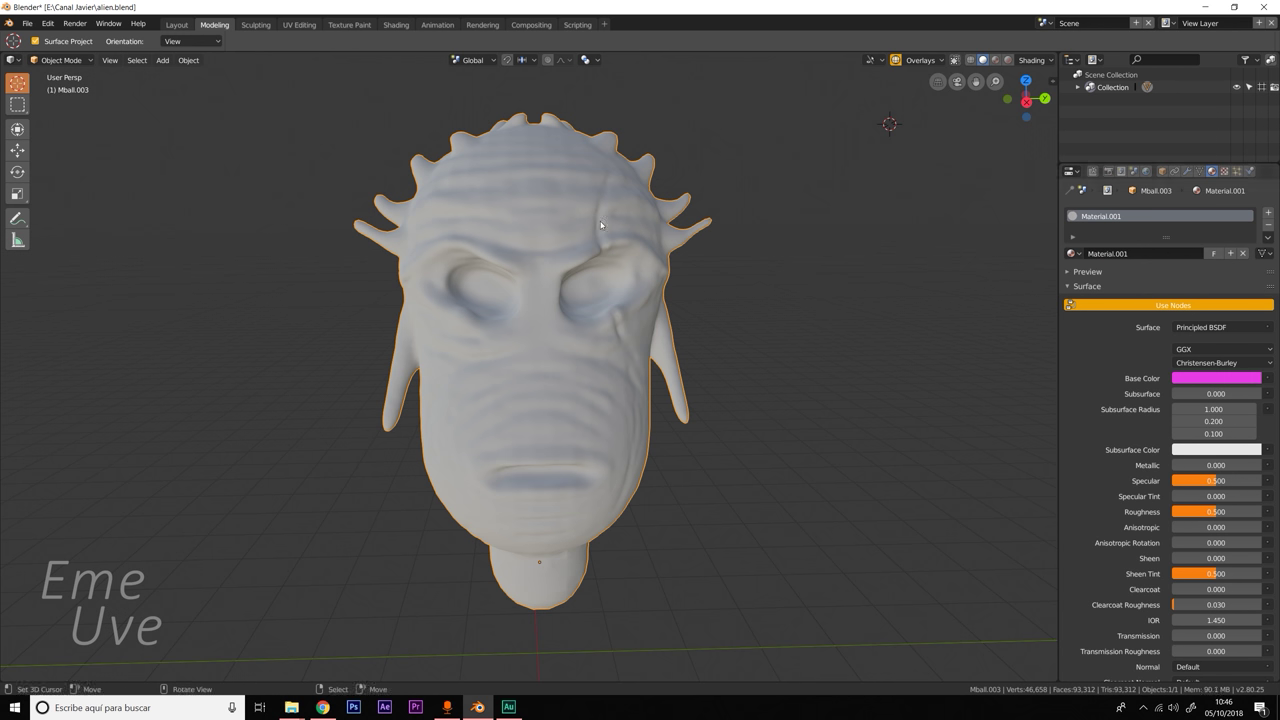
left_click(995, 60)
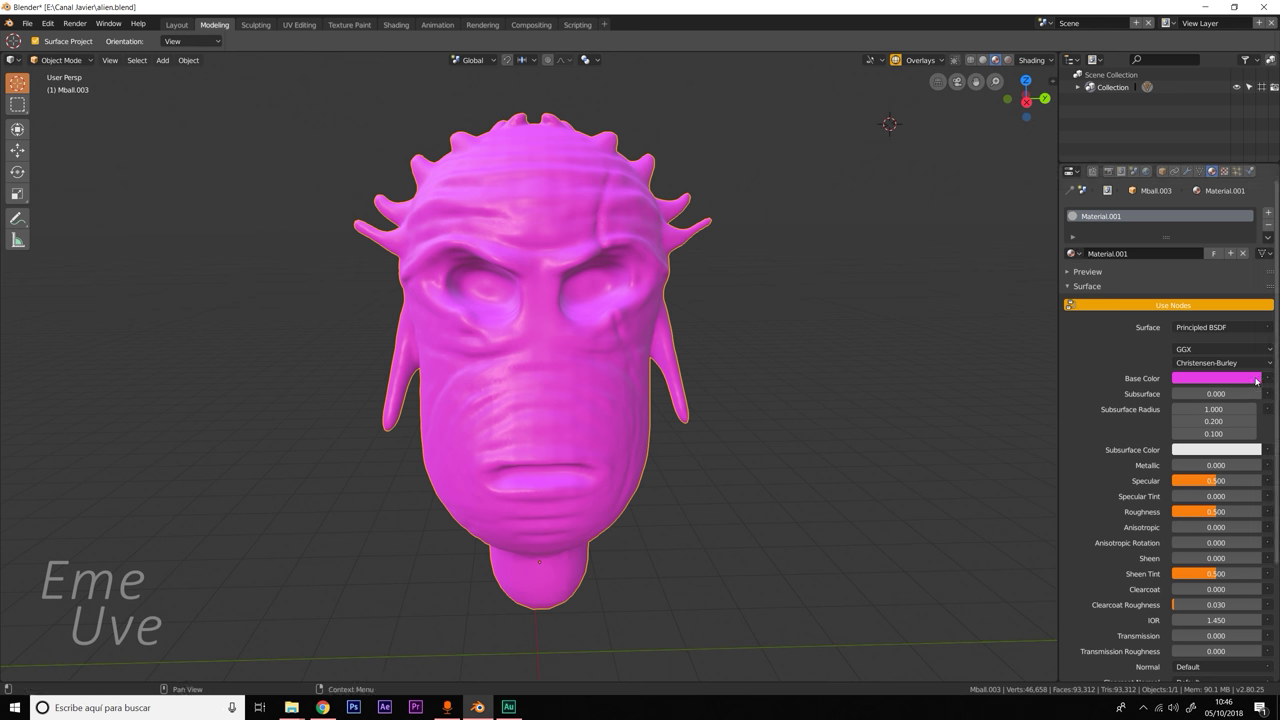
Darken the base colour to deep purple (R 0.130, G 0.005, B 0.097).
left_click(1216, 378)
left_click_drag(1244, 347, 1200, 347)
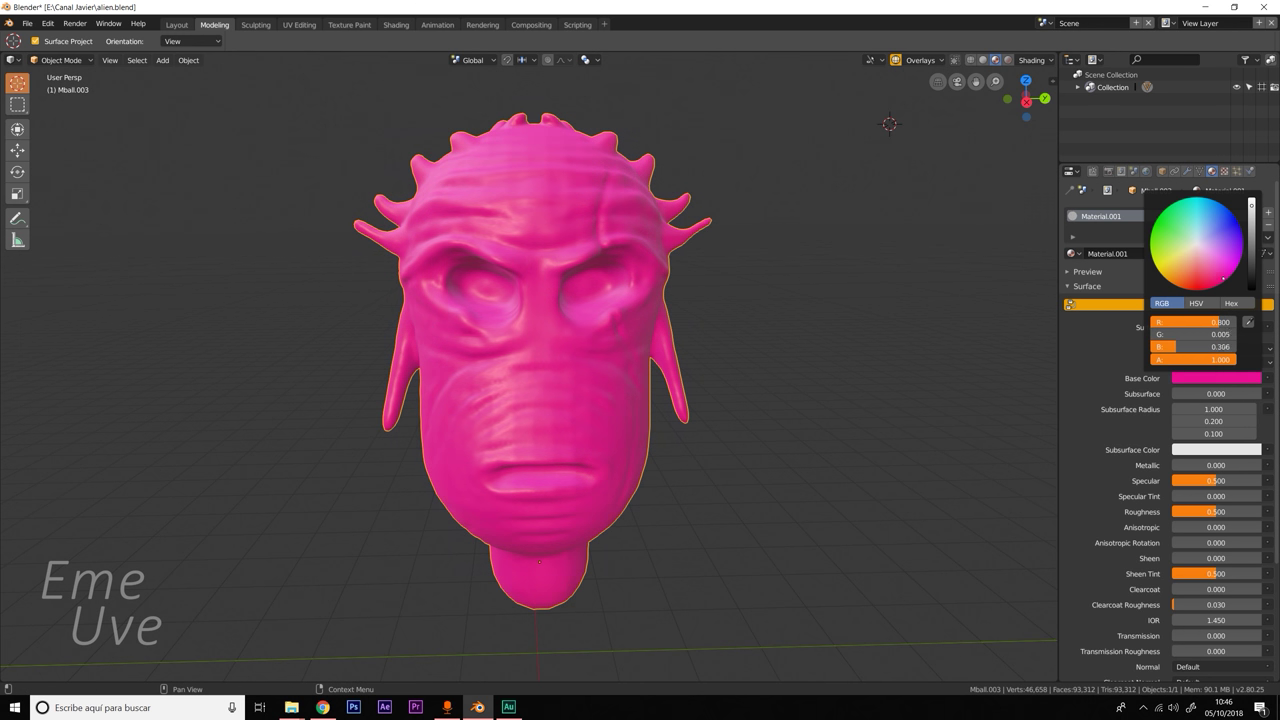
left_click_drag(1251, 205, 1251, 247)
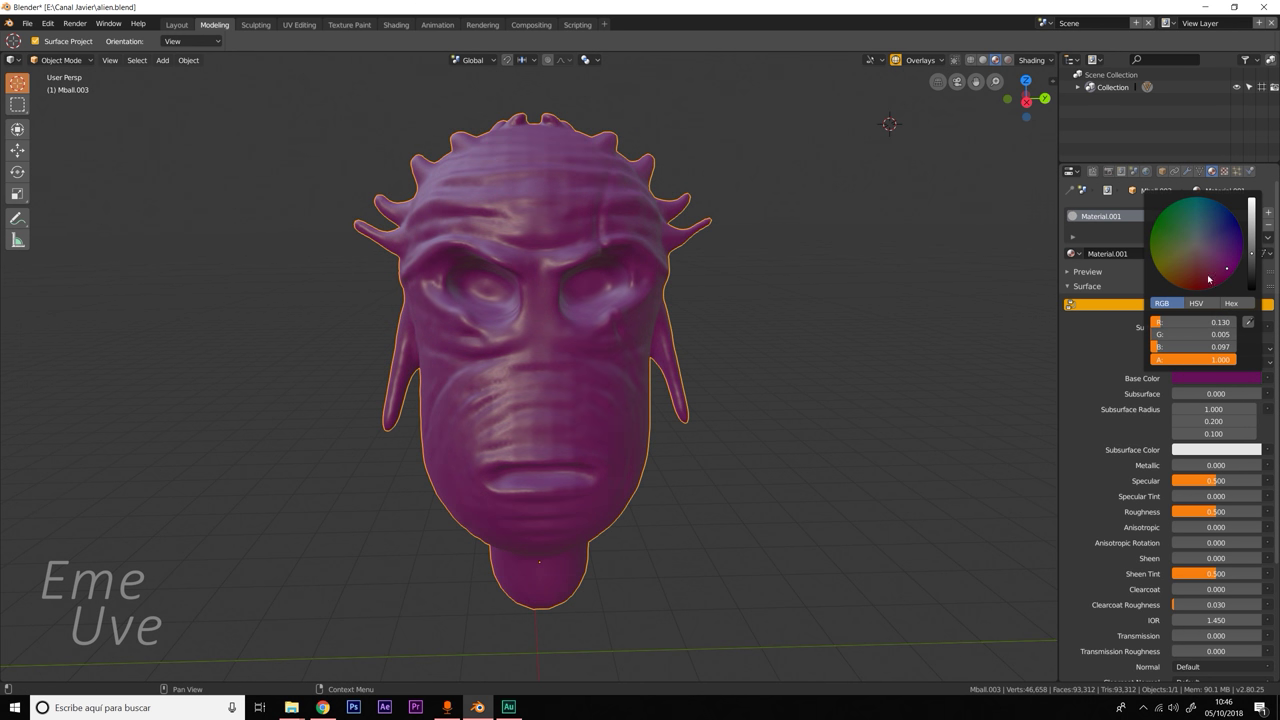
middle_click_drag(820, 354, 821, 354)
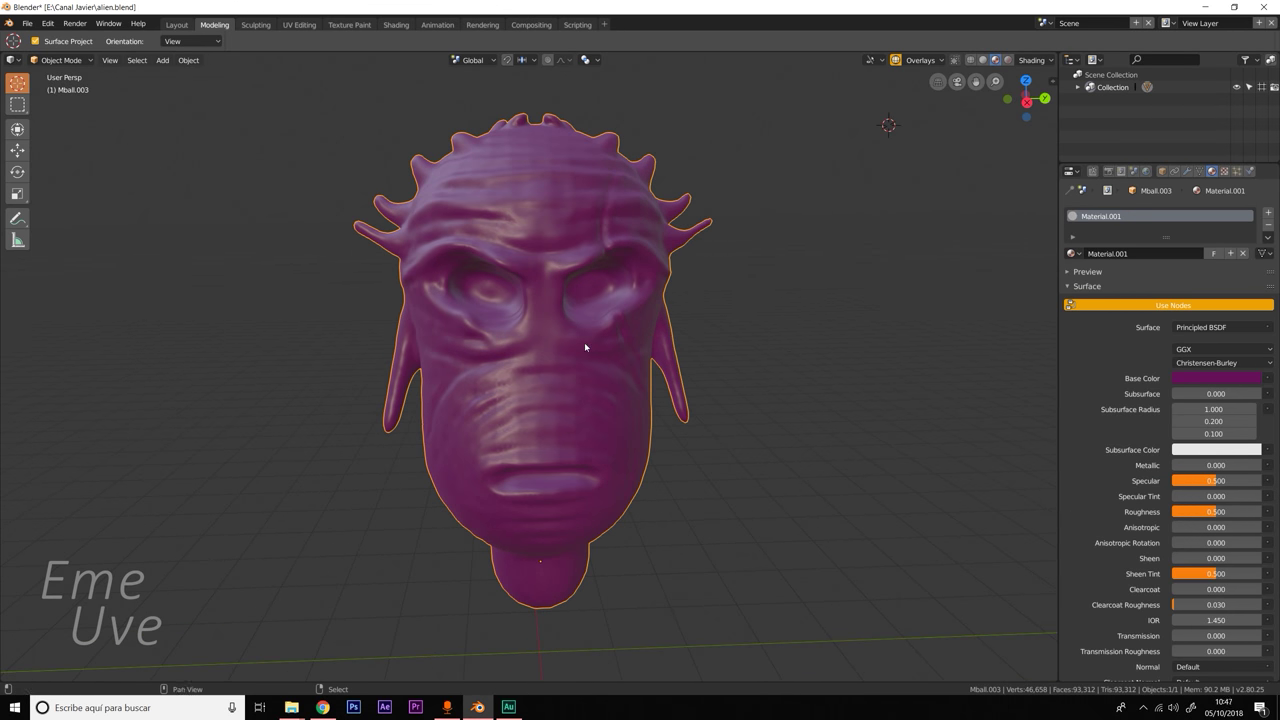
key("shift+a")
mouse_move(560, 306)
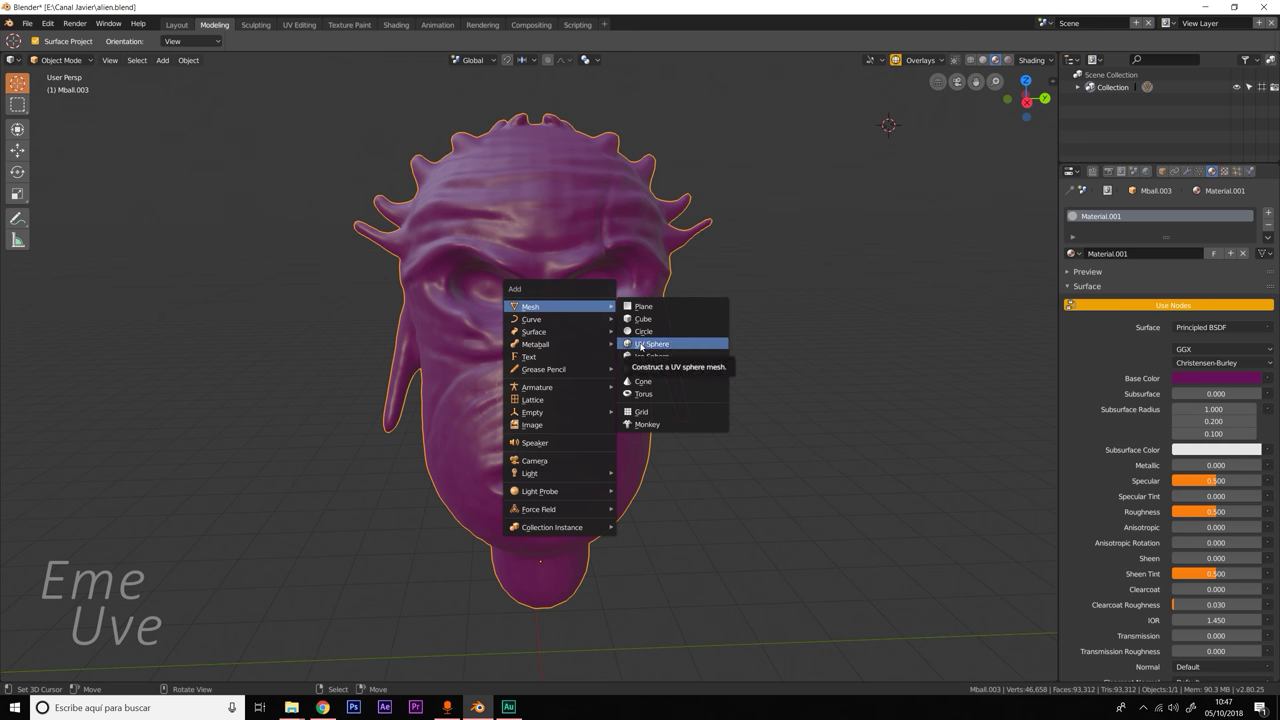
Add a trial UV sphere, move it beside the eye, then undo it.
left_click(643, 344)
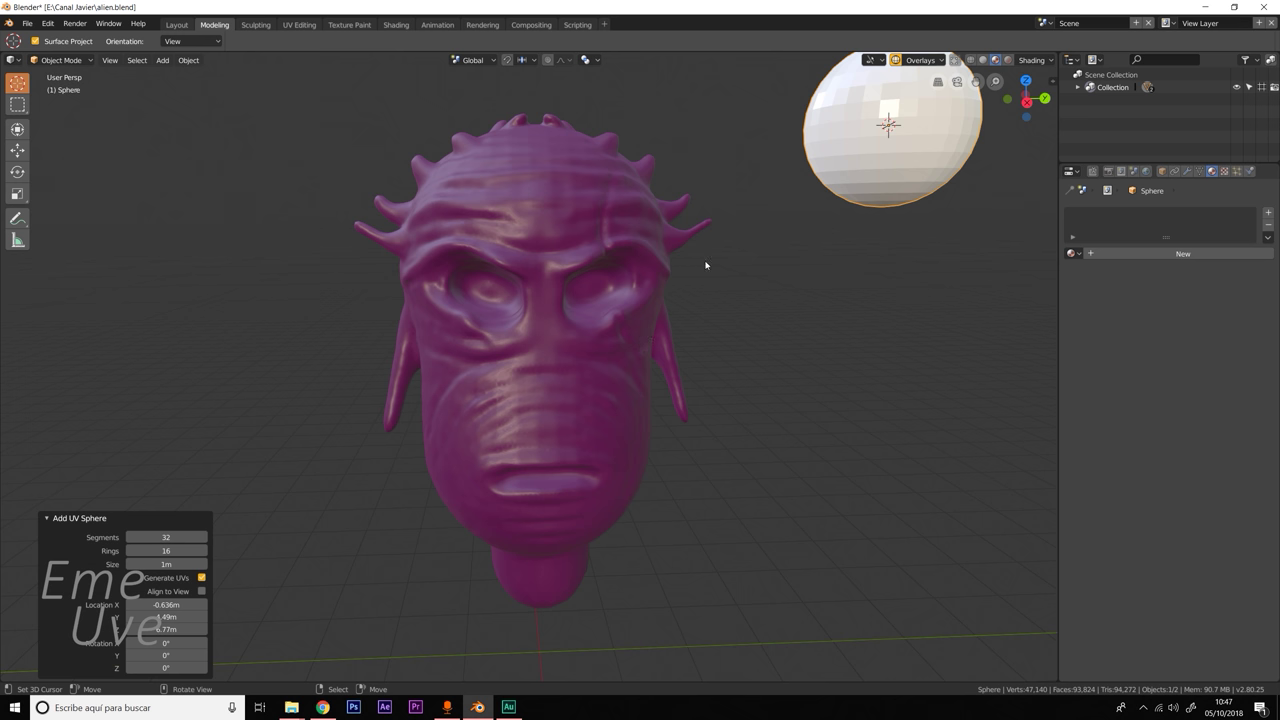
key("shift+space")
left_click(862, 150)
mouse_move(892, 95)
left_mouse_down()
mouse_move(885, 228)
mouse_move(682, 267)
mouse_move(789, 267)
left_mouse_up()
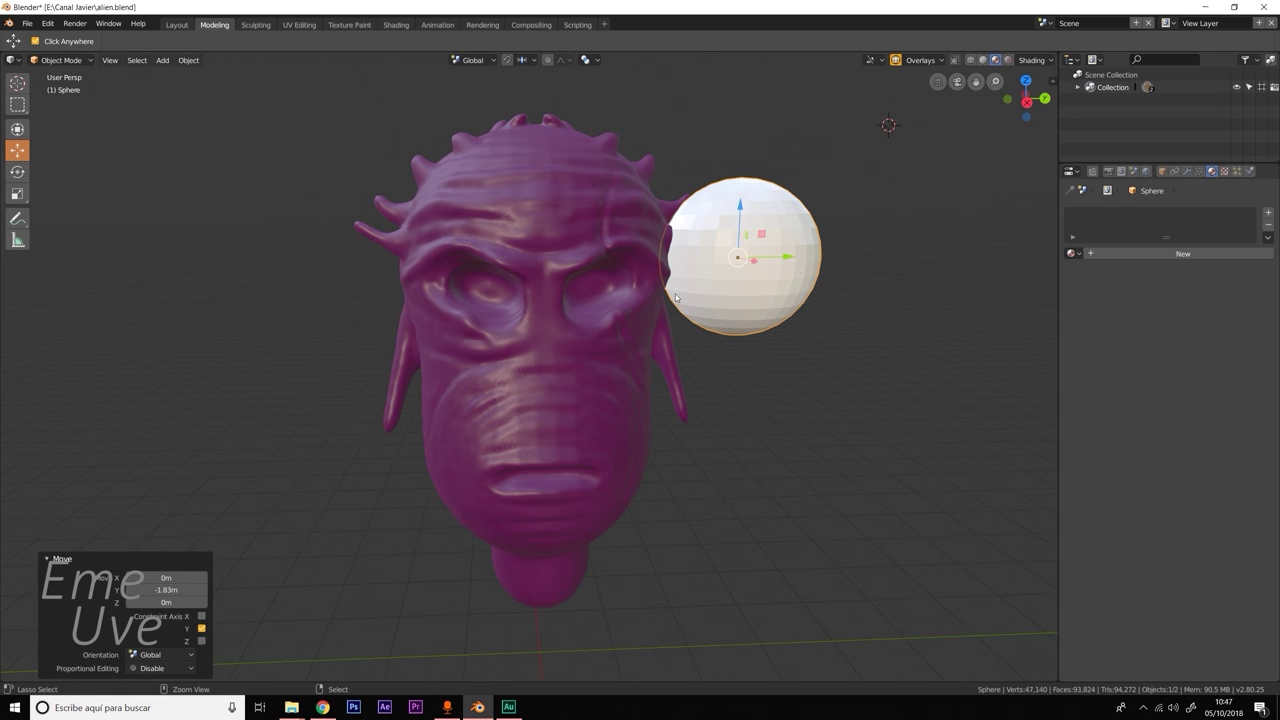
key("ctrl+z")
key("ctrl+z")
key("ctrl+z")
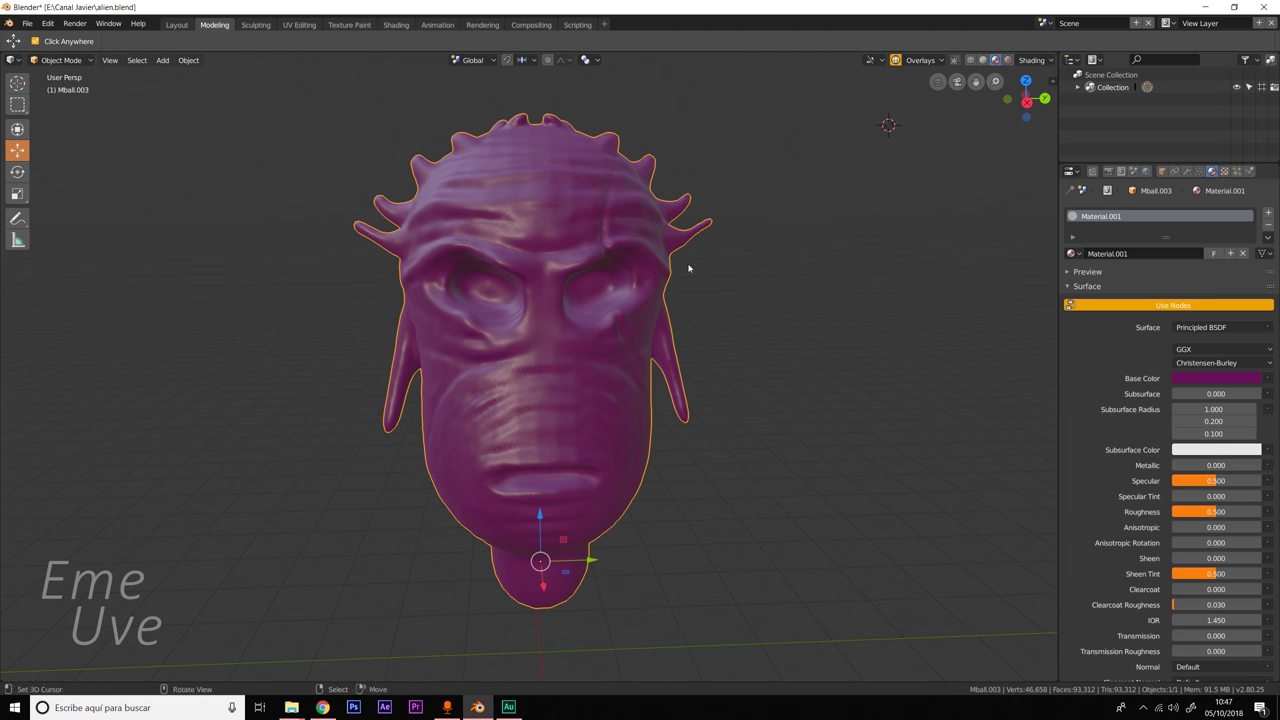
Place the 3D cursor inside the head's right eye socket.
left_click(17, 82)
left_click(593, 292)
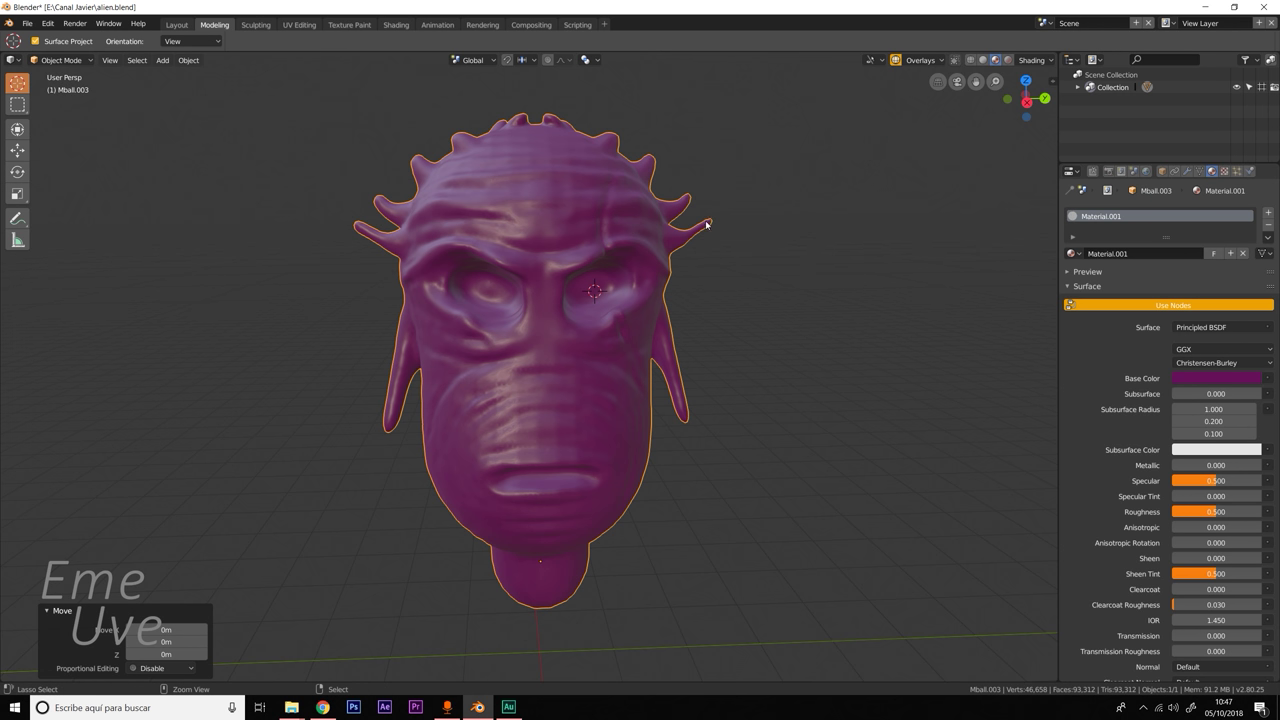
key("shift+a")
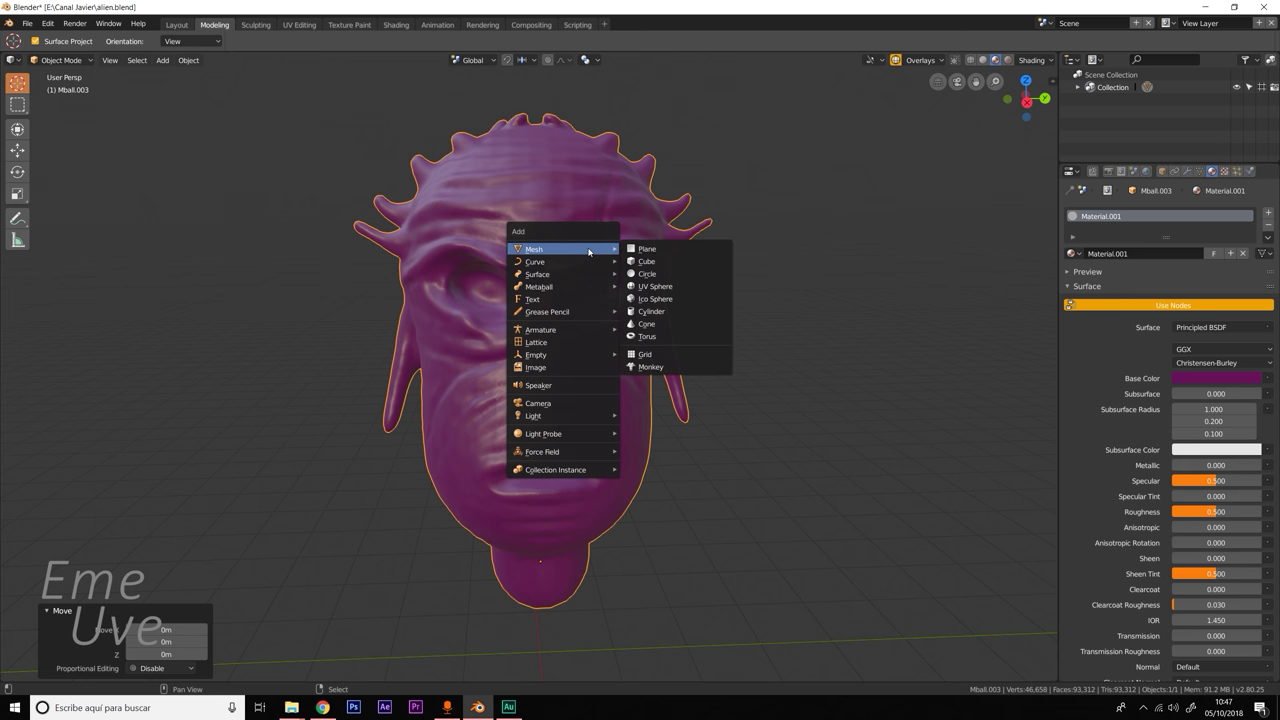
Add a UV sphere at the eye socket with 64 segments and 32 rings.
left_click(651, 287)
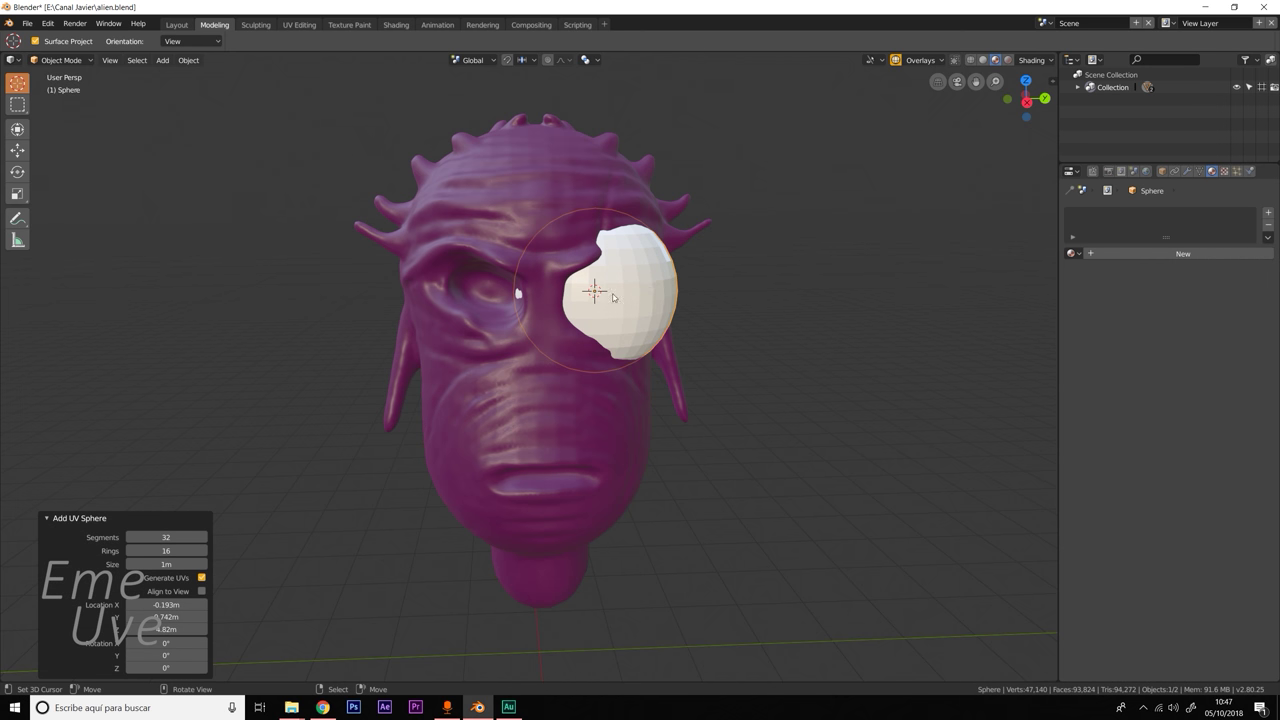
left_click(166, 537)
key("Return")
left_click(177, 550)
type("32")
key("Return")
Scale the sphere up about 1.425 times and apply Shade Smooth.
key("ctrl+grave")
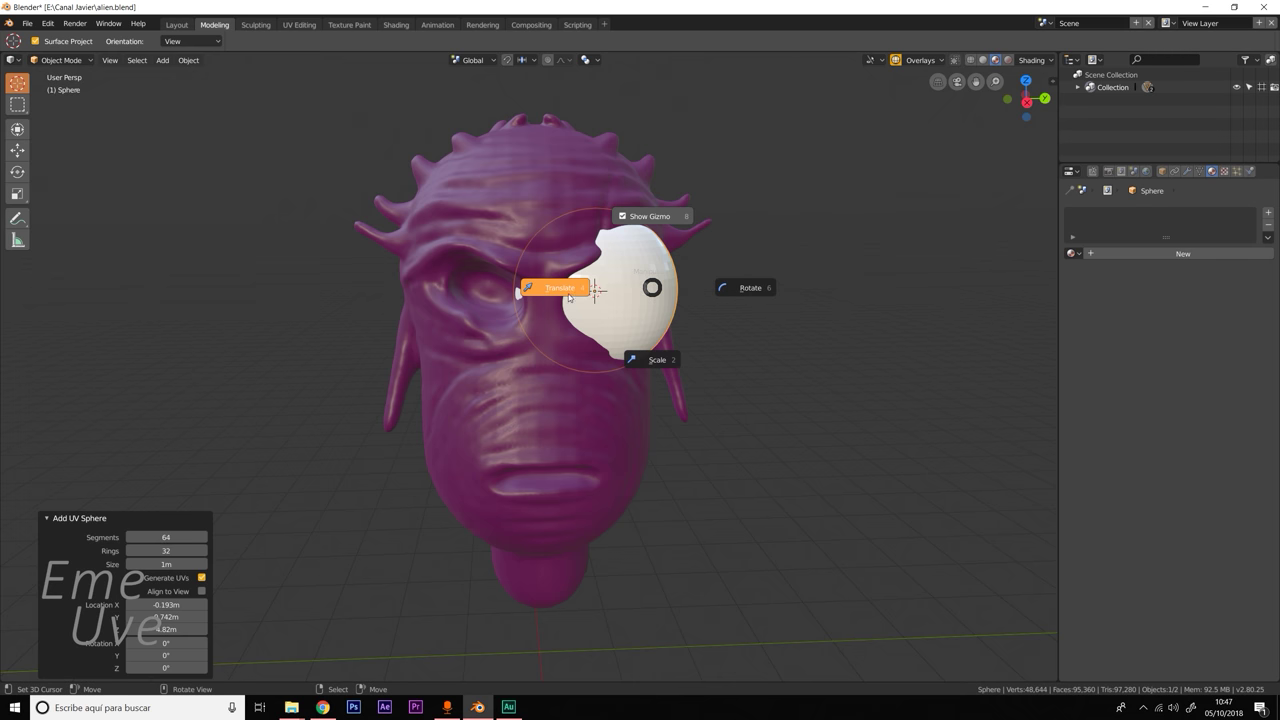
left_click(651, 360)
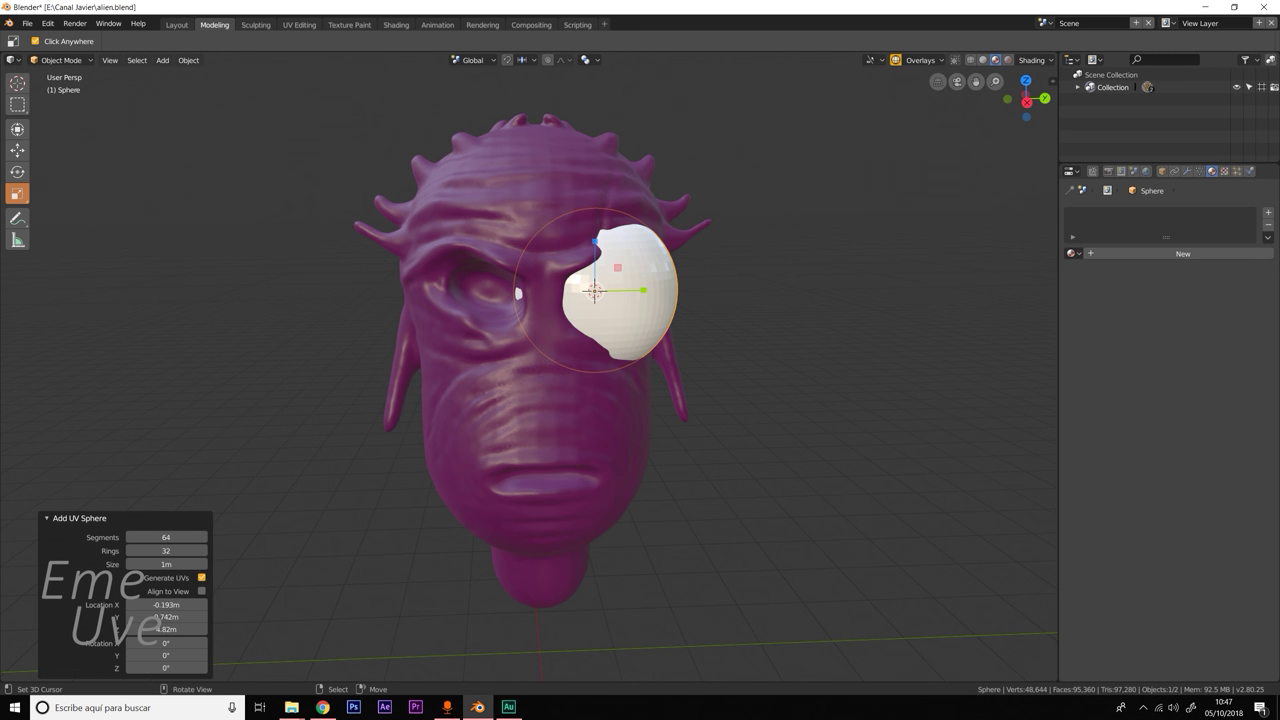
left_click_drag(635, 290, 665, 290)
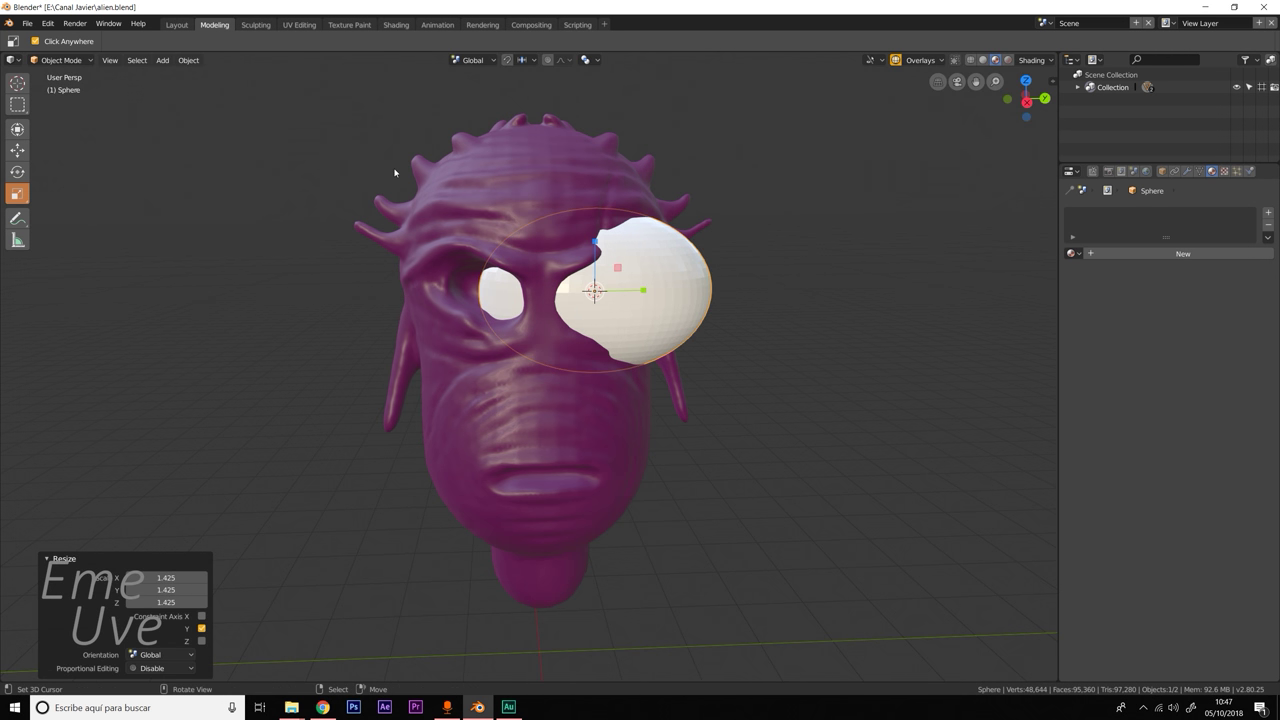
left_click(190, 61)
left_click(245, 294)
middle_click_drag(380, 283, 613, 290)
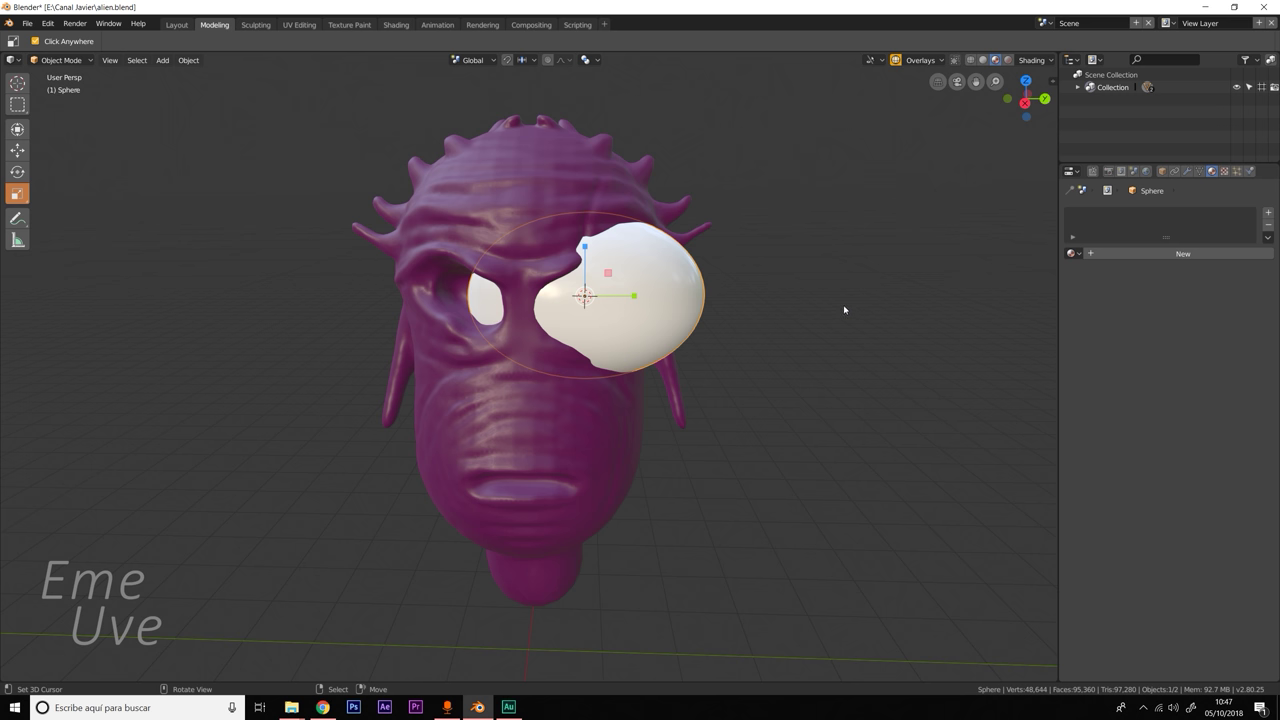
Shrink the eyeball to 0.48 scale and rotate it within the socket.
key("s")
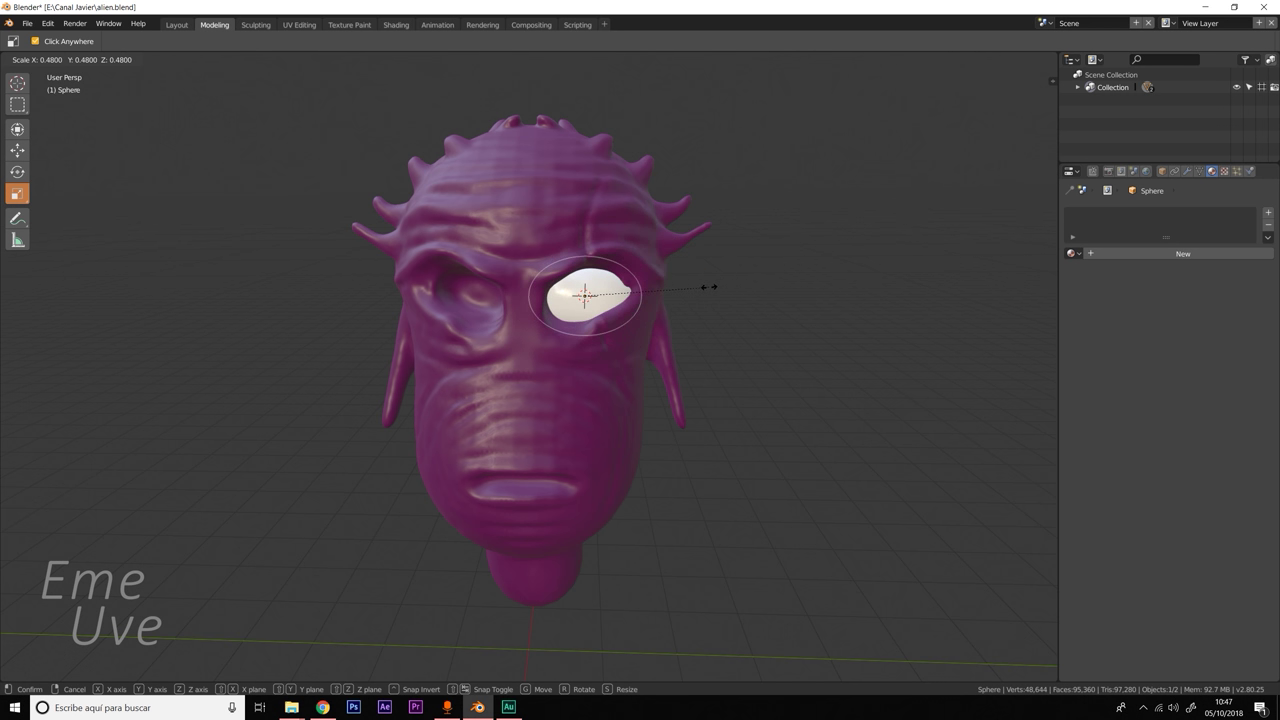
left_click(709, 287)
key("ctrl+grave")
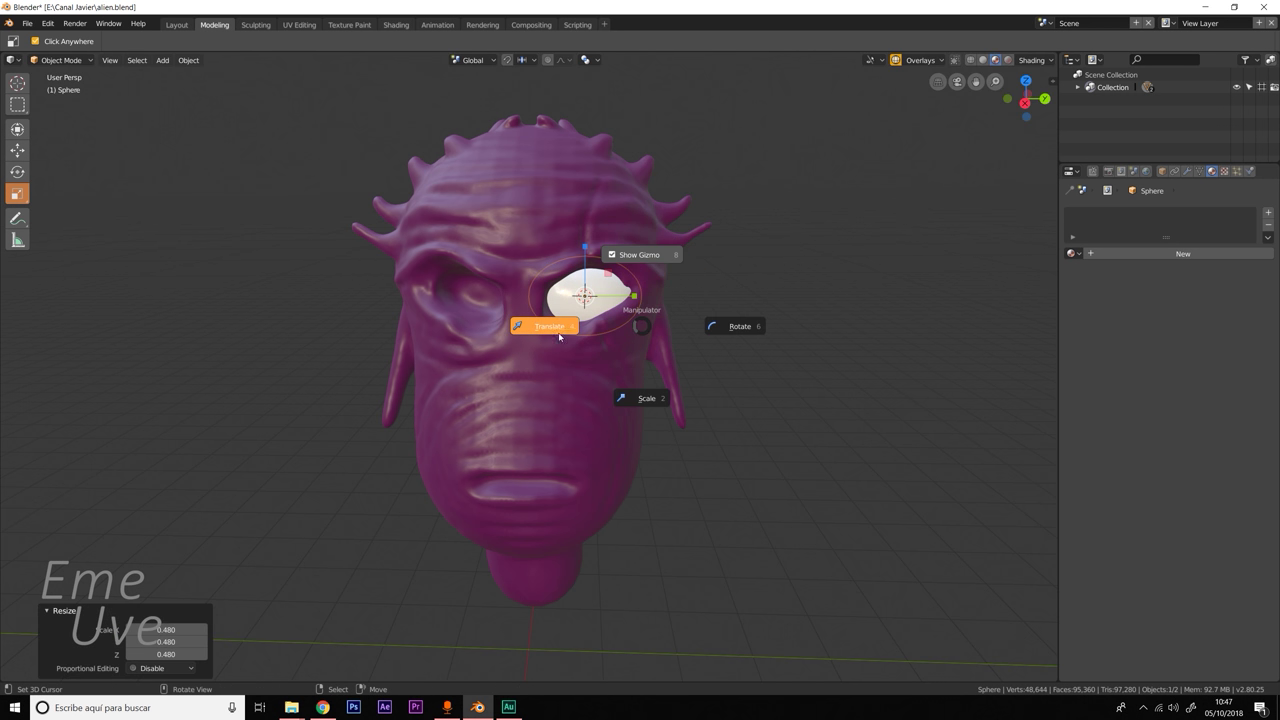
left_click(735, 326)
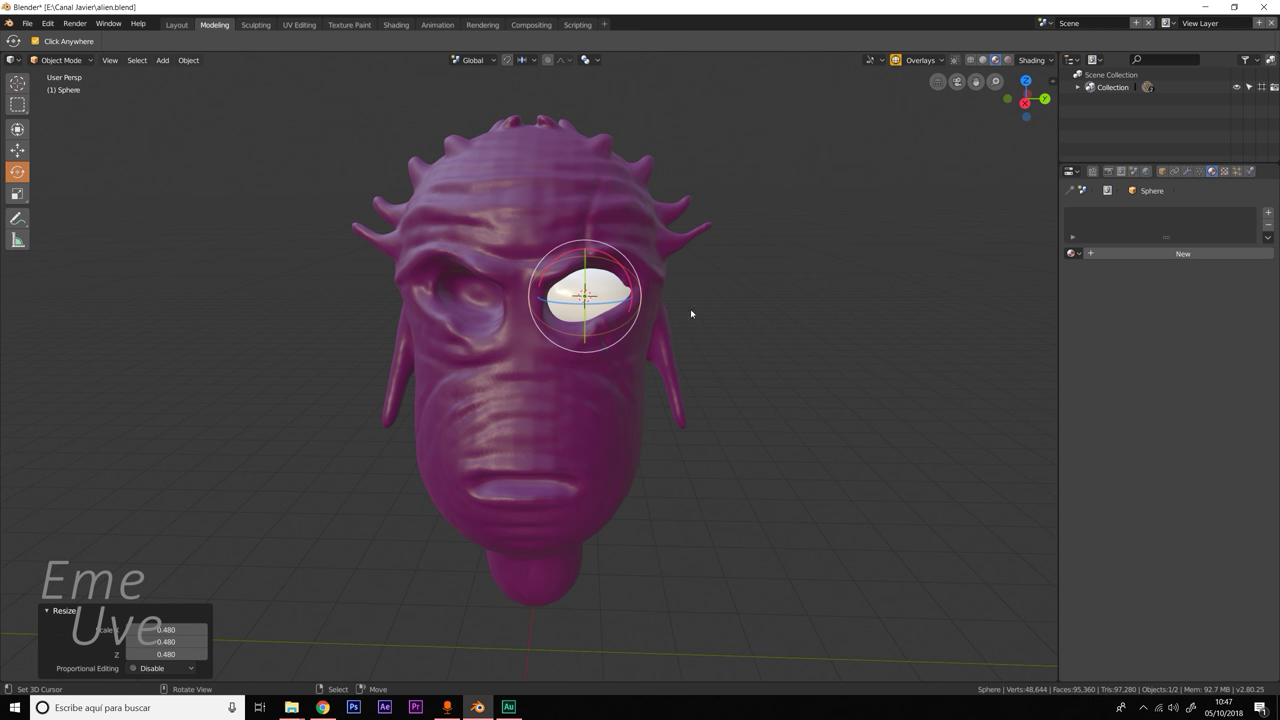
mouse_move(628, 283)
left_mouse_down()
mouse_move(621, 266)
mouse_move(666, 321)
left_mouse_up()
Slide the eyeball forward along X and rotate it about the vertical axis.
key("ctrl+grave")
left_click(571, 320)
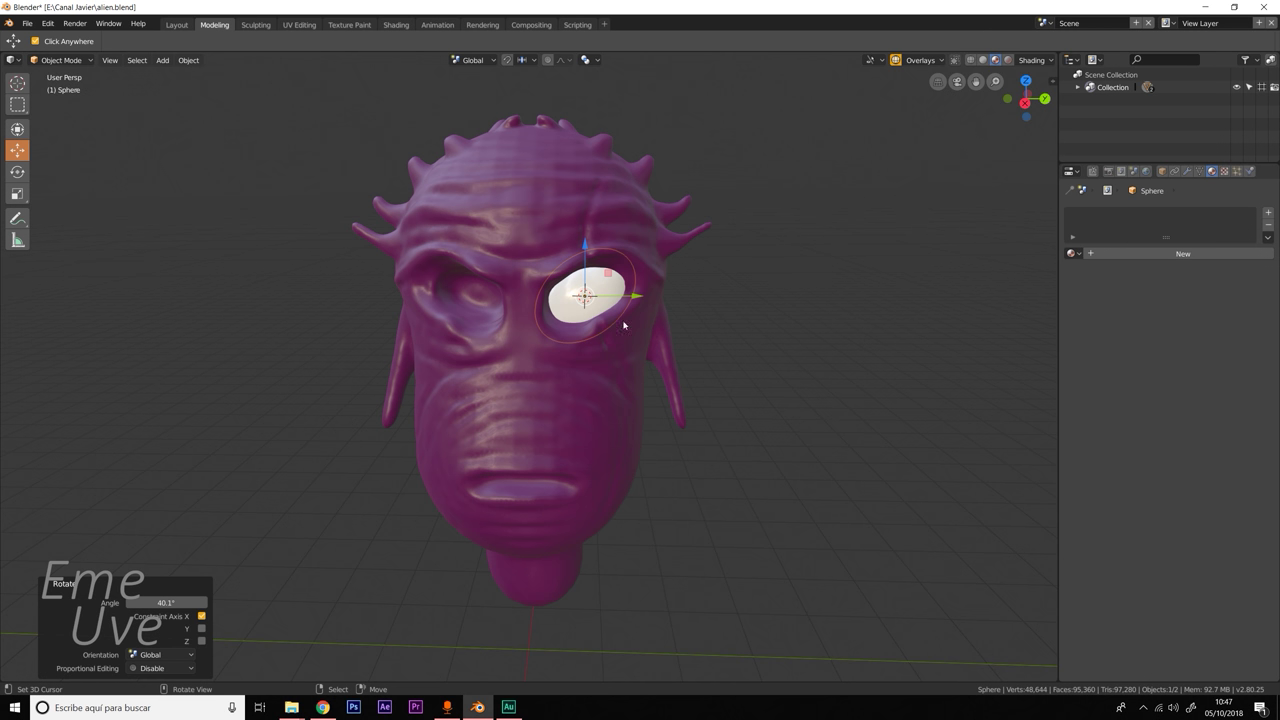
middle_click_drag(575, 300, 525, 335)
mouse_move(484, 340)
left_mouse_down()
mouse_move(469, 350)
mouse_move(497, 365)
left_mouse_up()
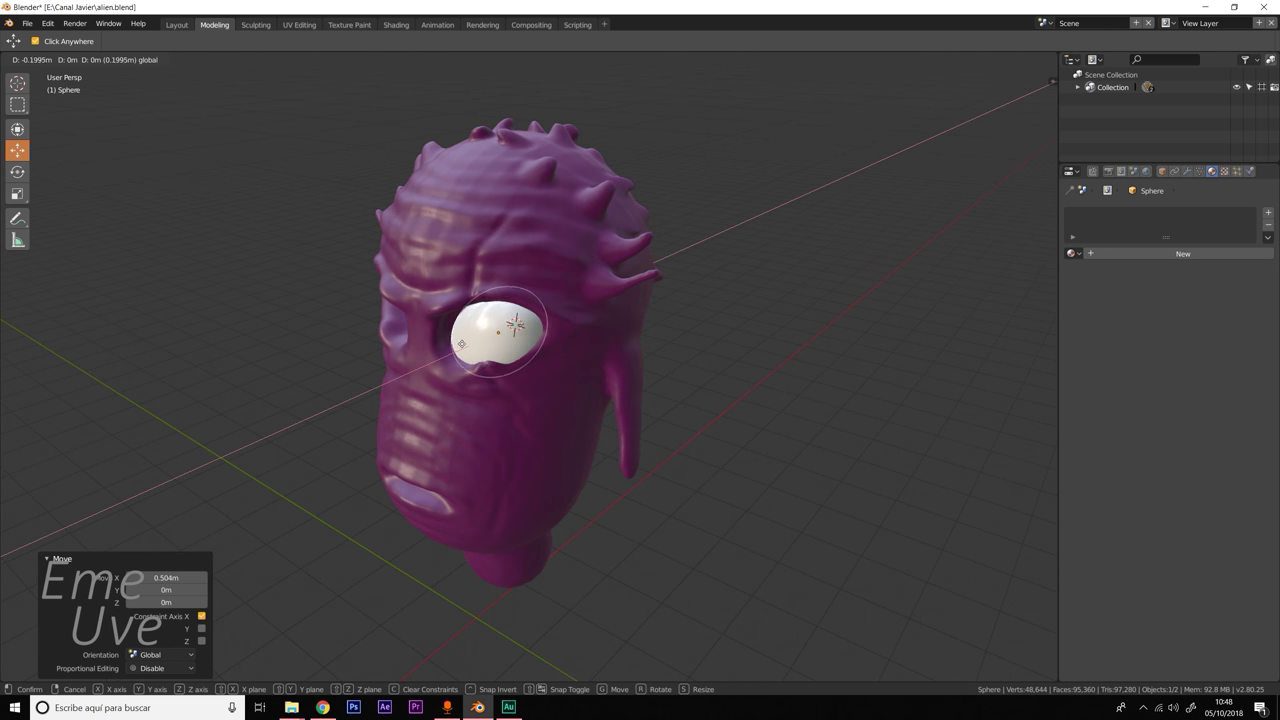
key("ctrl+grave")
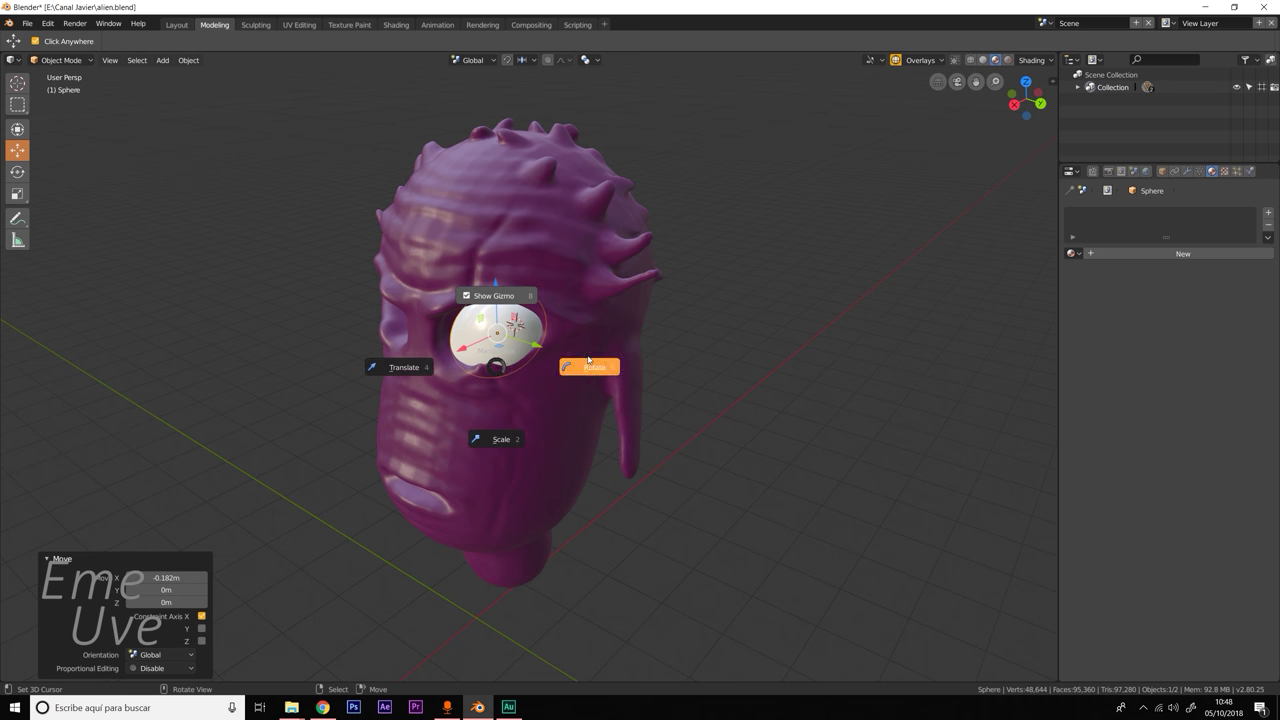
left_click(590, 365)
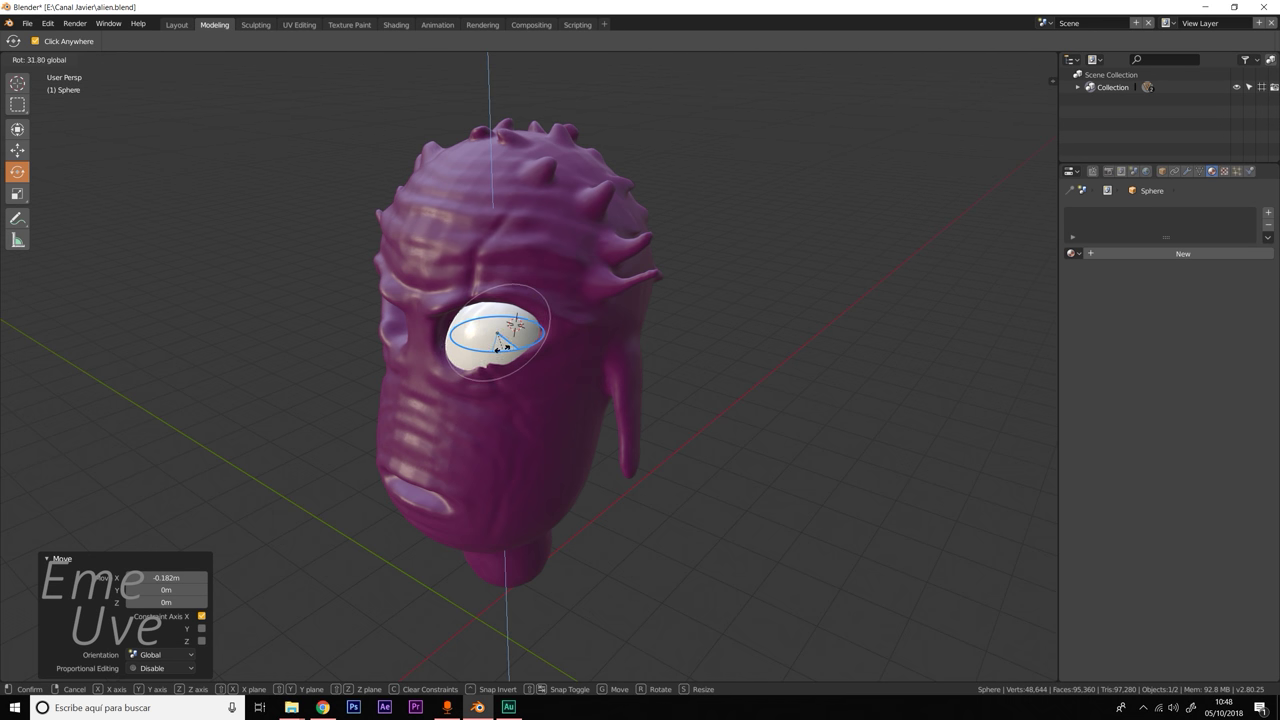
left_click_drag(492, 356, 542, 392)
Nudge the eyeball along X and Y until it sits snugly in the socket.
key("ctrl+grave")
key("Escape")
key("ctrl+grave")
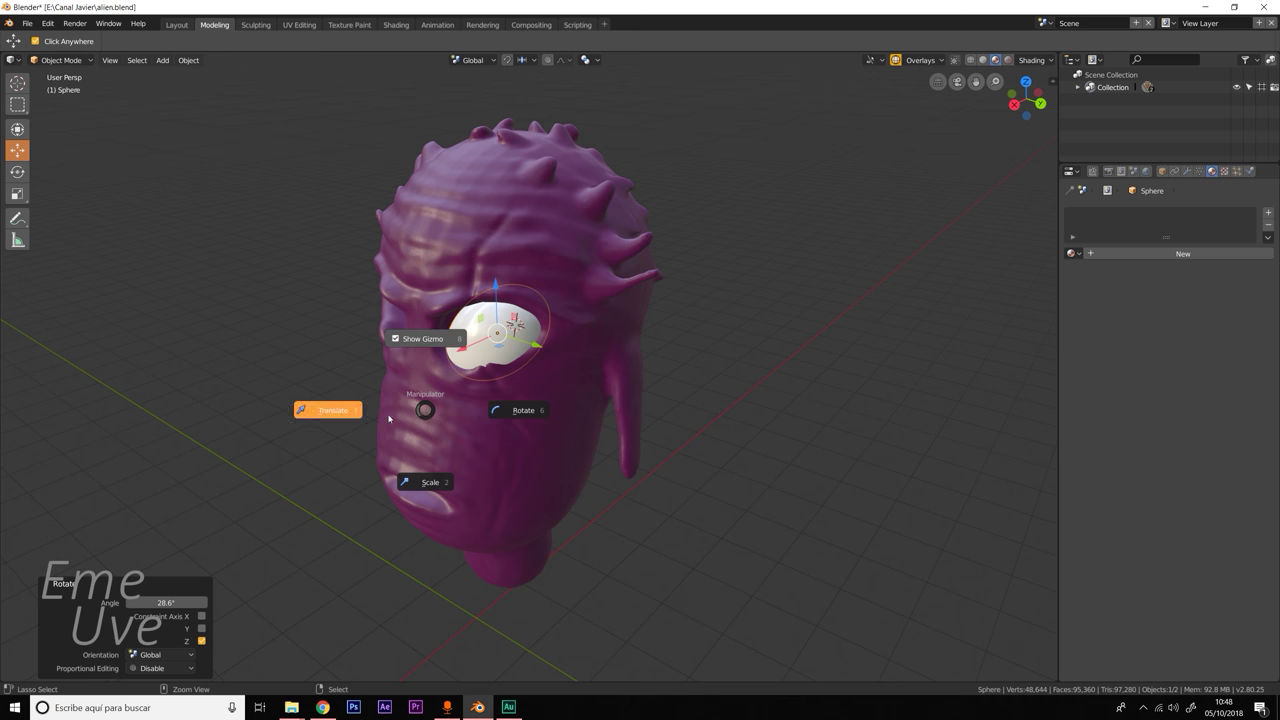
left_click(330, 406)
left_click_drag(456, 348, 467, 339)
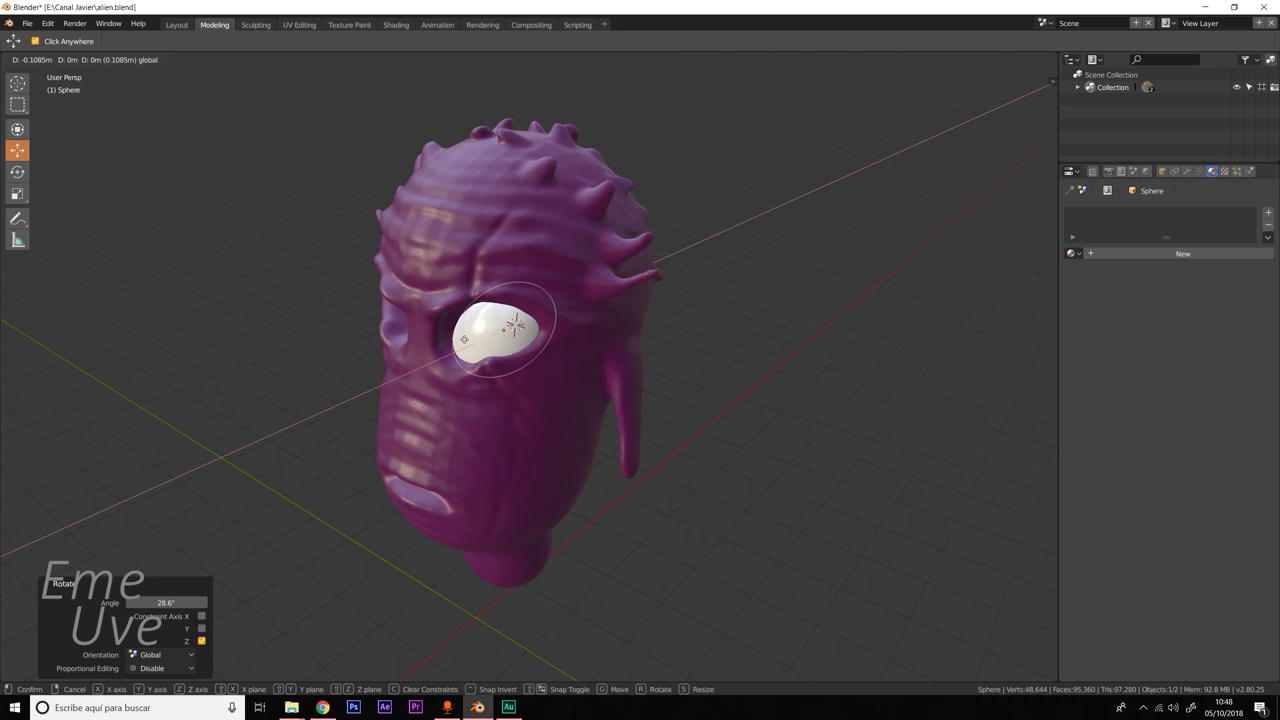
left_click_drag(551, 345, 530, 338)
middle_click_drag(530, 338, 605, 302)
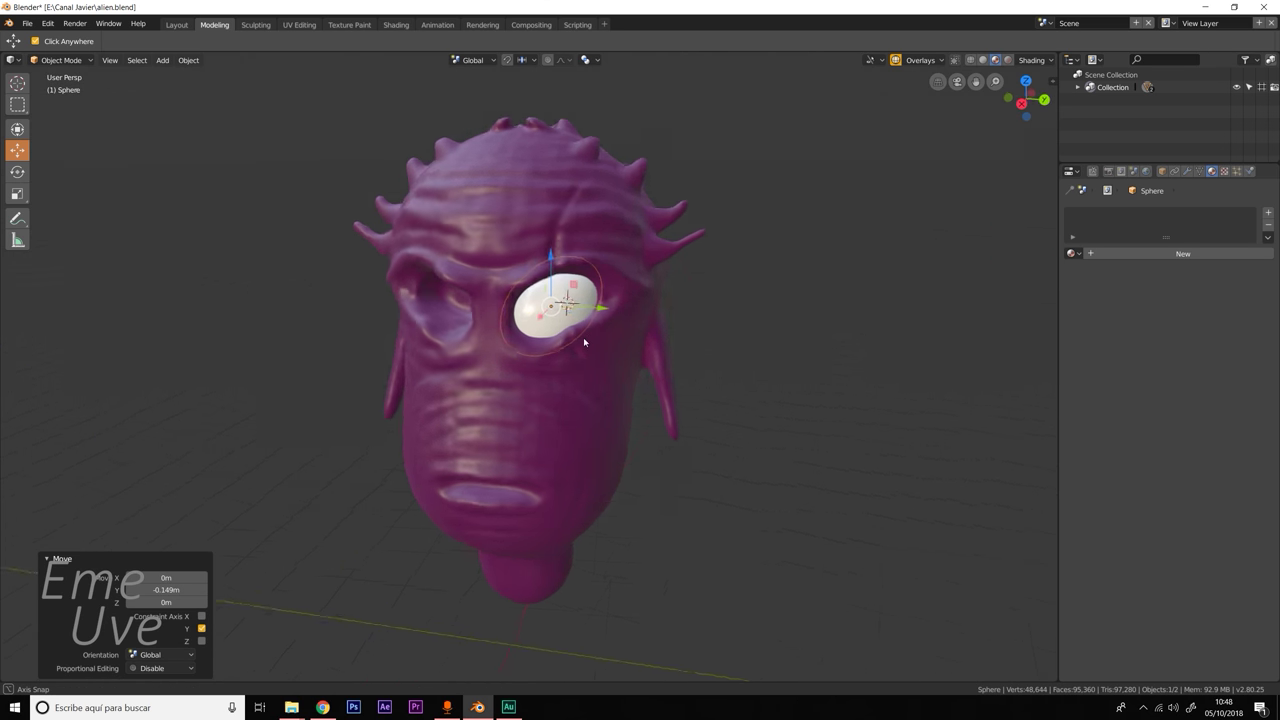
left_click_drag(614, 291, 624, 291)
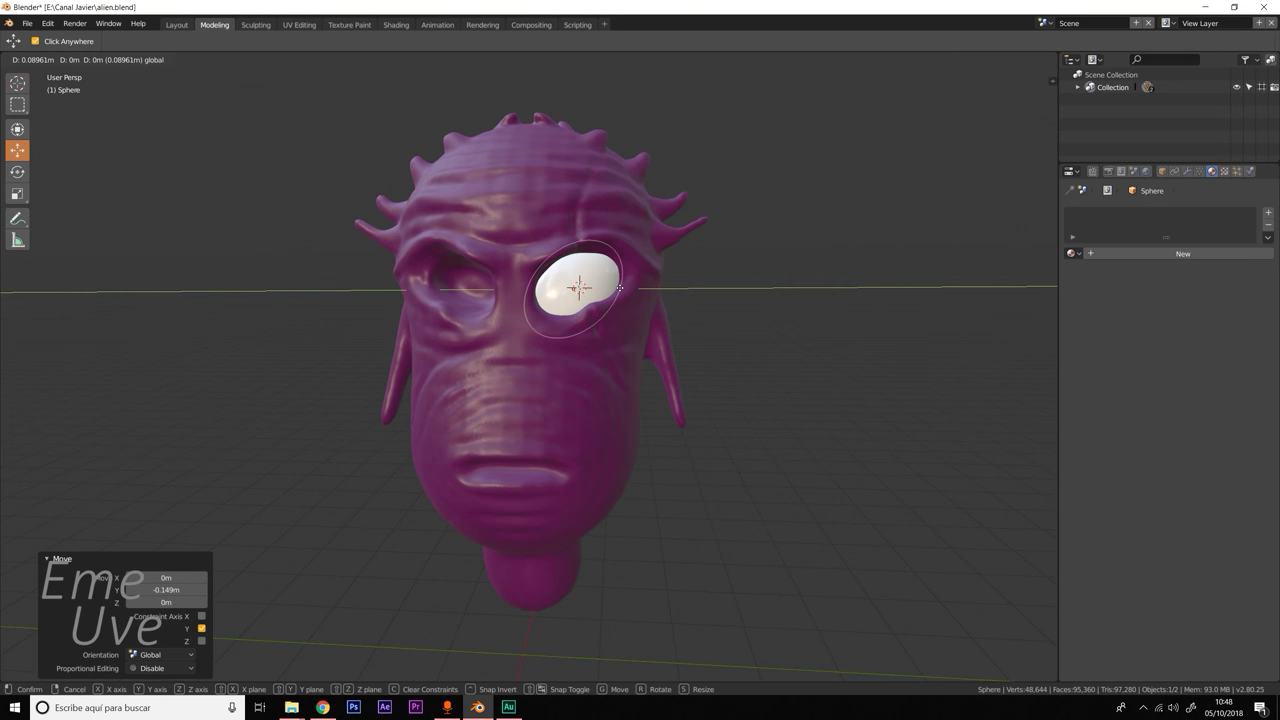
middle_click_drag(580, 313, 586, 329)
left_click_drag(528, 330, 583, 346)
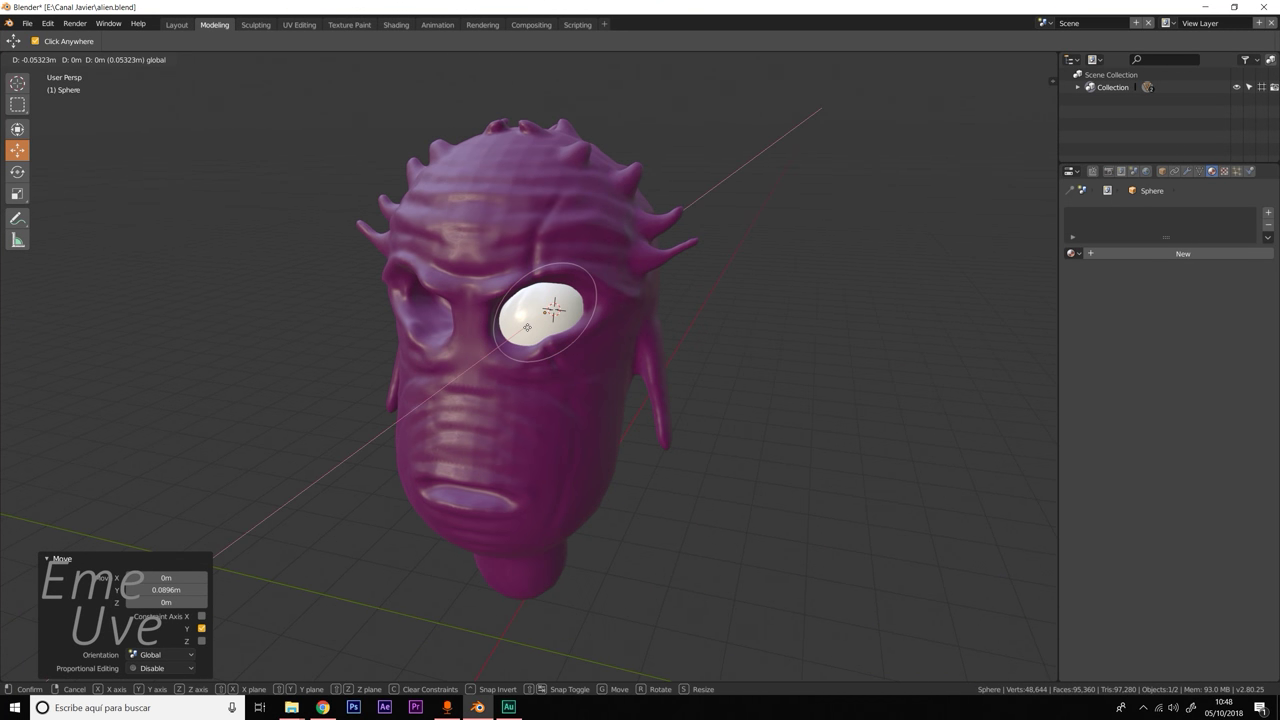
middle_click_drag(583, 346, 600, 335)
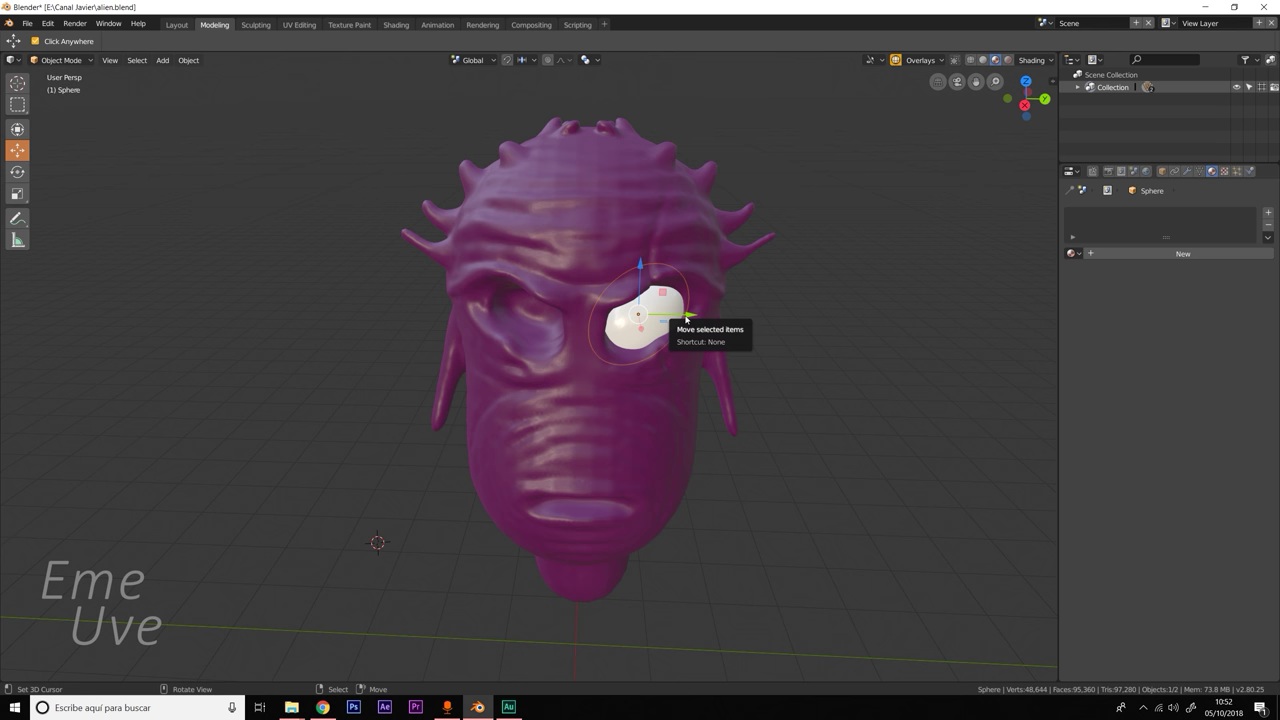
Duplicate the eye sphere and move the copy 3.5 m along Y beside the head.
key("shift+d")
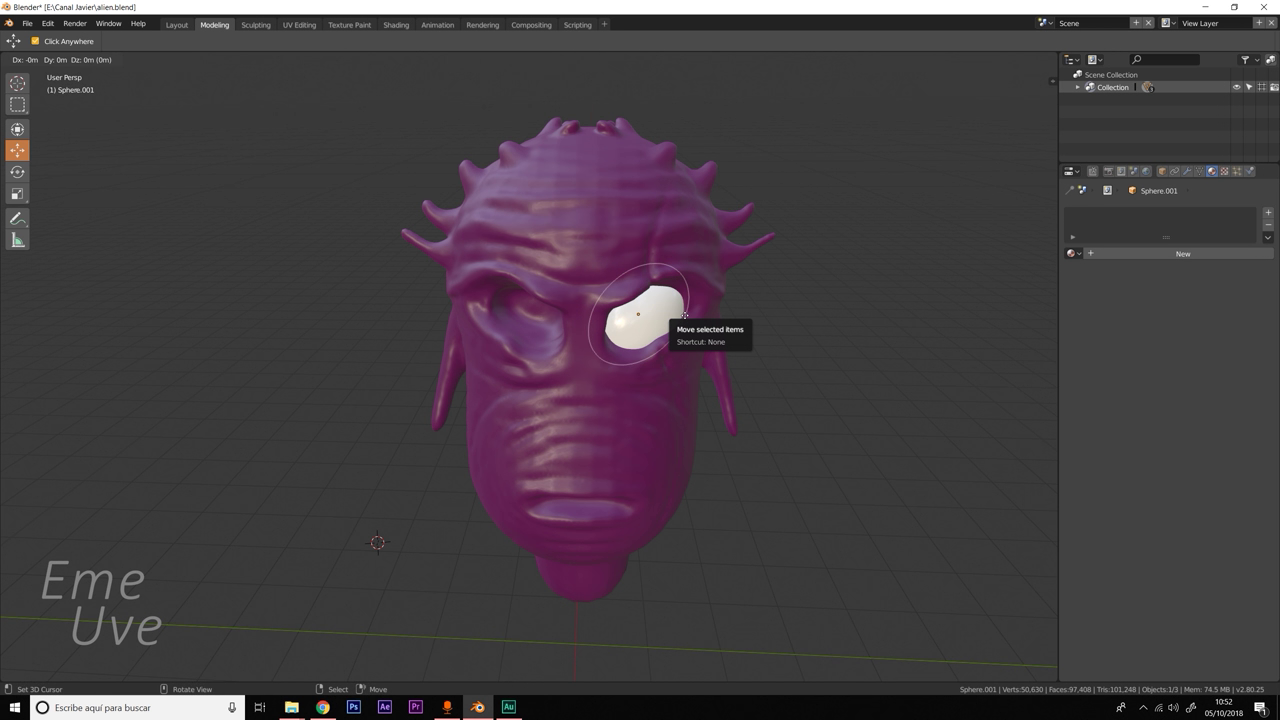
right_click(684, 315)
left_click_drag(692, 318, 400, 320)
mouse_move(410, 330)
middle_mouse_down()
mouse_move(426, 348)
mouse_move(421, 375)
mouse_move(534, 361)
mouse_move(542, 371)
middle_mouse_up()
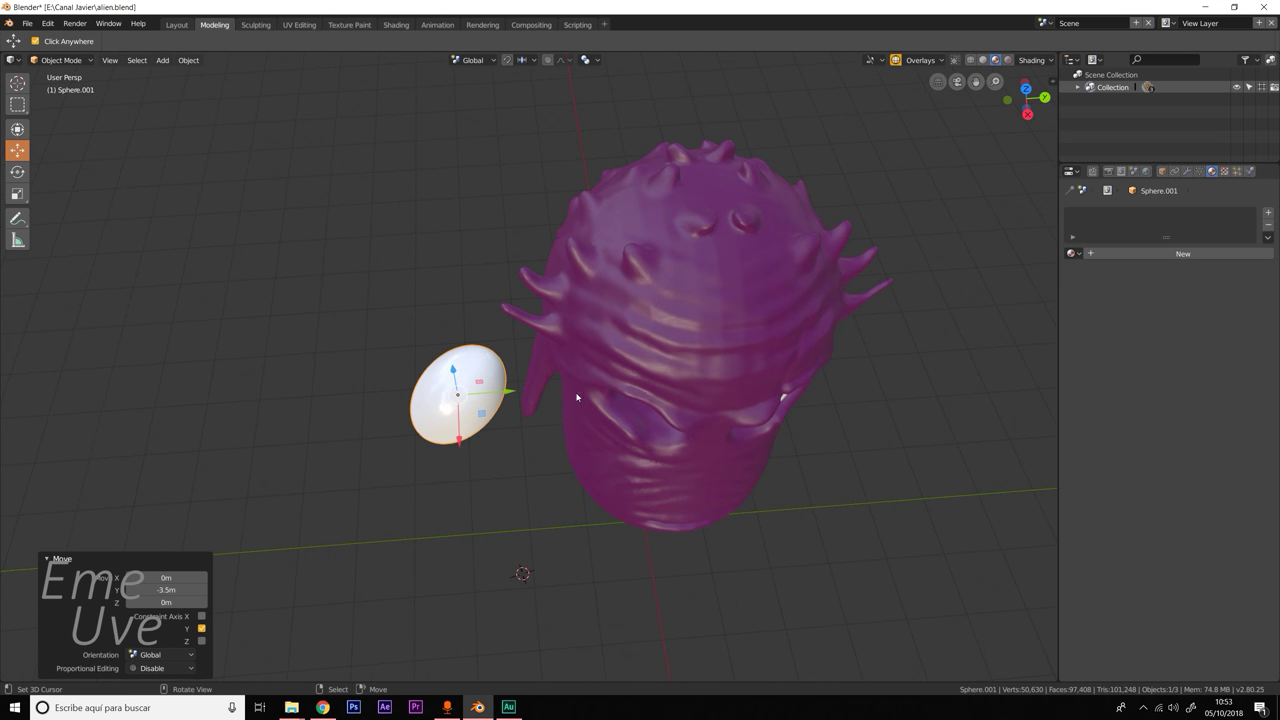
middle_click_drag(657, 428, 659, 413)
Mirror the duplicate eye across the X axis.
key("ctrl")
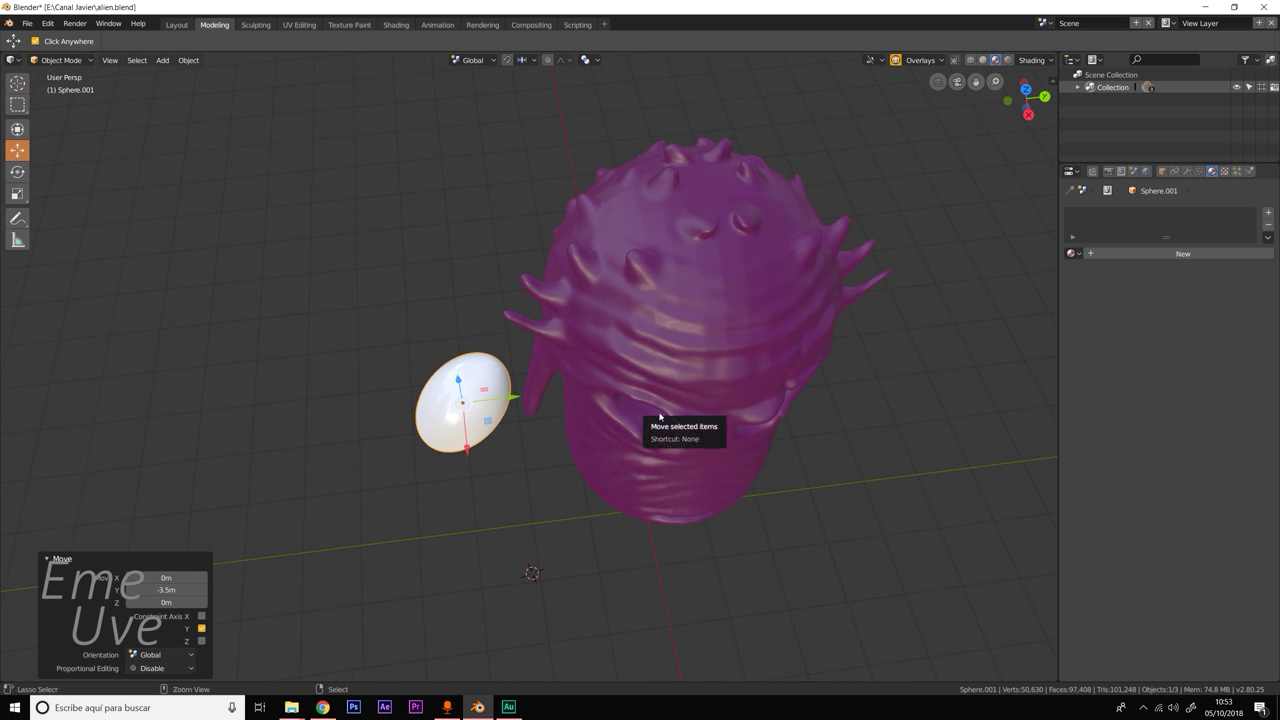
key("ctrl+m")
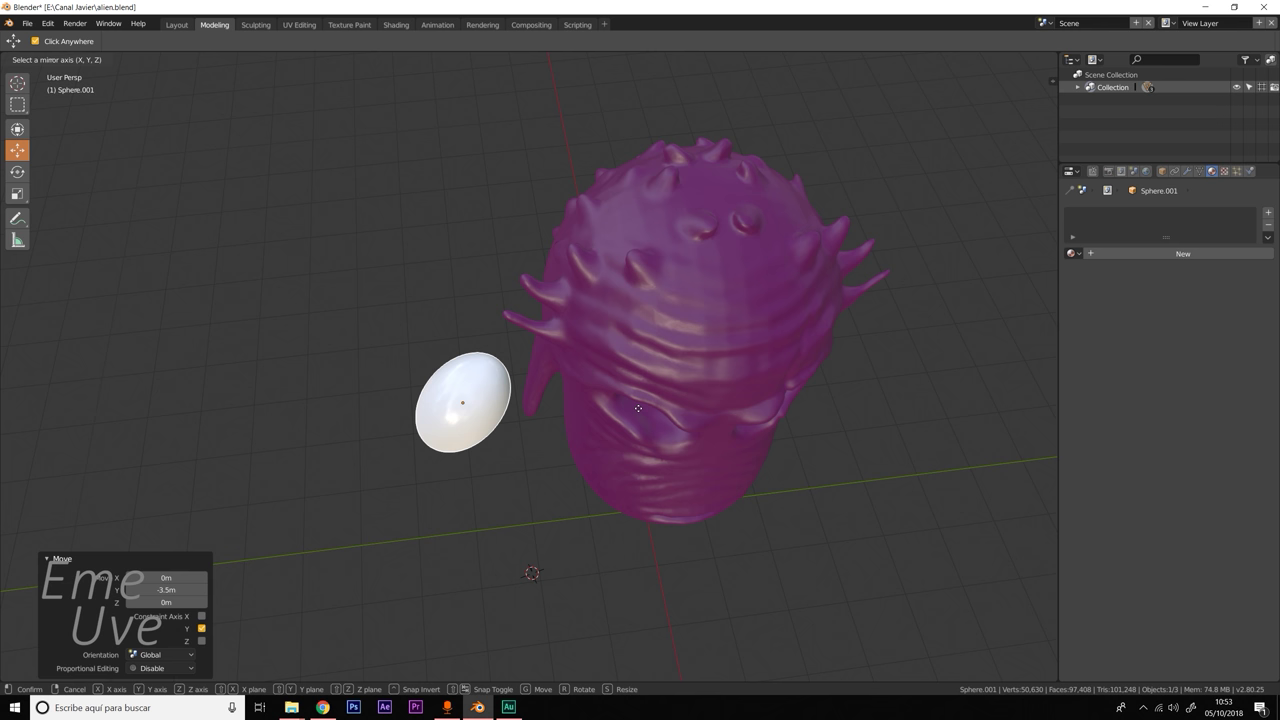
key("x")
middle_click_drag(643, 443, 595, 387)
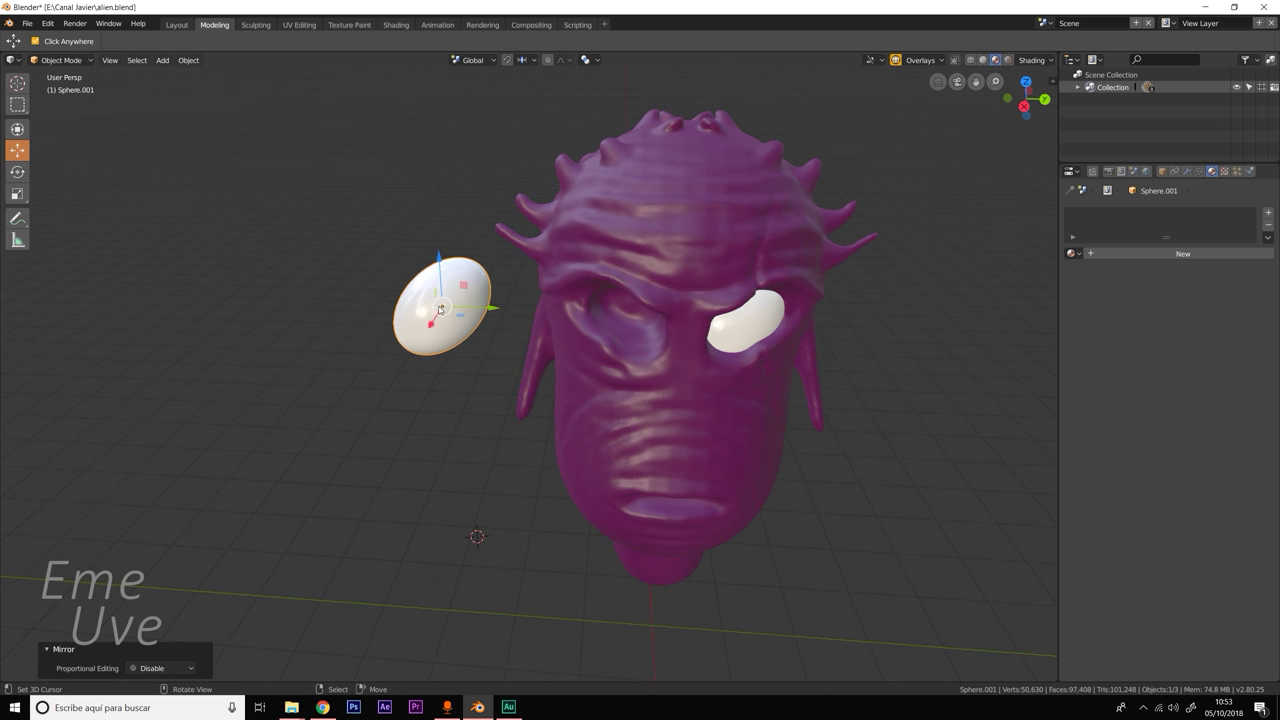
key("ctrl")
middle_click_drag(448, 273, 482, 334)
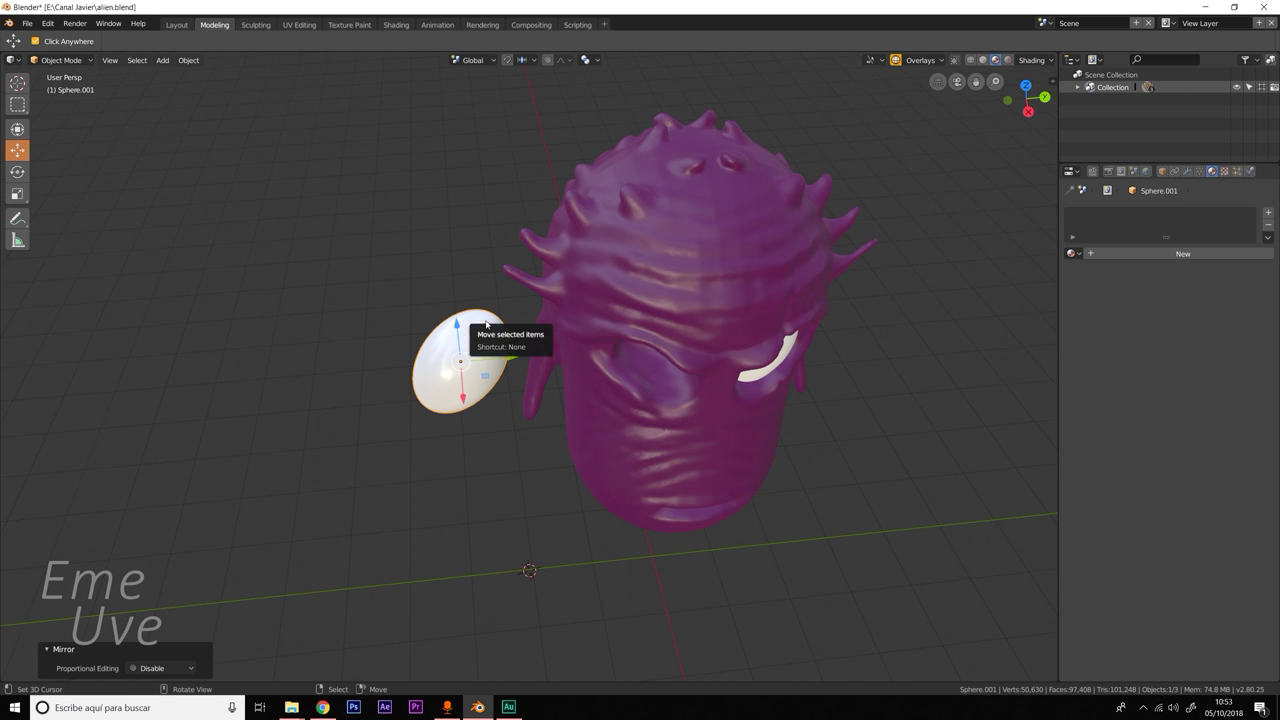
Shade the duplicate eye smooth and lower it slightly along Z.
key("alt+z")
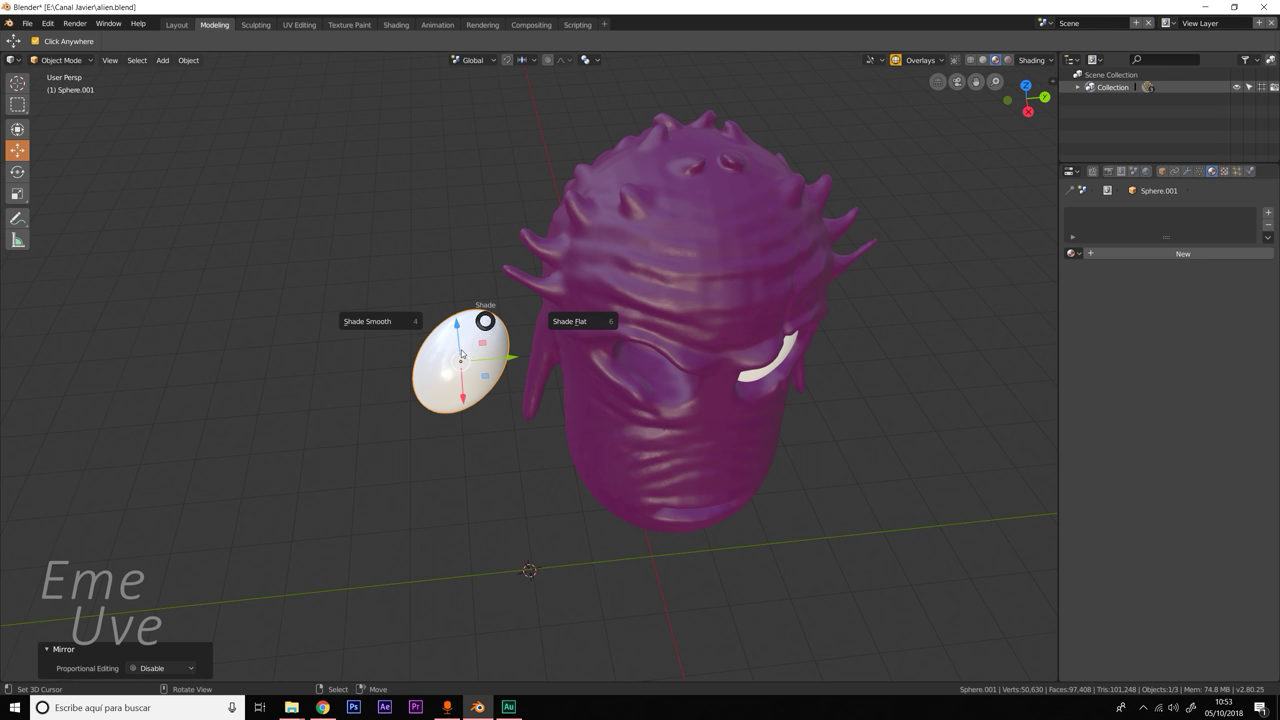
left_click(408, 327)
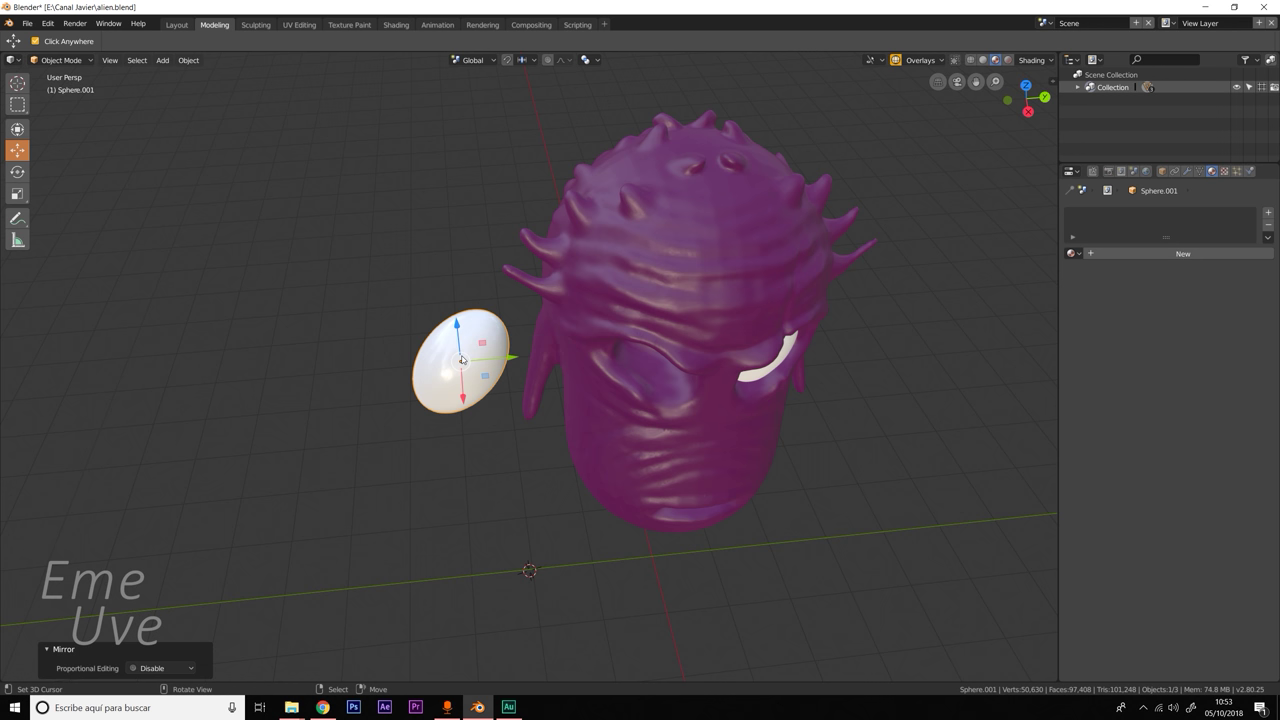
key("alt+z")
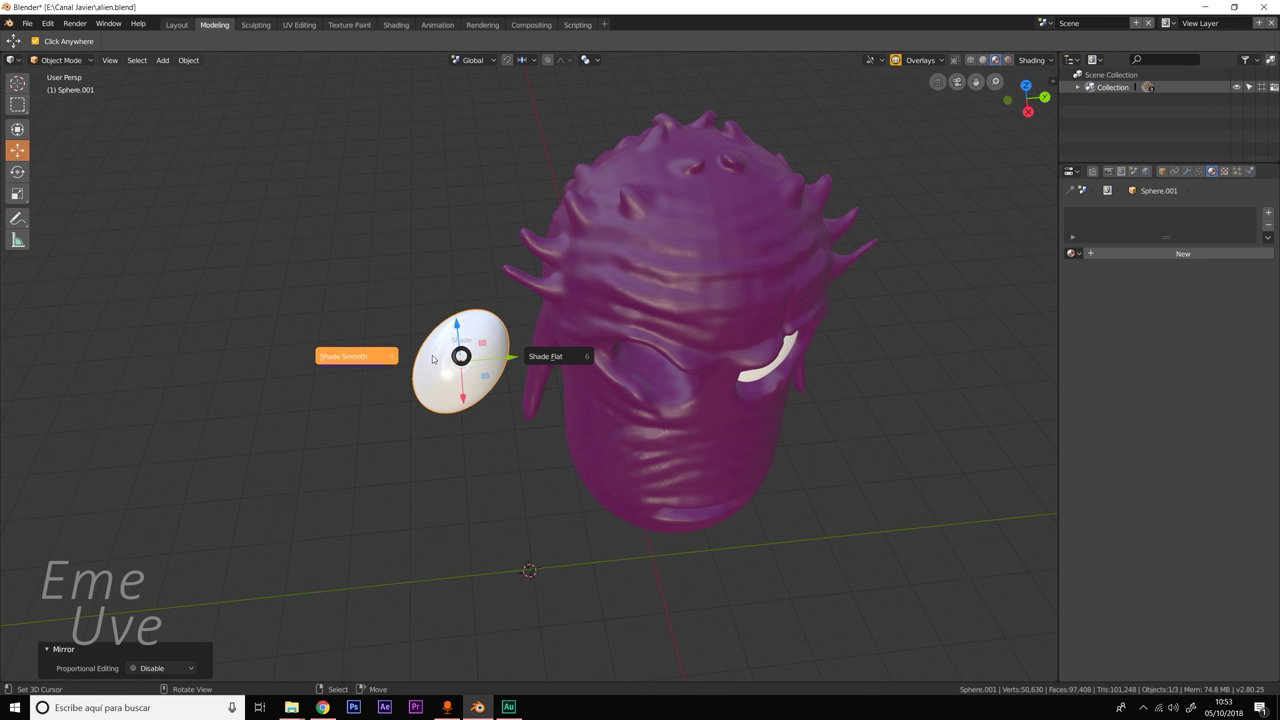
left_click(391, 357)
left_click_drag(457, 332, 467, 362)
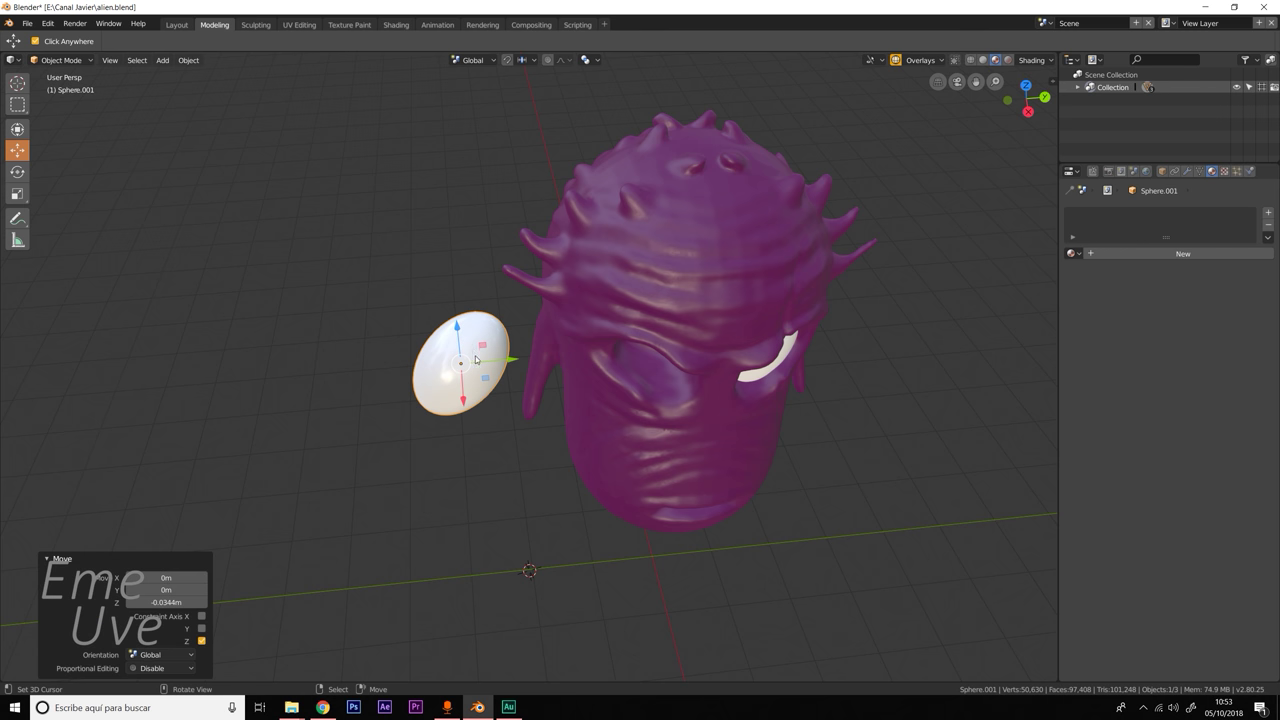
Mirror the duplicate eye along the global Z axis and reselect it.
key("ctrl+m")
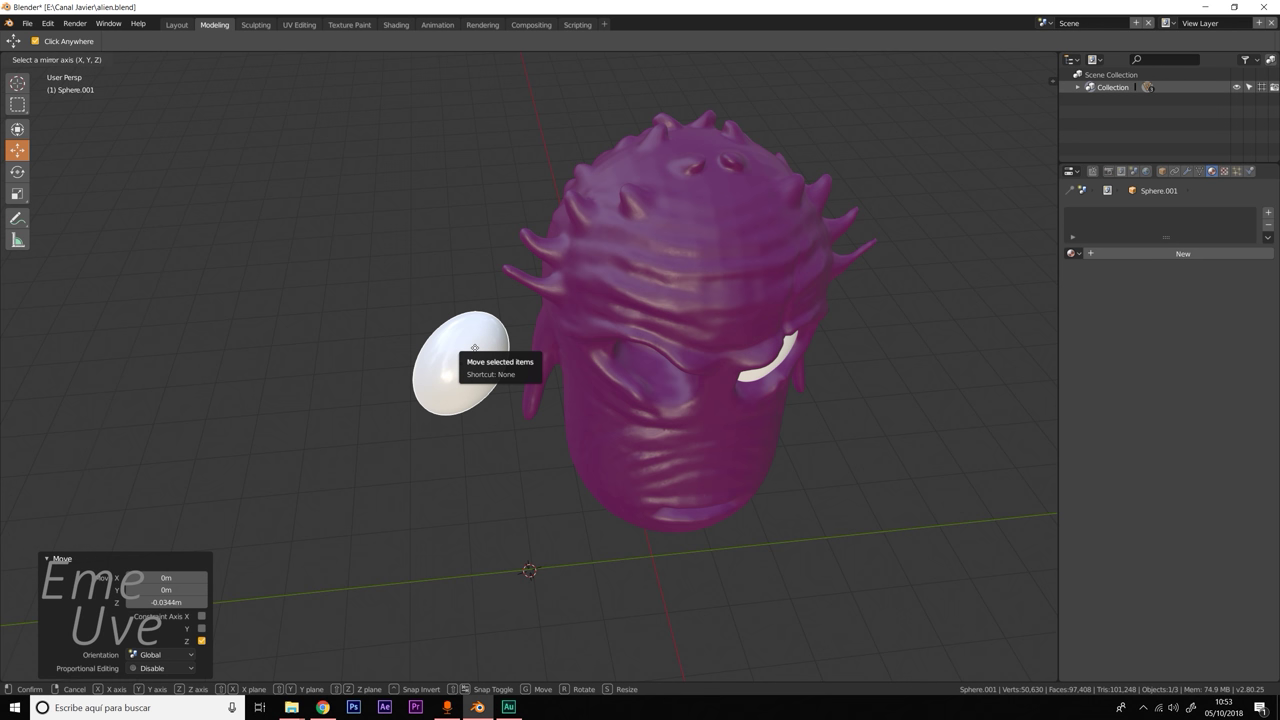
key("z")
key("Return")
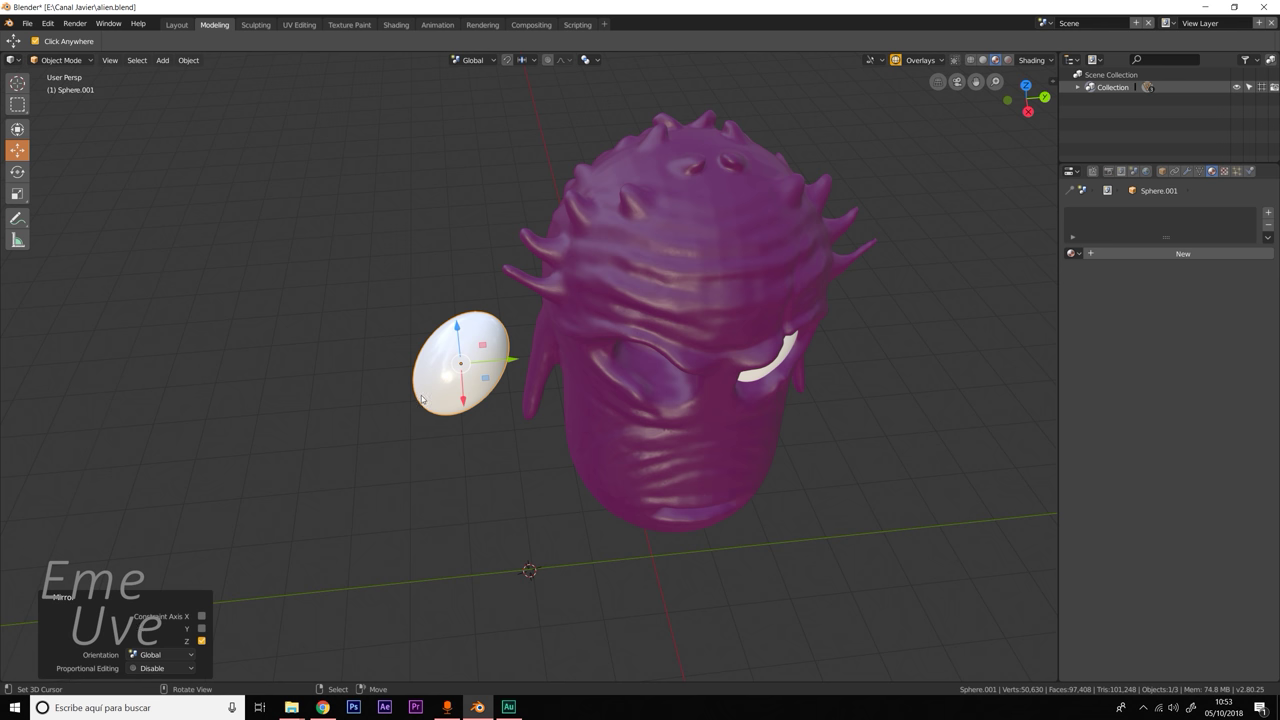
left_click(452, 378)
mouse_move(452, 378)
middle_mouse_down()
mouse_move(491, 423)
mouse_move(497, 397)
mouse_move(490, 408)
middle_mouse_up()
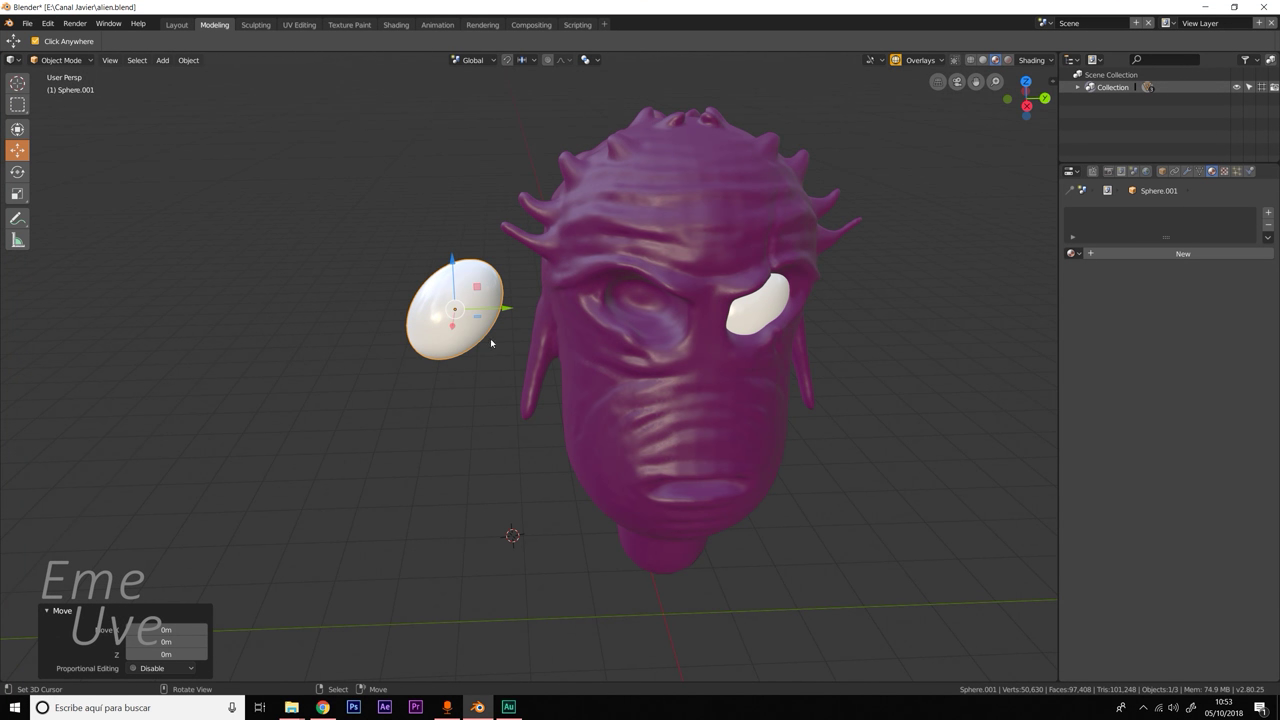
mouse_move(490, 343)
middle_mouse_down()
mouse_move(520, 395)
mouse_move(548, 402)
middle_mouse_up()
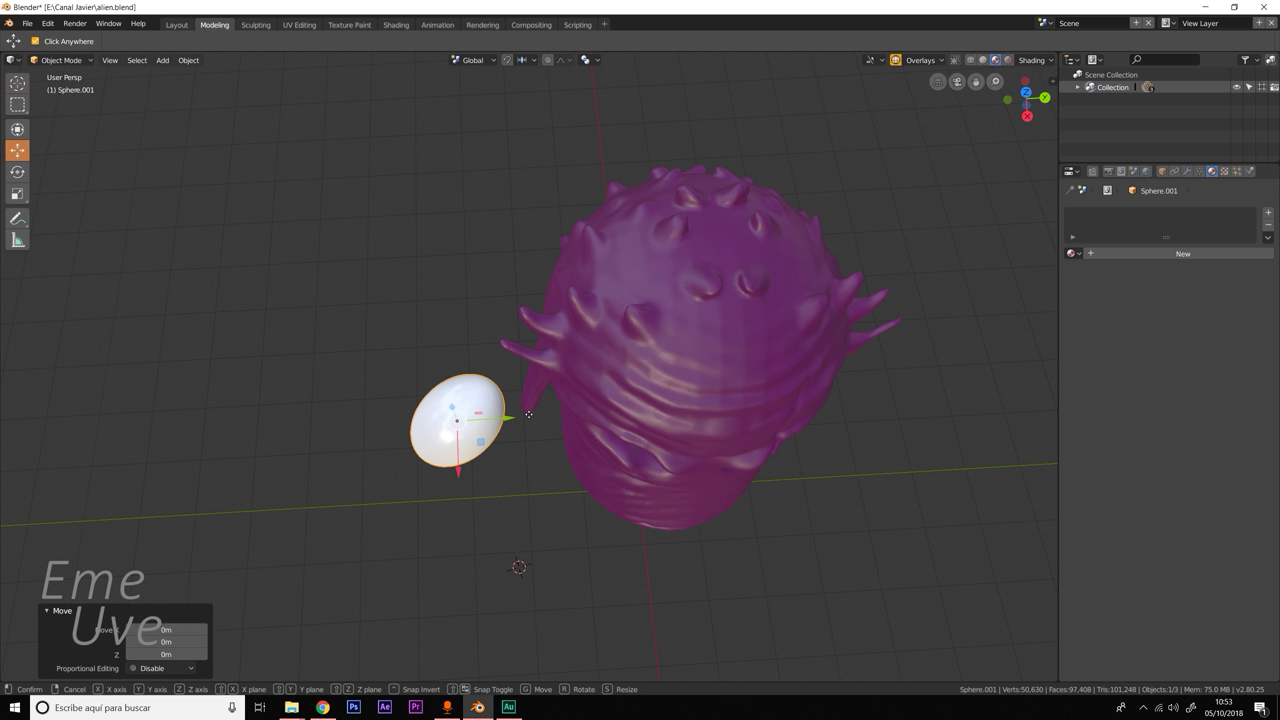
Flip the eye on Z twice more, checking it in Solid and Material Preview shading.
key("ctrl+m")
key("z")
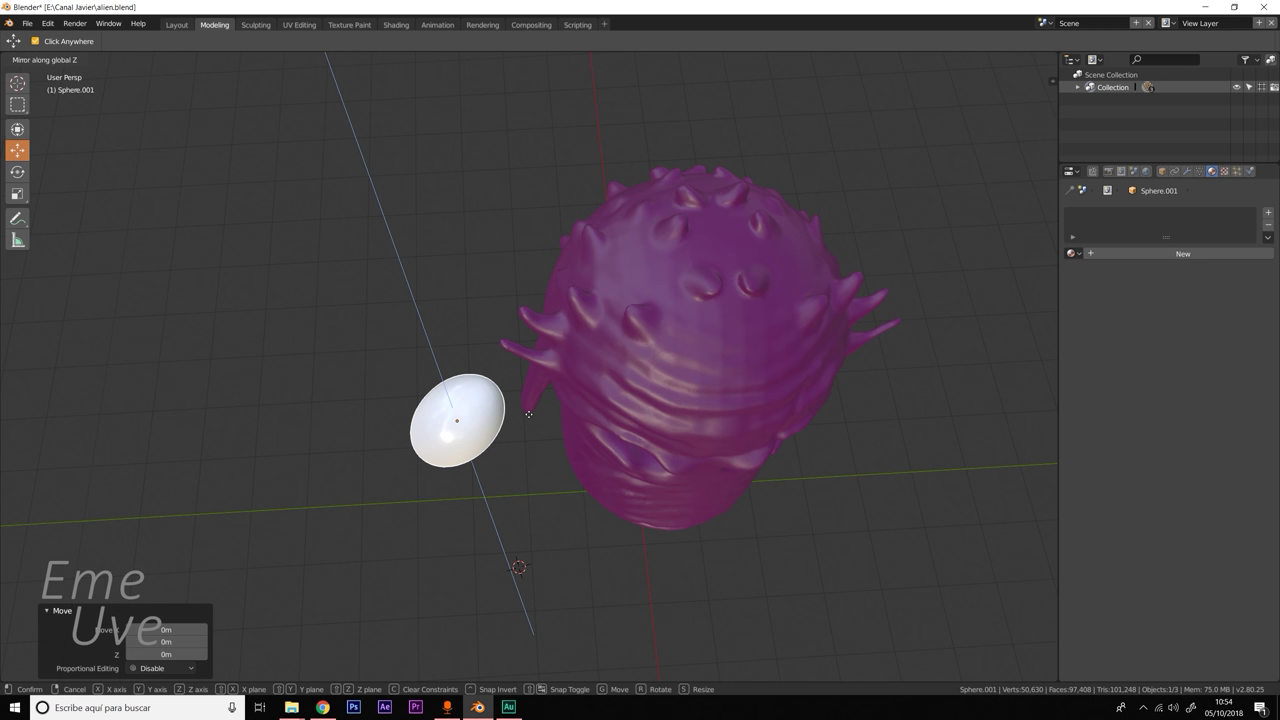
left_click(528, 413)
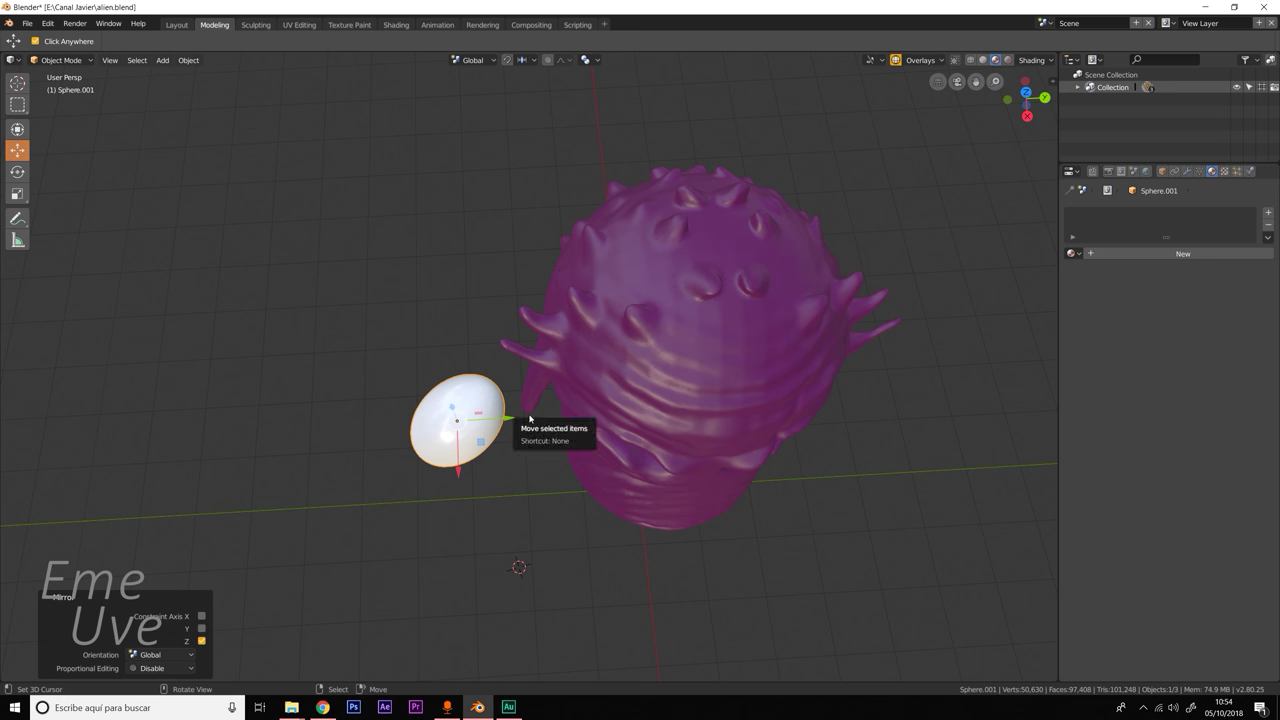
mouse_move(568, 455)
middle_mouse_down()
mouse_move(556, 409)
mouse_move(570, 390)
mouse_move(587, 413)
mouse_move(563, 403)
mouse_move(628, 351)
middle_mouse_up()
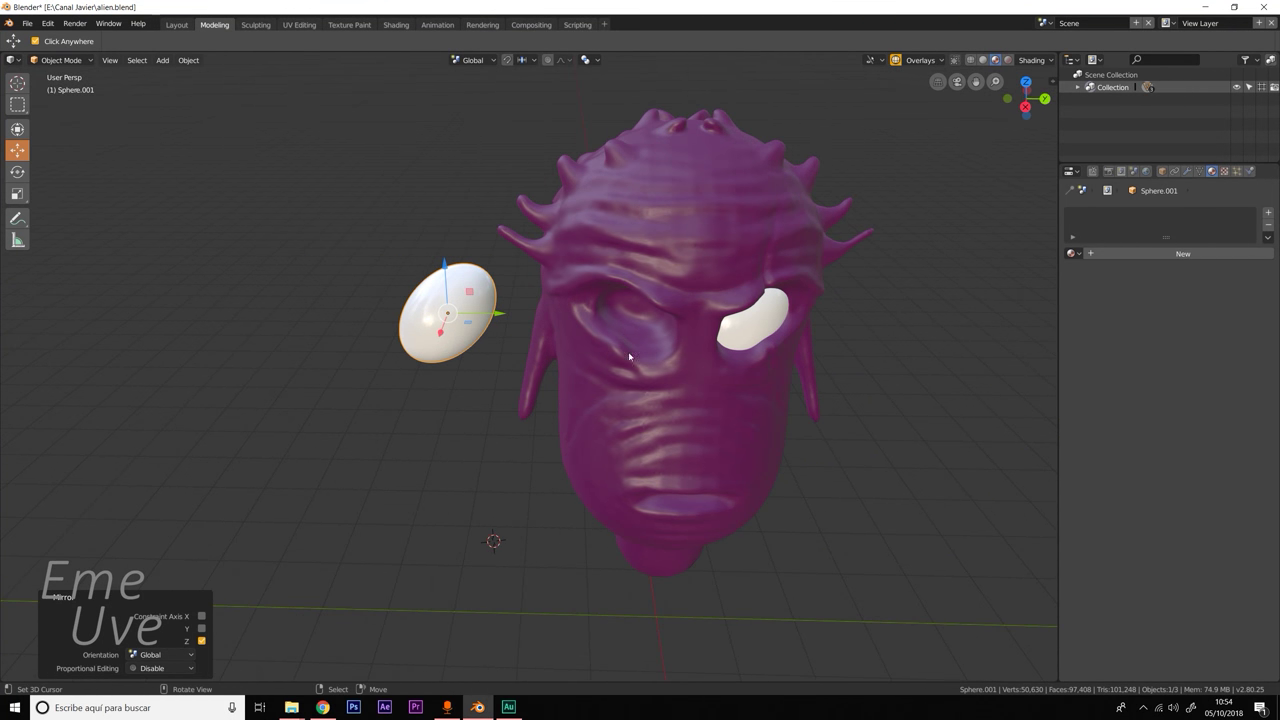
left_click(983, 60)
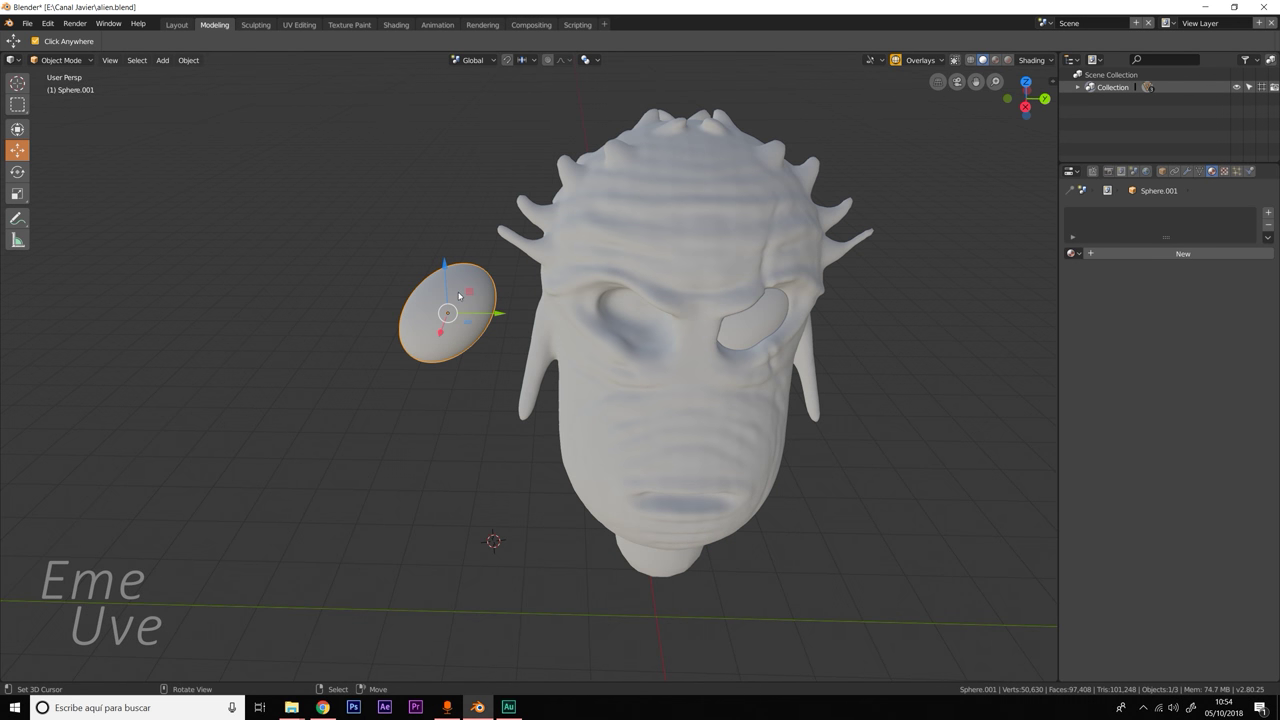
key("ctrl+m")
key("z")
key("Return")
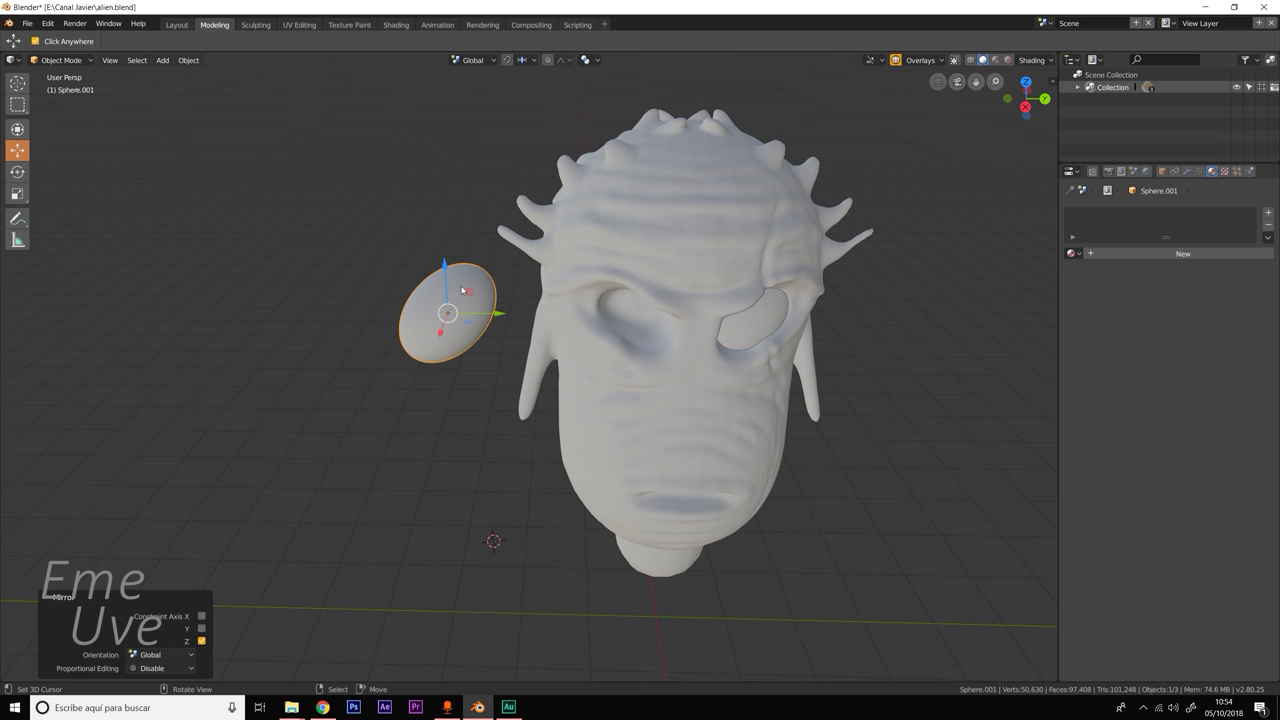
middle_click_drag(452, 297, 560, 240)
left_click(995, 60)
mouse_move(608, 281)
middle_mouse_down()
mouse_move(558, 449)
mouse_move(550, 440)
middle_mouse_up()
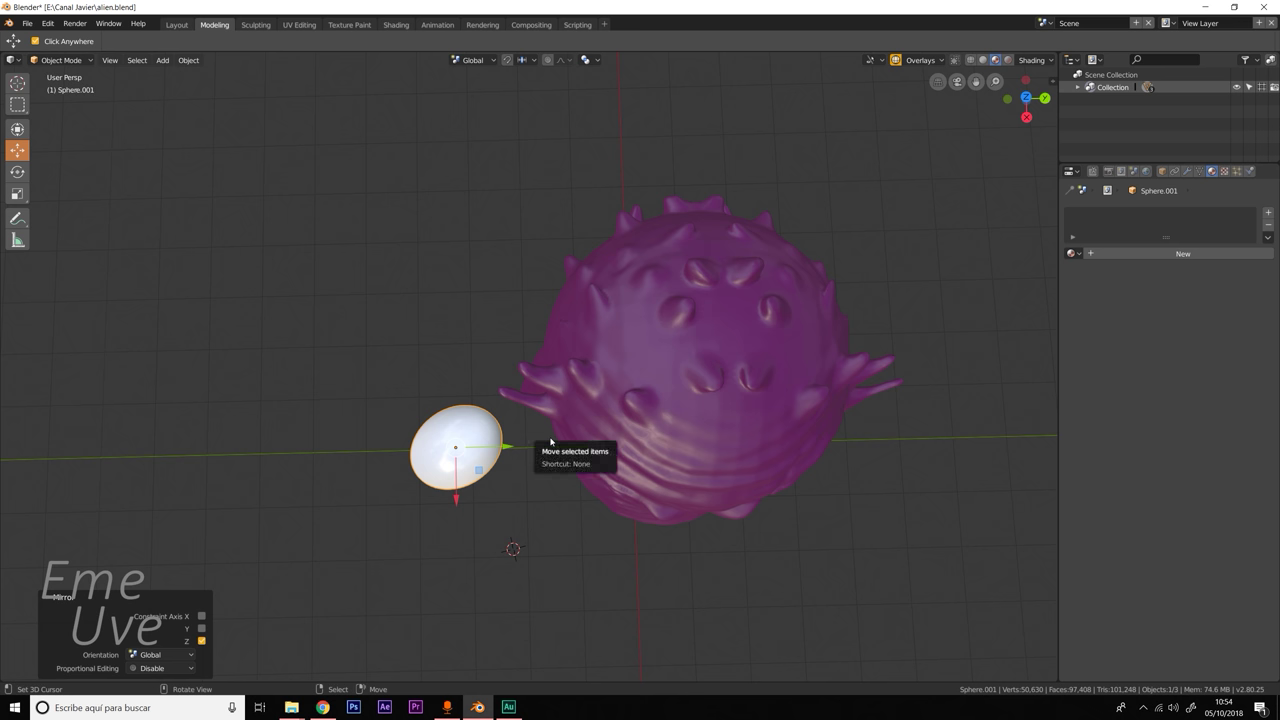
key("r")
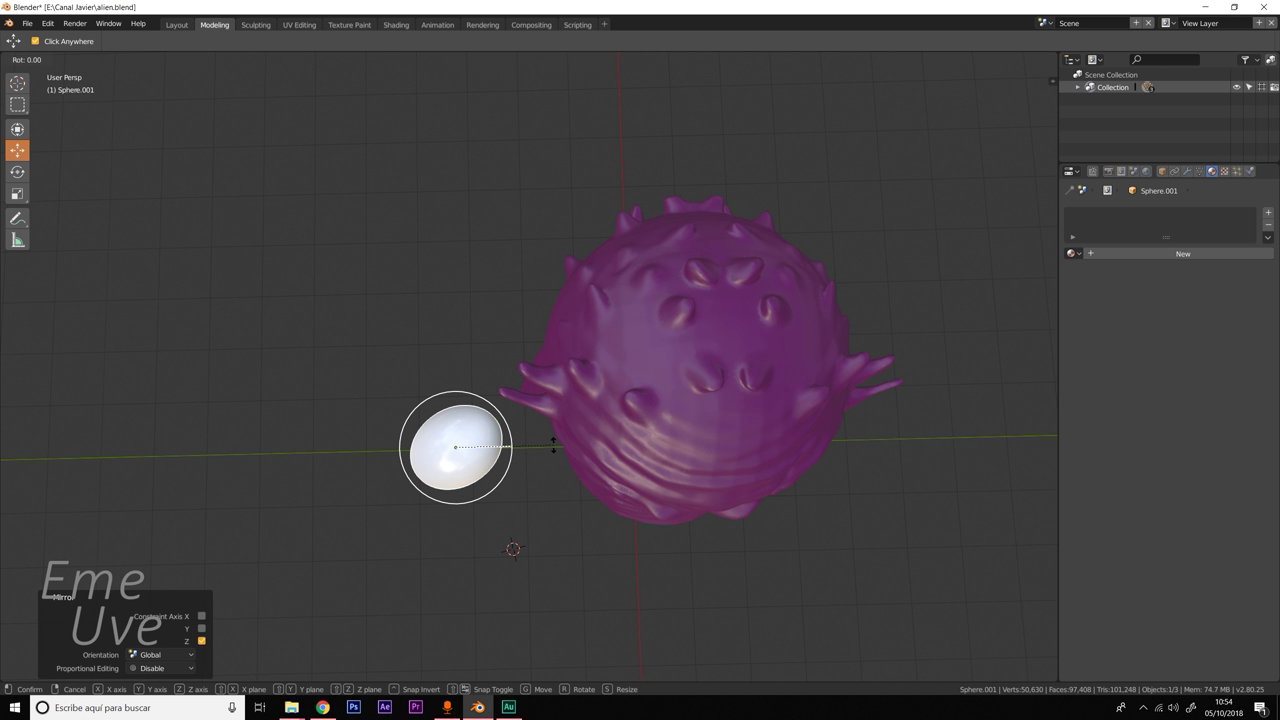
Rotate the duplicate eye 180° around Z with r z180.
type("z180")
key("Return")
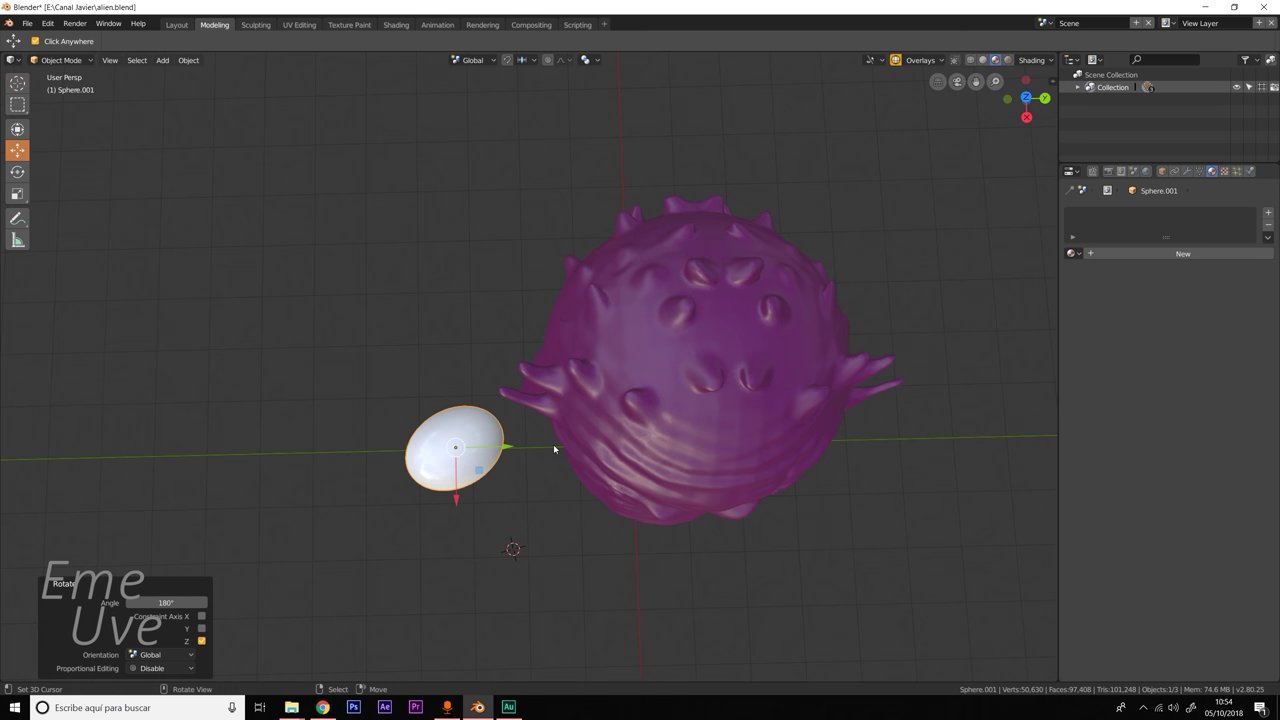
mouse_move(562, 441)
middle_mouse_down()
mouse_move(562, 371)
mouse_move(566, 443)
middle_mouse_up()
Tilt the eye about -40.8° on Z using the rotate gizmo.
key("shift+space")
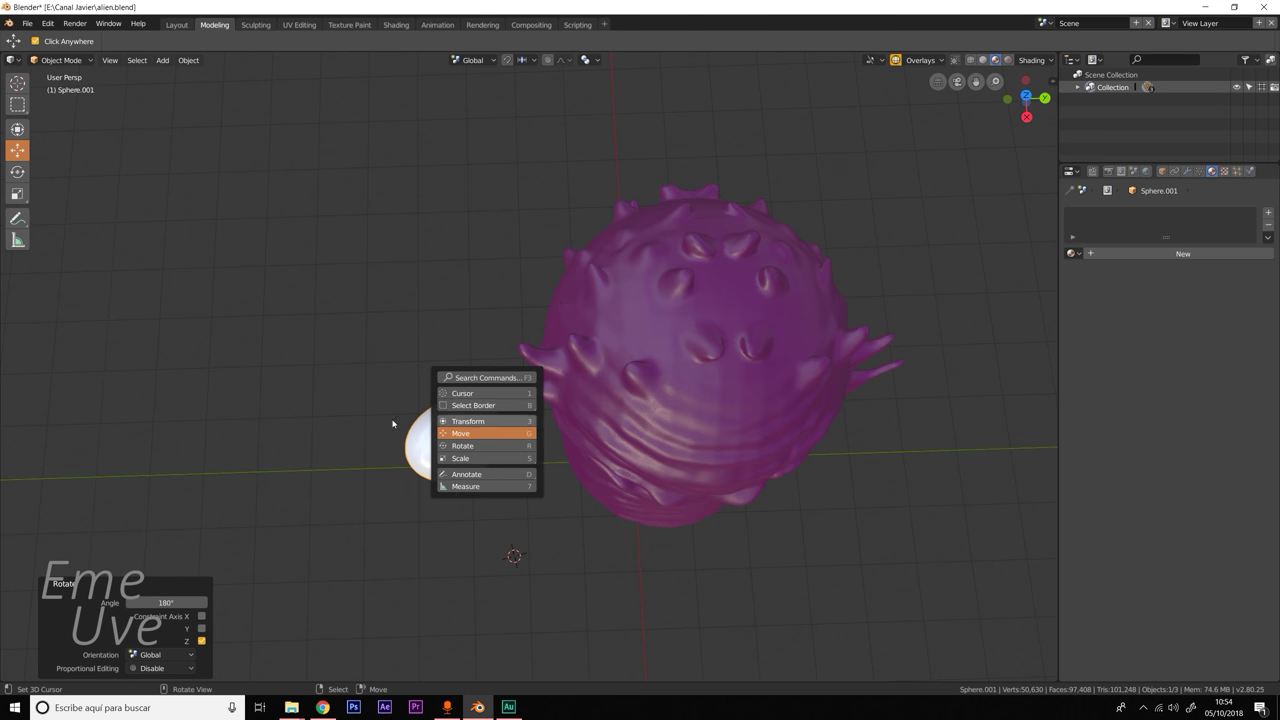
key("ctrl+grave")
left_click(425, 428)
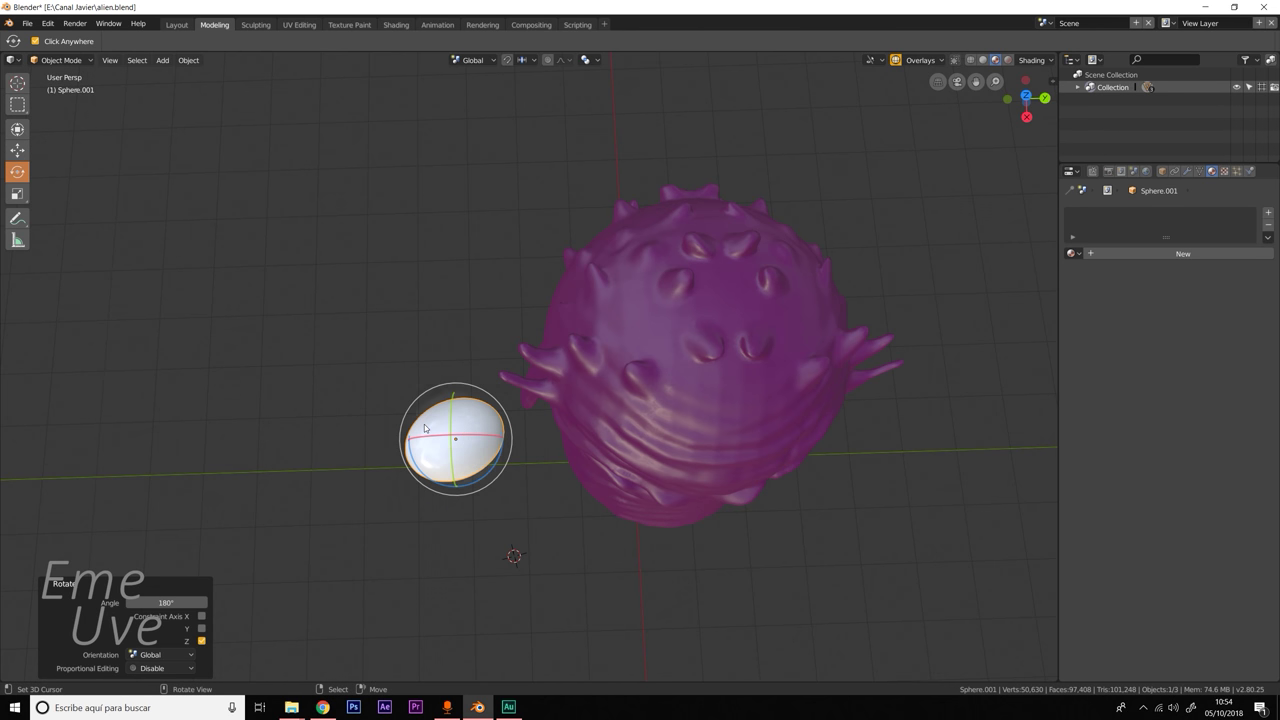
left_click_drag(425, 474, 440, 484)
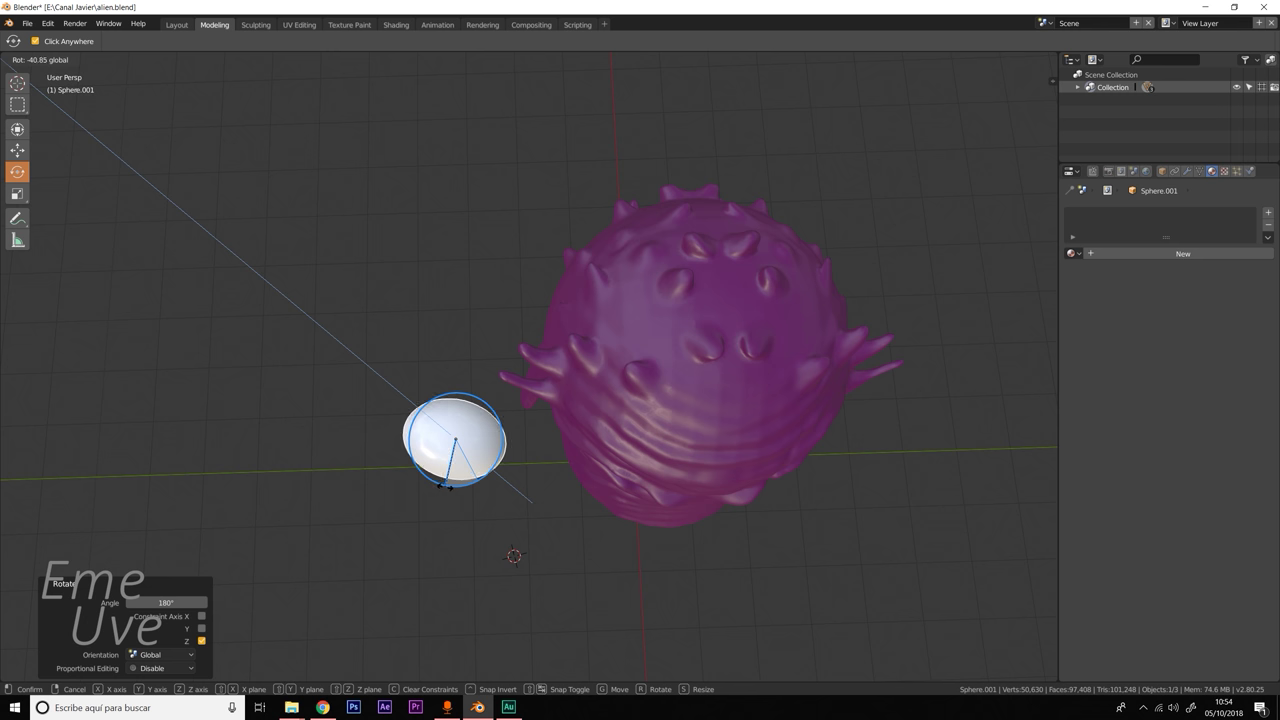
left_click_drag(440, 484, 445, 478)
middle_click_drag(445, 478, 520, 449)
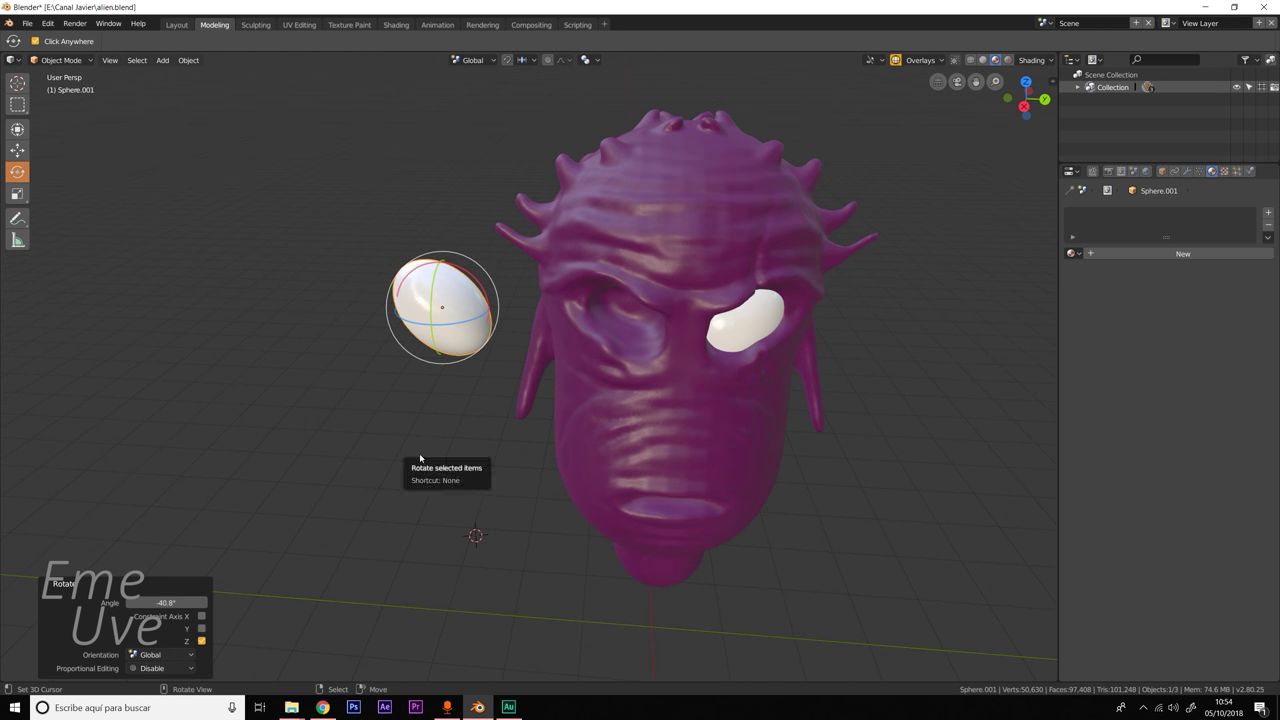
key("ctrl+grave")
left_click(327, 455)
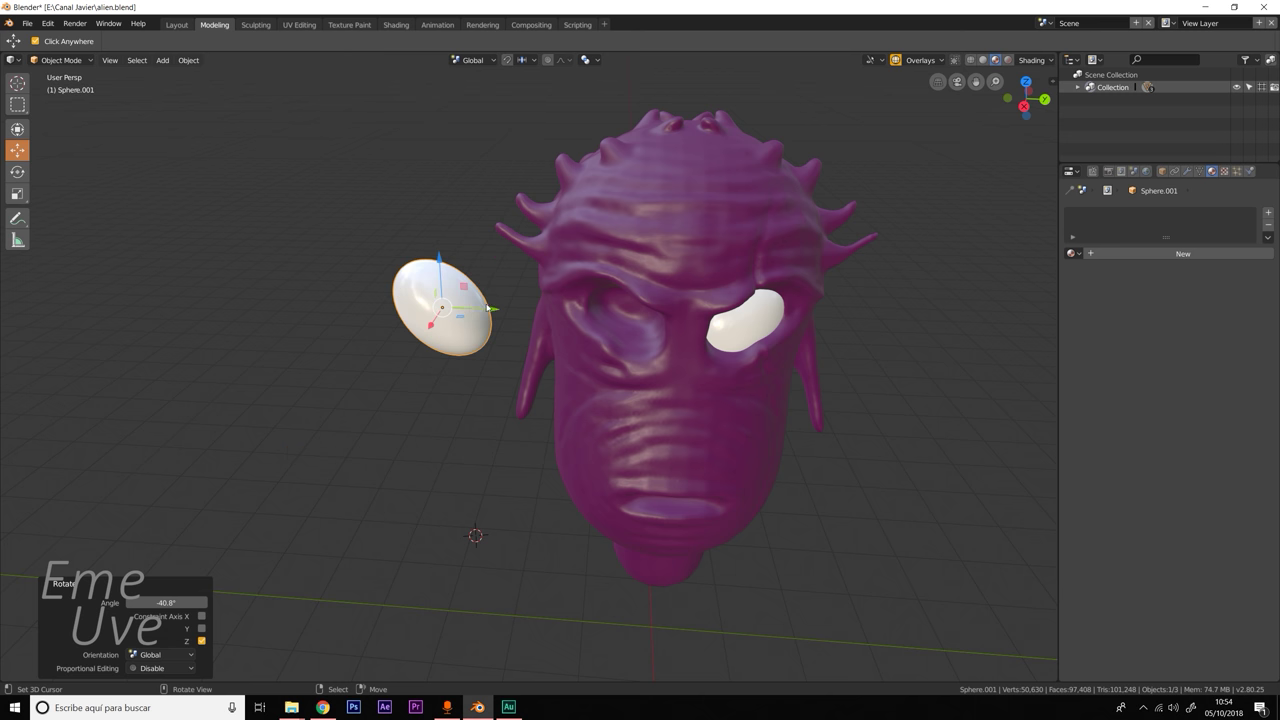
Move the second eye about 2.2 m along Y into the empty socket, nudging it on X.
key("g")
left_click(669, 327)
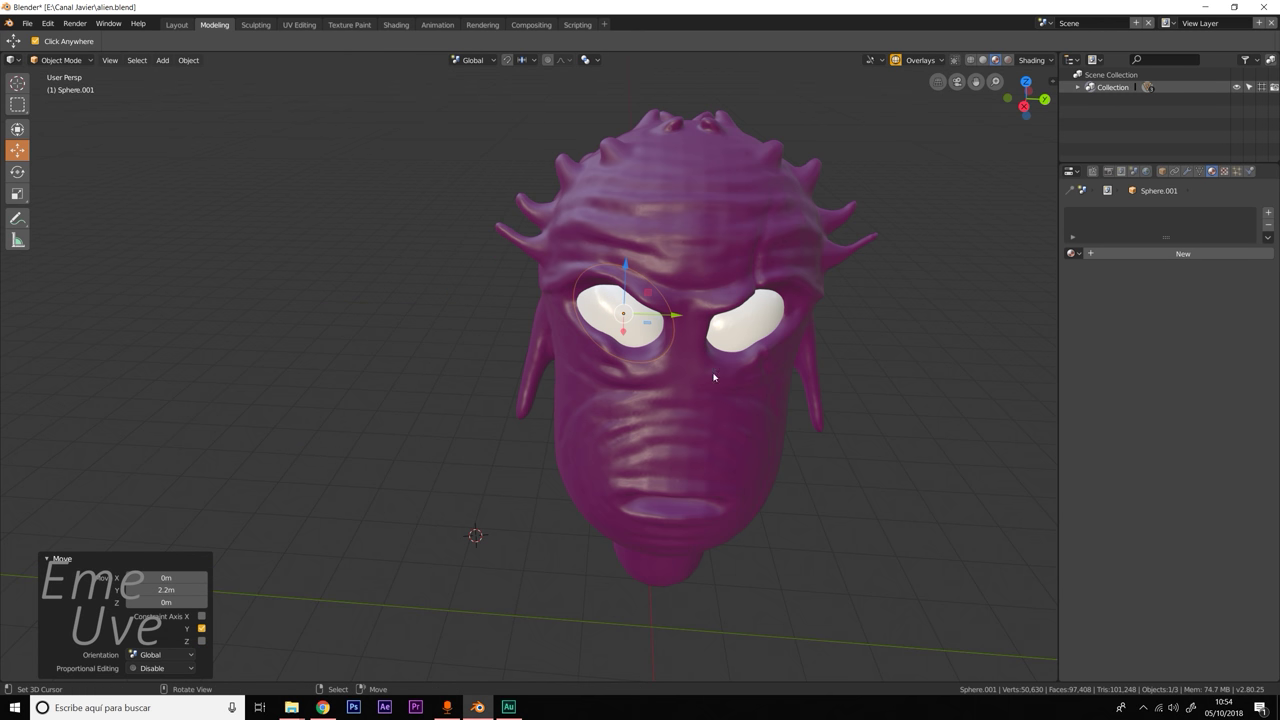
middle_click_drag(709, 366, 727, 369)
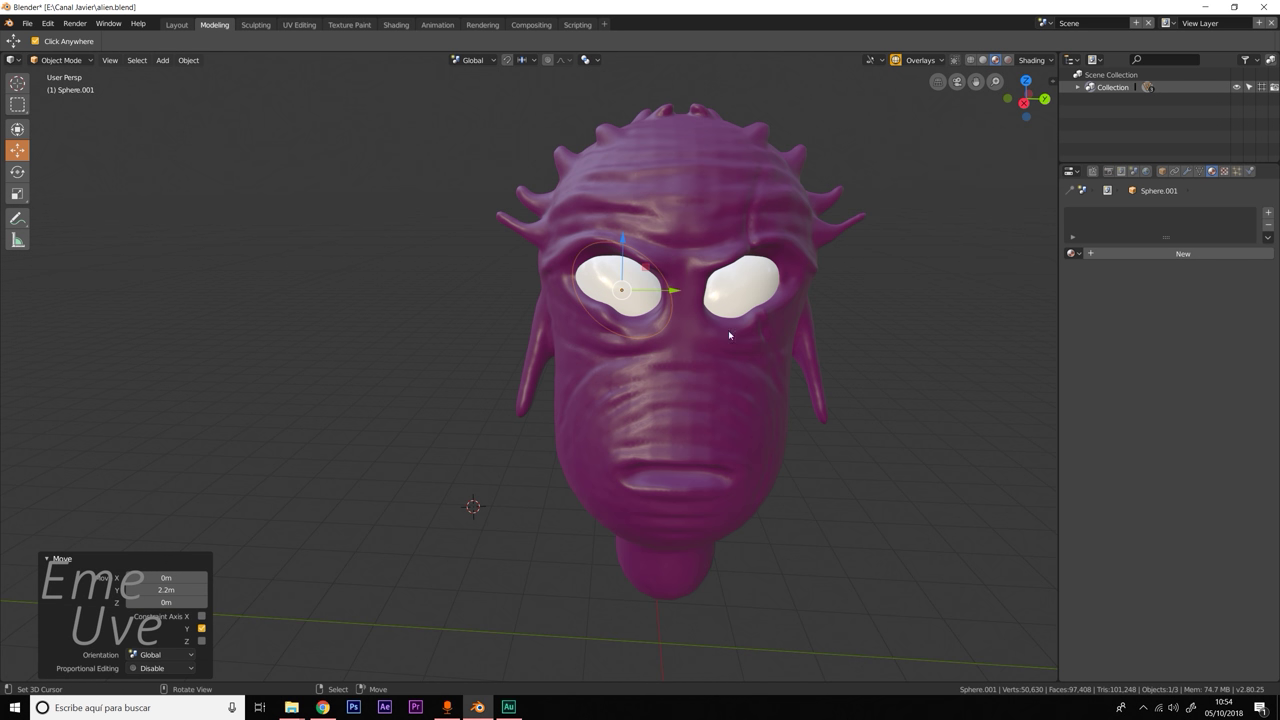
mouse_move(728, 330)
middle_mouse_down()
mouse_move(718, 384)
mouse_move(676, 410)
middle_mouse_up()
left_click_drag(611, 422, 613, 424)
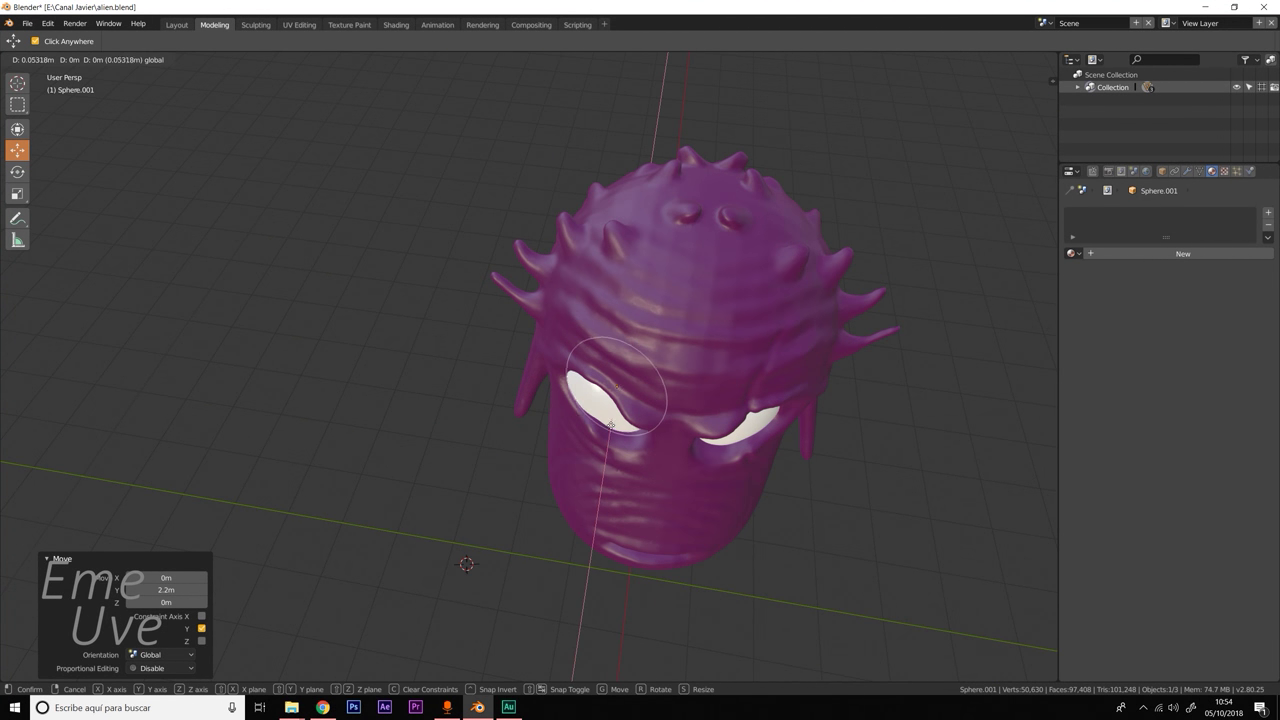
Rotate the eye slightly to seat it in the socket, then select the head.
key("ctrl+grave")
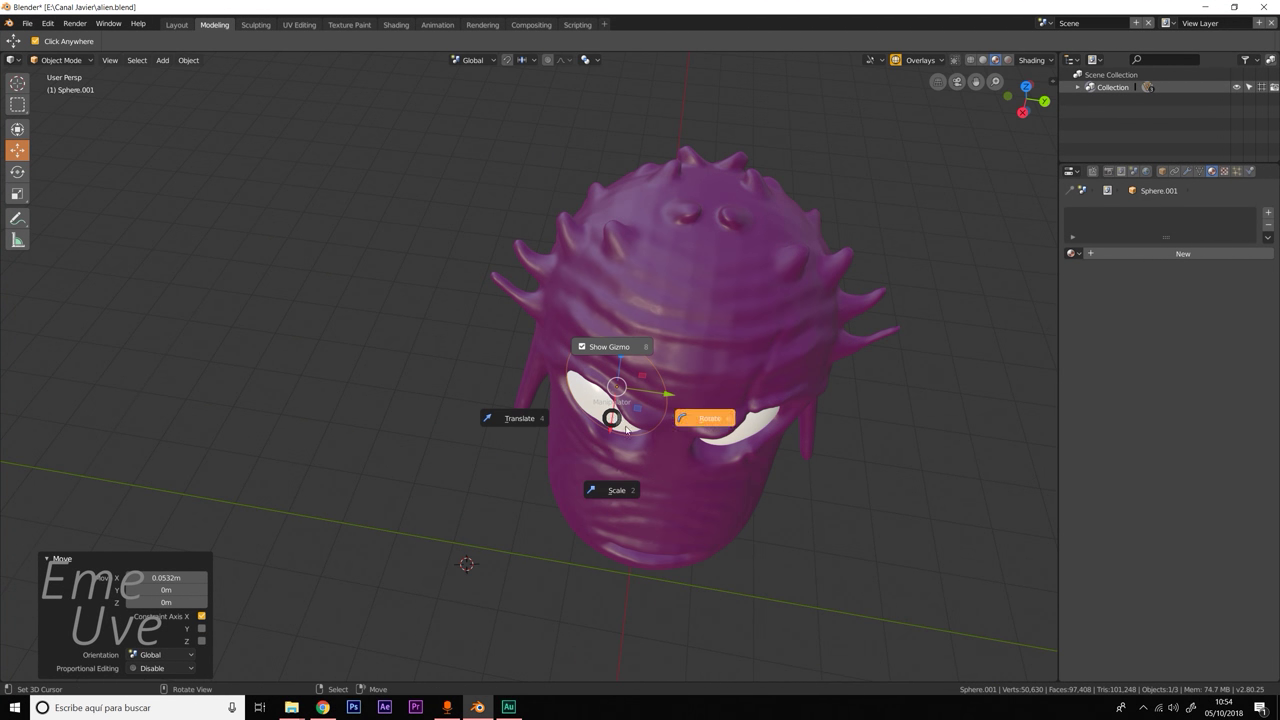
left_click(699, 423)
mouse_move(618, 426)
left_mouse_down()
mouse_move(641, 418)
mouse_move(611, 421)
left_mouse_up()
key("ctrl+grave")
left_click(556, 431)
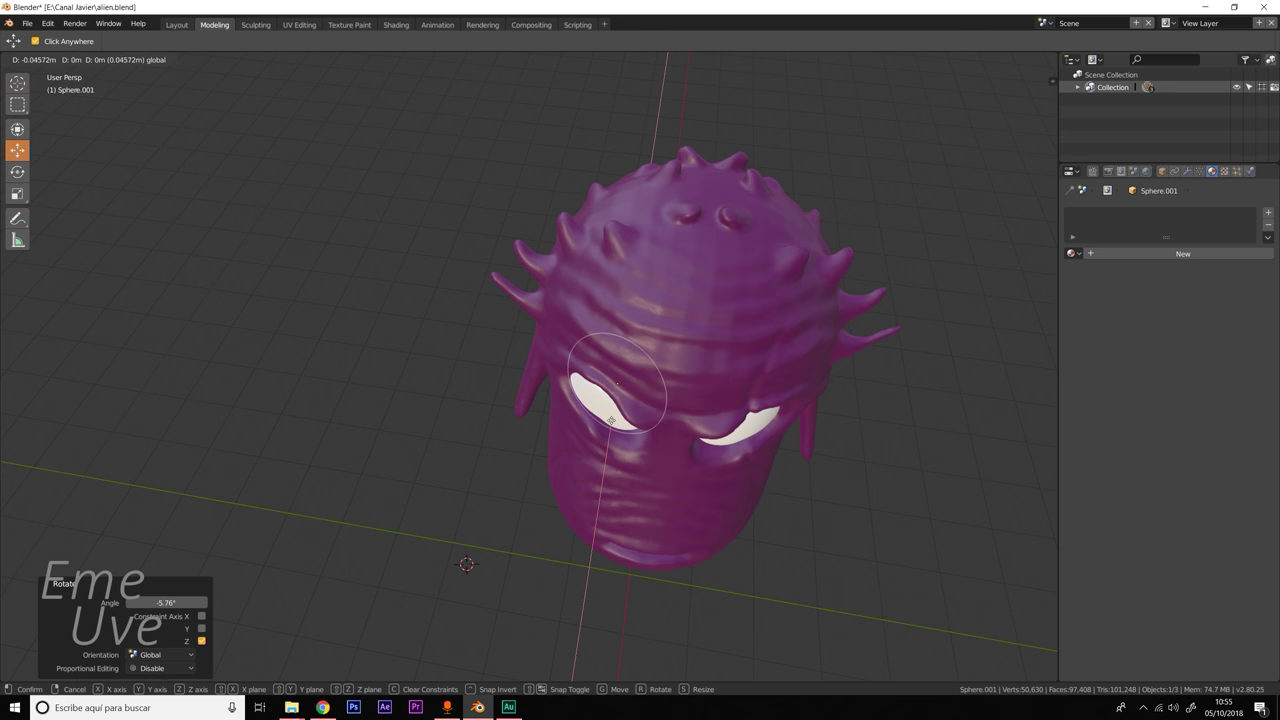
mouse_move(611, 421)
middle_mouse_down()
mouse_move(695, 428)
mouse_move(561, 429)
mouse_move(608, 451)
mouse_move(601, 418)
middle_mouse_up()
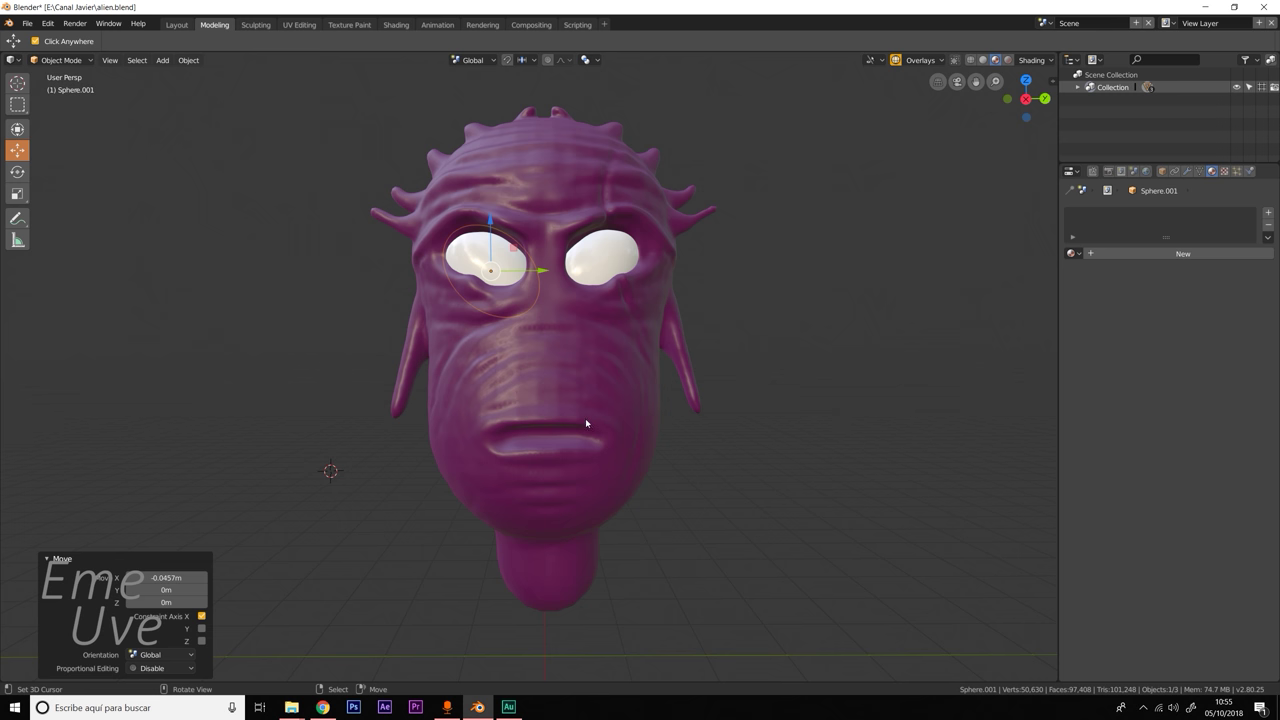
left_click(558, 391)
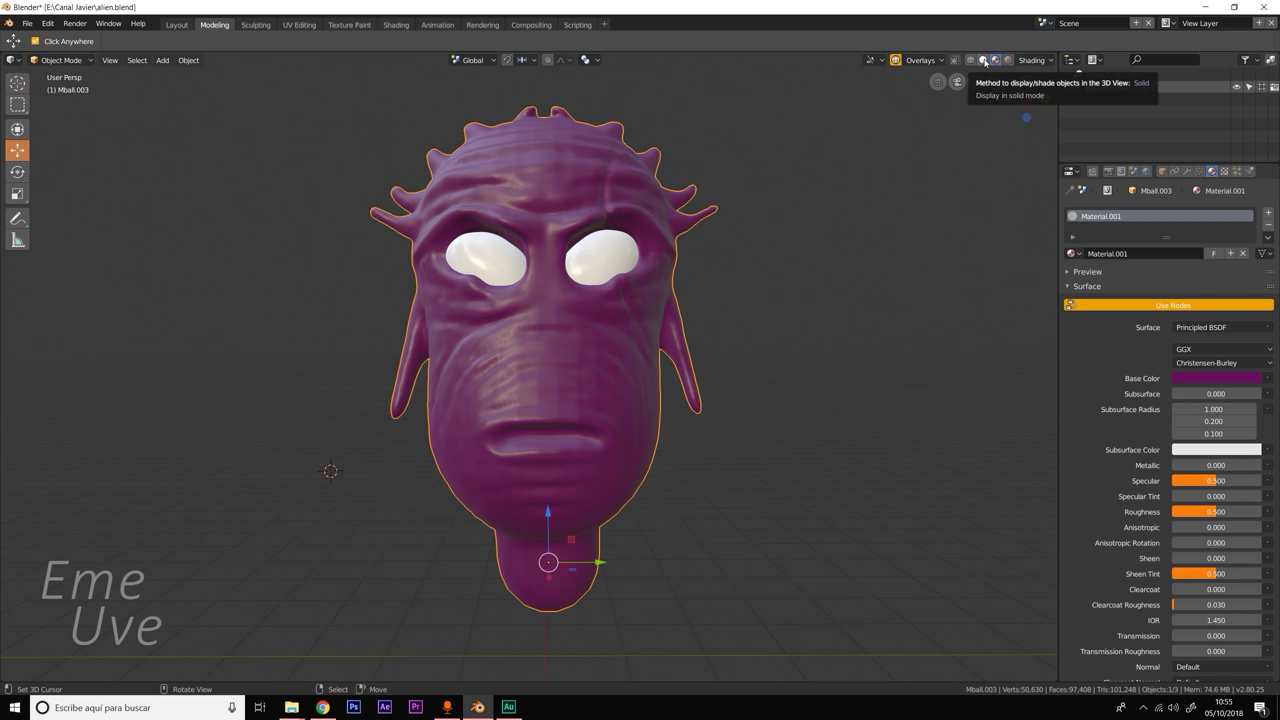
Enter Sculpting in Solid shading, zoom to the mouth, and set brush strength to 0.564.
left_click(984, 61)
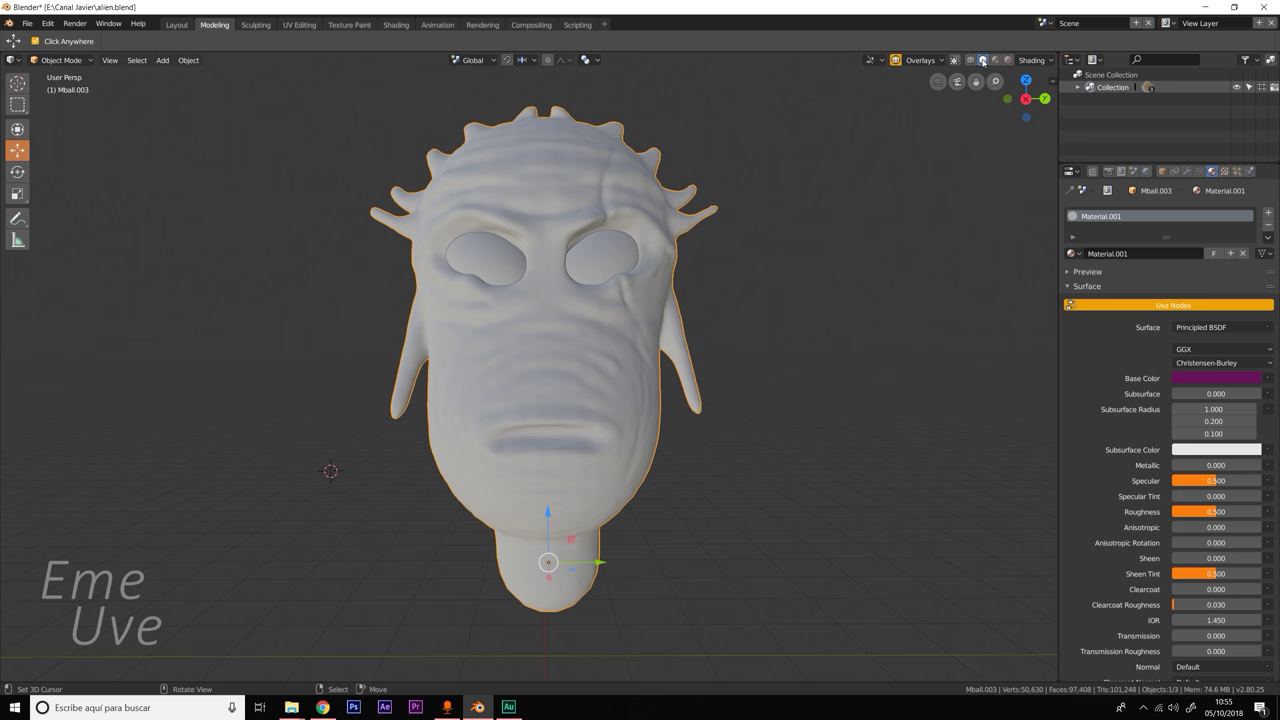
left_click(255, 25)
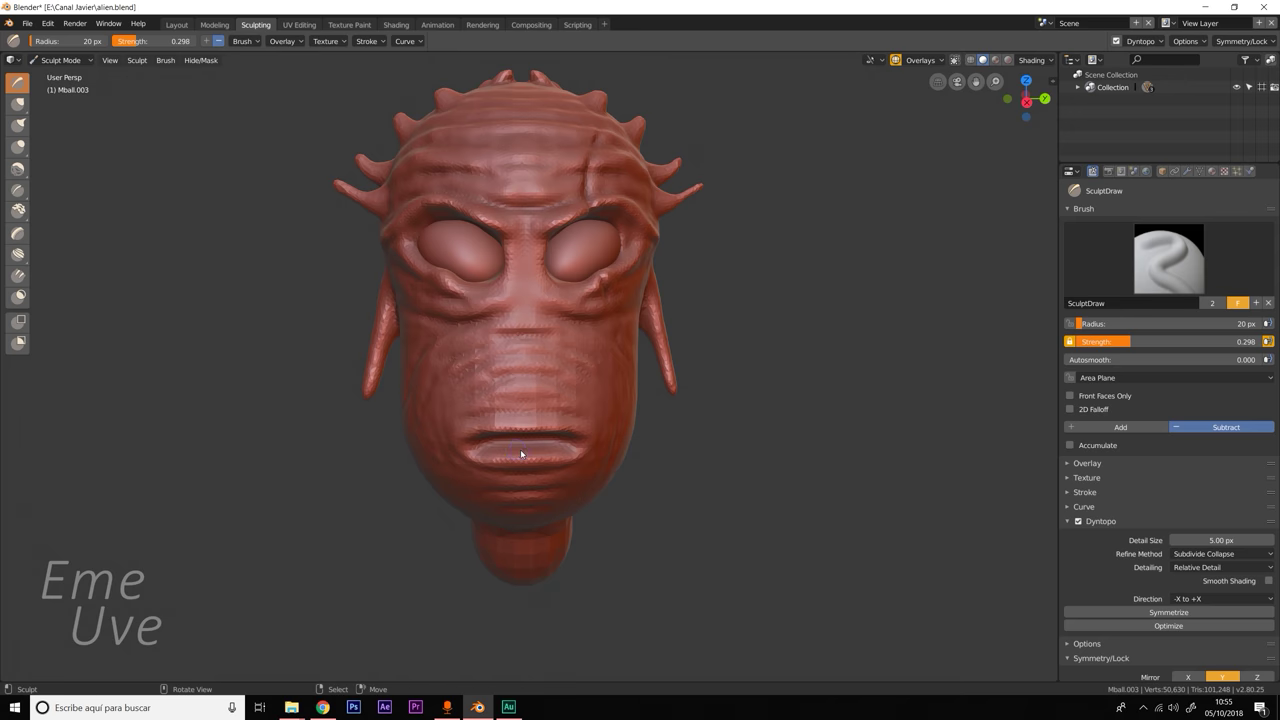
scroll(520, 449, "up", 5)
middle_click_drag(608, 534, 506, 445)
left_click_drag(507, 445, 534, 449)
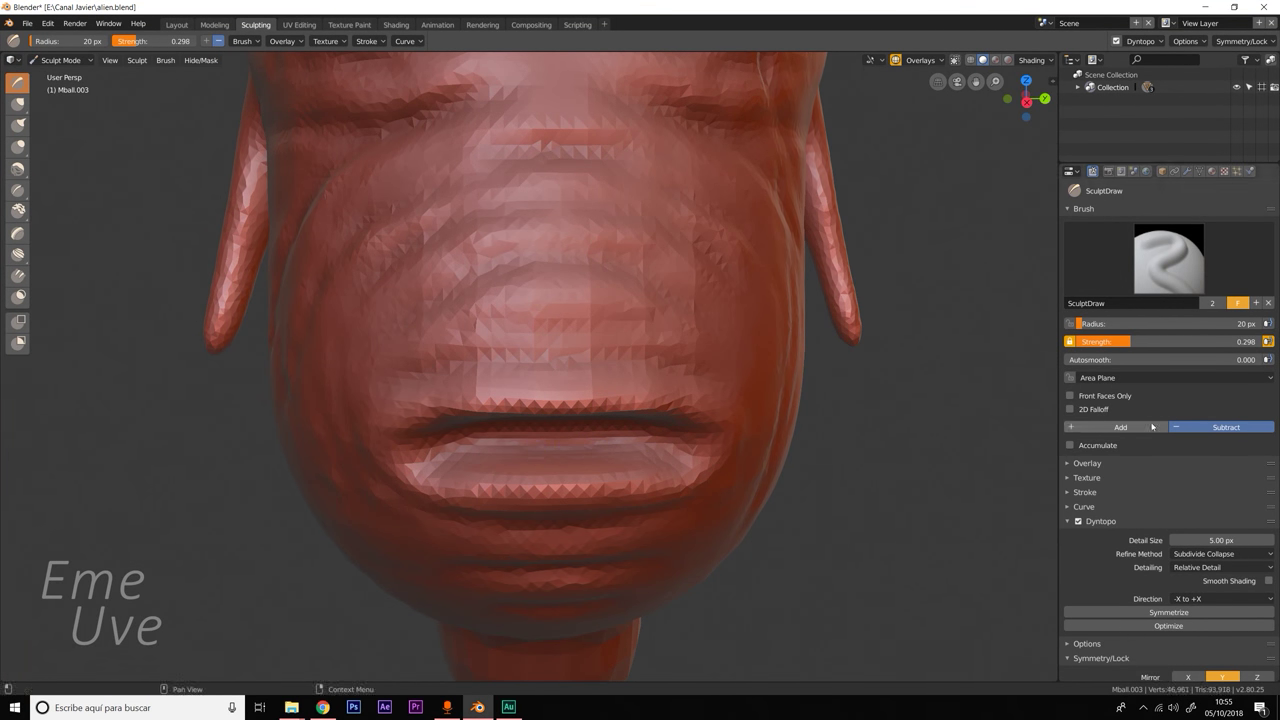
left_click_drag(1140, 341, 1178, 325)
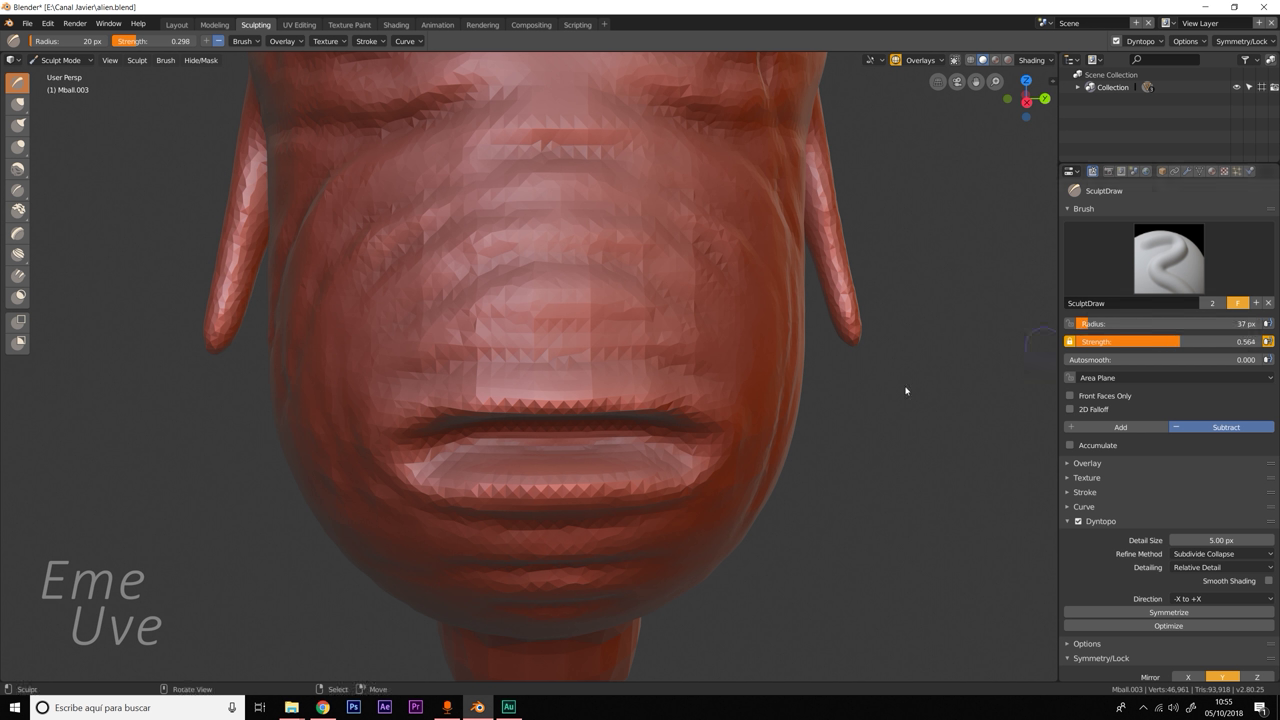
Carve several strokes along the lower lip to define it.
mouse_move(526, 446)
left_mouse_down()
mouse_move(600, 433)
mouse_move(492, 444)
mouse_move(584, 455)
mouse_move(473, 466)
mouse_move(508, 449)
mouse_move(597, 451)
mouse_move(466, 460)
mouse_move(556, 456)
left_mouse_up()
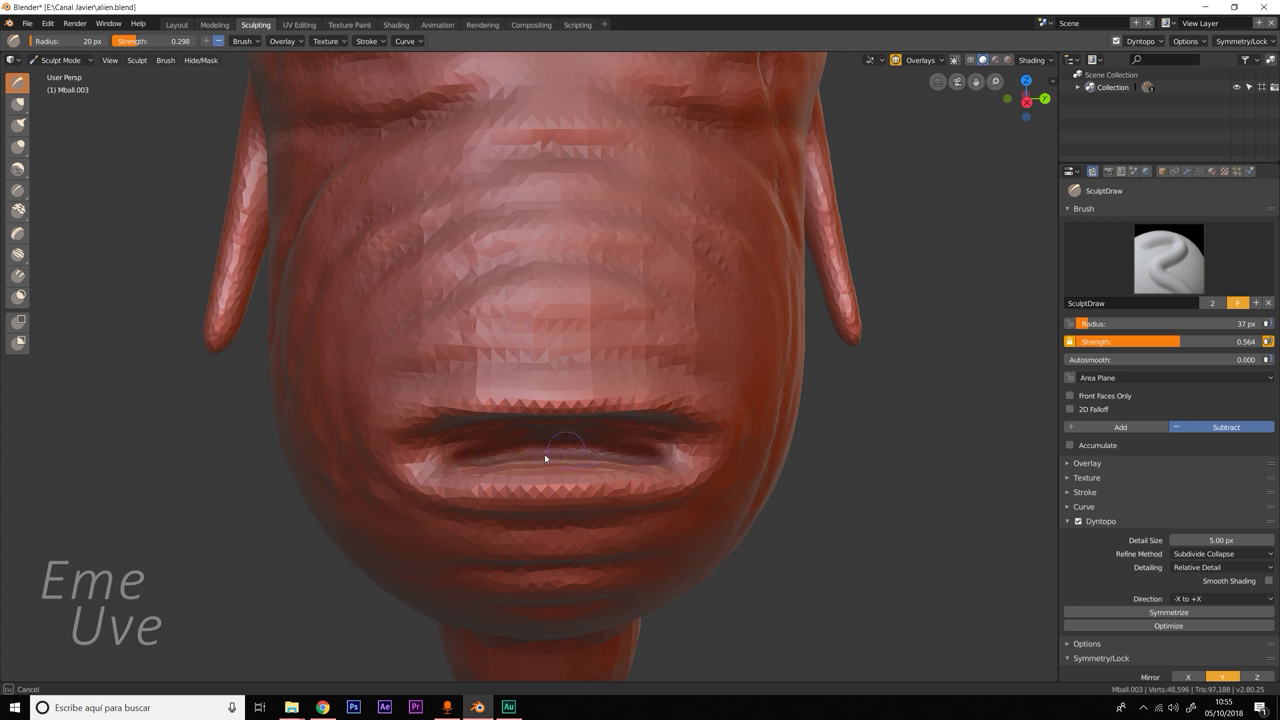
mouse_move(458, 458)
left_mouse_down()
mouse_move(428, 449)
mouse_move(580, 454)
mouse_move(575, 443)
mouse_move(491, 447)
left_mouse_up()
mouse_move(588, 452)
left_mouse_down()
mouse_move(461, 453)
mouse_move(603, 453)
left_mouse_up()
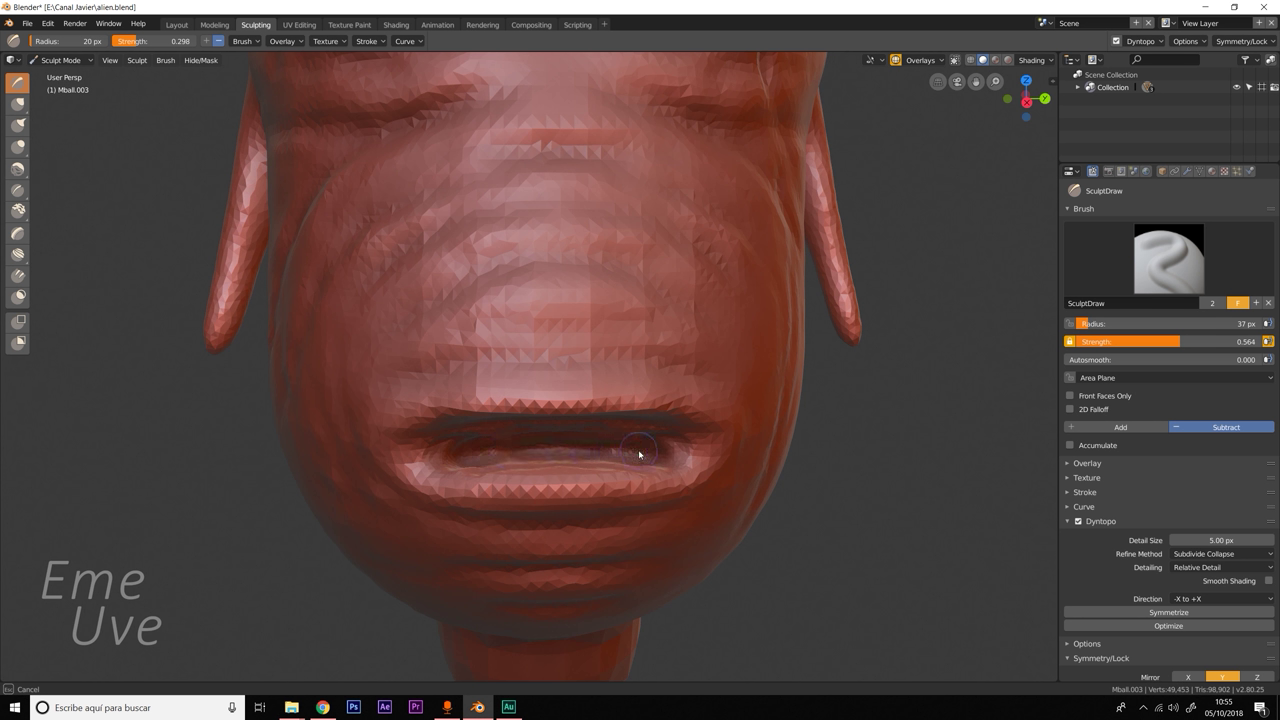
mouse_move(509, 452)
left_mouse_down()
mouse_move(591, 457)
mouse_move(517, 455)
left_mouse_up()
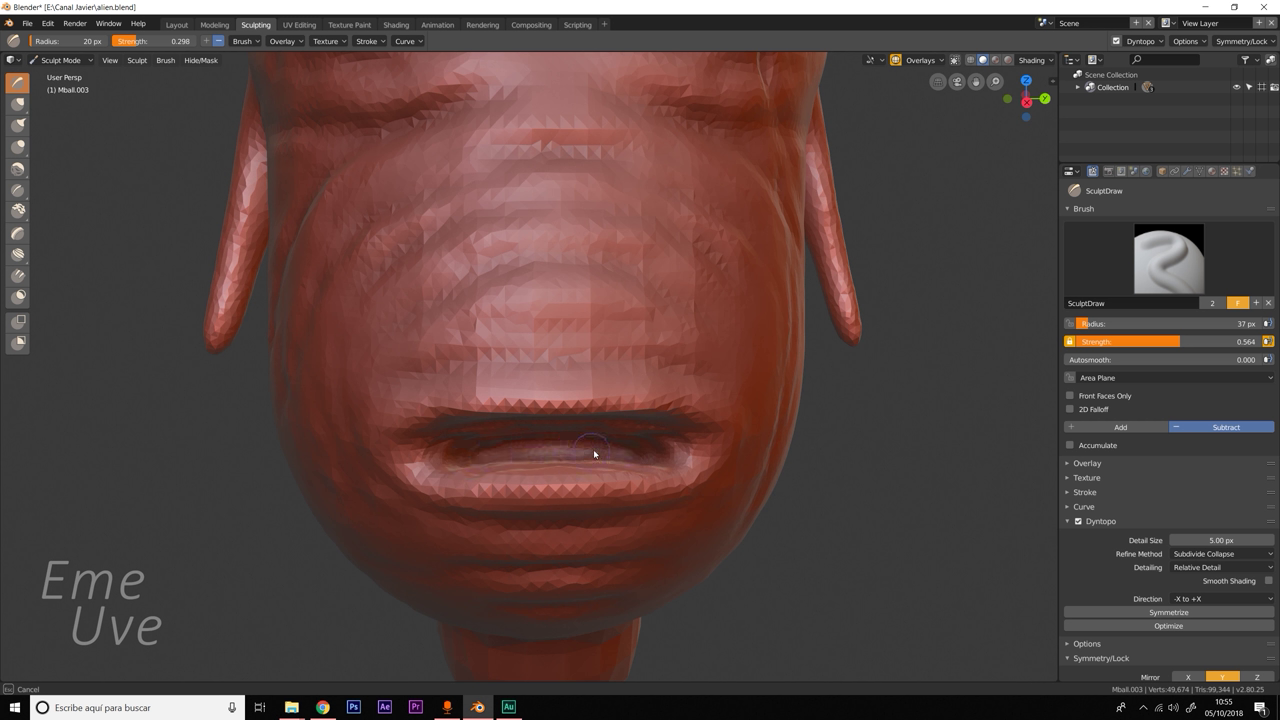
mouse_move(593, 454)
left_mouse_down()
mouse_move(541, 447)
mouse_move(611, 451)
mouse_move(512, 462)
mouse_move(571, 449)
left_mouse_up()
mouse_move(571, 449)
middle_mouse_down()
mouse_move(655, 471)
mouse_move(592, 467)
middle_mouse_up()
Deepen the lip with full-strength 1.000 strokes and return to the Layout workspace.
left_click_drag(1190, 340, 1264, 341)
mouse_move(624, 450)
left_mouse_down()
mouse_move(491, 457)
mouse_move(528, 443)
mouse_move(580, 443)
mouse_move(482, 455)
mouse_move(602, 451)
left_mouse_up()
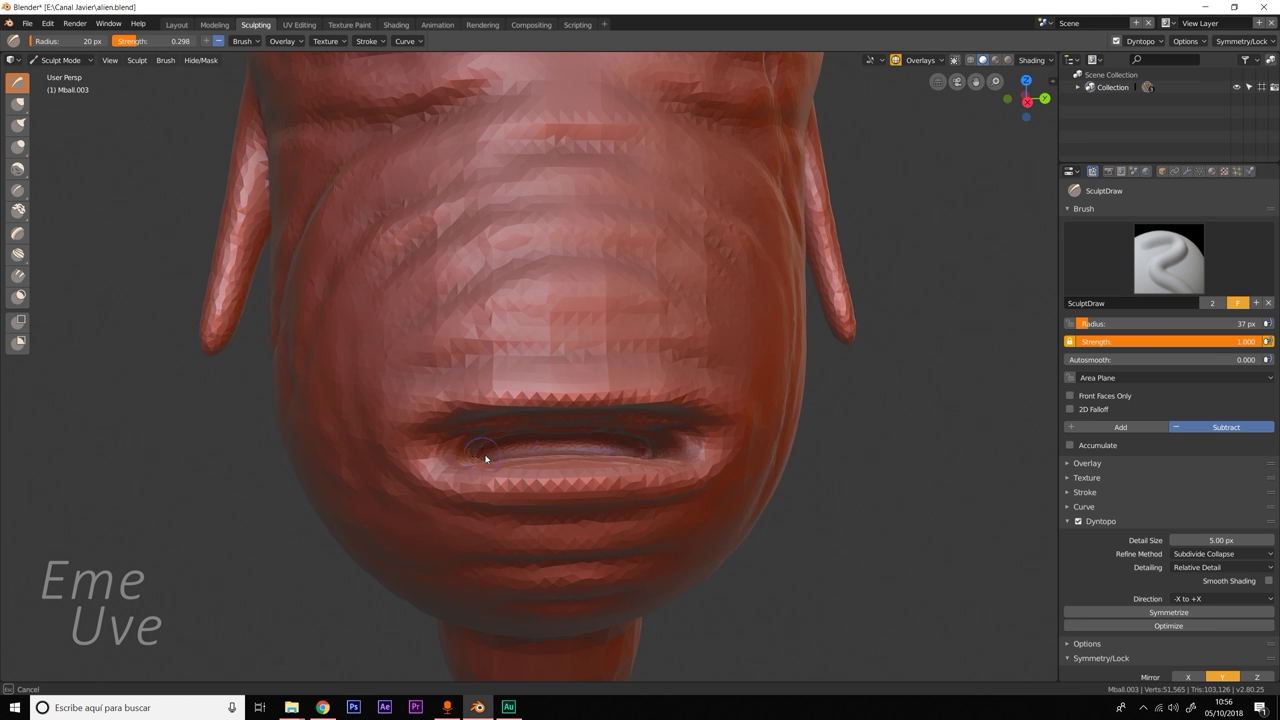
left_click_drag(510, 445, 527, 467)
mouse_move(527, 467)
middle_mouse_down()
mouse_move(568, 465)
mouse_move(550, 452)
mouse_move(518, 467)
mouse_move(500, 440)
middle_mouse_up()
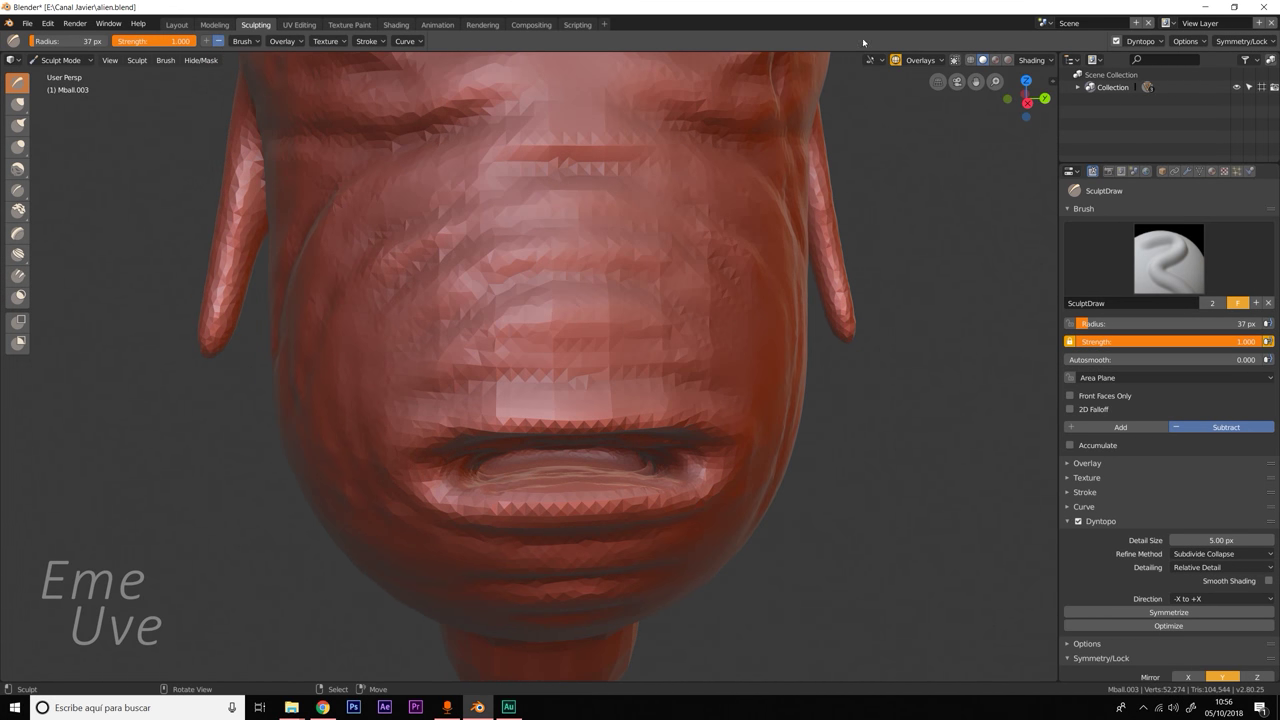
left_click(181, 23)
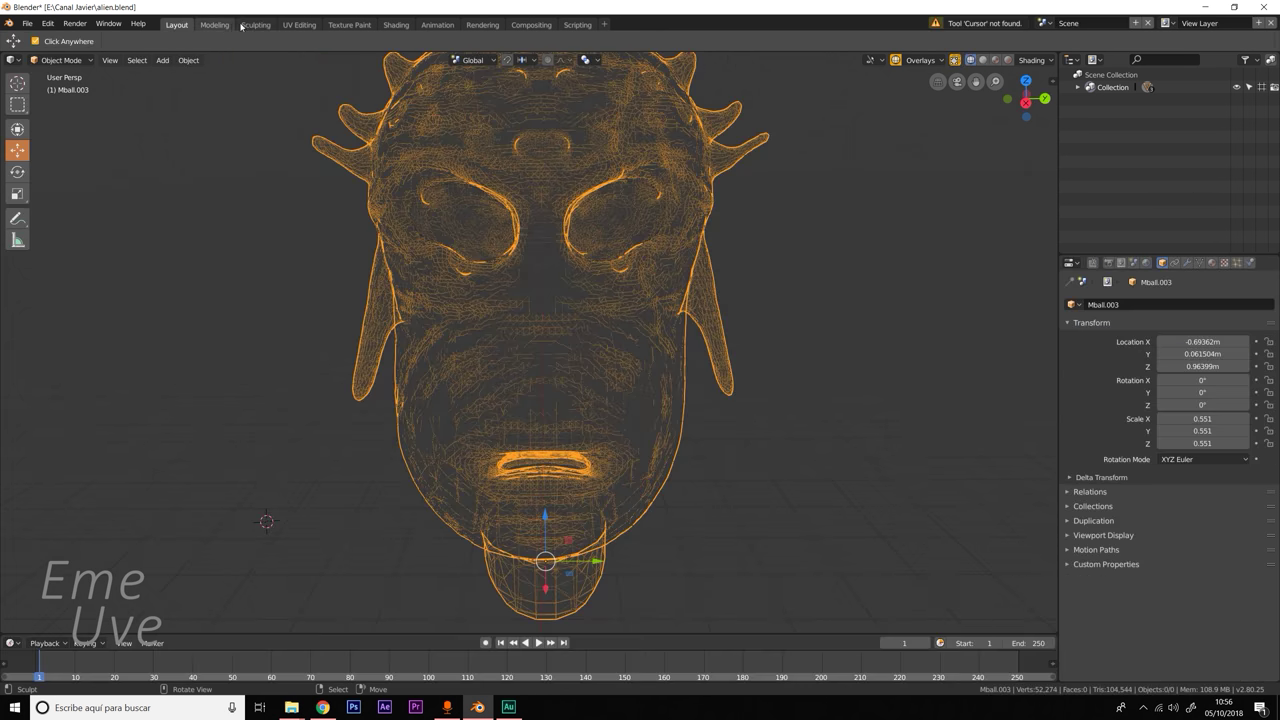
Switch the viewport through Solid and Material Preview to Rendered shading.
left_click(984, 60)
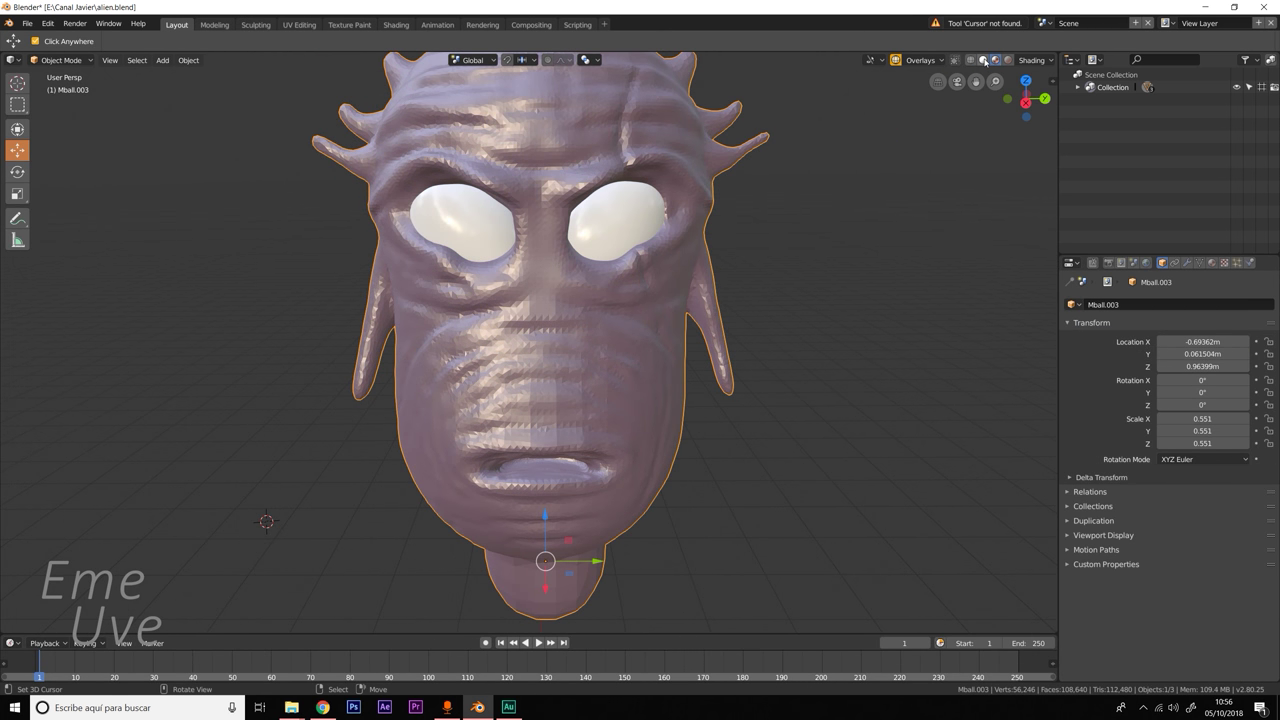
left_click(985, 61)
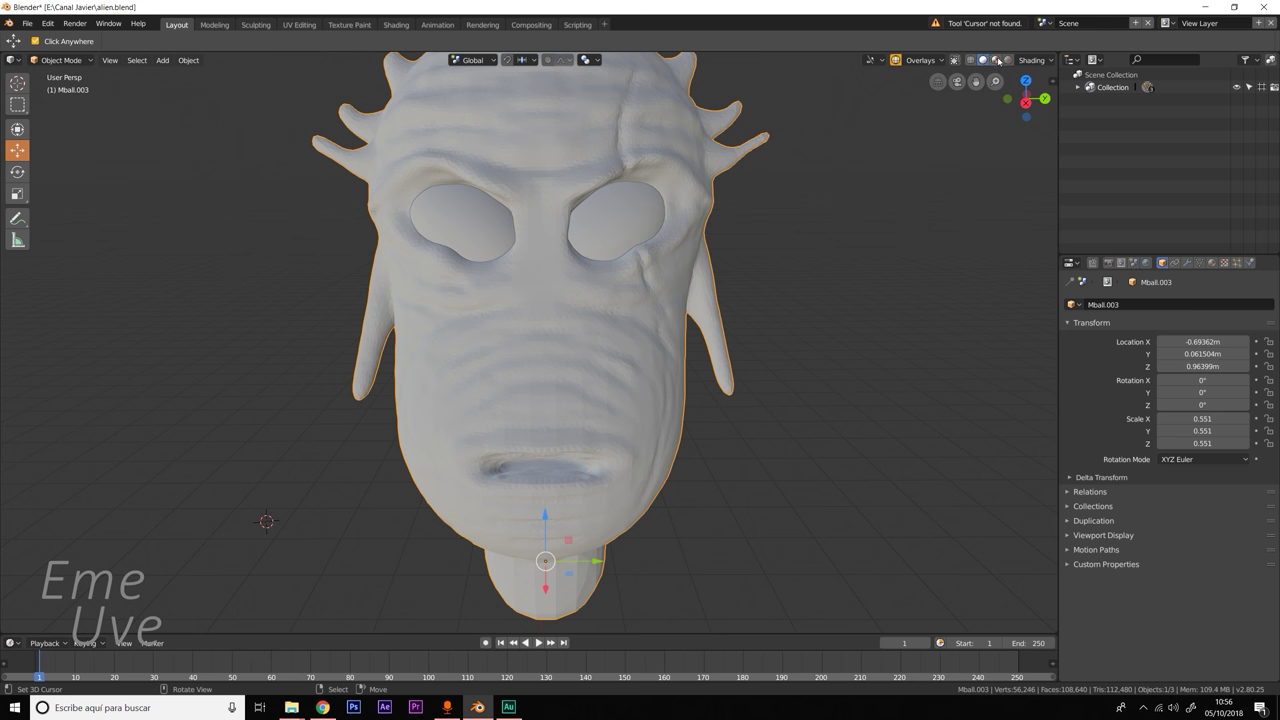
left_click(997, 61)
mouse_move(770, 254)
middle_mouse_down()
mouse_move(680, 345)
mouse_move(903, 172)
middle_mouse_up()
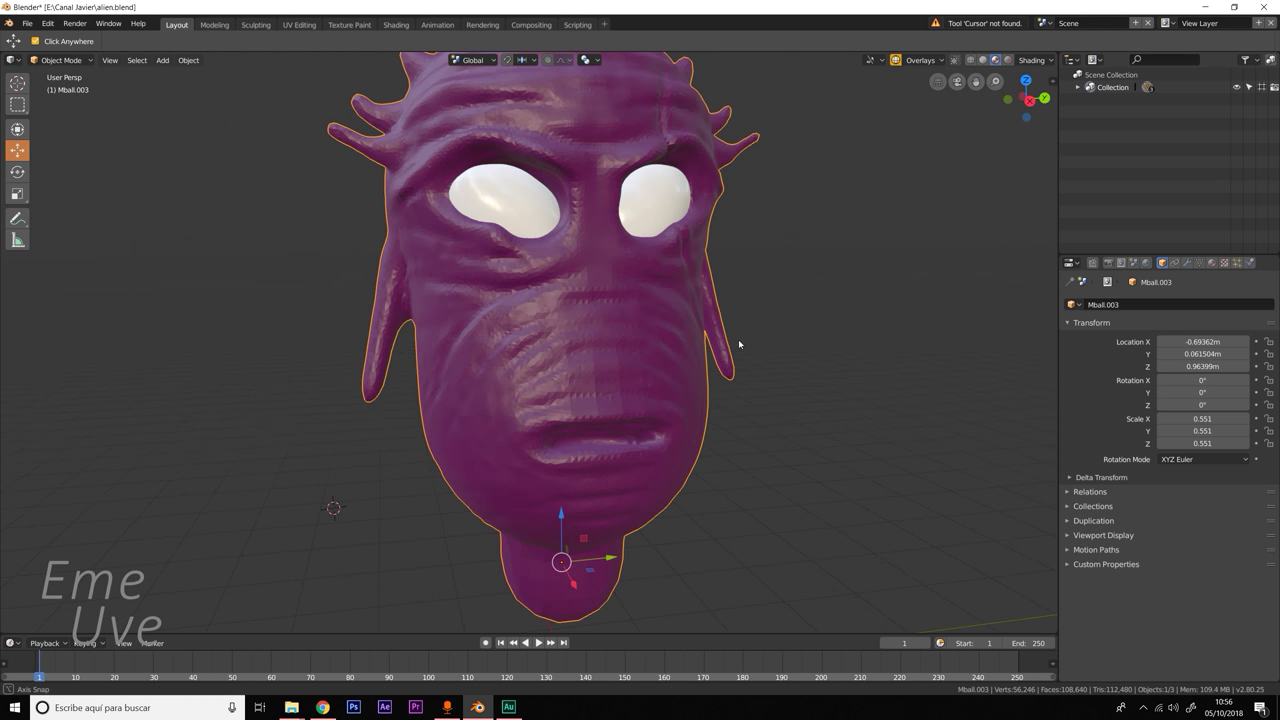
left_click(1008, 60)
scroll(810, 230, "down", 3)
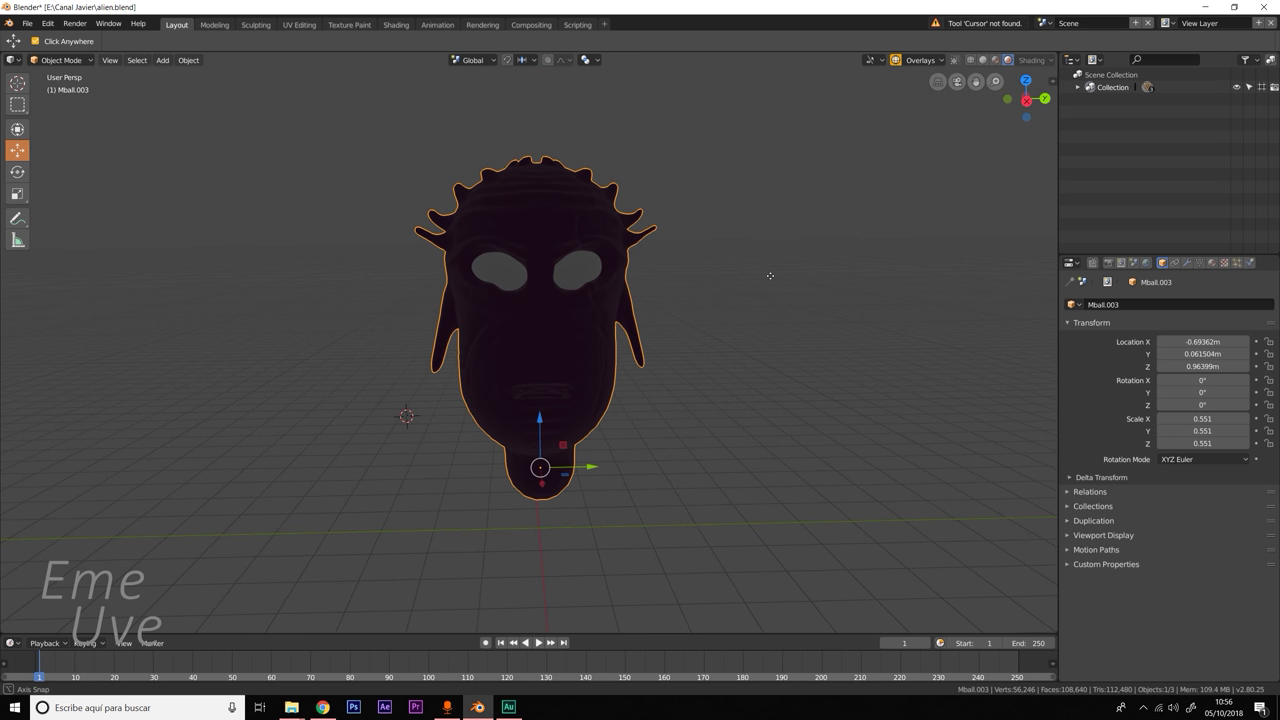
Add a point light to the head's right raised 1.3 m on Z, and shade the head smooth.
key("shift+a")
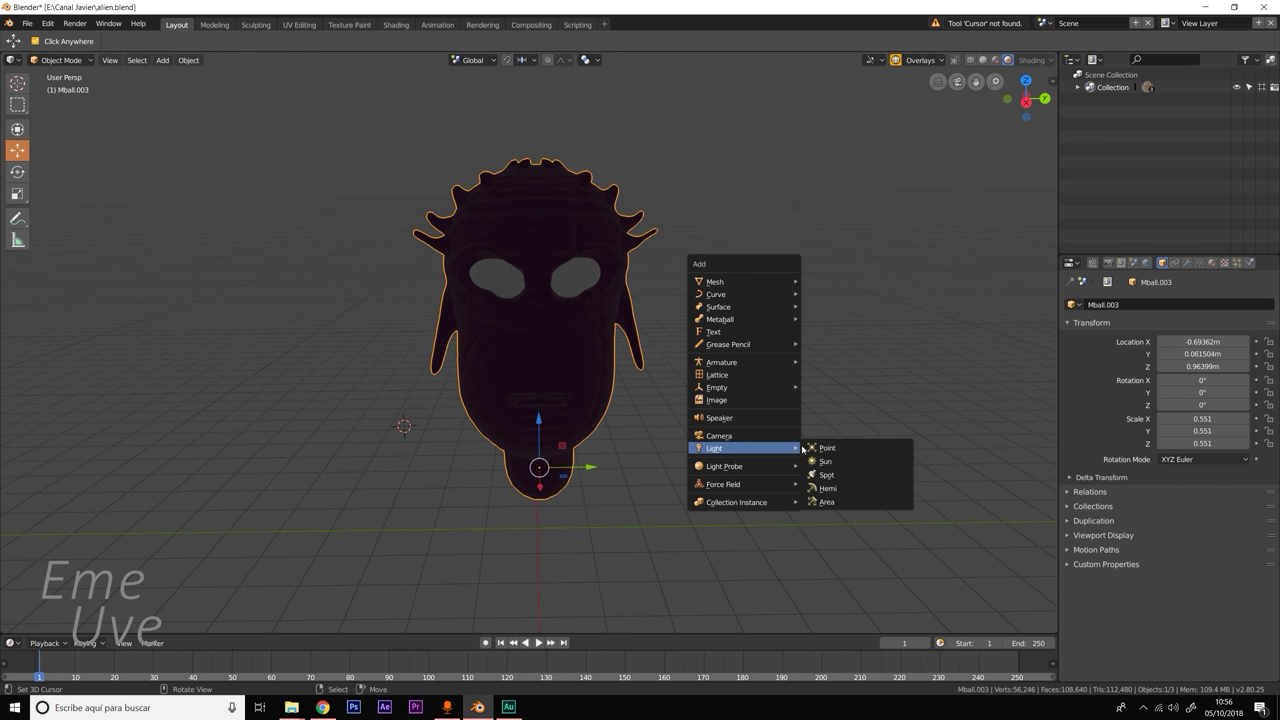
left_click(822, 452)
left_click_drag(445, 426, 771, 424)
left_click(580, 341)
left_click(187, 60)
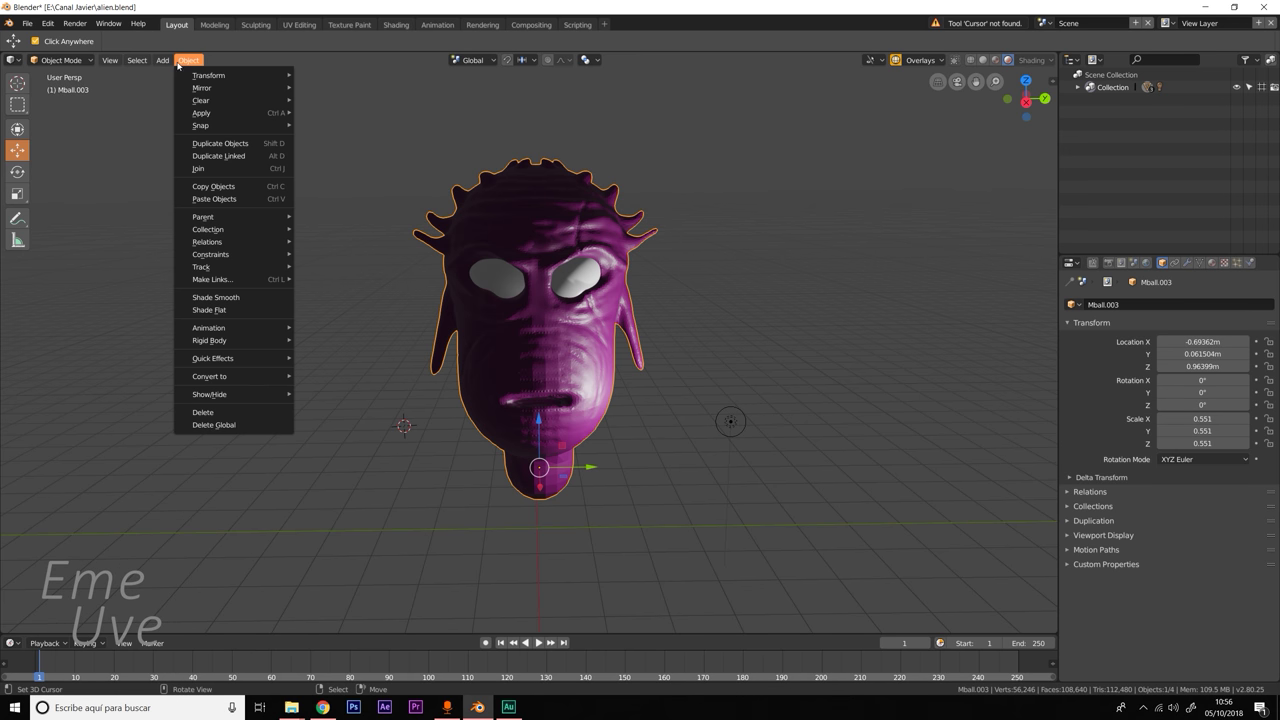
left_click(239, 298)
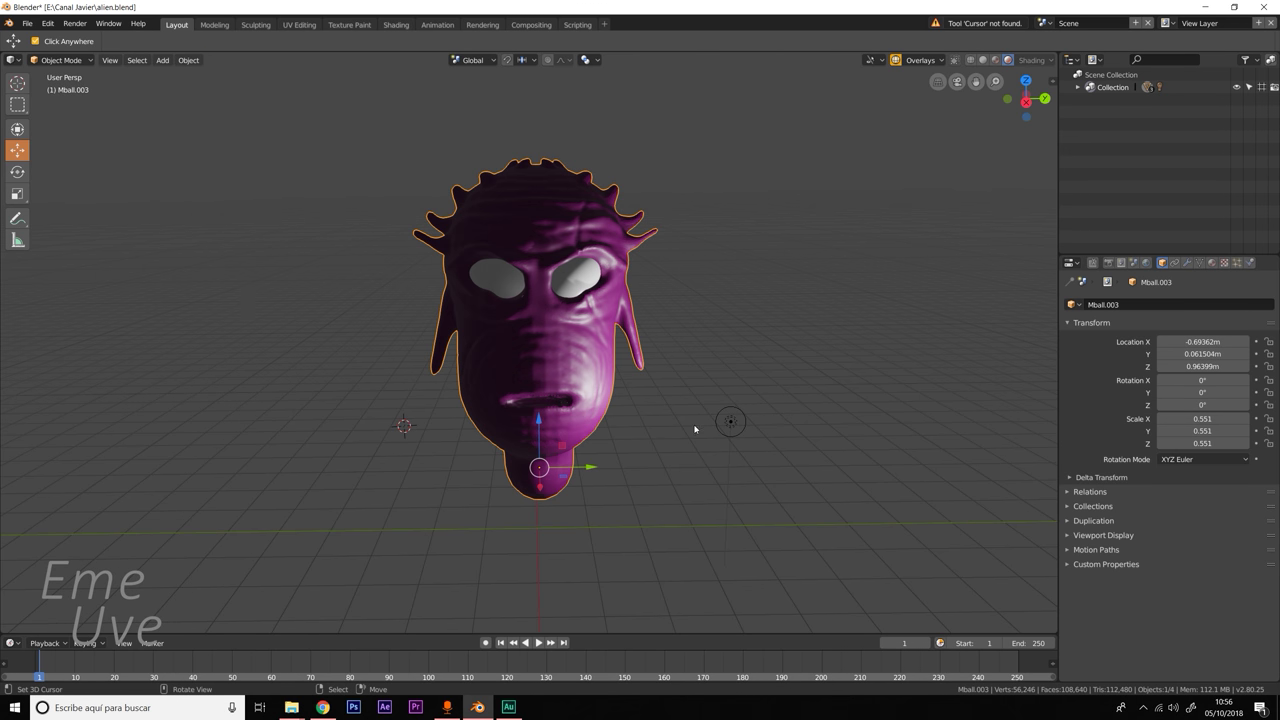
left_click(730, 424)
mouse_move(736, 383)
left_mouse_down()
mouse_move(748, 323)
mouse_move(795, 341)
left_mouse_up()
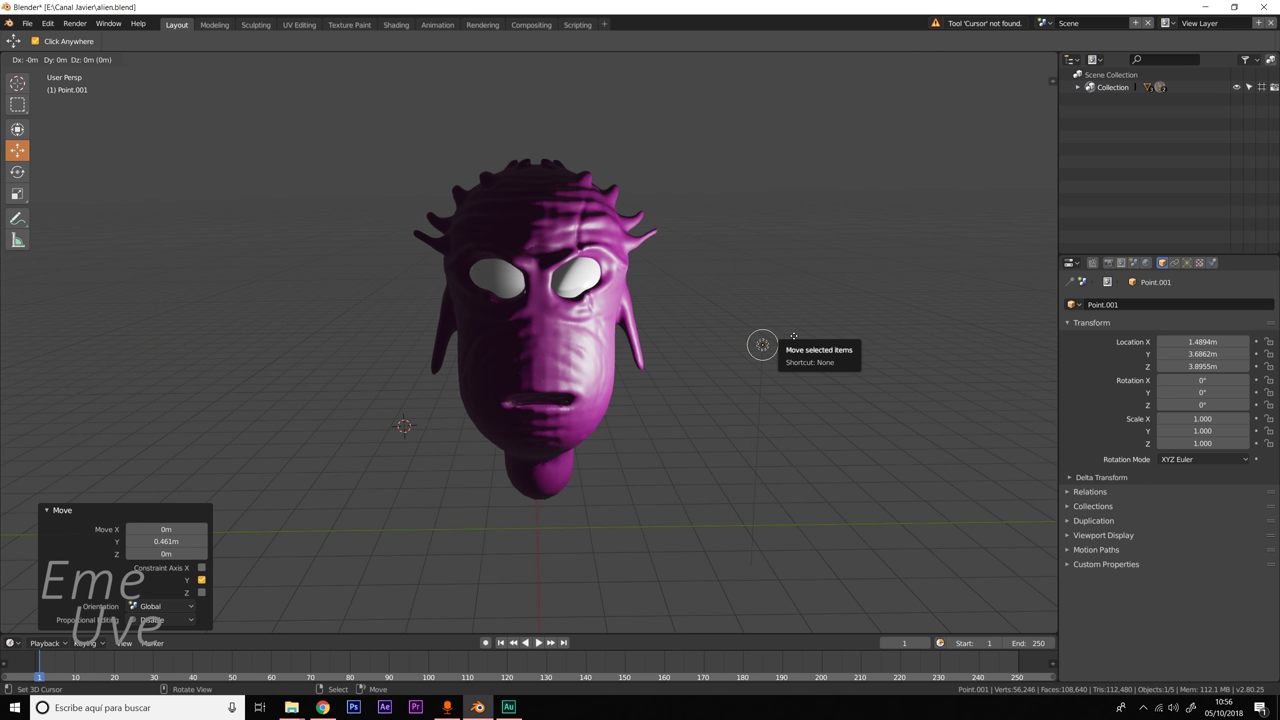
Duplicate the light to the head's left side and lower both lights along Z.
key("shift+d")
right_click(795, 341)
left_click_drag(815, 346, 396, 349)
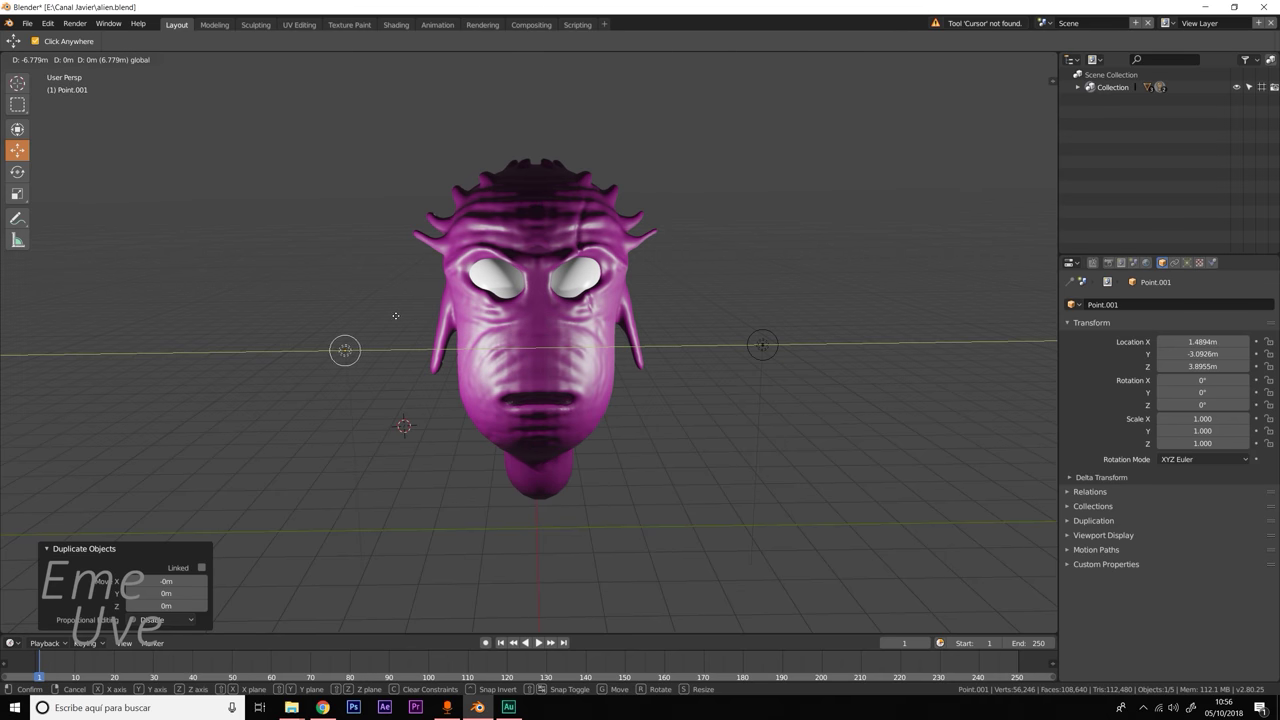
left_click_drag(347, 299, 323, 437)
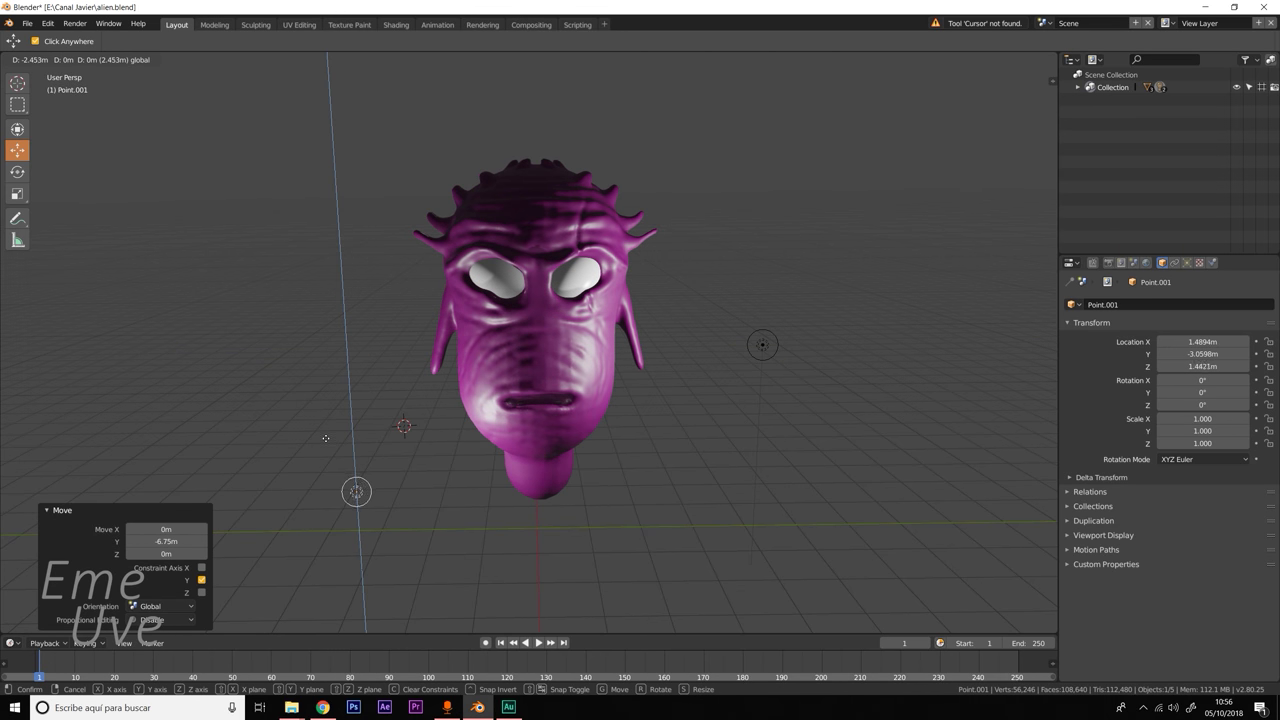
left_click(763, 346)
mouse_move(763, 346)
left_mouse_down()
mouse_move(738, 419)
mouse_move(740, 374)
left_mouse_up()
middle_click_drag(740, 374, 558, 375)
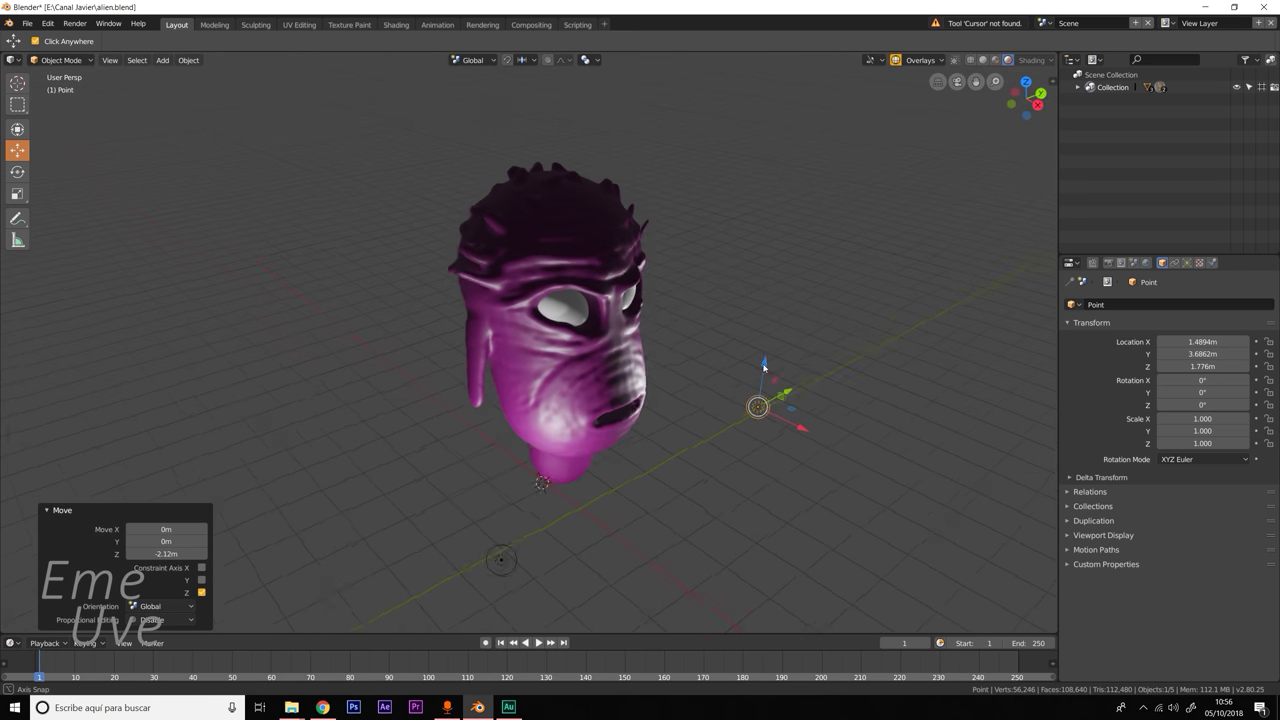
left_click(559, 378)
left_click(1213, 262)
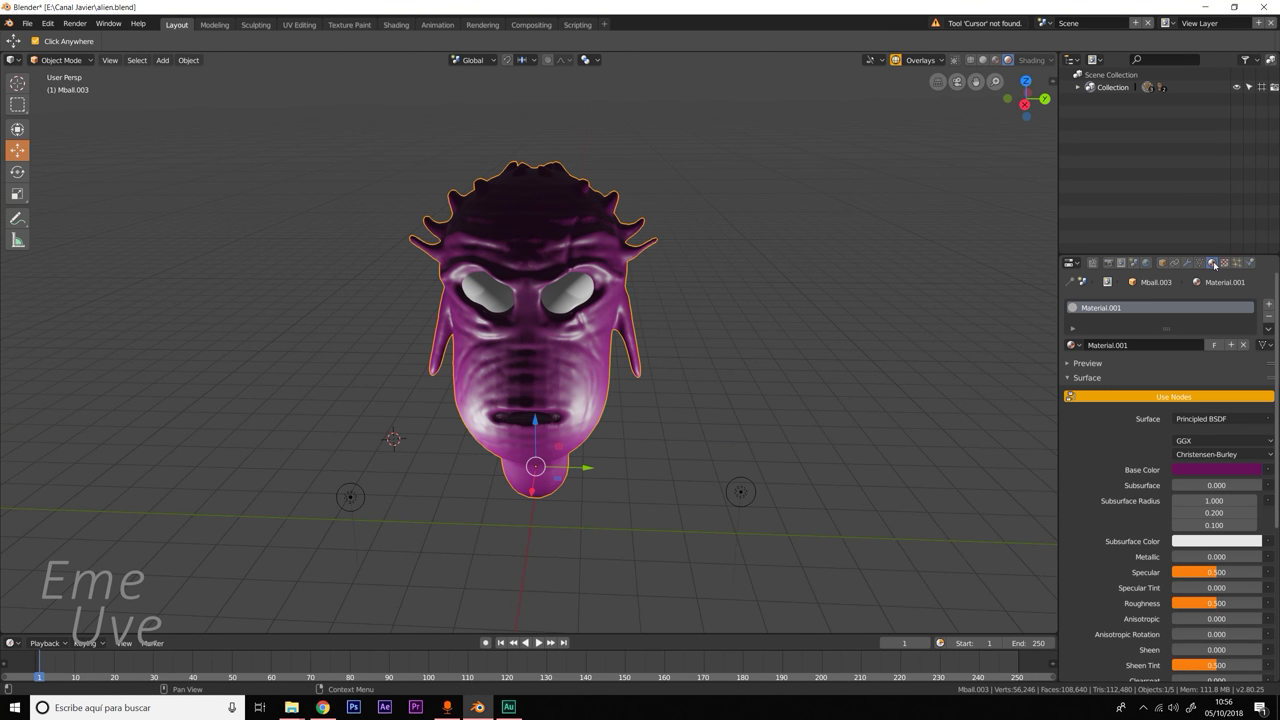
Enable Subsurface Scattering in the render settings with Jitter Threshold 1.000.
mouse_move(765, 404)
middle_mouse_down()
mouse_move(771, 383)
mouse_move(768, 394)
middle_mouse_up()
mouse_move(880, 407)
middle_mouse_down()
mouse_move(685, 433)
mouse_move(737, 446)
mouse_move(662, 445)
middle_mouse_up()
left_click(1116, 264)
scroll(1099, 542, "down", 3)
scroll(1099, 542, "down", 3)
left_click(1078, 609)
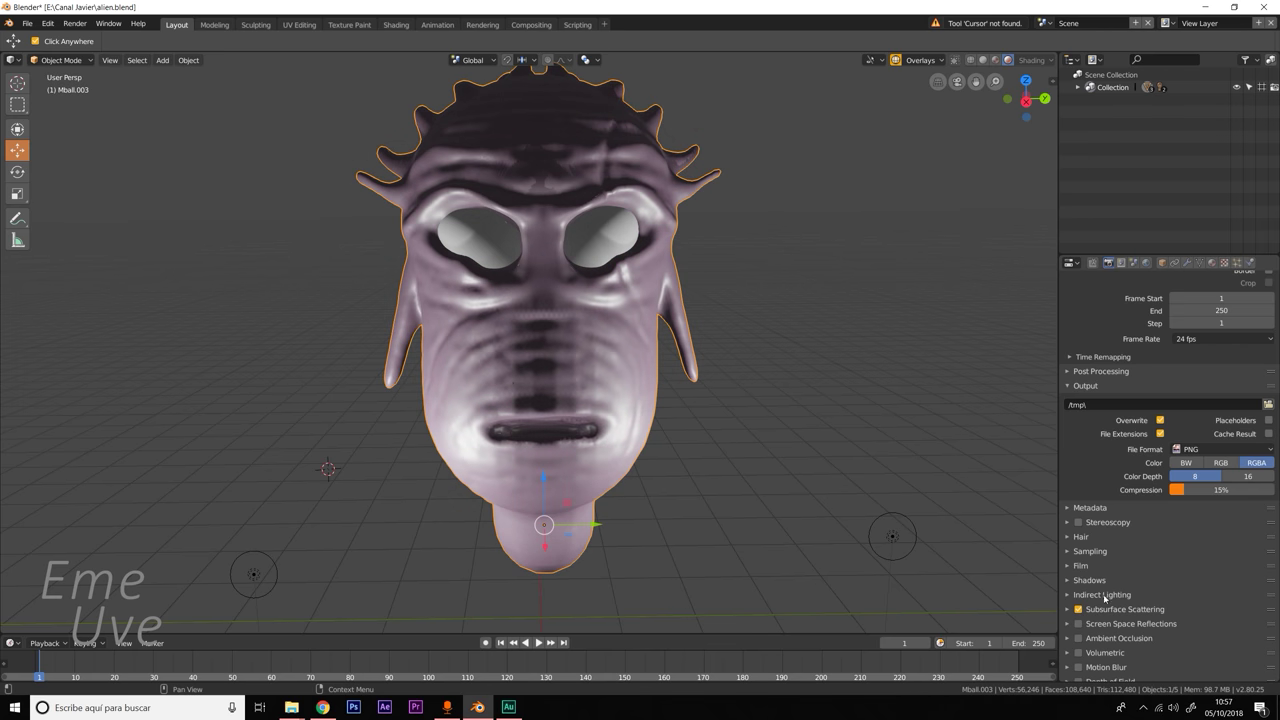
left_click(1081, 612)
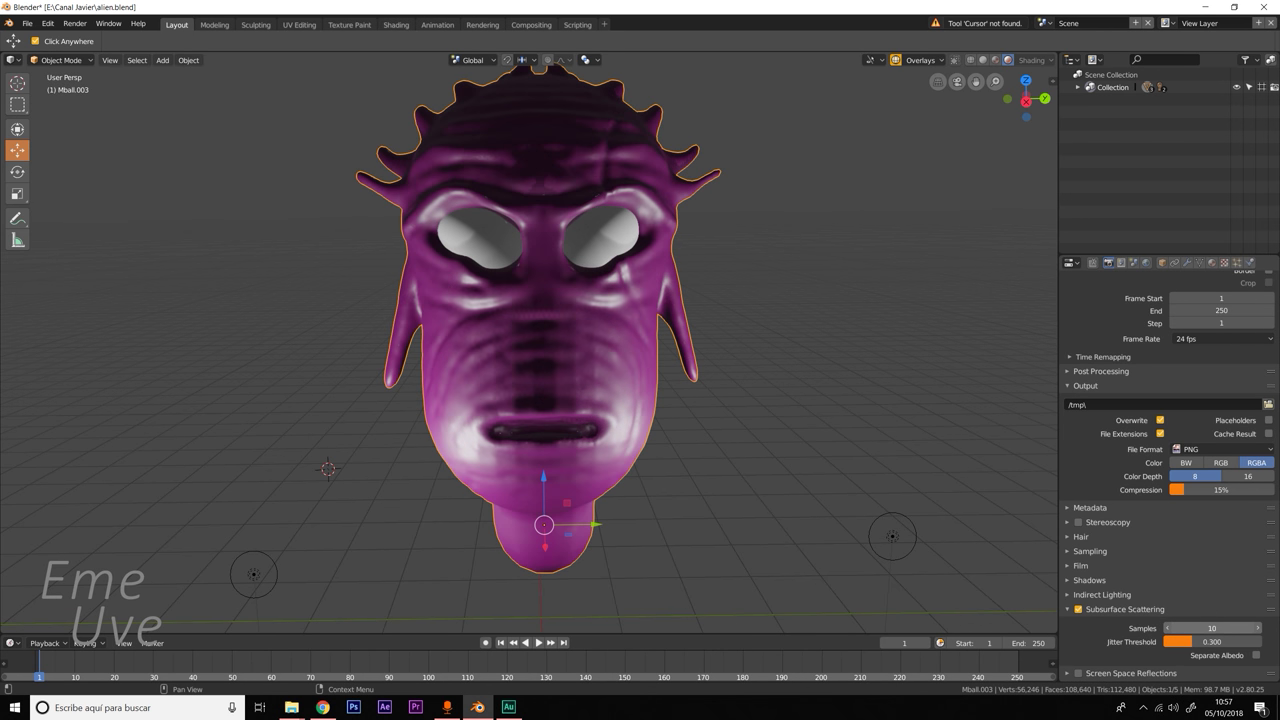
left_click(1212, 642)
type("1")
key("Return")
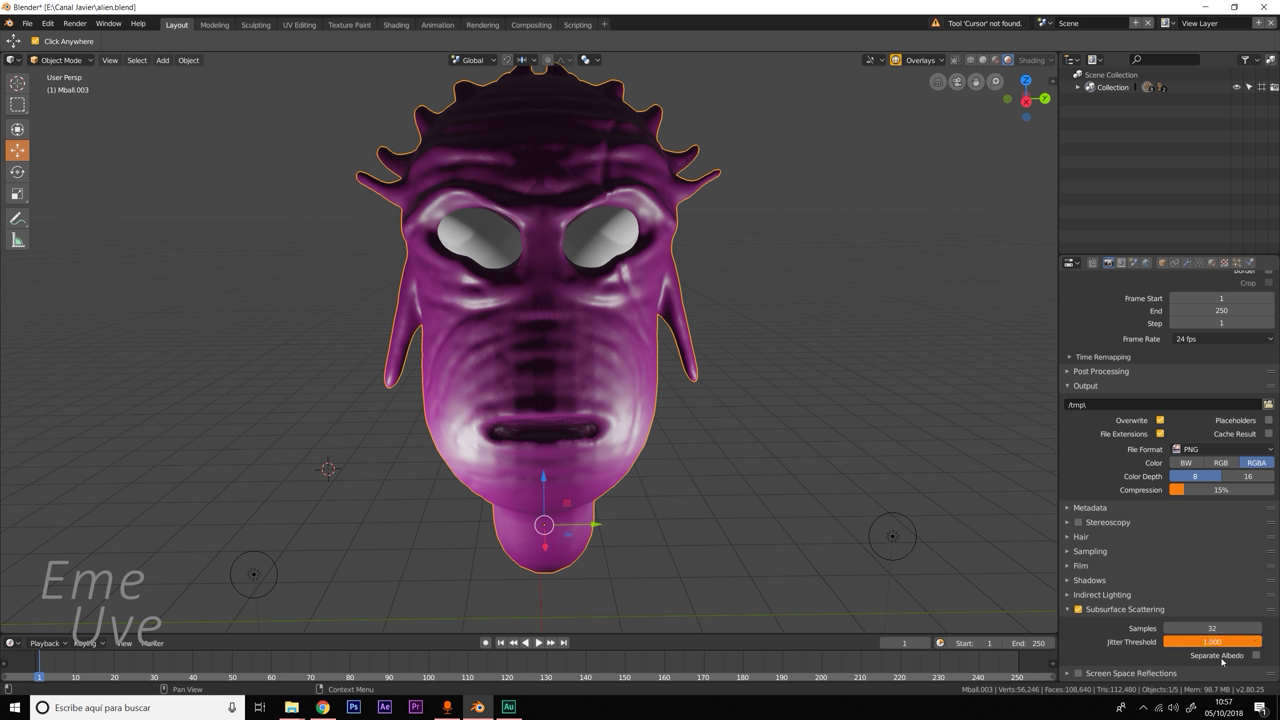
Make the head a pink Subsurface Scattering material (R 0.232, G 0.045, B 0.148), then raise a point light.
scroll(1227, 283, "up", 2)
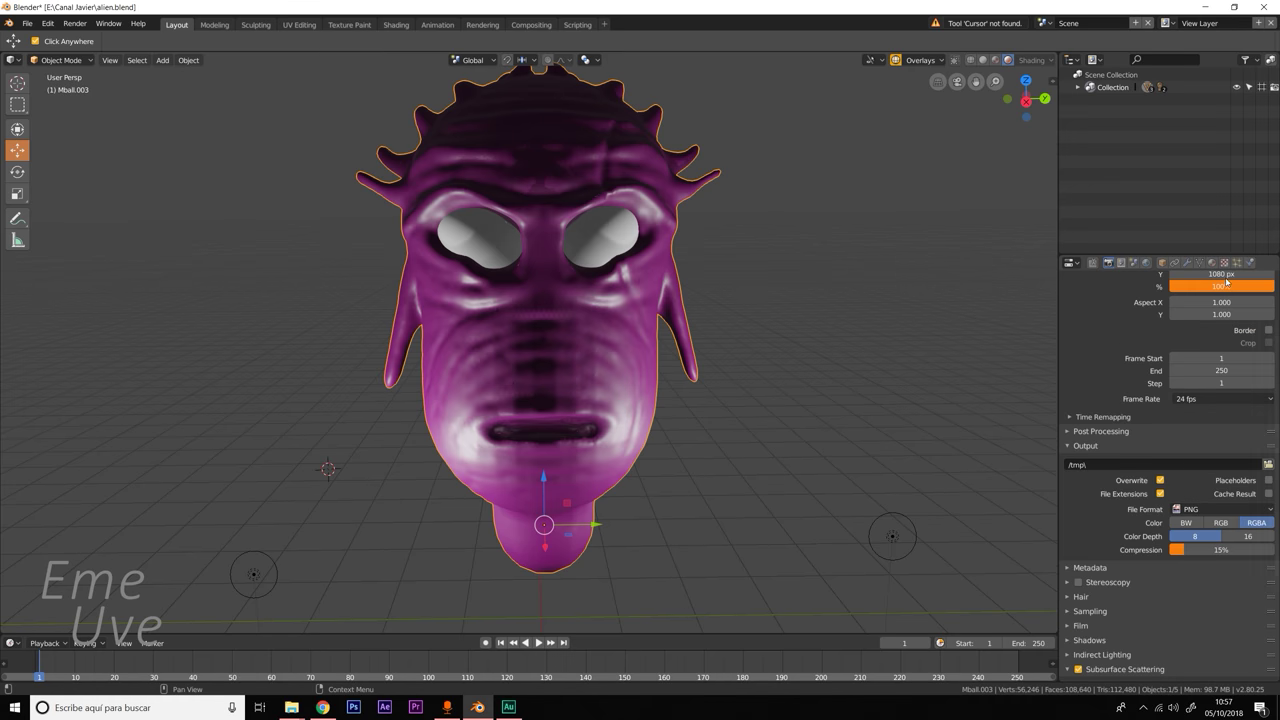
left_click(1218, 263)
left_click(1218, 418)
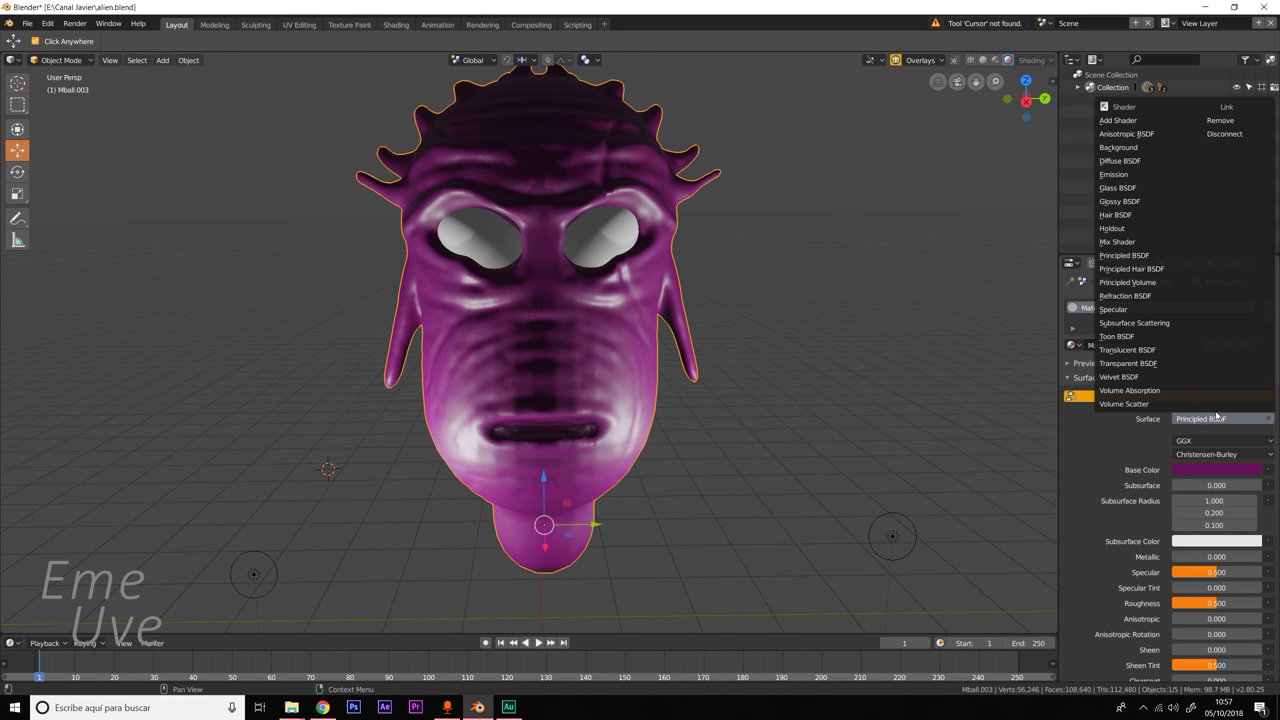
left_click(1134, 322)
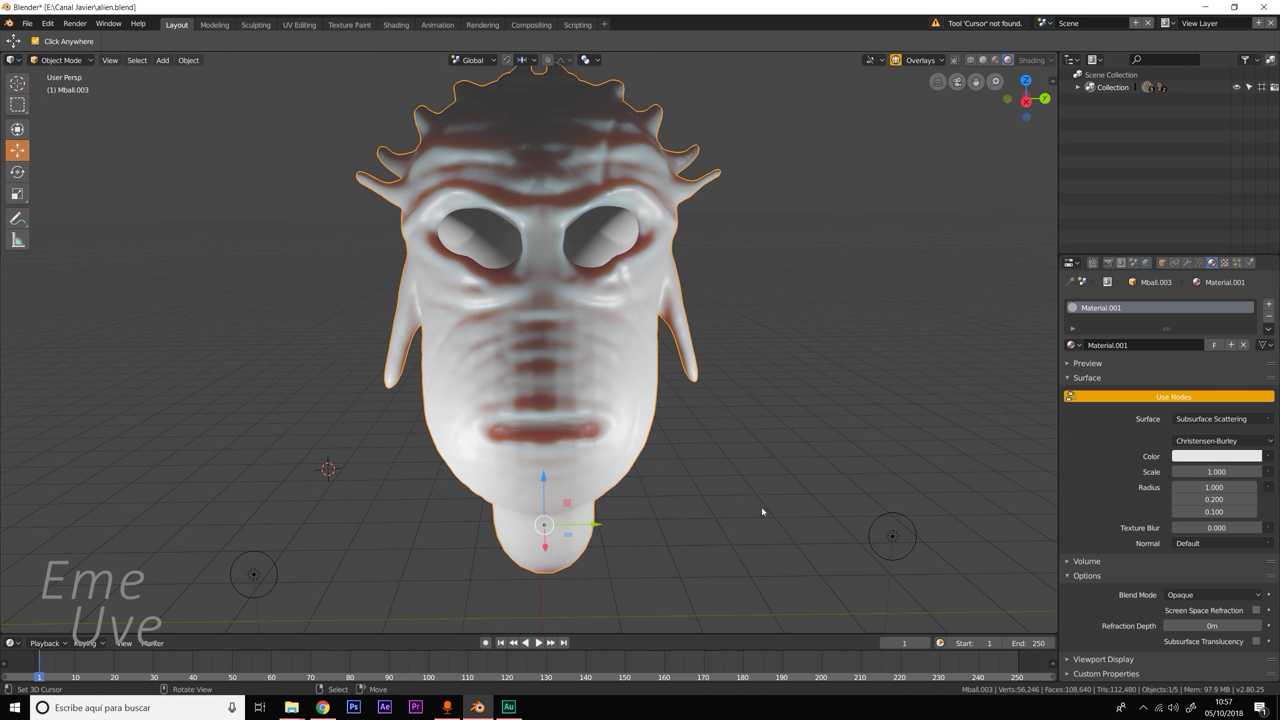
left_click(1217, 456)
mouse_move(1197, 322)
left_mouse_down()
mouse_move(1221, 356)
mouse_move(1210, 342)
left_mouse_up()
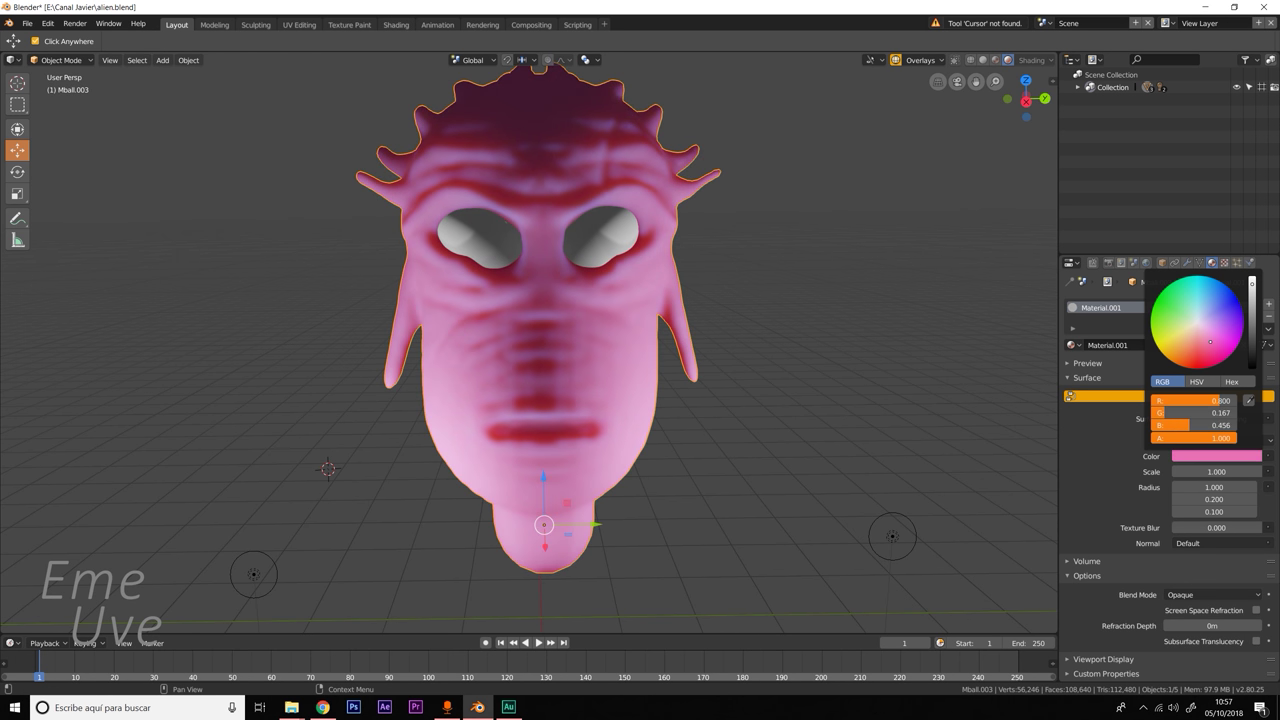
left_click_drag(1251, 290, 1251, 305)
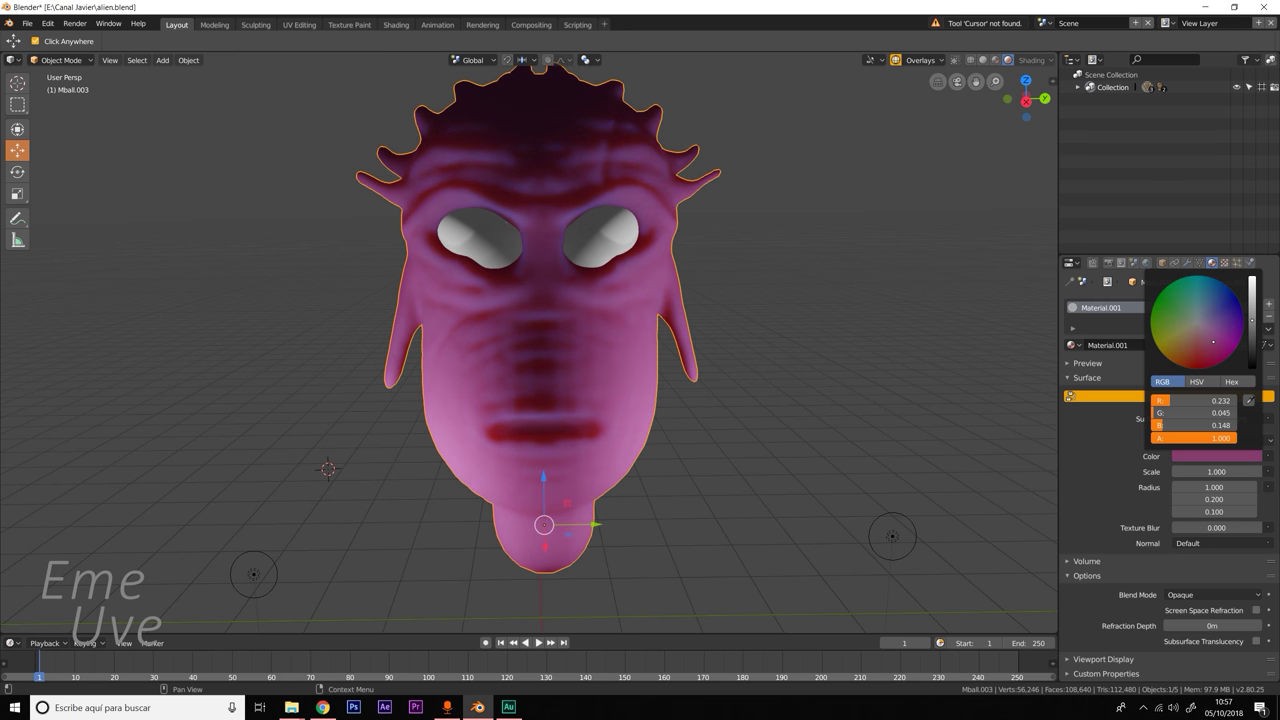
left_click(896, 539)
left_click_drag(895, 490, 883, 445)
Move the point light left, duplicate it, and tint the copy yellowish.
left_click_drag(935, 497, 744, 497)
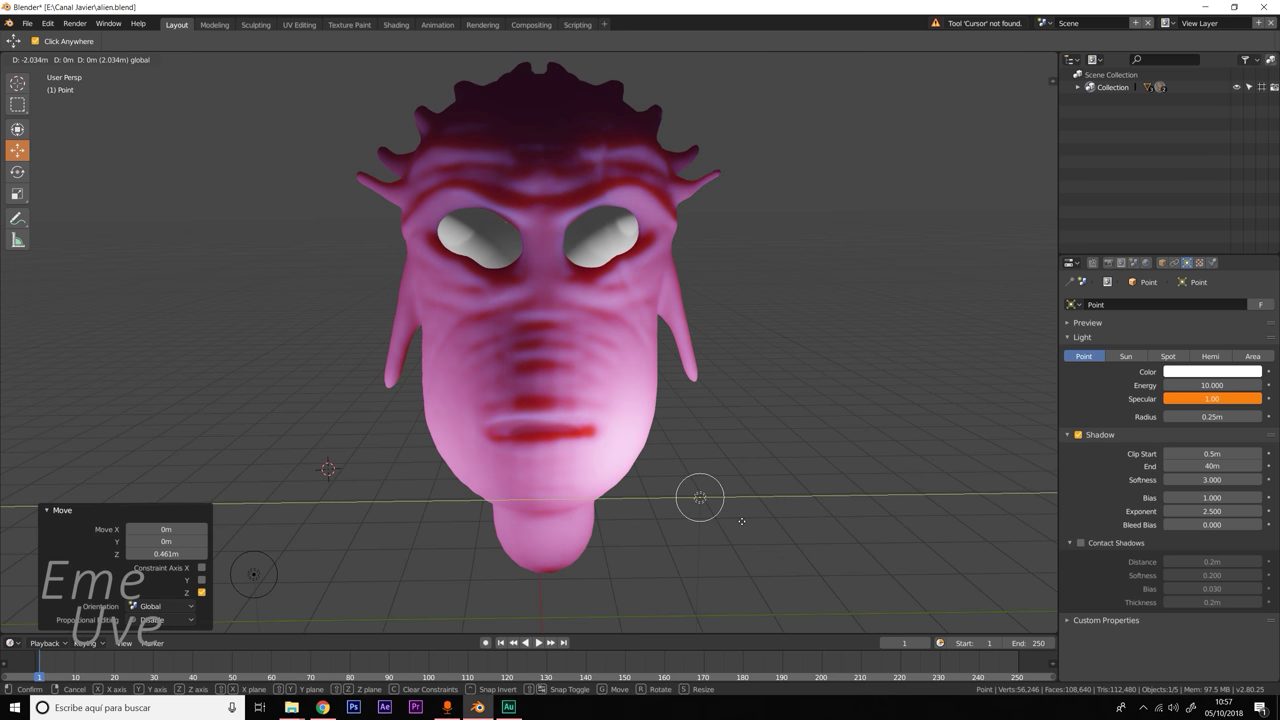
key("shift+d")
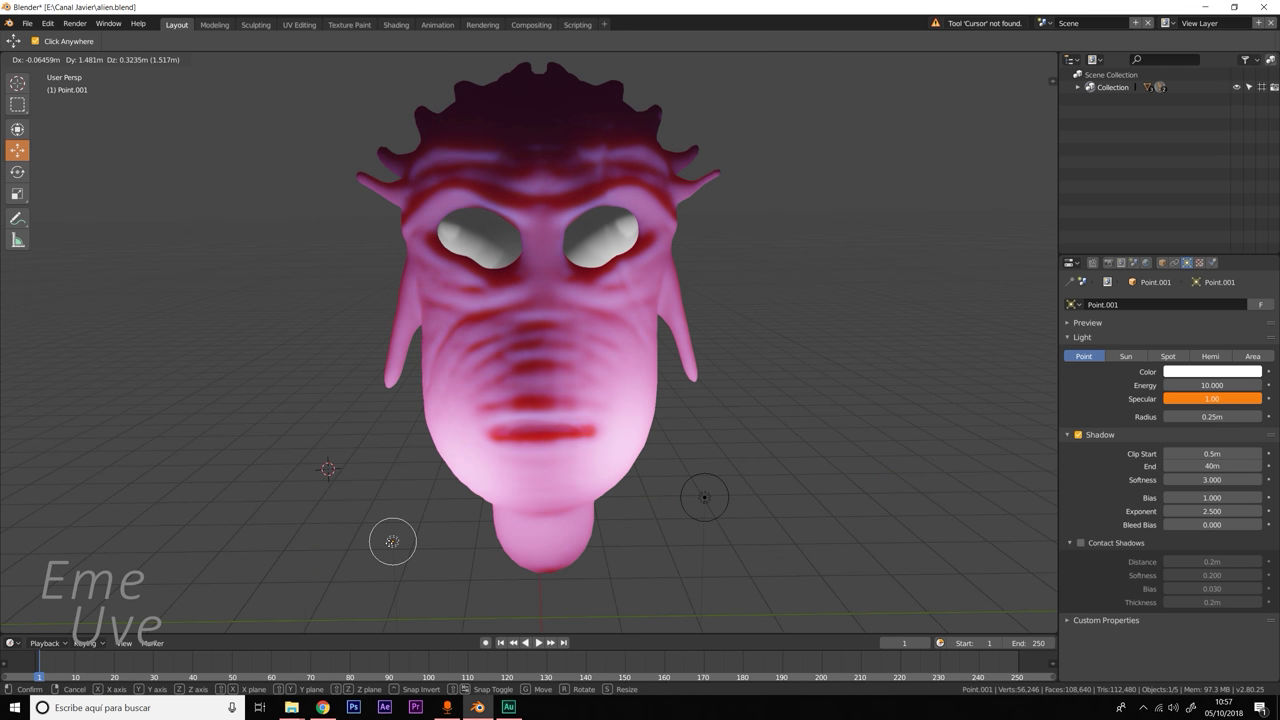
left_click(356, 541)
left_click(1212, 371)
left_click(1201, 254)
mouse_move(1201, 254)
left_mouse_down()
mouse_move(1211, 264)
mouse_move(1183, 259)
left_mouse_up()
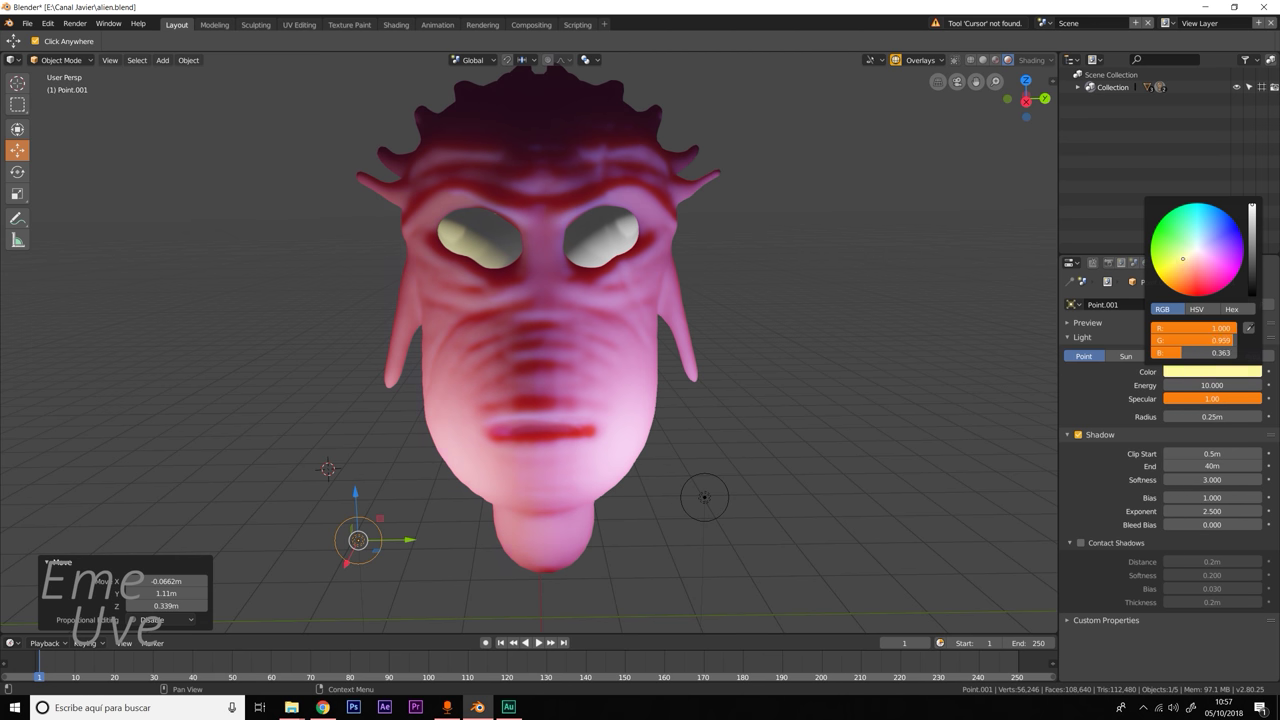
Tint the original point light purple.
left_click(702, 497)
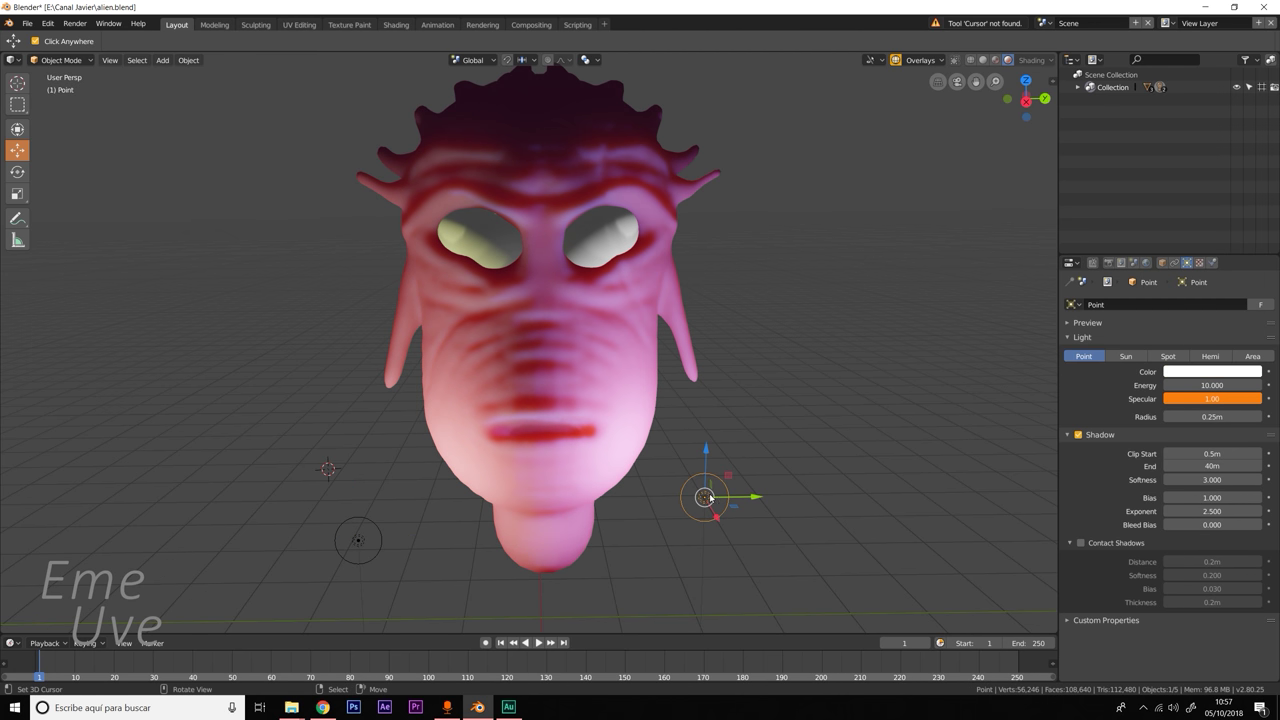
left_click(1214, 373)
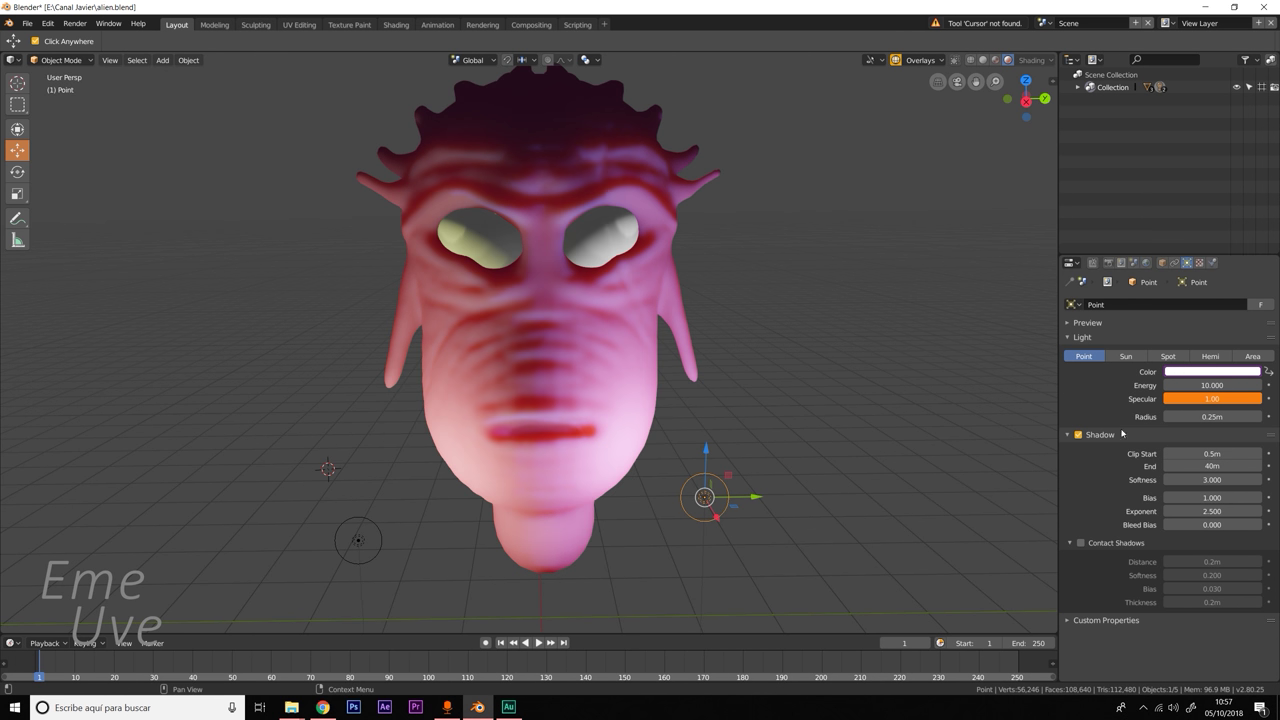
left_click(1178, 373)
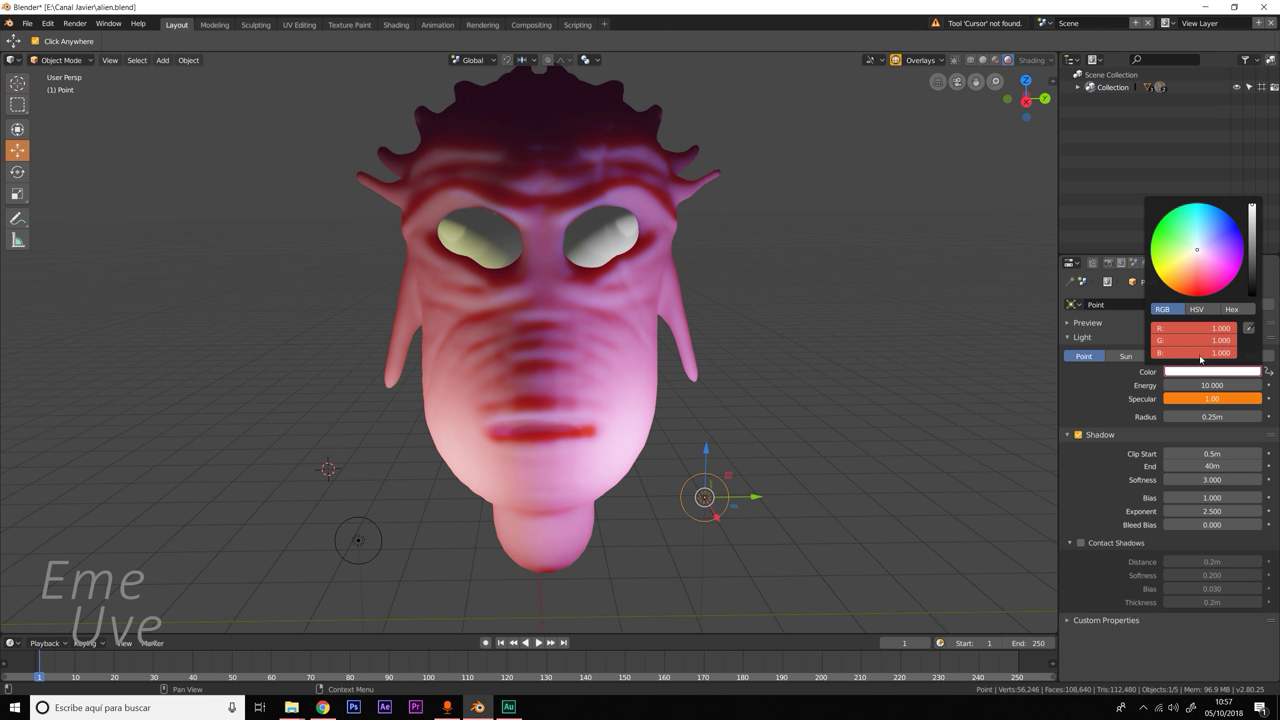
right_click(1124, 367)
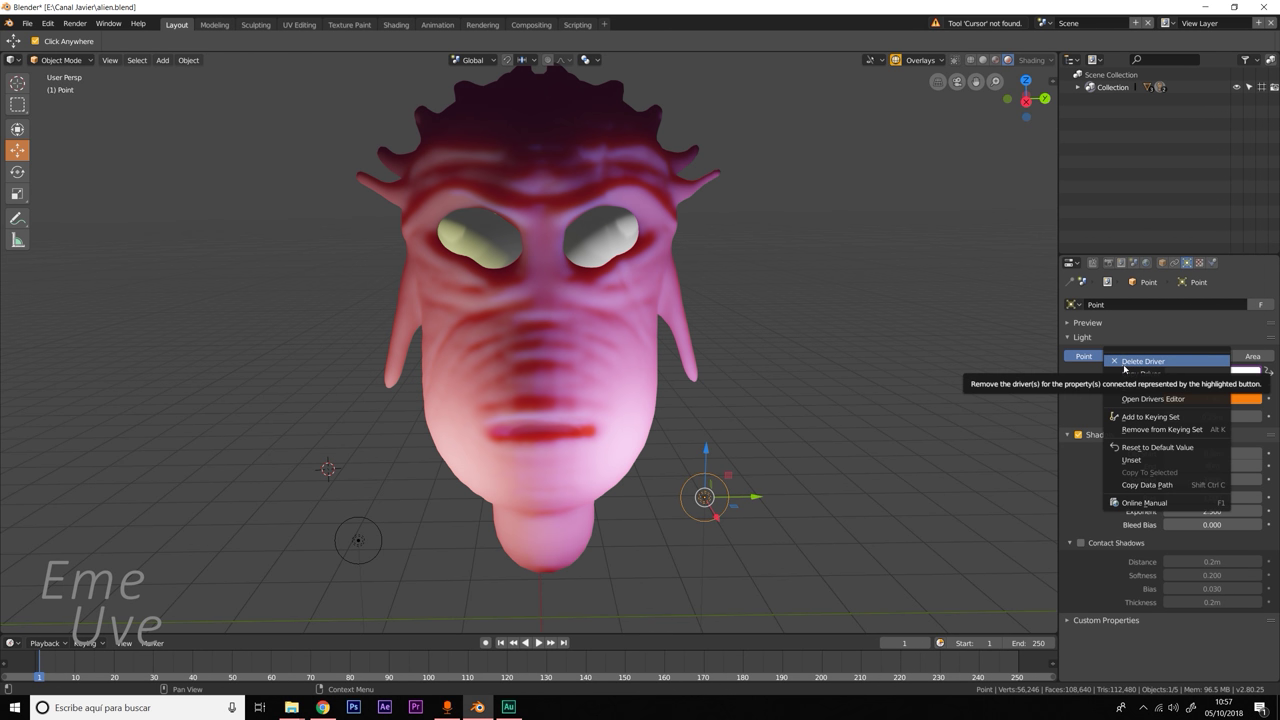
left_click(1122, 364)
left_click(1180, 373)
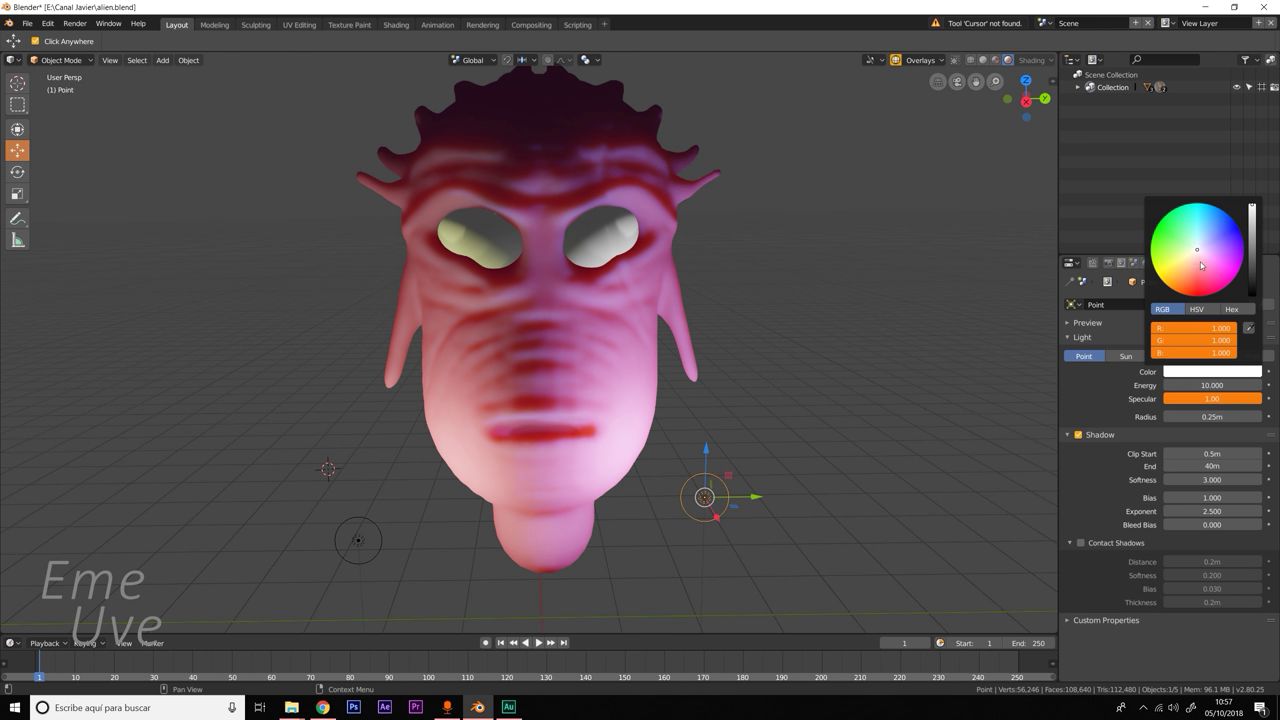
left_click_drag(1200, 267, 1218, 243)
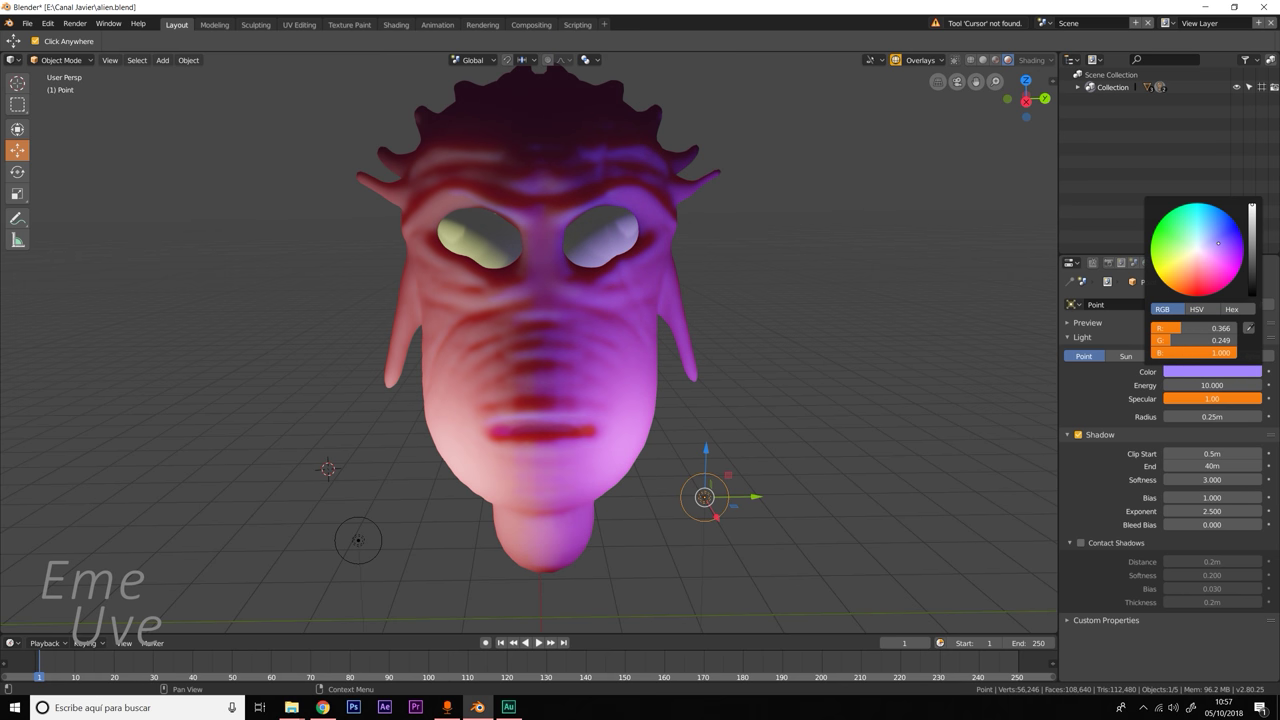
Set the World background colour to black.
left_click(1146, 263)
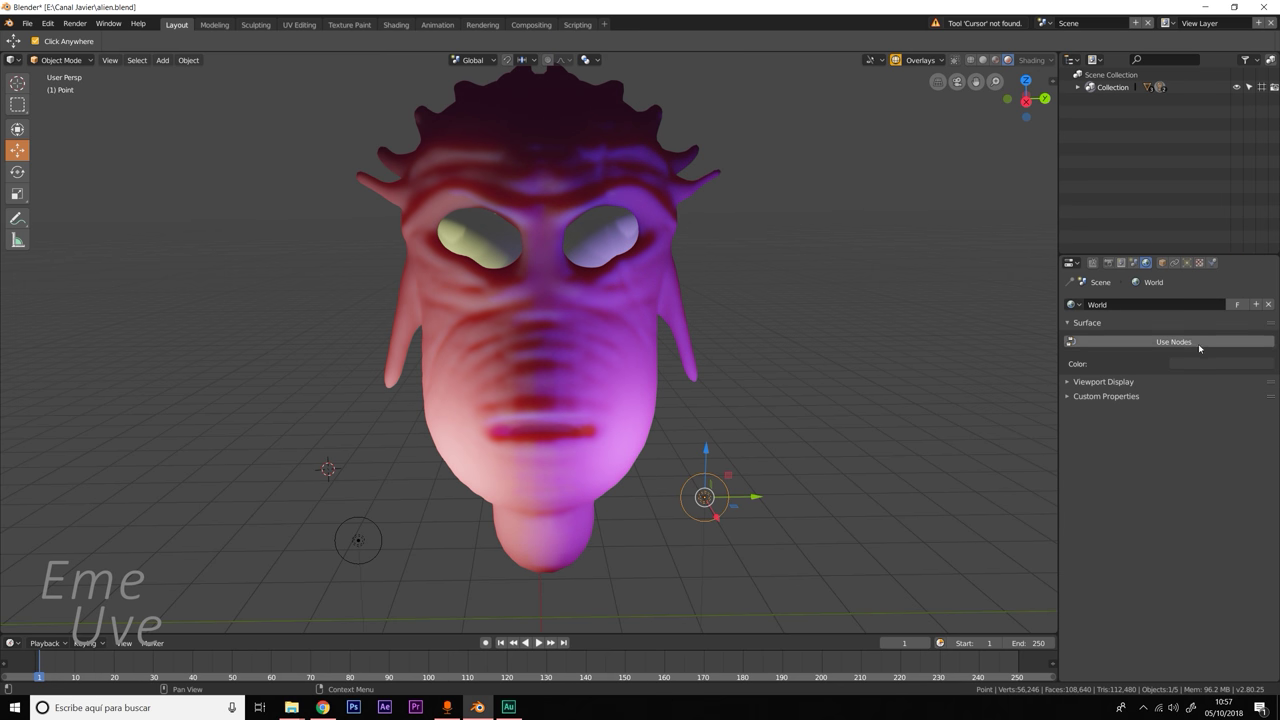
left_click(1211, 365)
scroll(1243, 253, "down", 5)
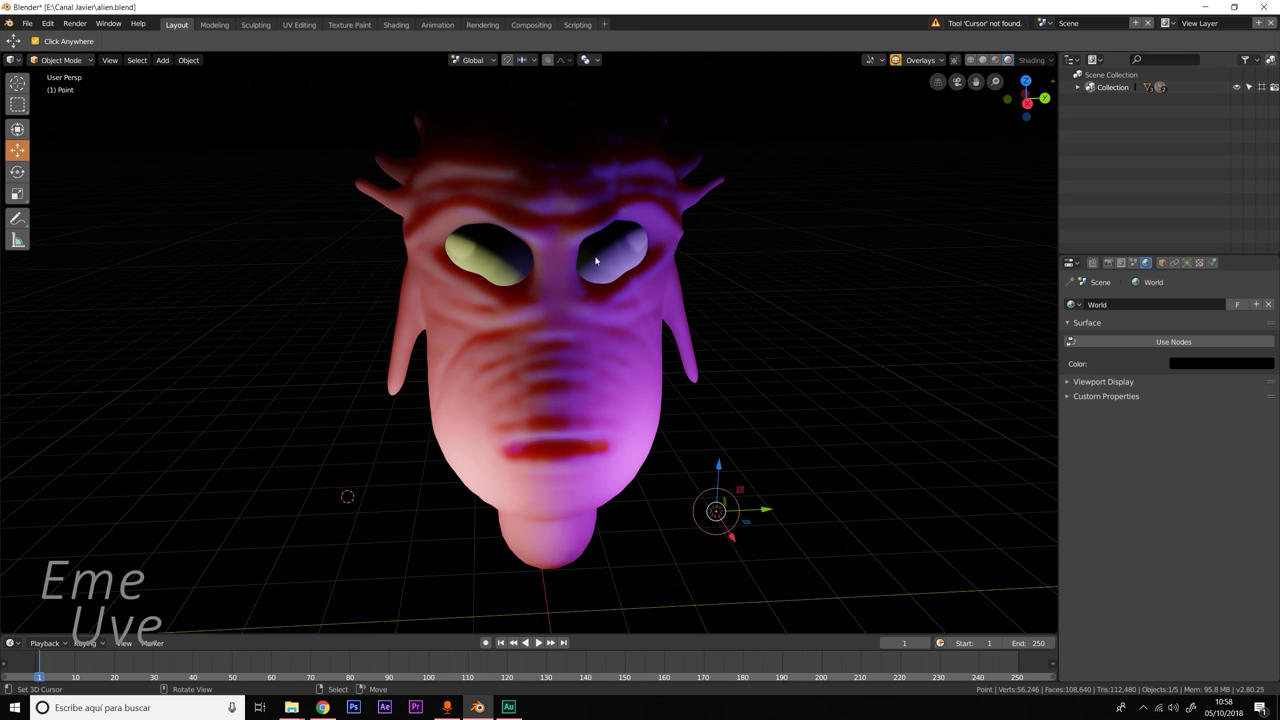
scroll(685, 272, "up", 1)
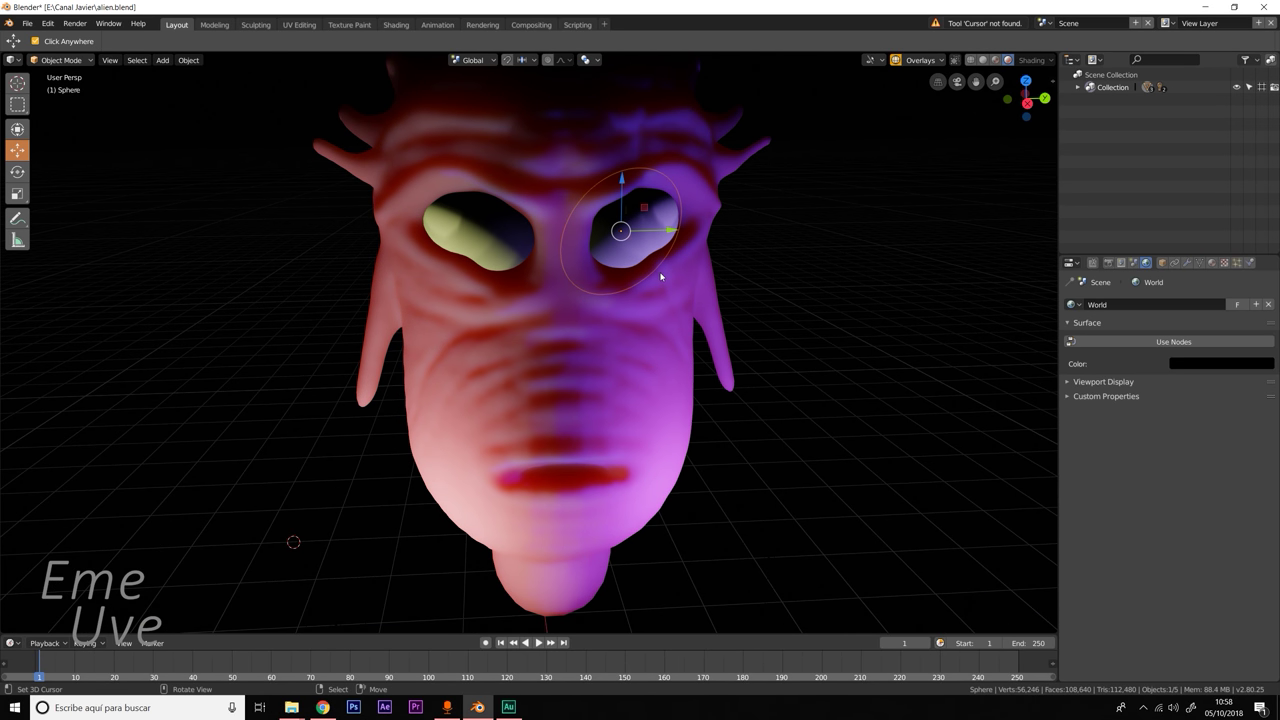
scroll(659, 271, "up", 1)
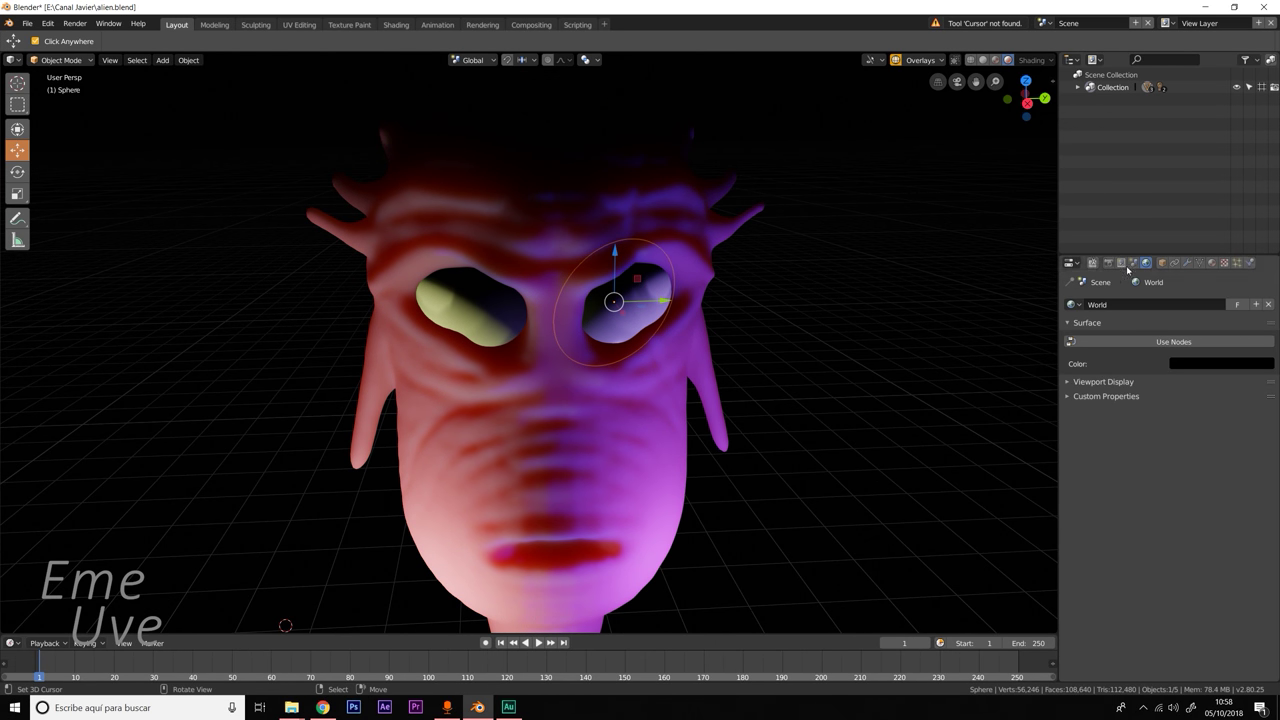
left_click(1213, 263)
Add a new material to the right eyeball with a Glossy BSDF surface shader.
left_click(1194, 347)
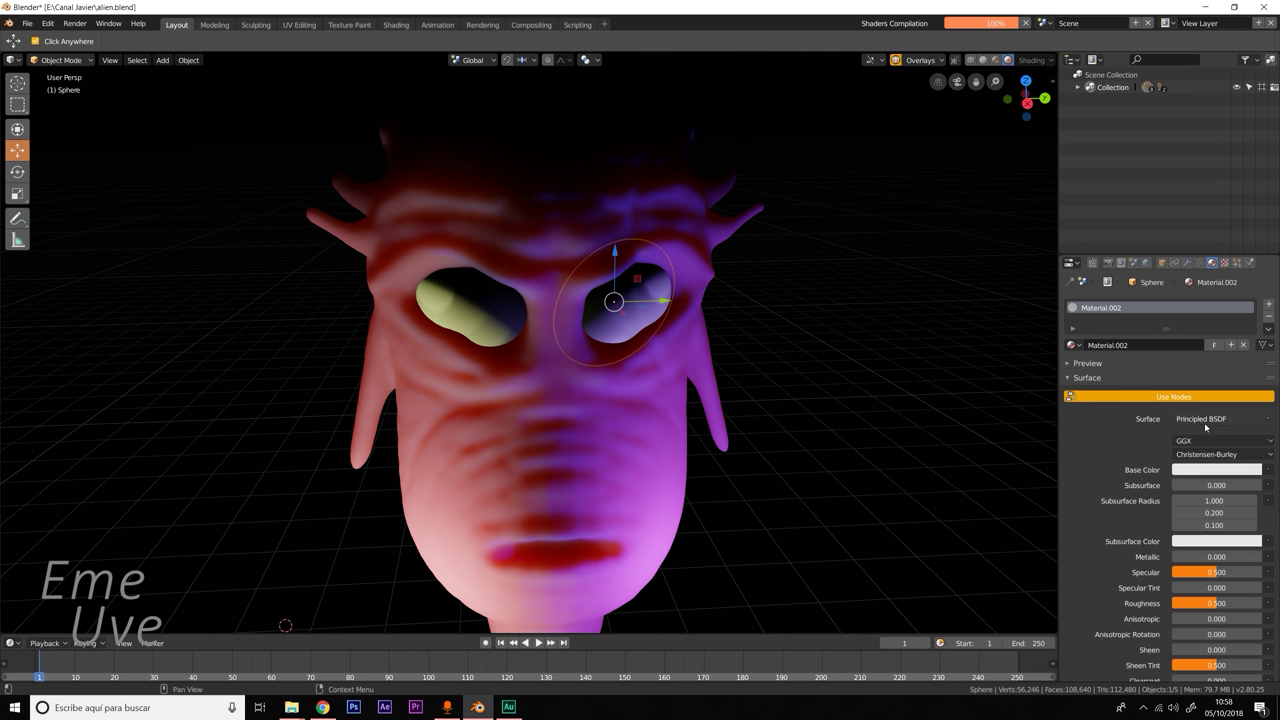
left_click(1206, 419)
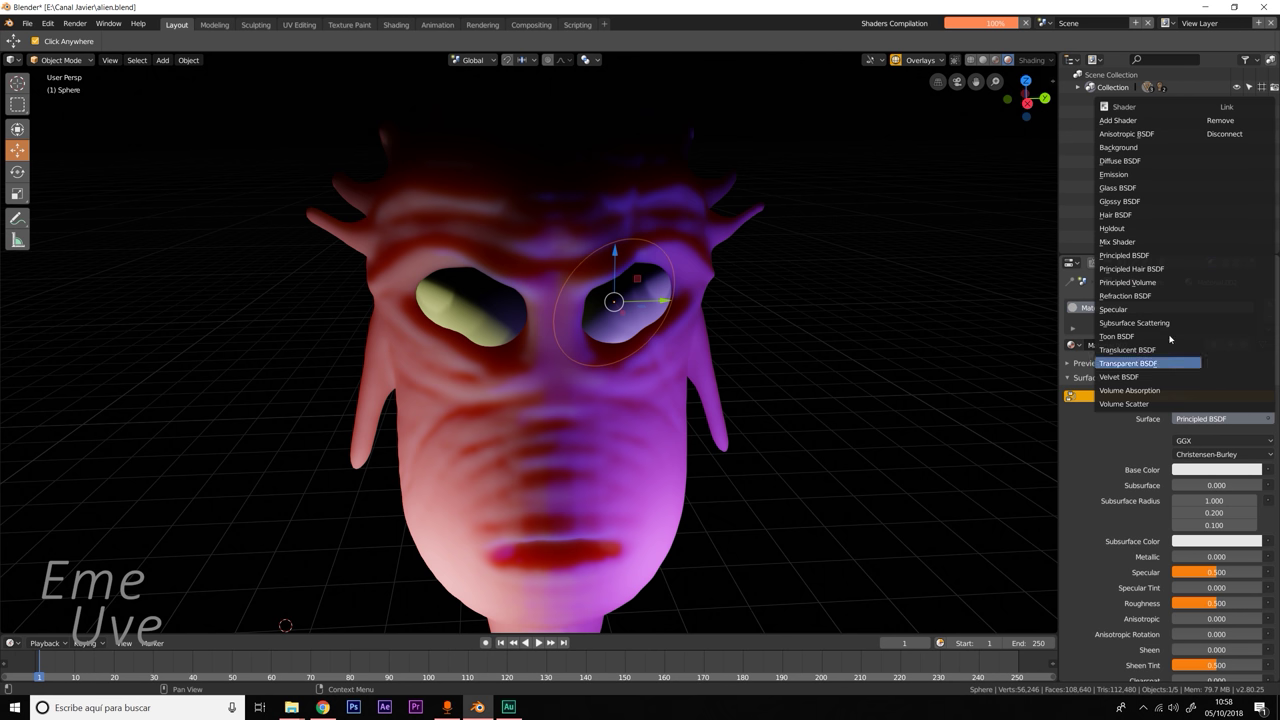
left_click(1126, 205)
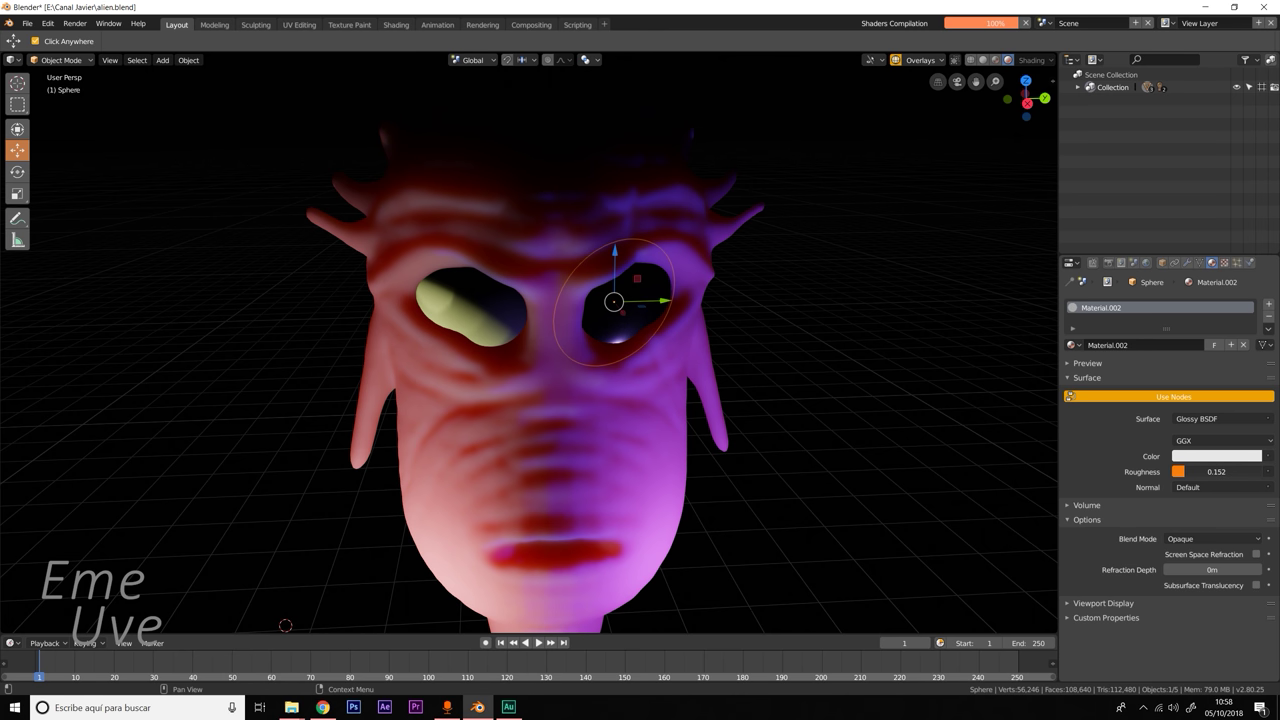
Darken the glossy colour to dark grey (0.153), then select the left eyeball.
left_click(1205, 456)
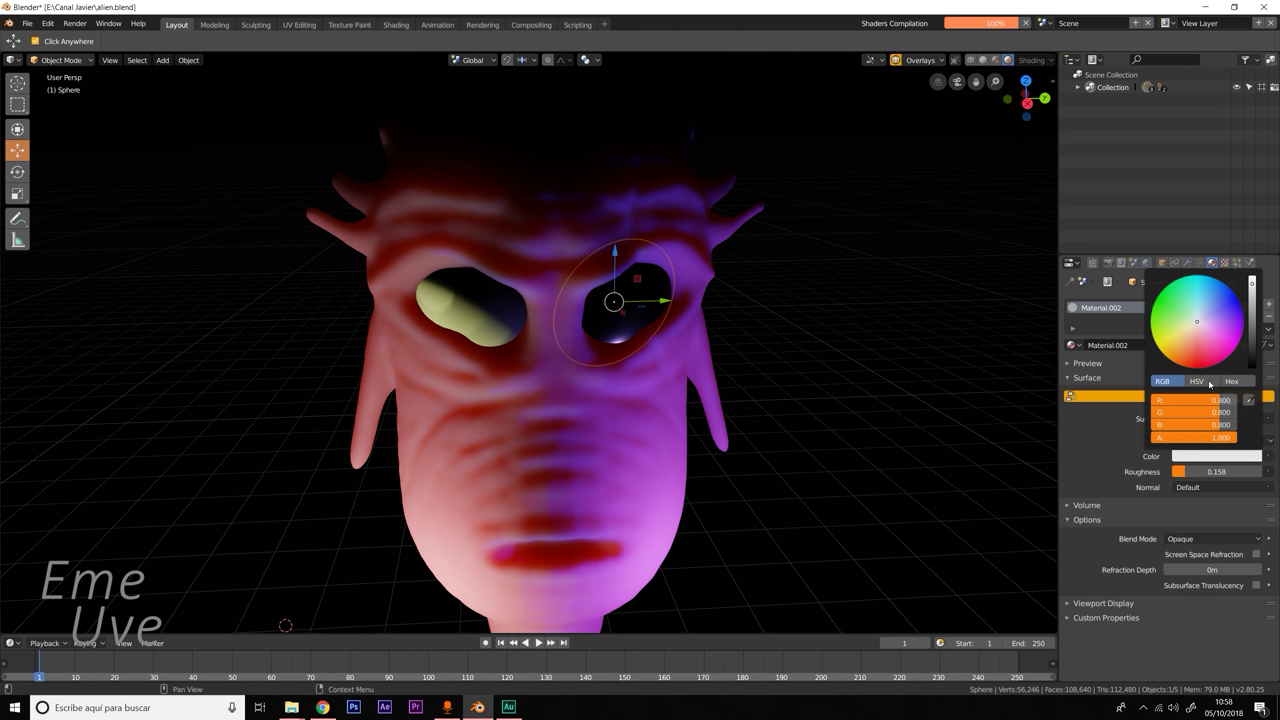
left_click_drag(1252, 316, 1252, 297)
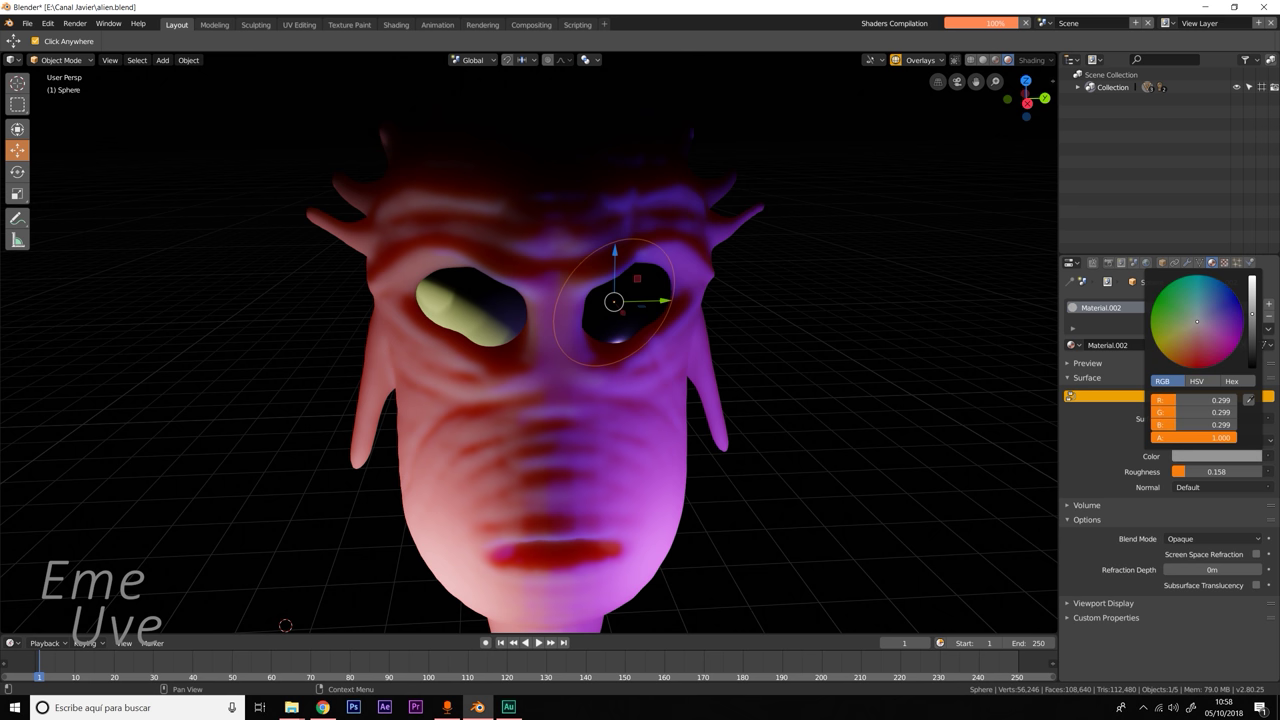
left_click_drag(1252, 297, 1252, 328)
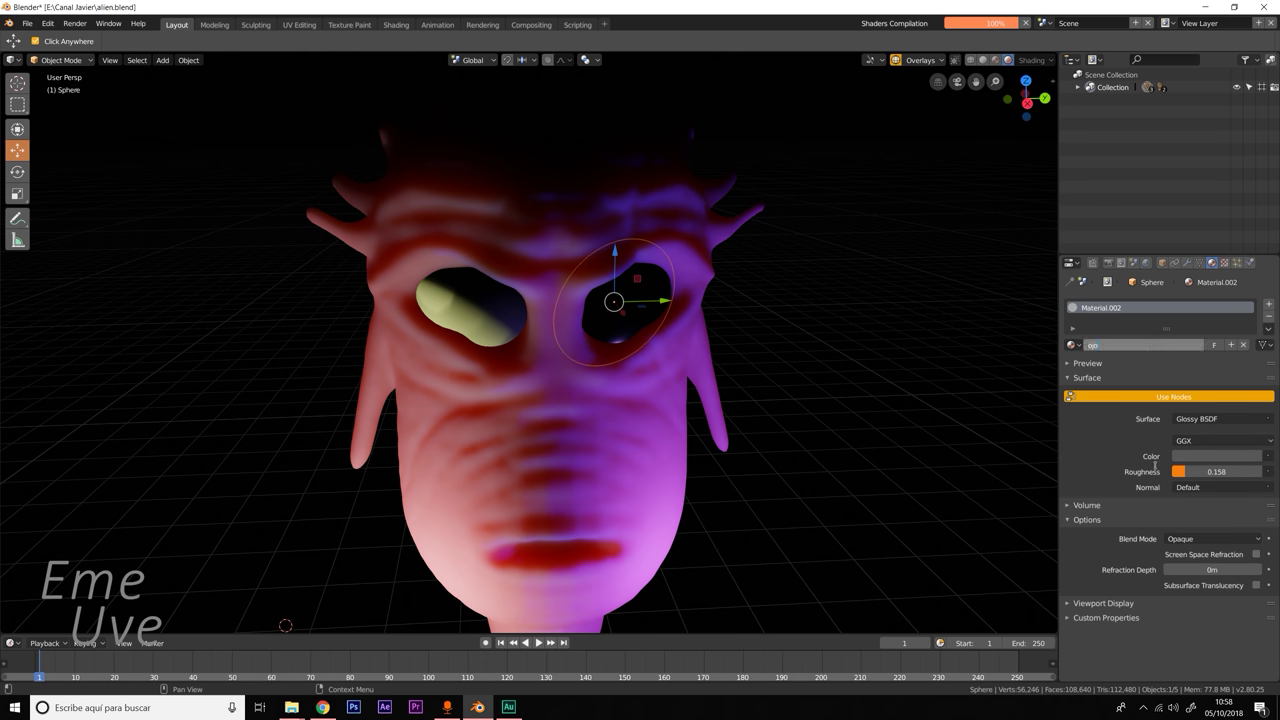
left_click(485, 296)
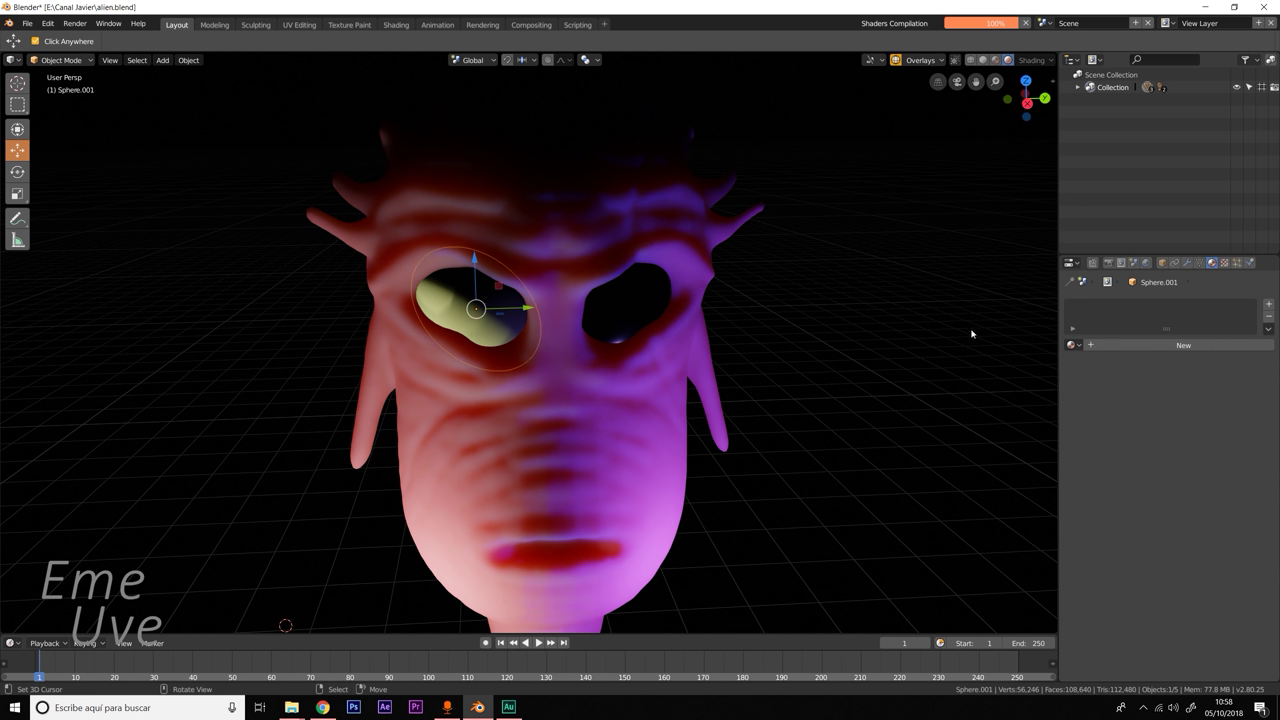
Assign the existing 'ojo' material to the left eyeball.
left_click(1073, 346)
left_click(1090, 389)
mouse_move(663, 443)
middle_mouse_down()
mouse_move(642, 462)
mouse_move(543, 437)
mouse_move(766, 429)
mouse_move(610, 452)
mouse_move(766, 423)
mouse_move(731, 406)
mouse_move(649, 443)
mouse_move(764, 427)
mouse_move(732, 466)
mouse_move(813, 480)
middle_mouse_up()
scroll(770, 435, "down", 3)
scroll(600, 445, "up", 2)
Select the alien head and orbit from front to side to check both dark eyes.
left_click(619, 447)
mouse_move(749, 374)
middle_mouse_down()
mouse_move(766, 434)
mouse_move(694, 434)
mouse_move(709, 454)
mouse_move(700, 466)
mouse_move(683, 418)
middle_mouse_up()
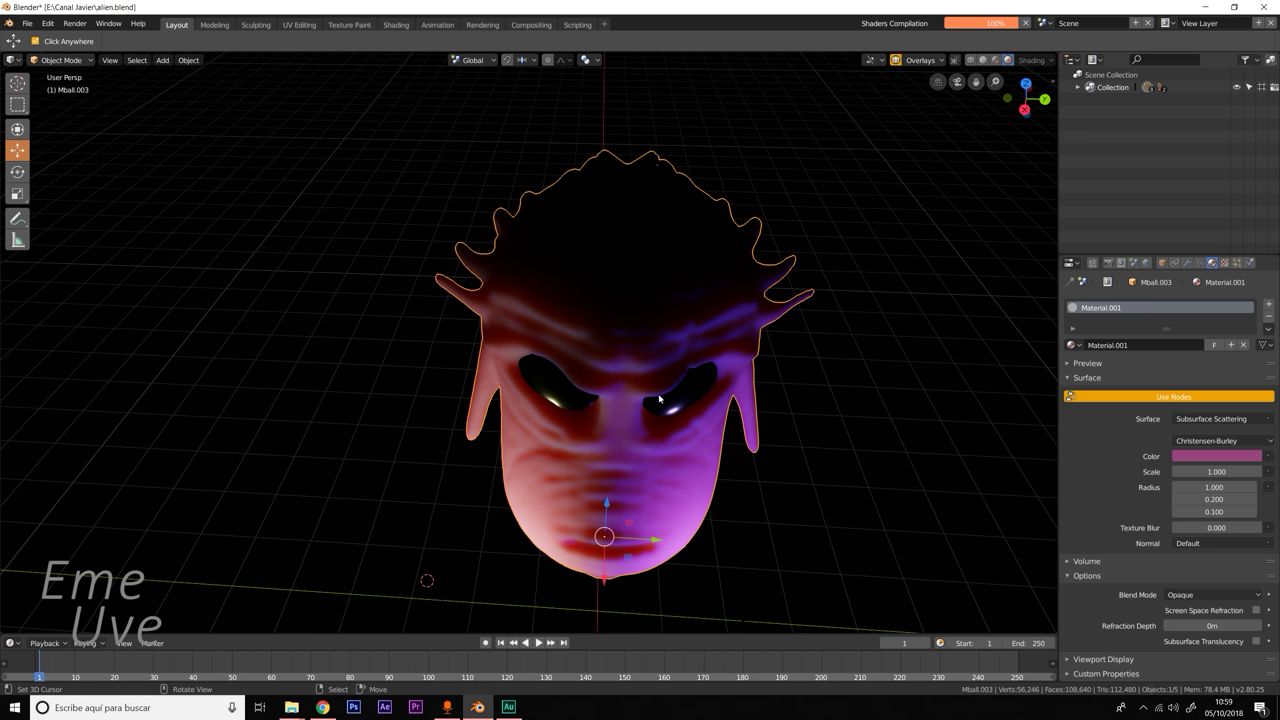
middle_click_drag(714, 414, 710, 376)
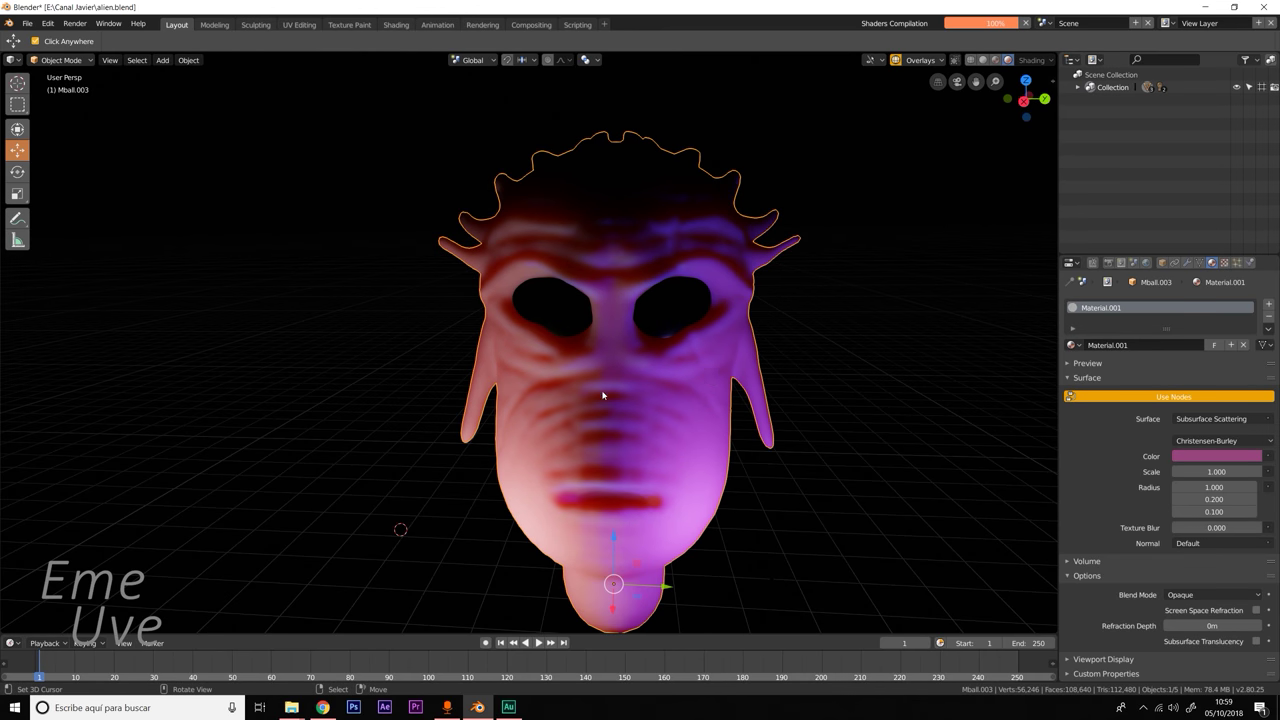
scroll(602, 395, "down", 3)
mouse_move(642, 392)
middle_mouse_down()
mouse_move(640, 418)
mouse_move(731, 394)
mouse_move(658, 417)
mouse_move(615, 411)
mouse_move(686, 403)
mouse_move(688, 448)
mouse_move(633, 389)
mouse_move(648, 353)
mouse_move(608, 422)
middle_mouse_up()
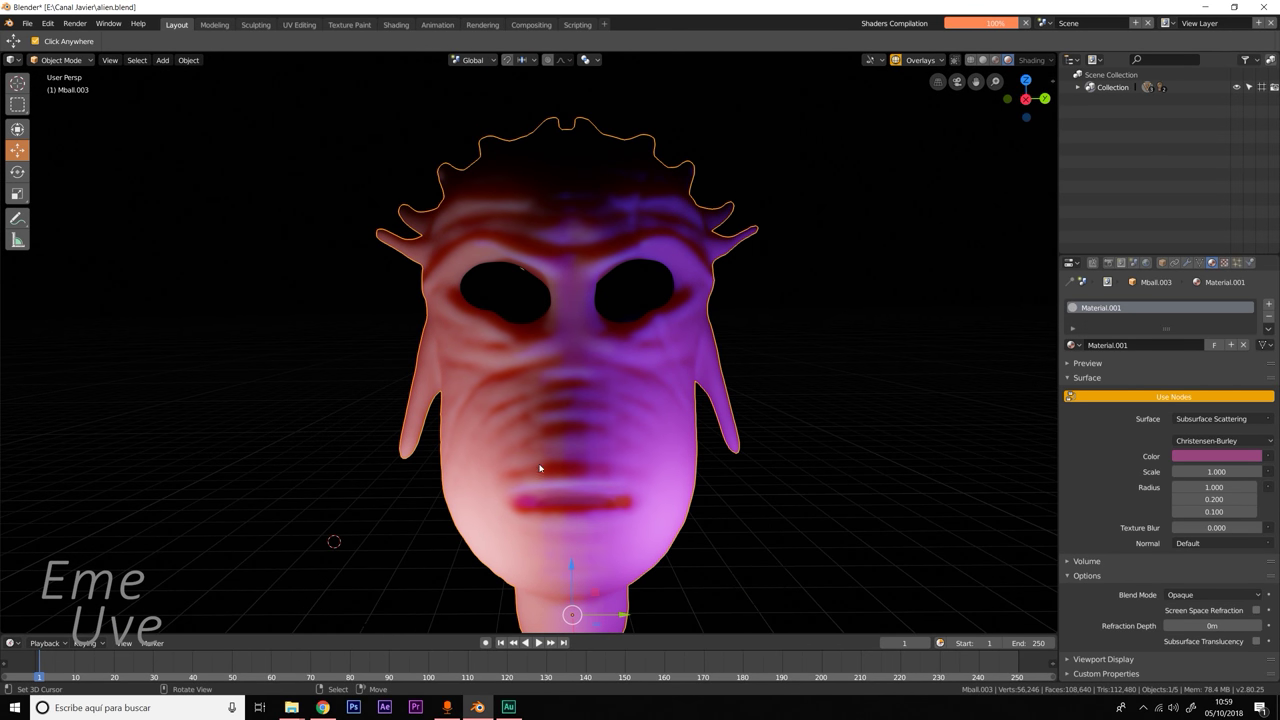